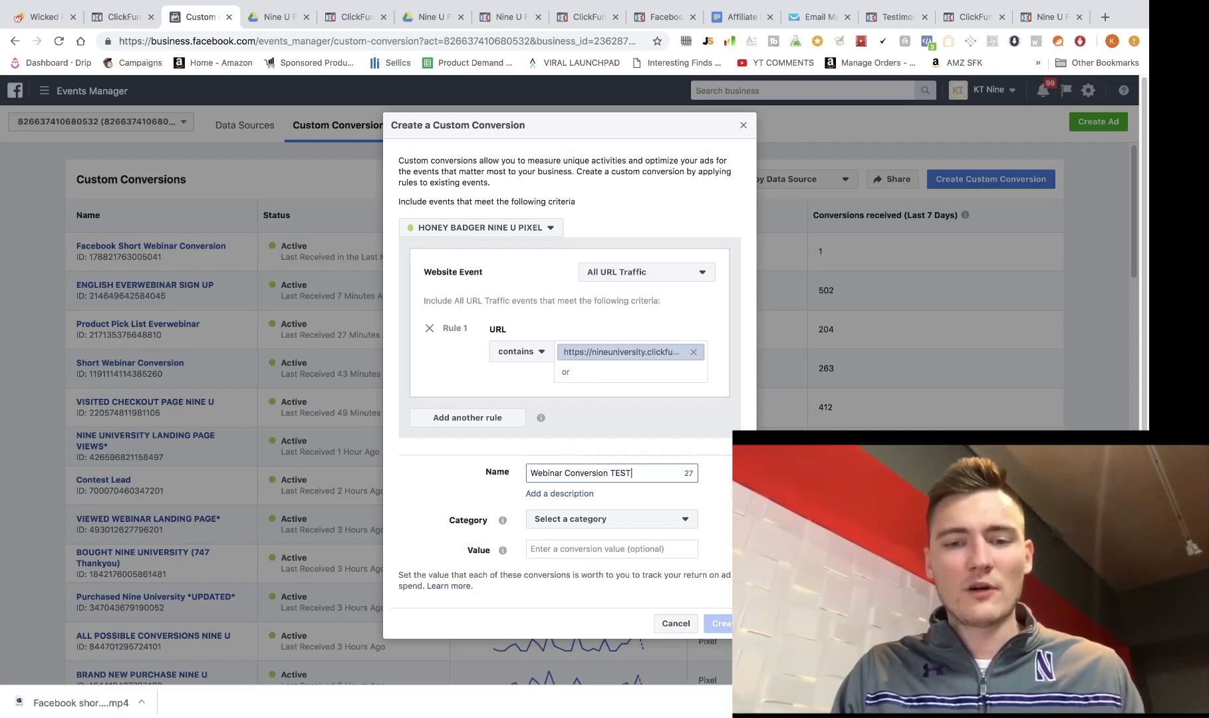
Step: Create the custom conversion named "Webinar Conversion TEST FOR AFFILIATES" with the category Complete Registration and close its overview
{"action": "type", "text": "FFILIATES"}
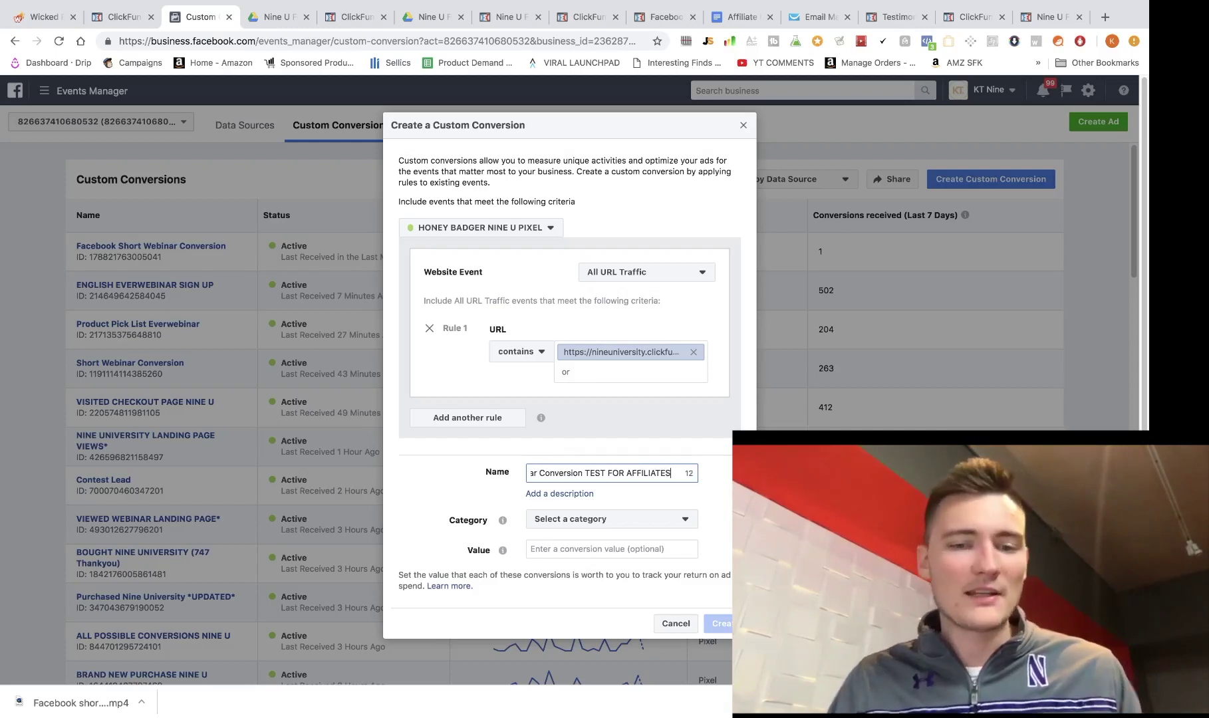
{"action": "key", "text": "BackSpace"}
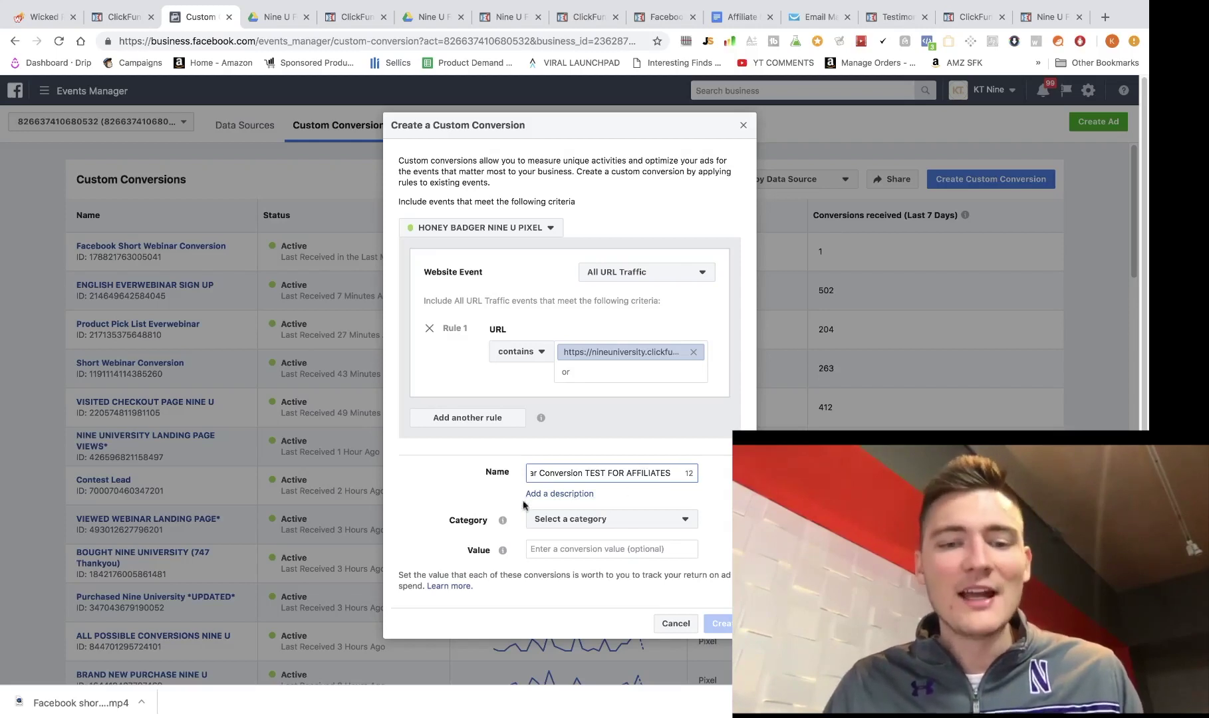
{"action": "left_click", "coordinate": [549, 520]}
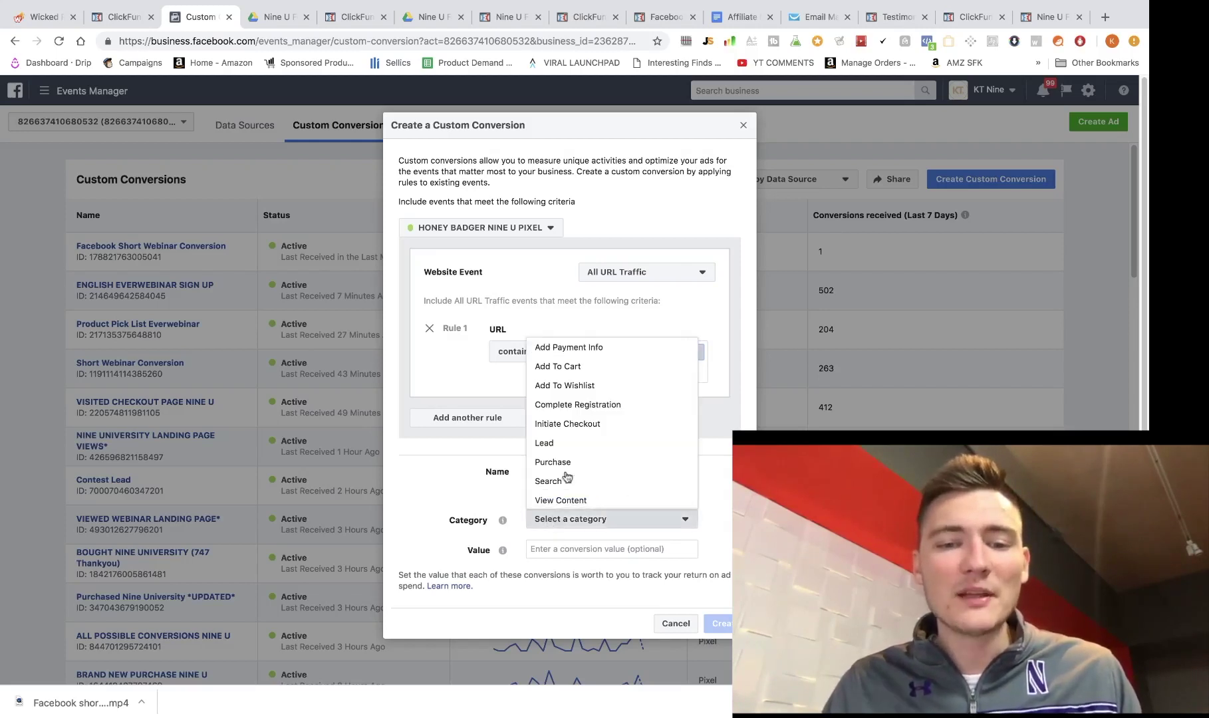
{"action": "left_click", "coordinate": [567, 407]}
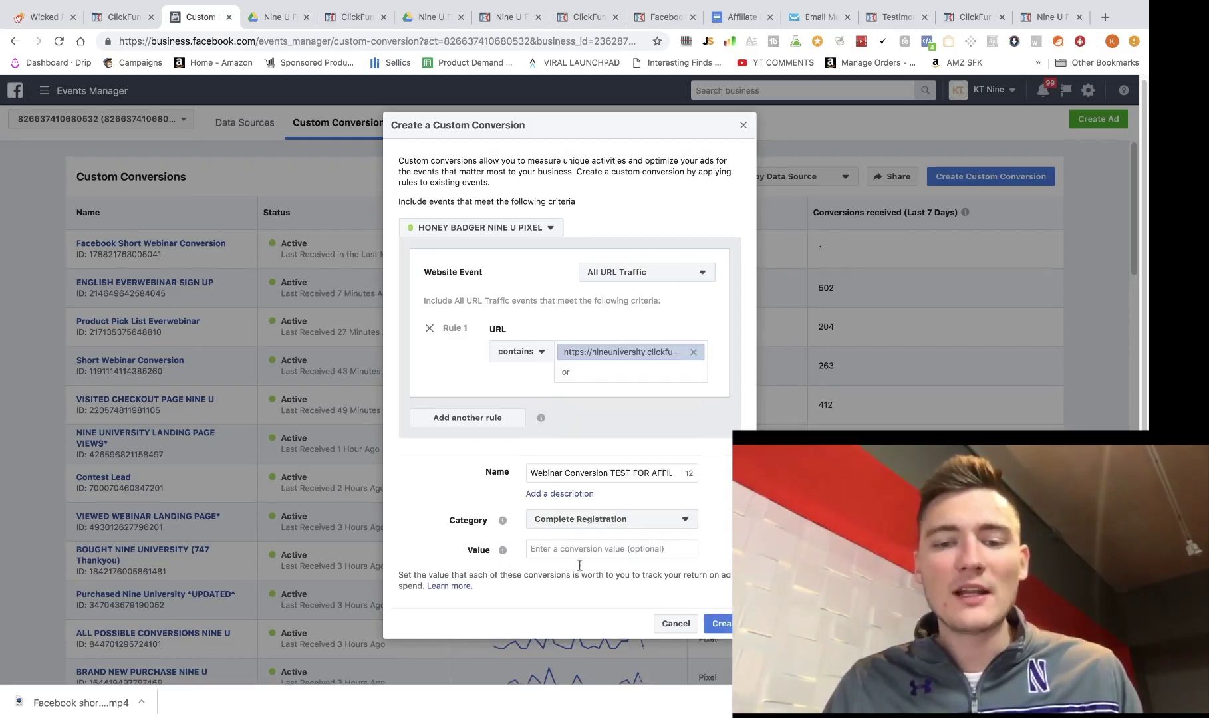
{"action": "left_click", "coordinate": [722, 623]}
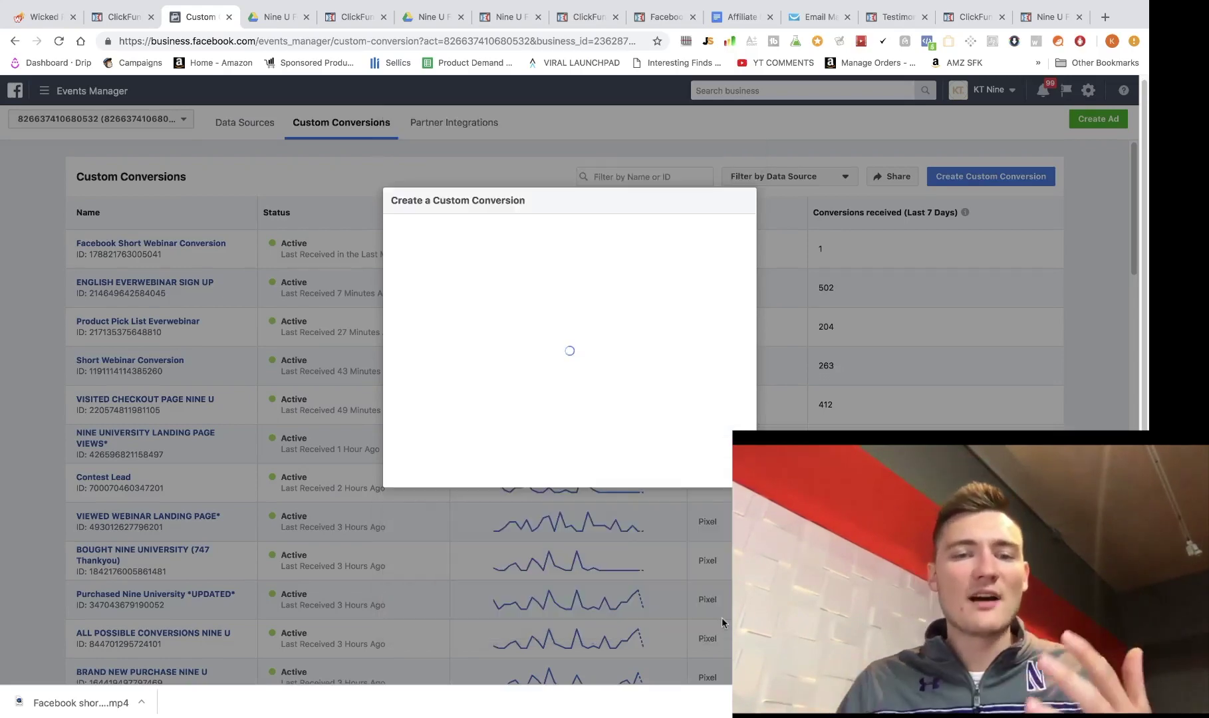
{"action": "left_click", "coordinate": [720, 493]}
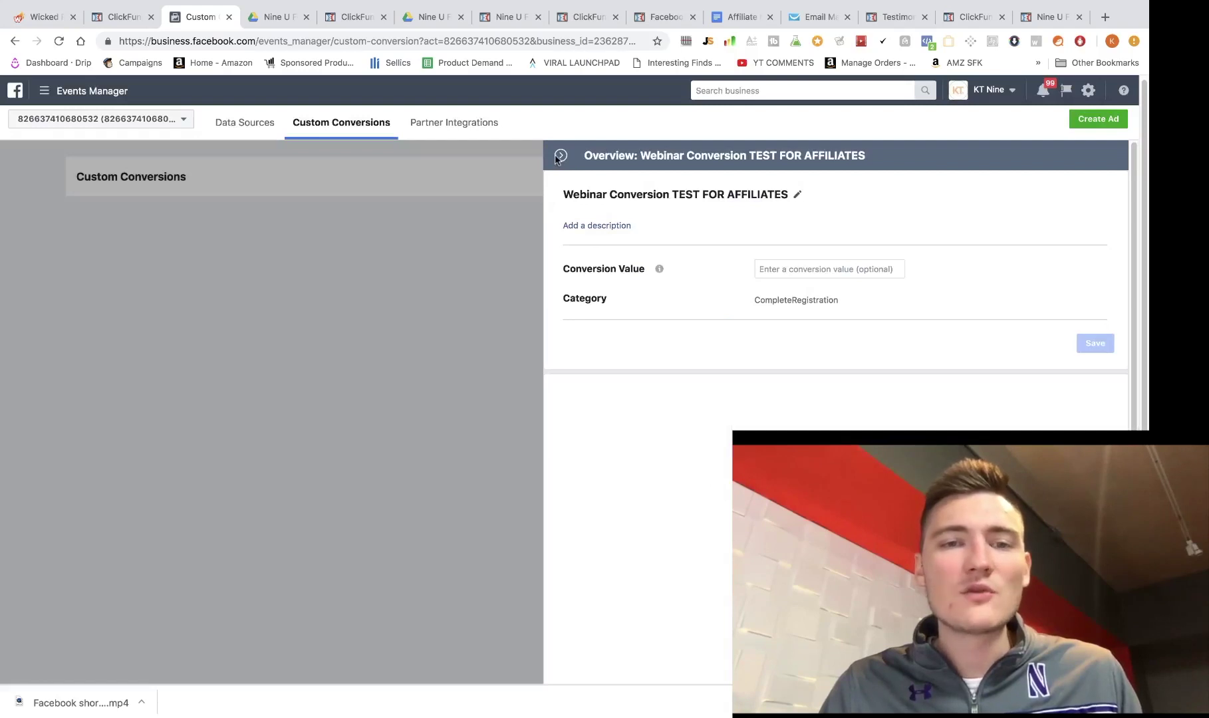
{"action": "left_click", "coordinate": [560, 155]}
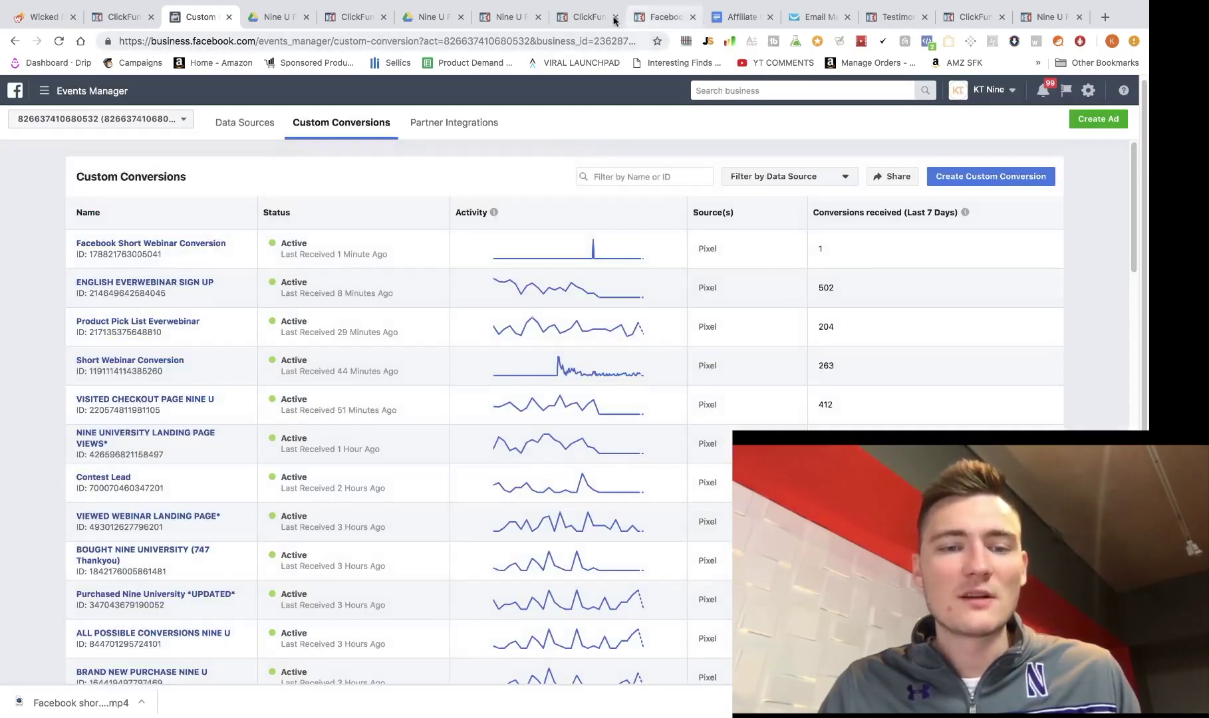
Step: Open the live thank-you page of the AFFILIATE FB ADS funnel in ClickFunnels and check its Facebook pixel
{"action": "left_click", "coordinate": [593, 19]}
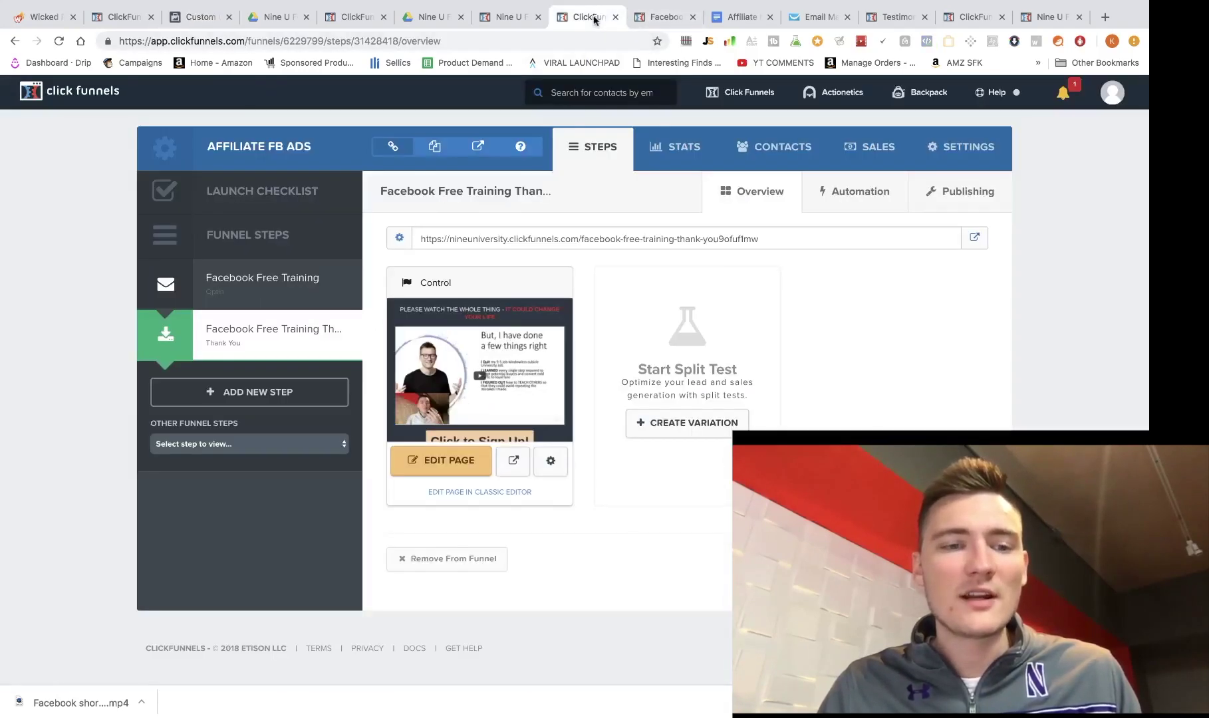
{"action": "left_click", "coordinate": [976, 238]}
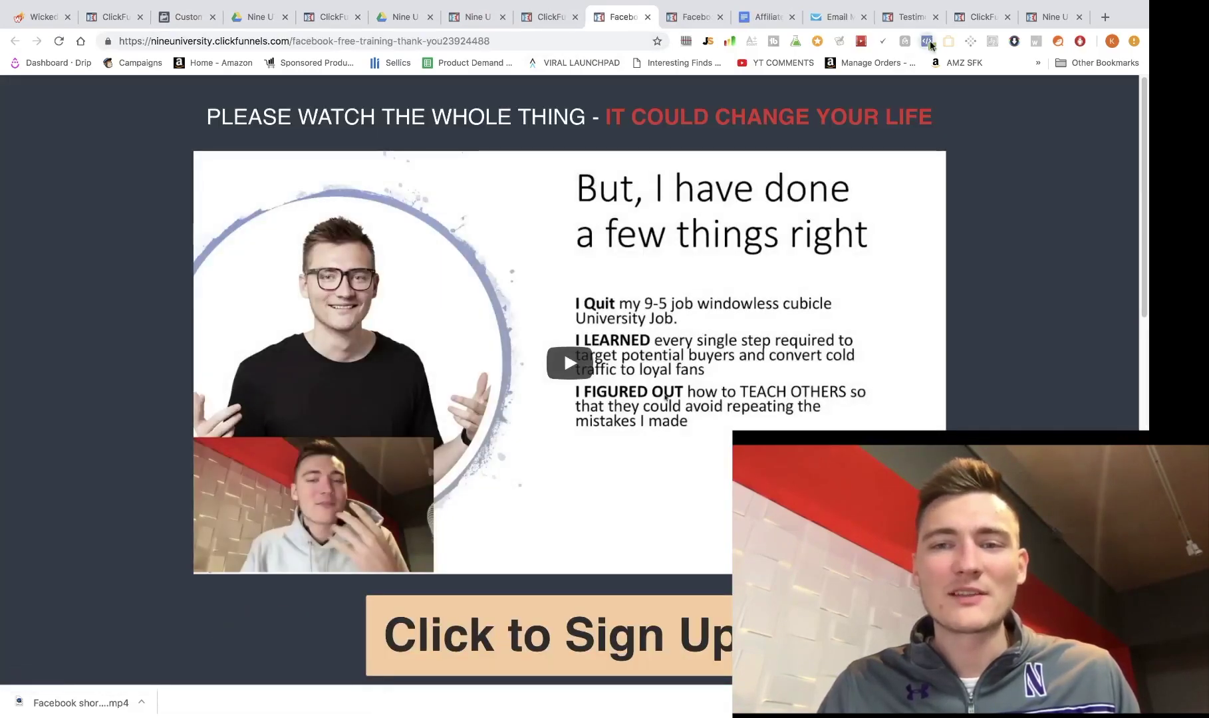
{"action": "left_click", "coordinate": [927, 41]}
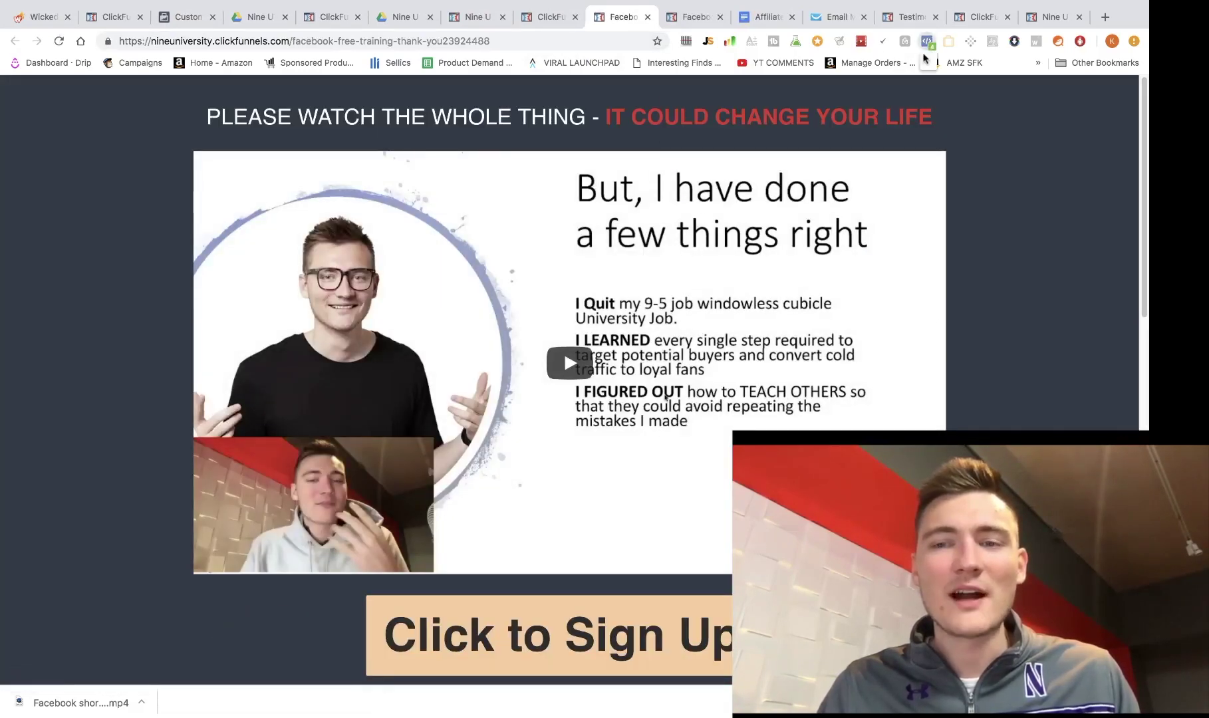
{"action": "left_click", "coordinate": [1032, 288]}
Step: Reload the custom conversions list in Events Manager and check the status of the new affiliate test conversion
{"action": "left_click", "coordinate": [166, 19]}
{"action": "left_click", "coordinate": [230, 41]}
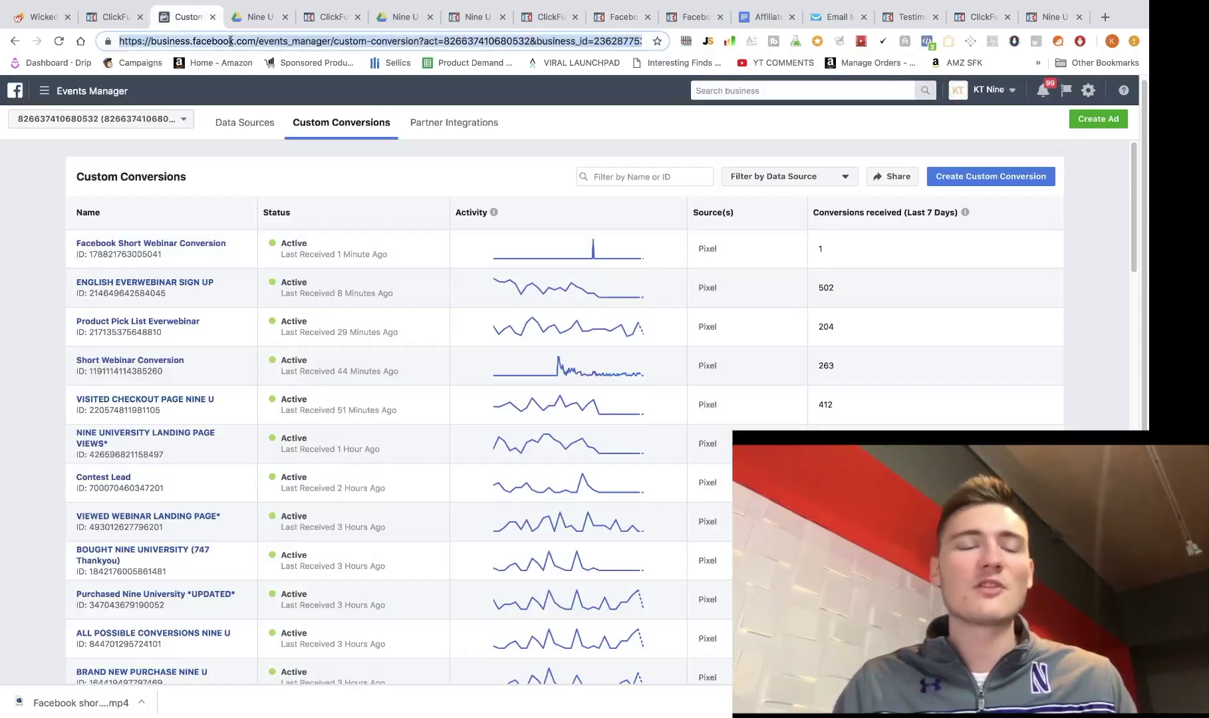
{"action": "key", "text": "Return"}
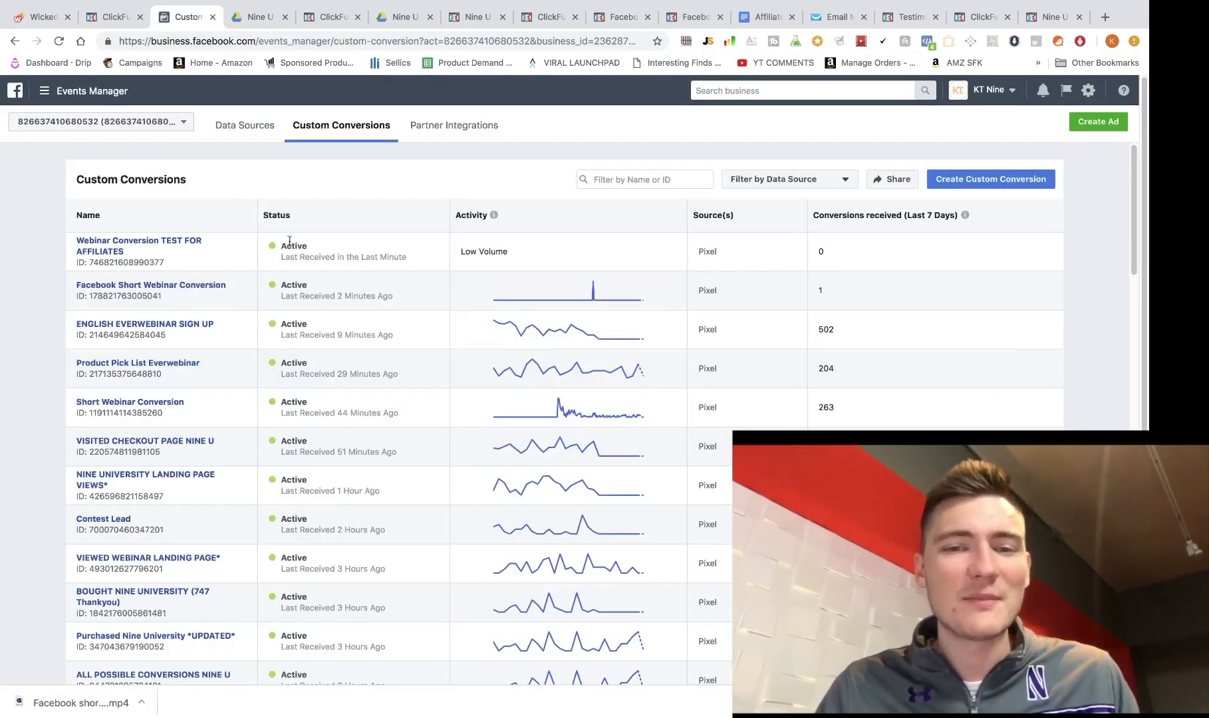
{"action": "left_click", "coordinate": [332, 252]}
{"action": "left_click_drag", "start_coordinate": [289, 258], "coordinate": [405, 262]}
{"action": "left_click", "coordinate": [405, 262]}
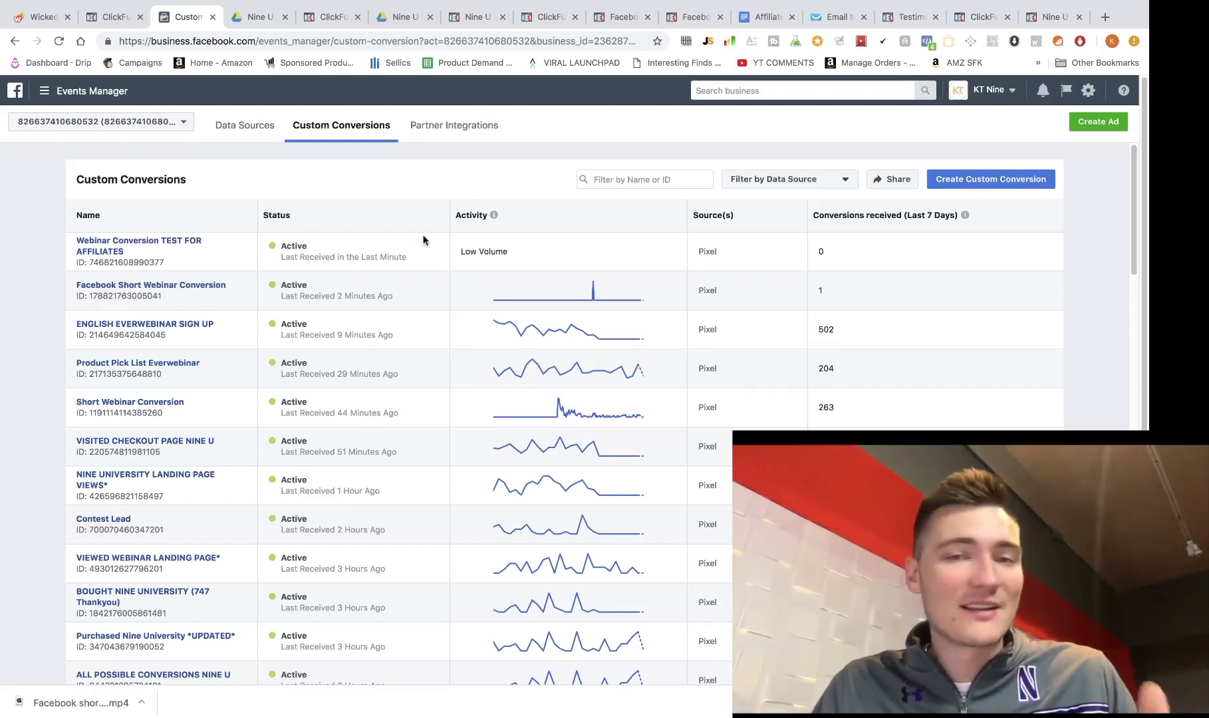
Step: Switch to Ads Manager and start a new campaign, dismissing the previously unfinished Traffic draft
{"action": "left_click", "coordinate": [80, 91]}
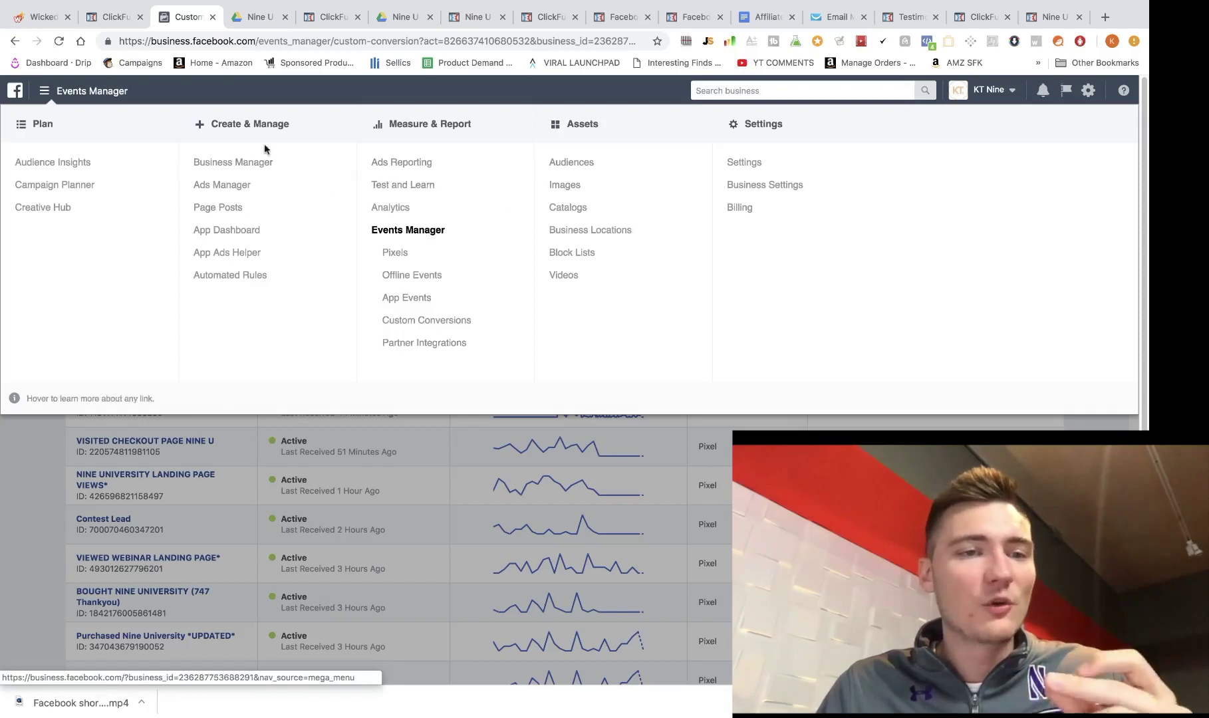
{"action": "left_click", "coordinate": [230, 187]}
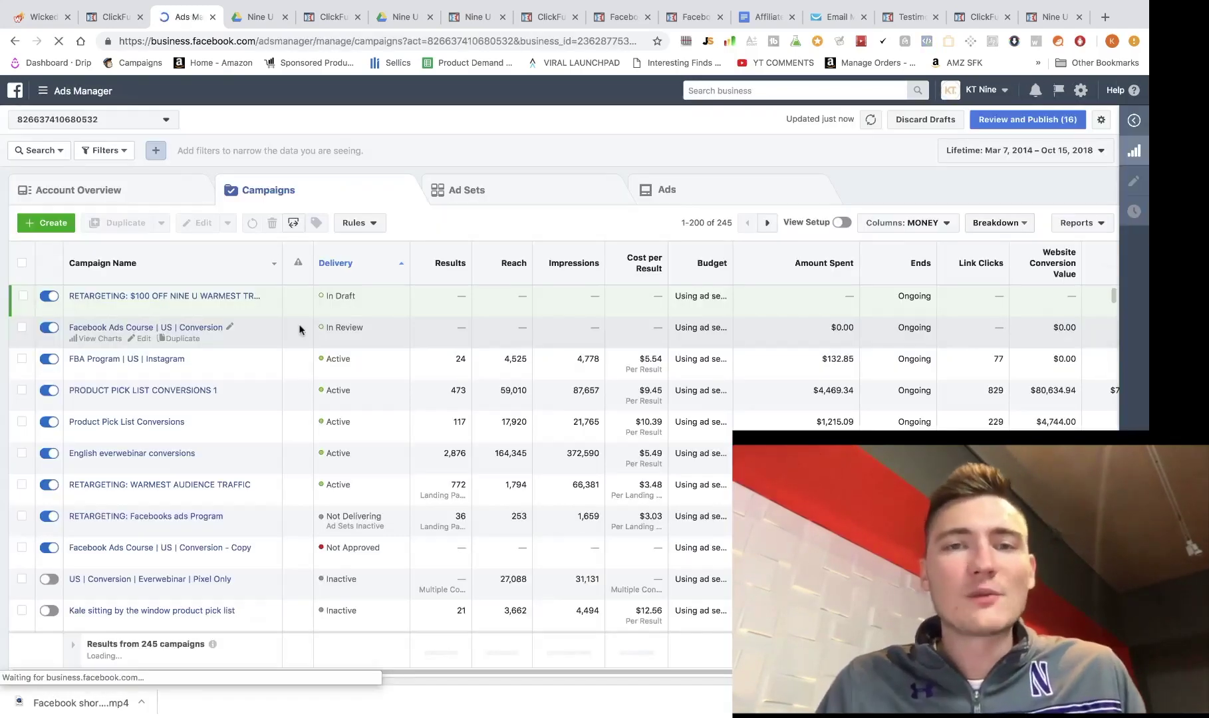
{"action": "left_click", "coordinate": [62, 225]}
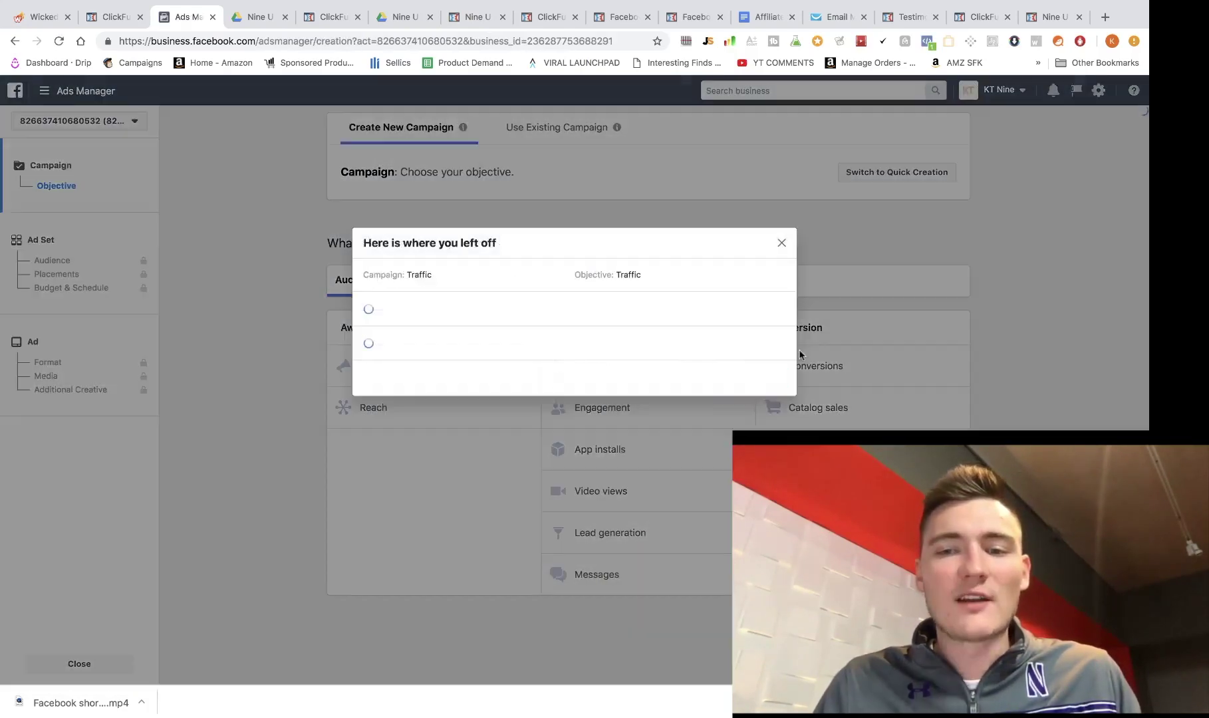
{"action": "left_click", "coordinate": [782, 244]}
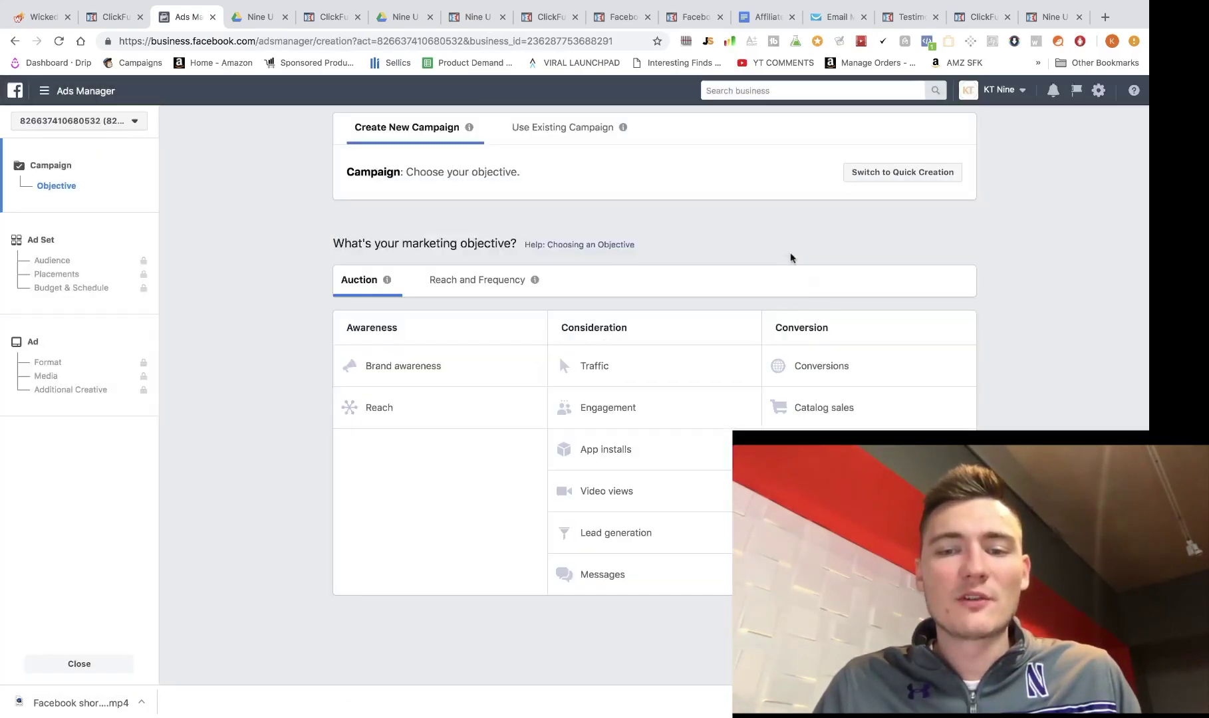
Step: Choose the Conversions objective, name the campaign "Conversions FB ADS COURSE" and continue to the ad set settings
{"action": "left_click", "coordinate": [817, 376]}
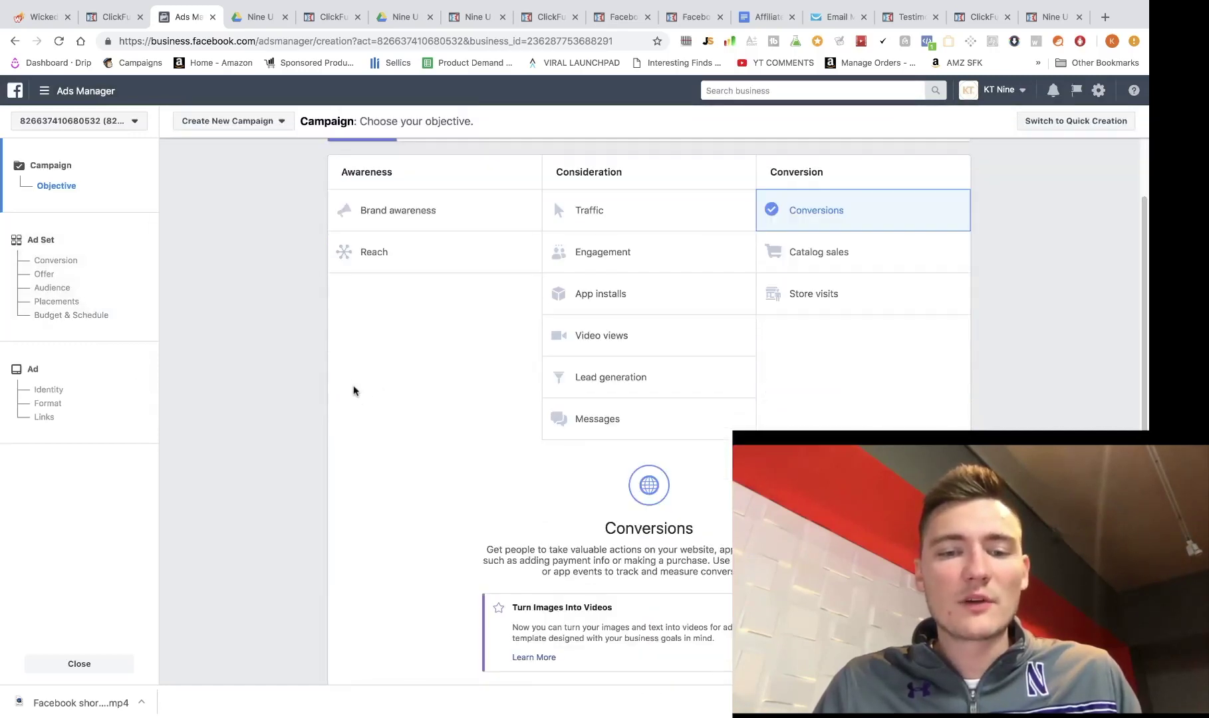
{"action": "scroll", "coordinate": [313, 353], "scroll_direction": "down", "scroll_amount": 4}
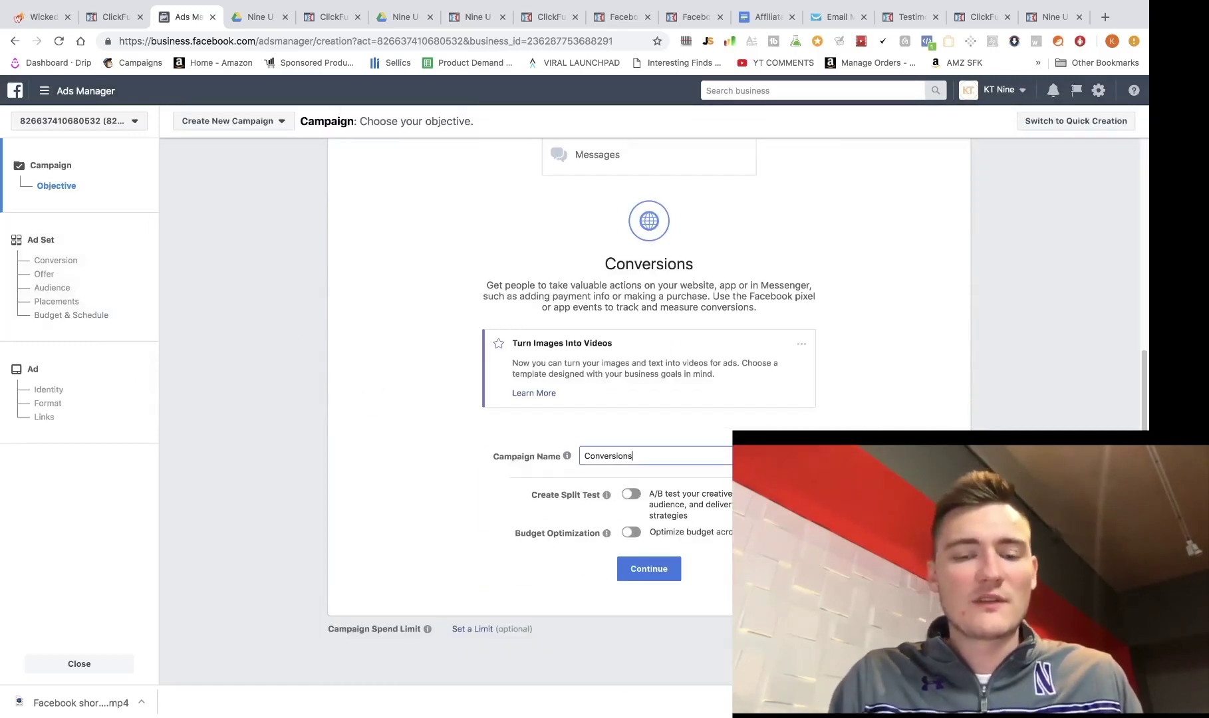
{"action": "type", "text": "COURSE"}
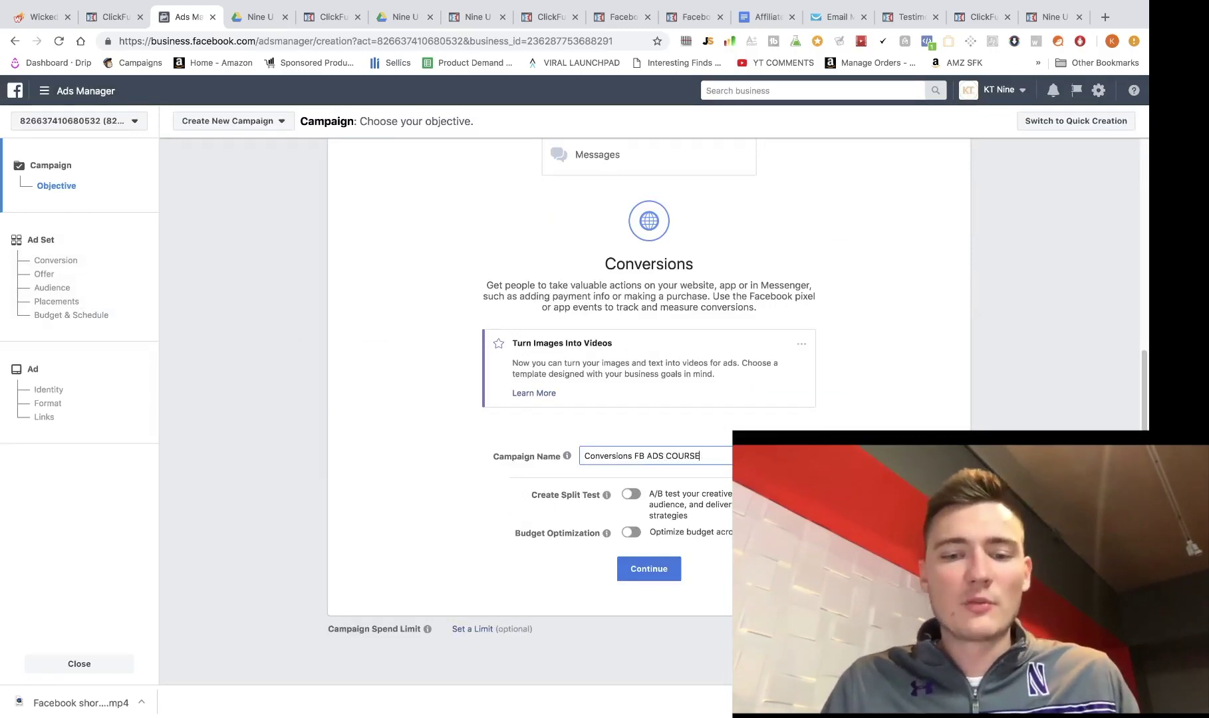
{"action": "left_click", "coordinate": [648, 570]}
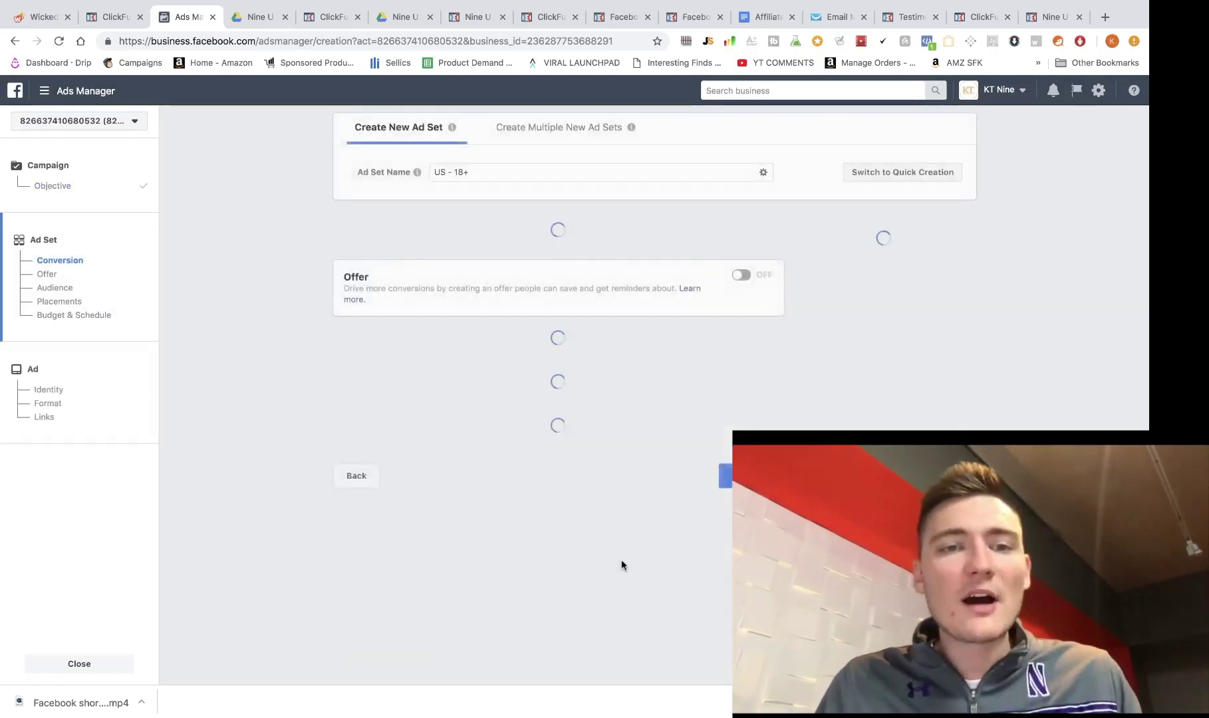
Step: Switch to creating multiple new ad sets and set the website conversion event to "Webinar Conversion TEST FOR AFFILIATES"
{"action": "scroll", "coordinate": [380, 398], "scroll_direction": "down", "scroll_amount": 3}
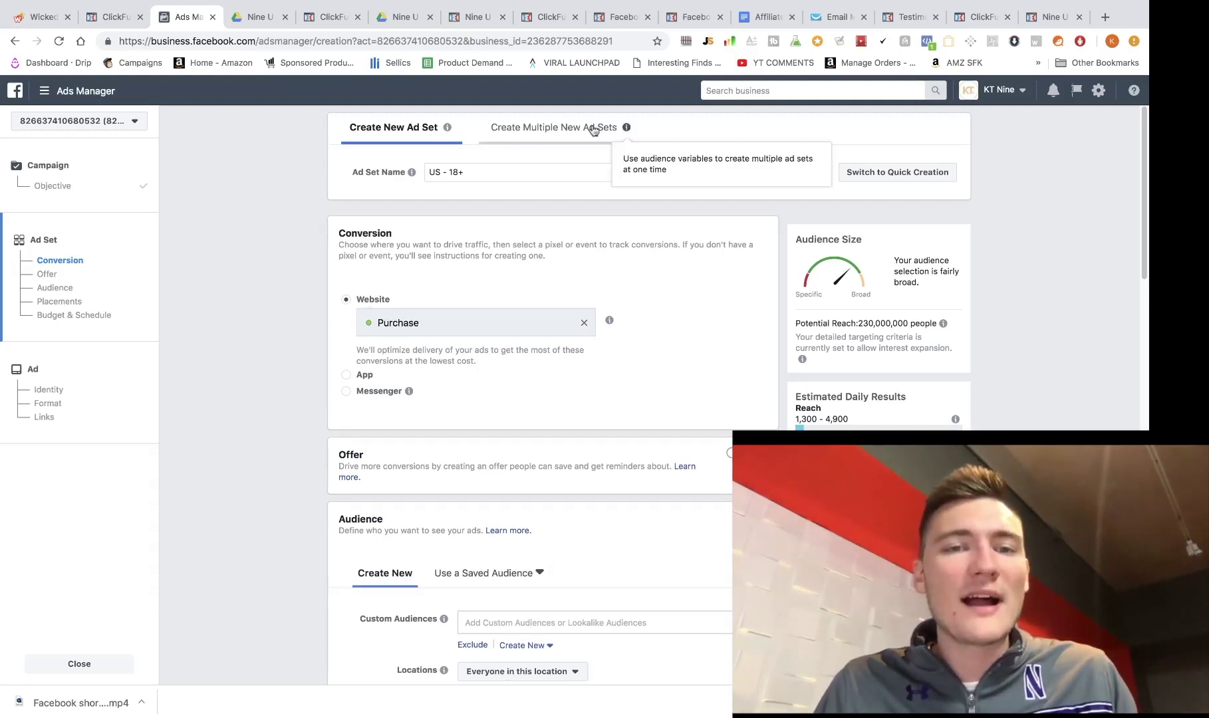
{"action": "left_click", "coordinate": [542, 133]}
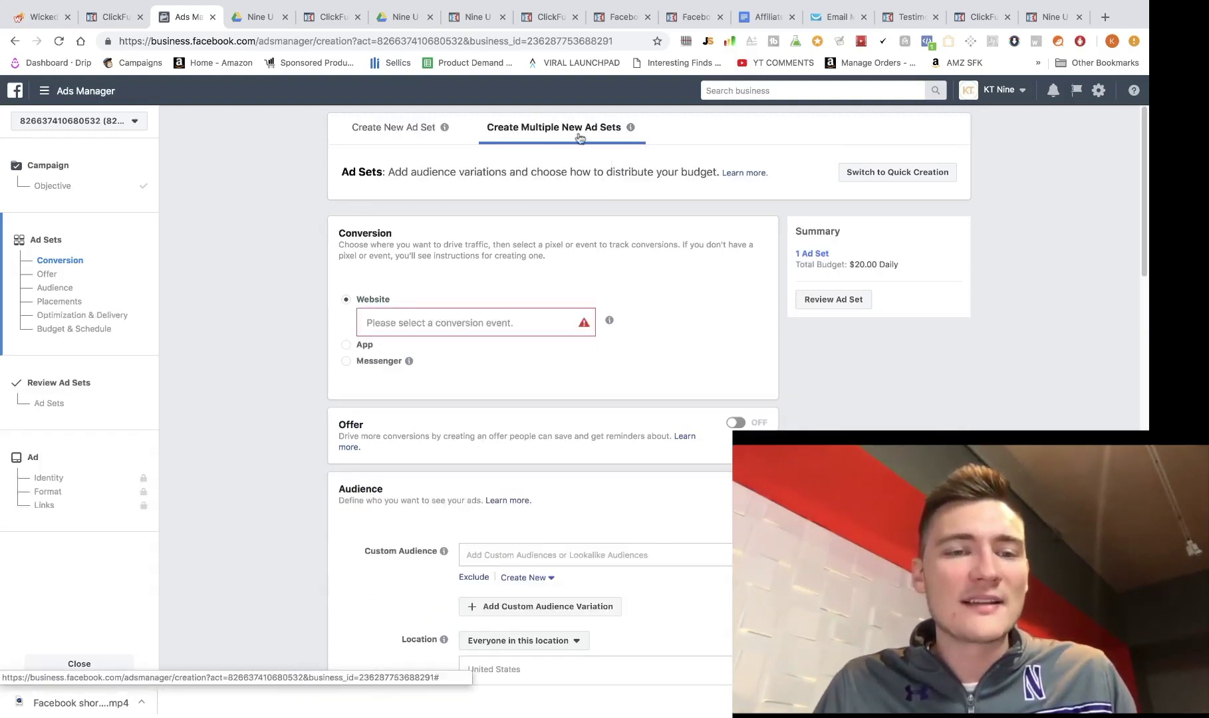
{"action": "left_click", "coordinate": [425, 325]}
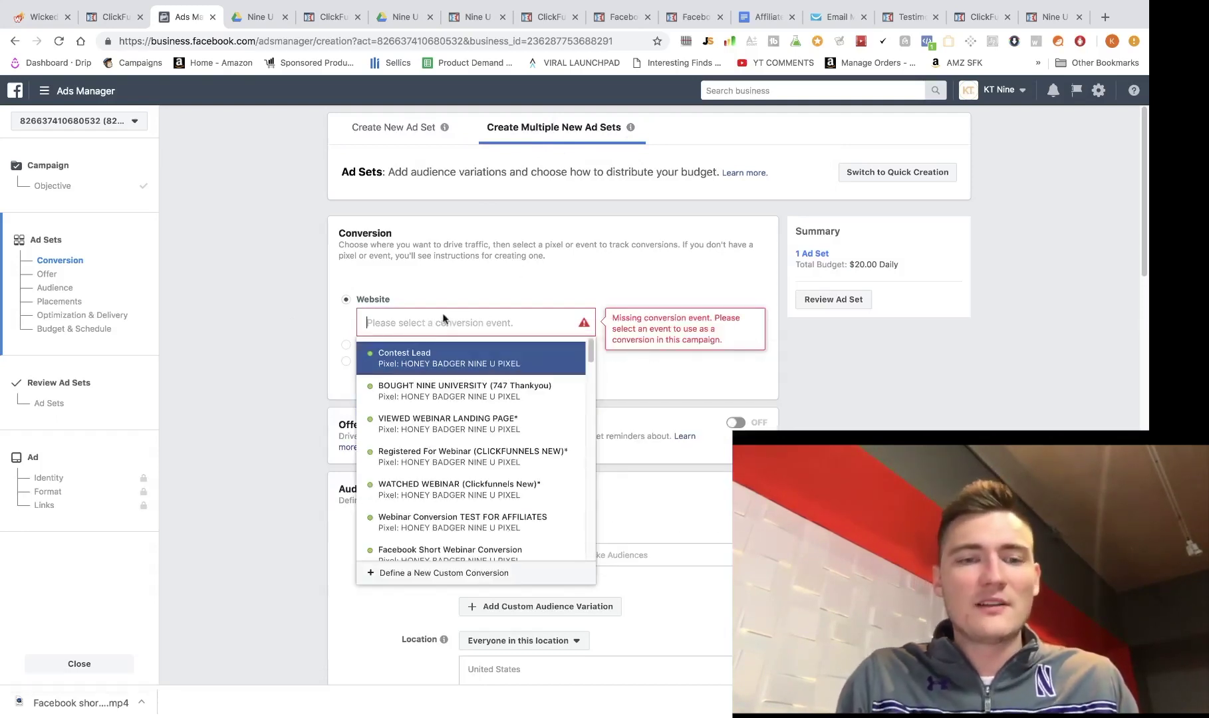
{"action": "type", "text": "af"}
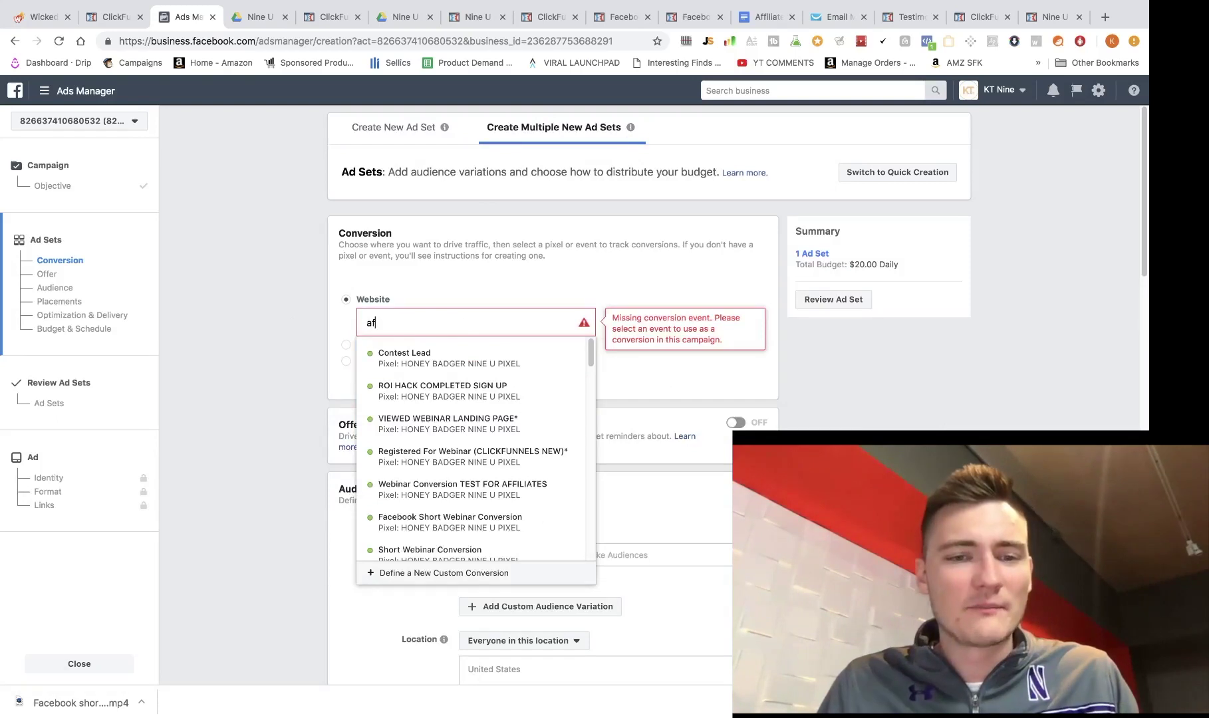
{"action": "type", "text": "filiate"}
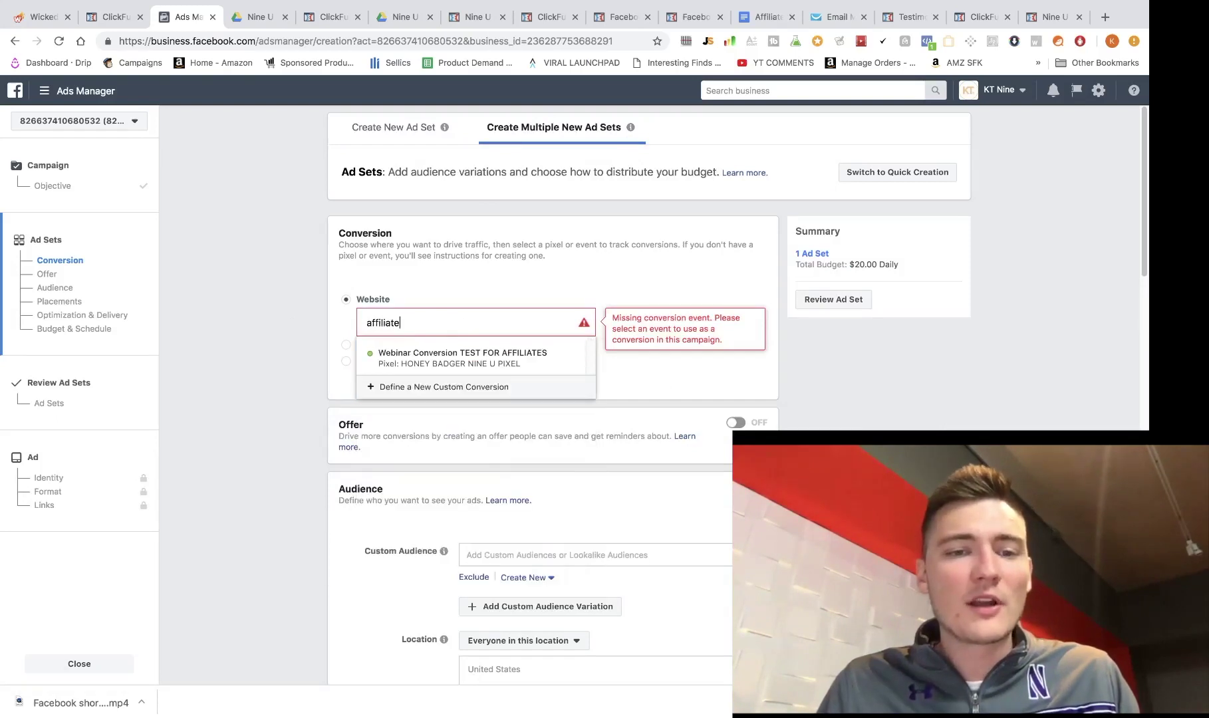
{"action": "left_click", "coordinate": [446, 361]}
Step: Add the interest Gary Vaynerchuk to the audience's detailed targeting
{"action": "scroll", "coordinate": [464, 405], "scroll_direction": "down", "scroll_amount": 5}
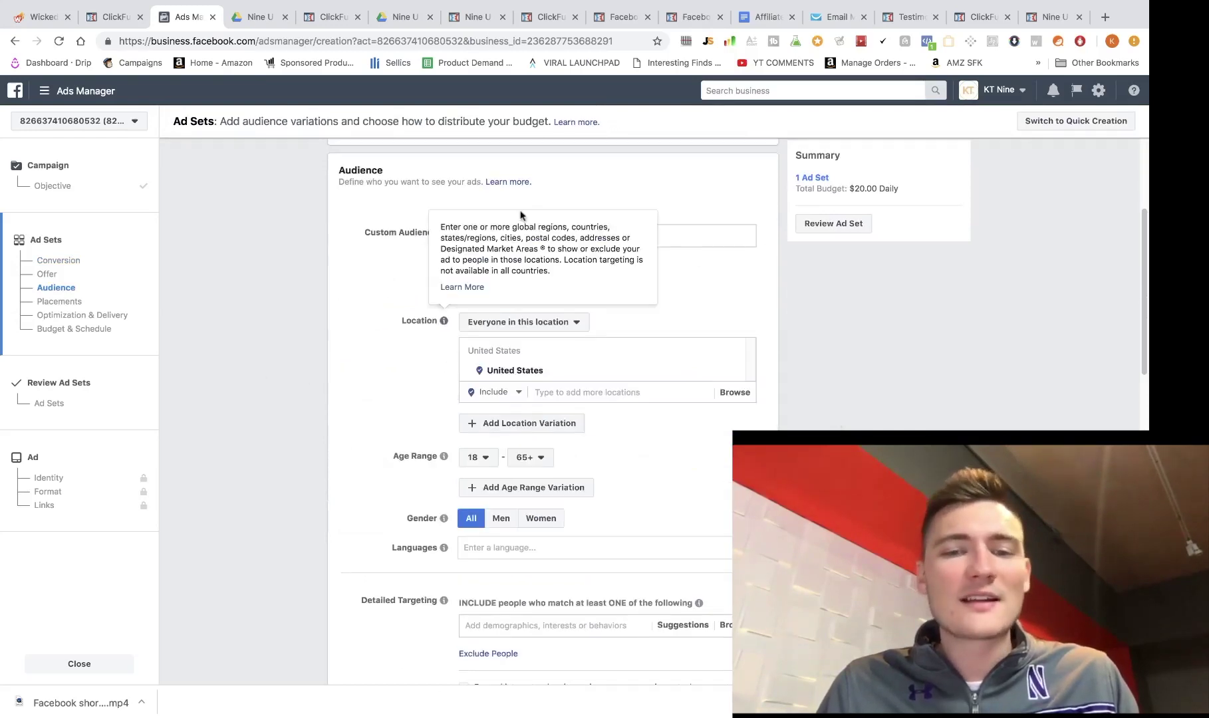
{"action": "scroll", "coordinate": [364, 384], "scroll_direction": "down", "scroll_amount": 1}
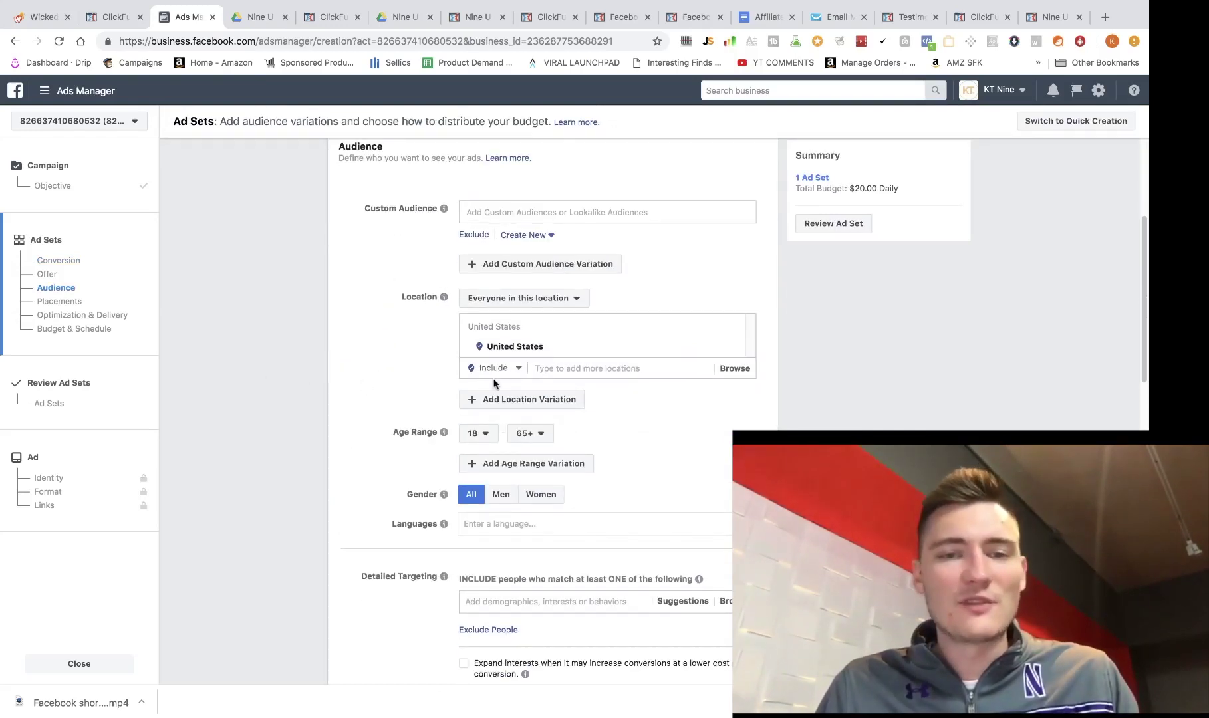
{"action": "scroll", "coordinate": [483, 347], "scroll_direction": "down", "scroll_amount": 5}
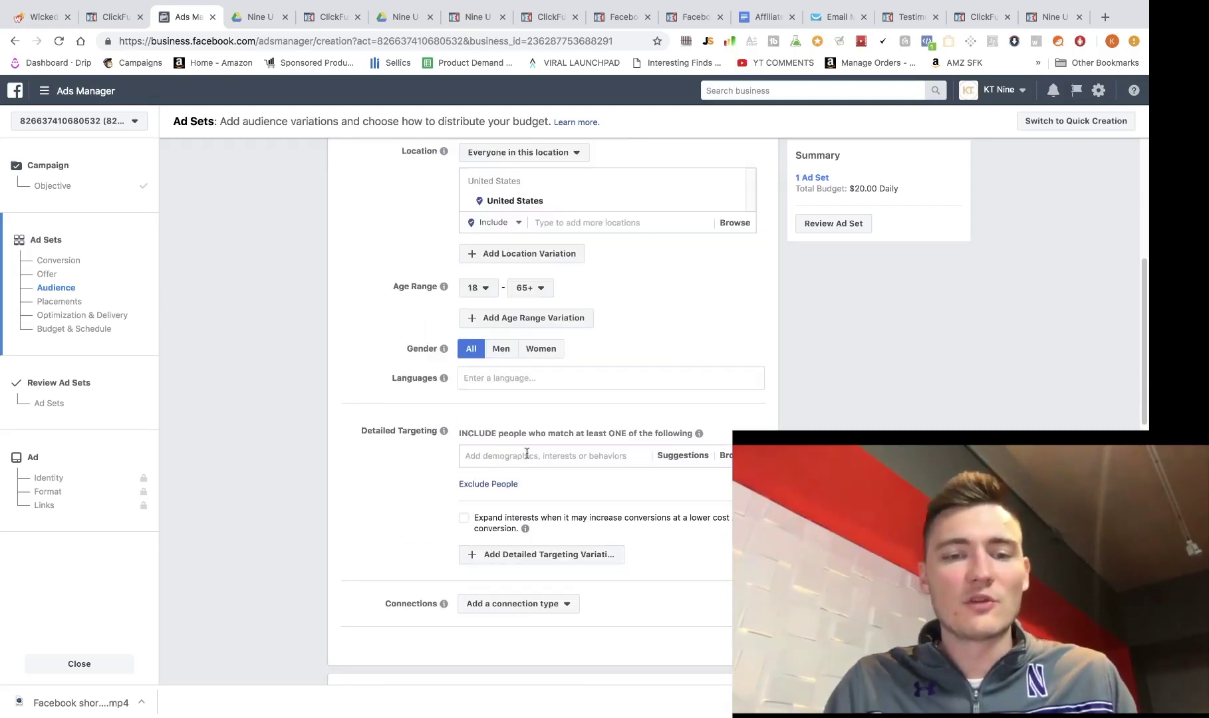
{"action": "left_click", "coordinate": [526, 454]}
{"action": "type", "text": "gary vay"}
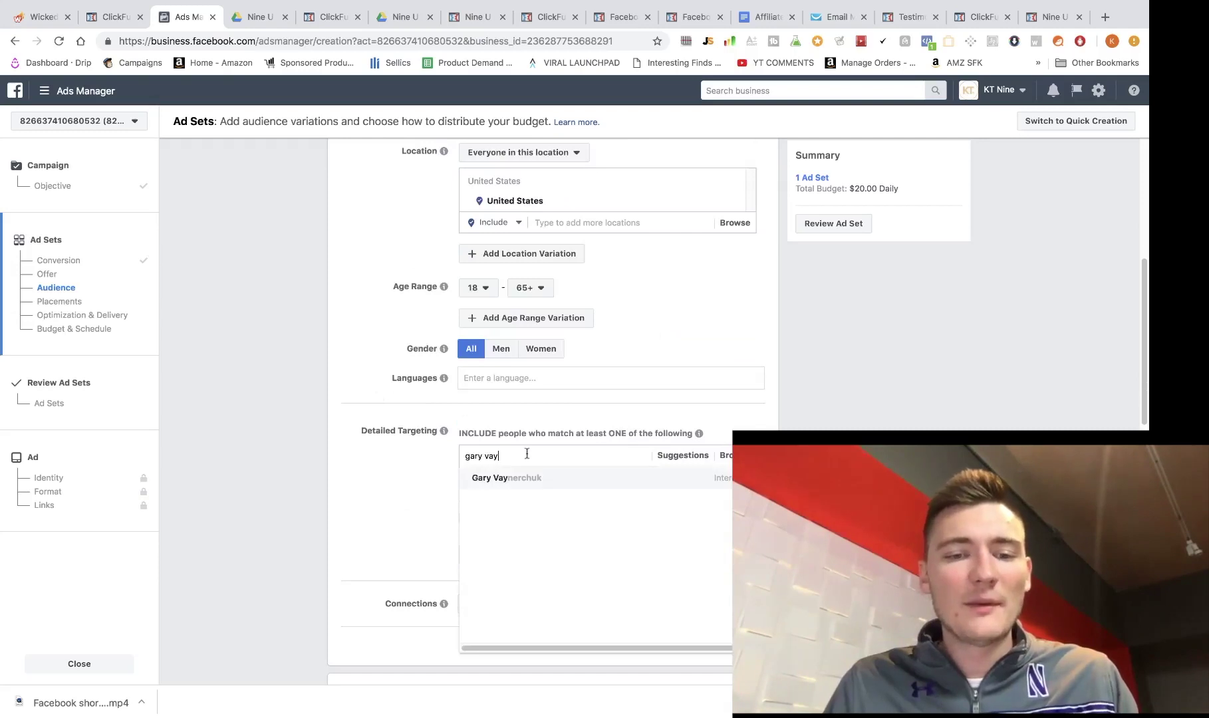
{"action": "left_click", "coordinate": [487, 483]}
{"action": "left_click", "coordinate": [395, 502]}
{"action": "scroll", "coordinate": [465, 525], "scroll_direction": "down", "scroll_amount": 2}
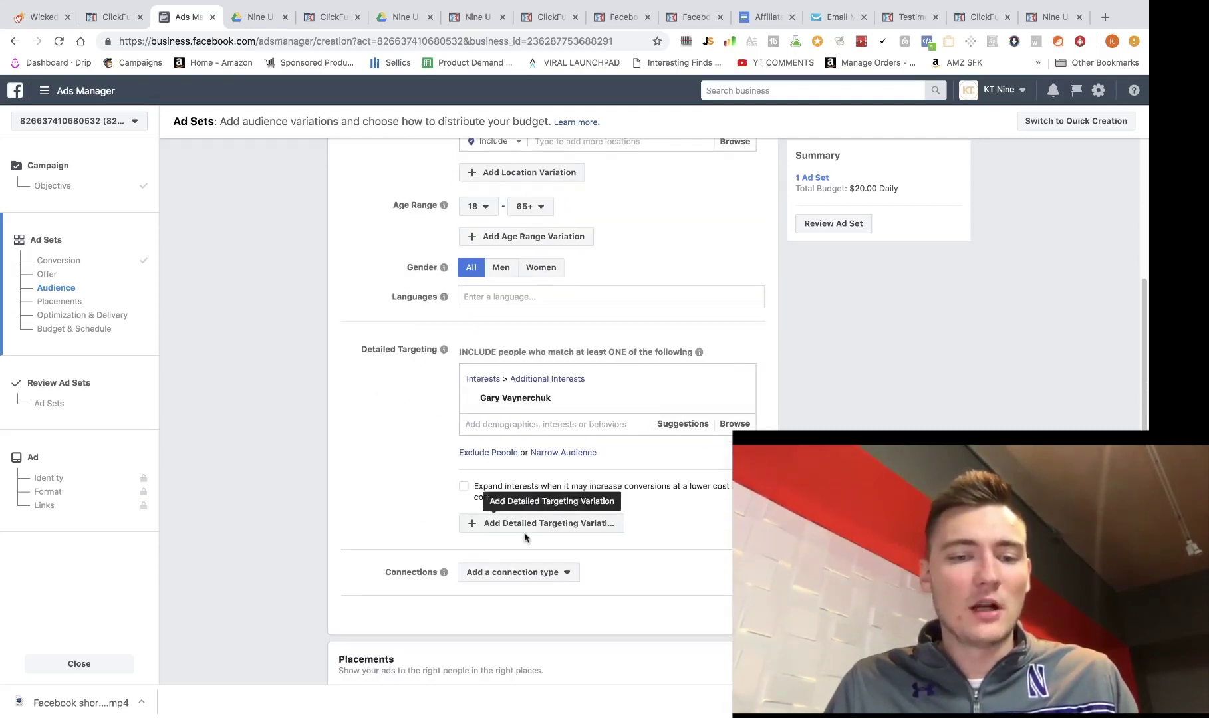
Step: Add a second detailed targeting variation with the interest Grant Cardone
{"action": "left_click", "coordinate": [495, 529]}
{"action": "type", "text": "t"}
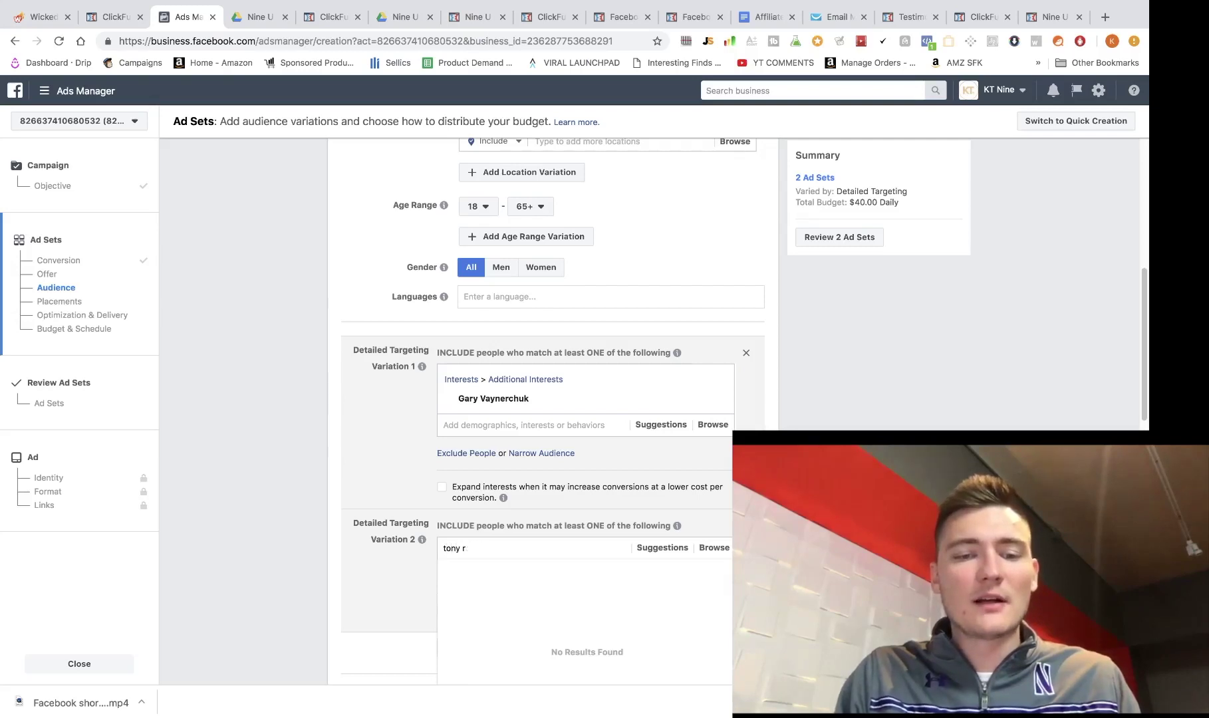
{"action": "type", "text": "on"}
{"action": "key", "text": "BackSpace"}
{"action": "key", "text": "BackSpace"}
{"action": "key", "text": "BackSpace"}
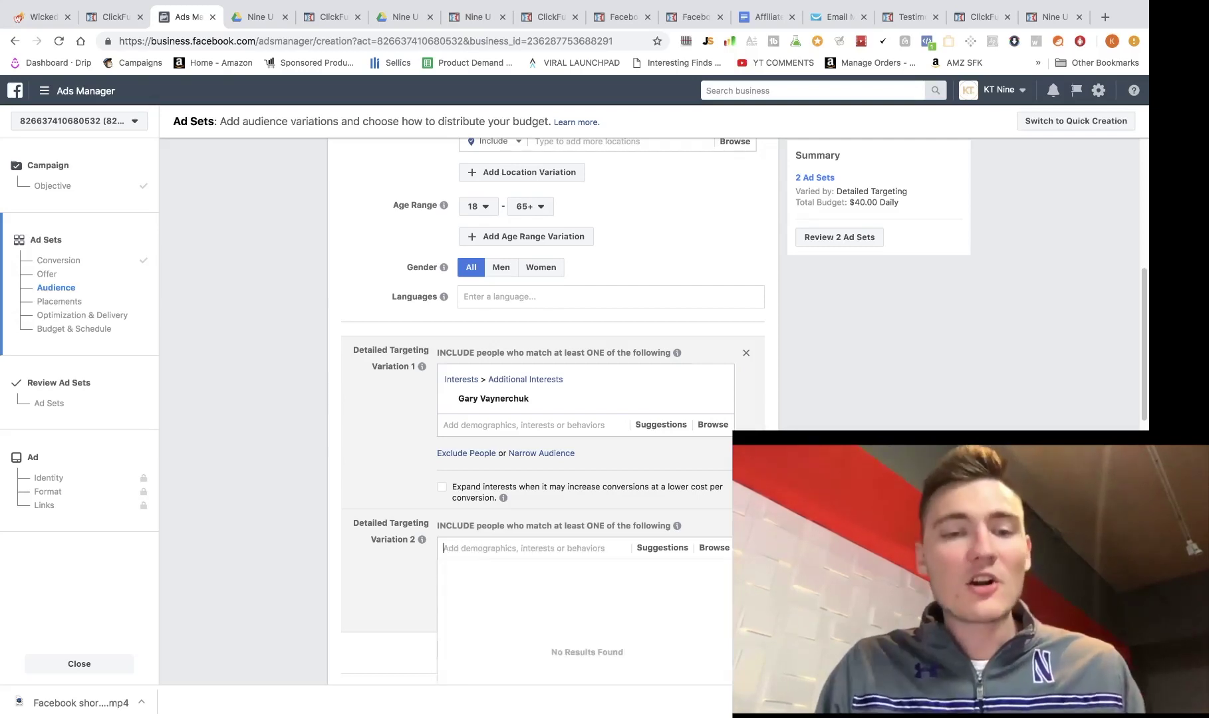
{"action": "type", "text": "grant co"}
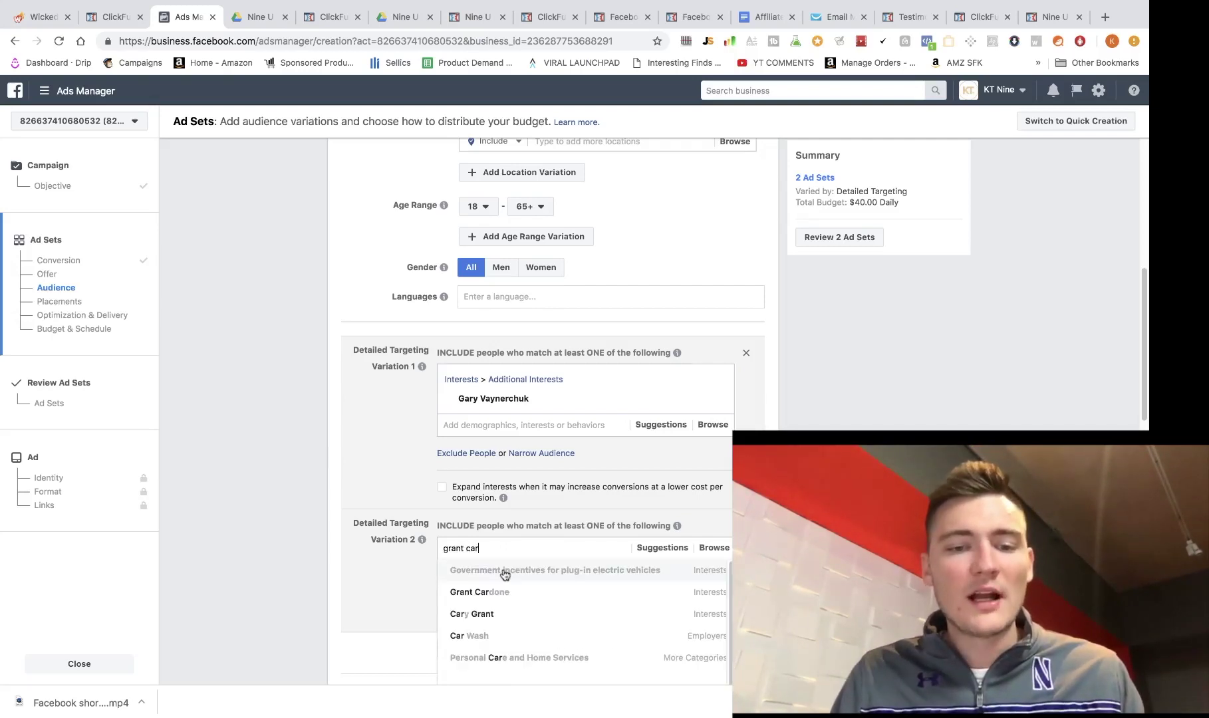
{"action": "left_click", "coordinate": [504, 587]}
{"action": "scroll", "coordinate": [392, 589], "scroll_direction": "down", "scroll_amount": 5}
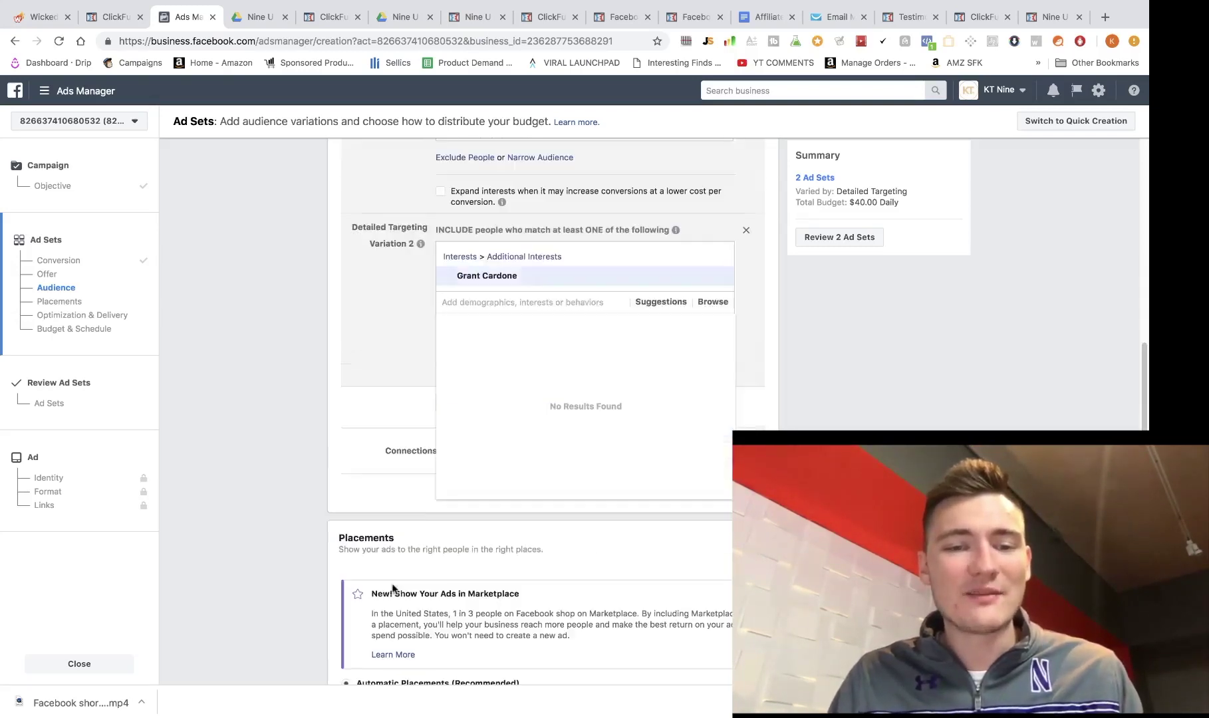
Step: Add a third detailed targeting variation with the interest Passive income
{"action": "left_click", "coordinate": [390, 425]}
{"action": "left_click", "coordinate": [489, 412]}
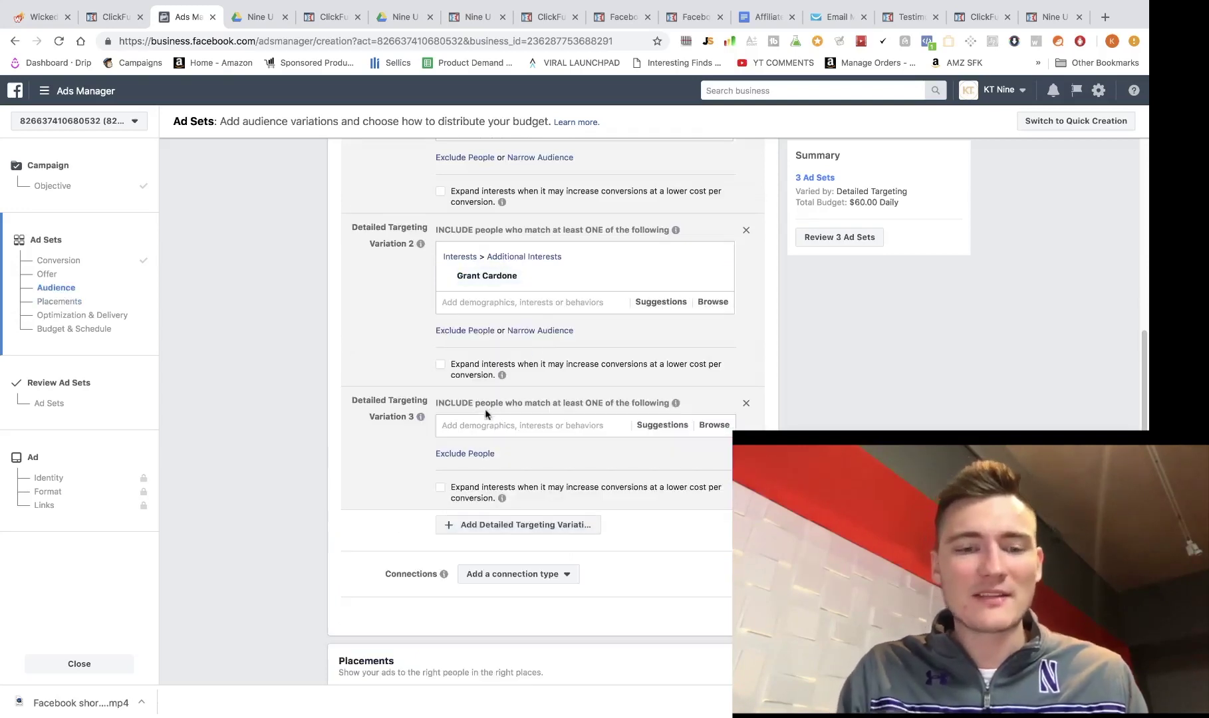
{"action": "type", "text": "passice"}
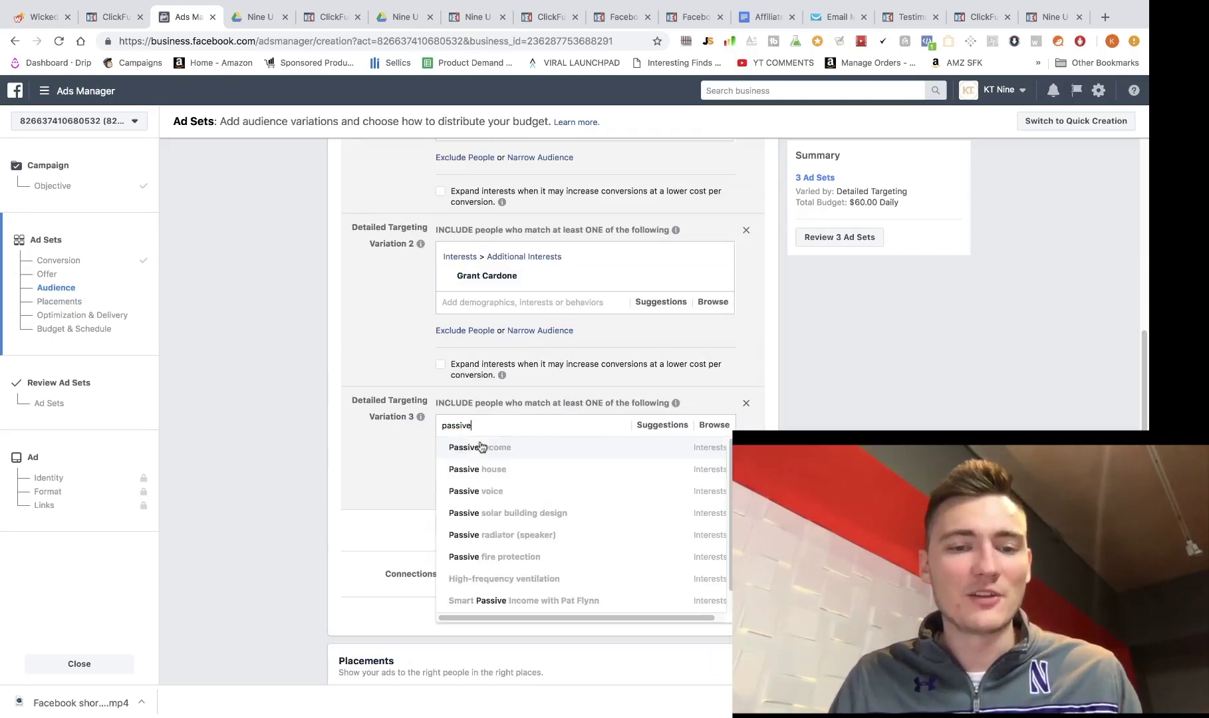
{"action": "left_click", "coordinate": [465, 444]}
{"action": "left_click", "coordinate": [326, 441]}
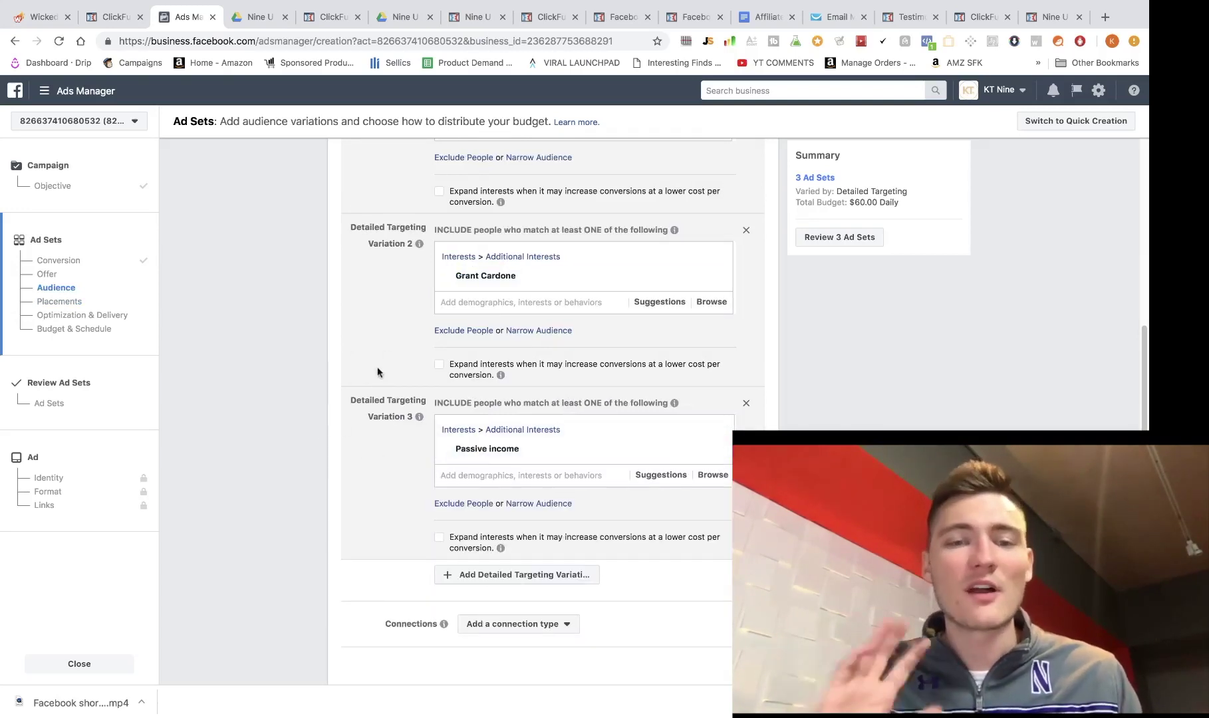
{"action": "scroll", "coordinate": [379, 363], "scroll_direction": "up", "scroll_amount": 4}
{"action": "scroll", "coordinate": [384, 371], "scroll_direction": "down", "scroll_amount": 4}
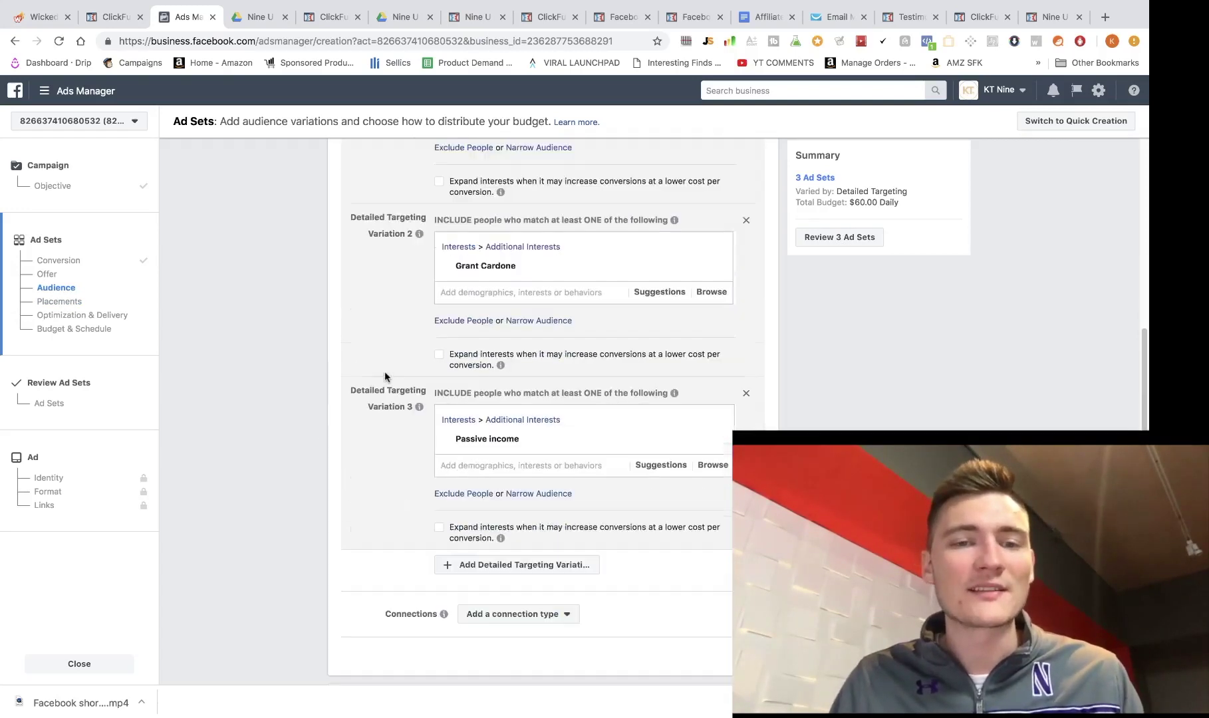
{"action": "scroll", "coordinate": [391, 369], "scroll_direction": "up", "scroll_amount": 1}
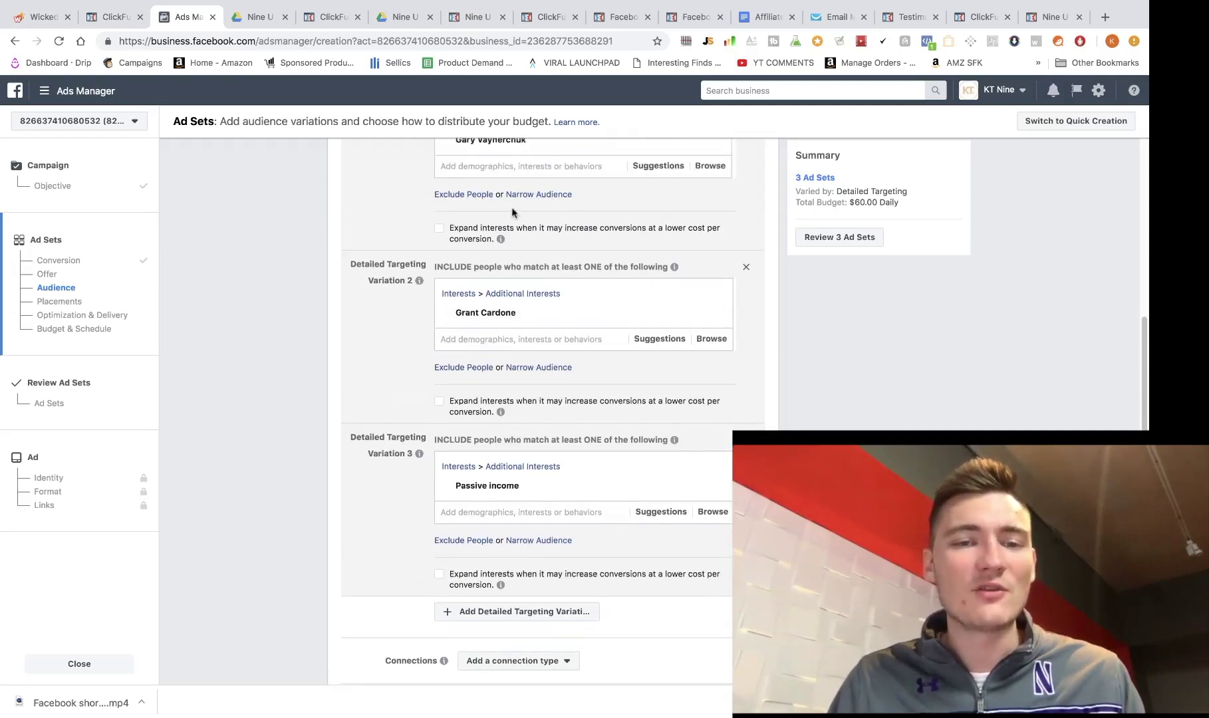
Step: Narrow the Gary Vaynerchuk targeting variation to people who must also match the interest facebook advertising
{"action": "left_click", "coordinate": [535, 201]}
{"action": "left_click", "coordinate": [501, 227]}
{"action": "scroll", "coordinate": [495, 231], "scroll_direction": "up", "scroll_amount": 1}
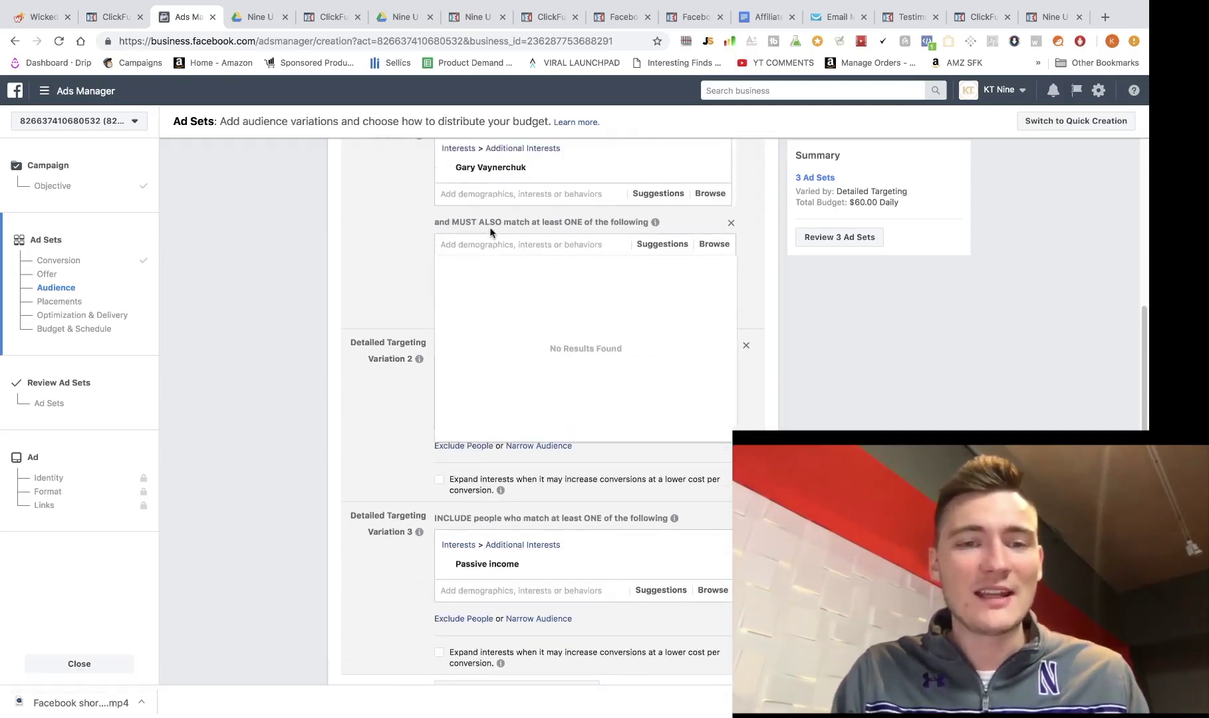
{"action": "type", "text": "facebook adver"}
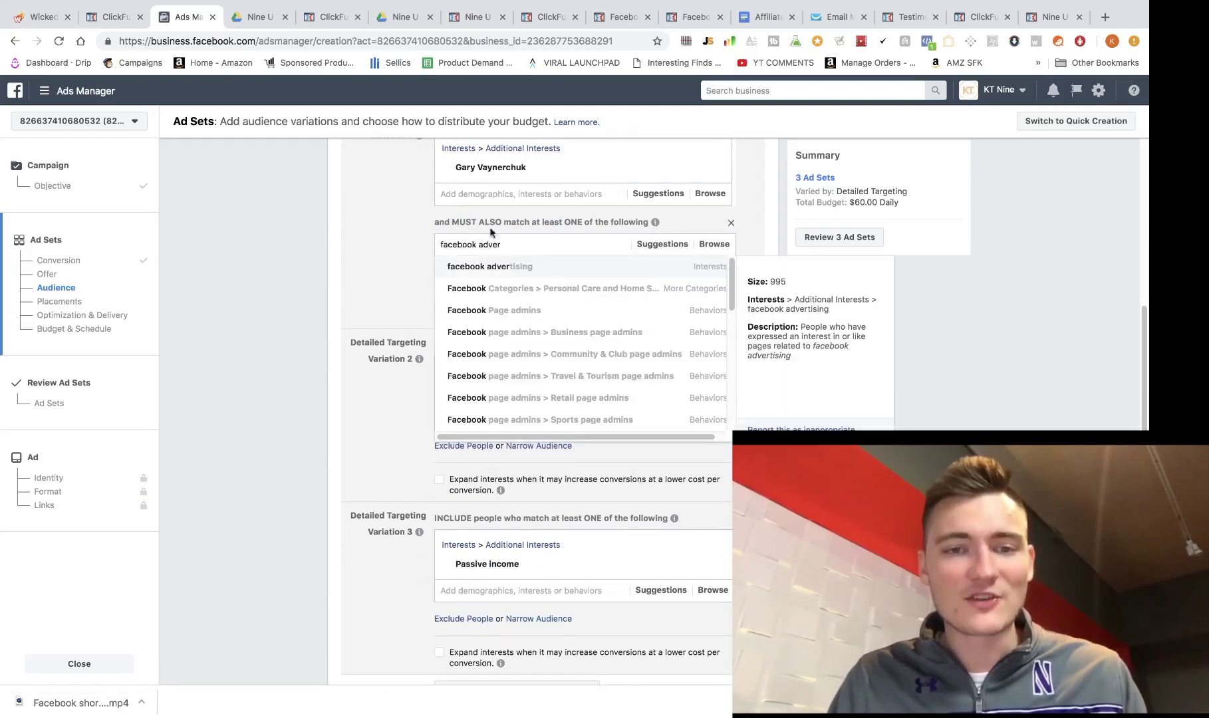
{"action": "left_click", "coordinate": [535, 272]}
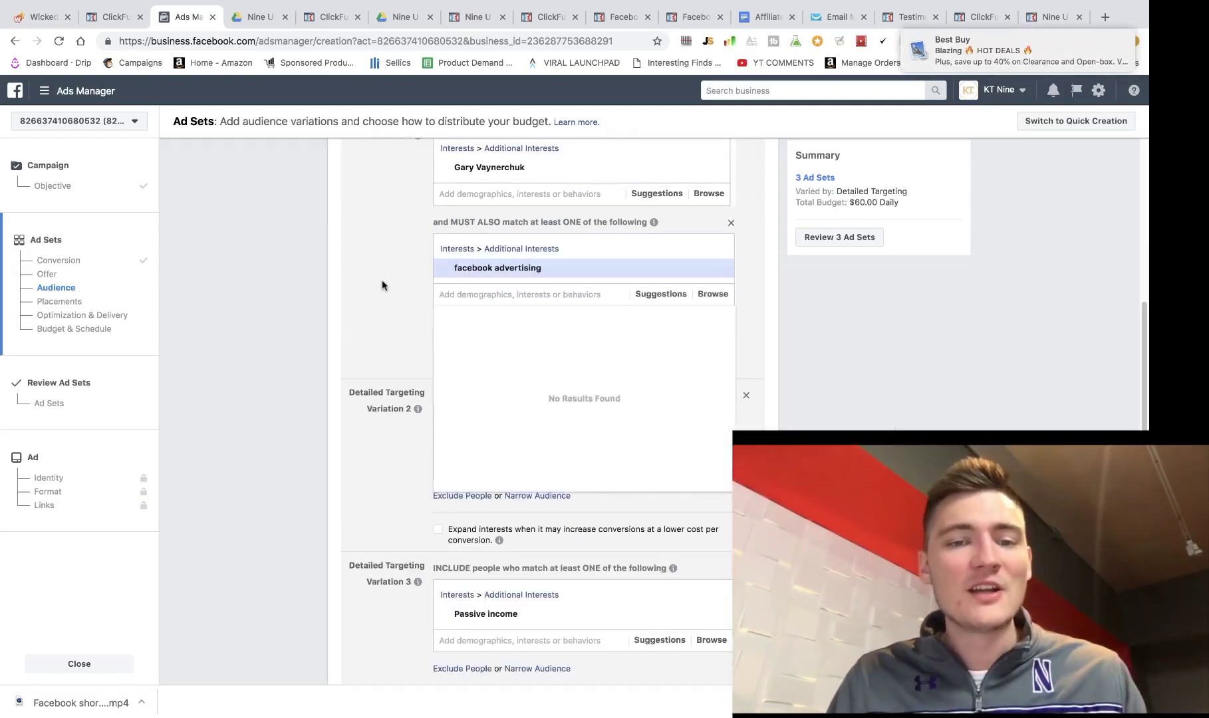
Step: Add a fourth detailed targeting variation without any interest
{"action": "scroll", "coordinate": [488, 311], "scroll_direction": "down", "scroll_amount": 5}
{"action": "scroll", "coordinate": [505, 320], "scroll_direction": "up", "scroll_amount": 4}
{"action": "scroll", "coordinate": [446, 392], "scroll_direction": "down", "scroll_amount": 8}
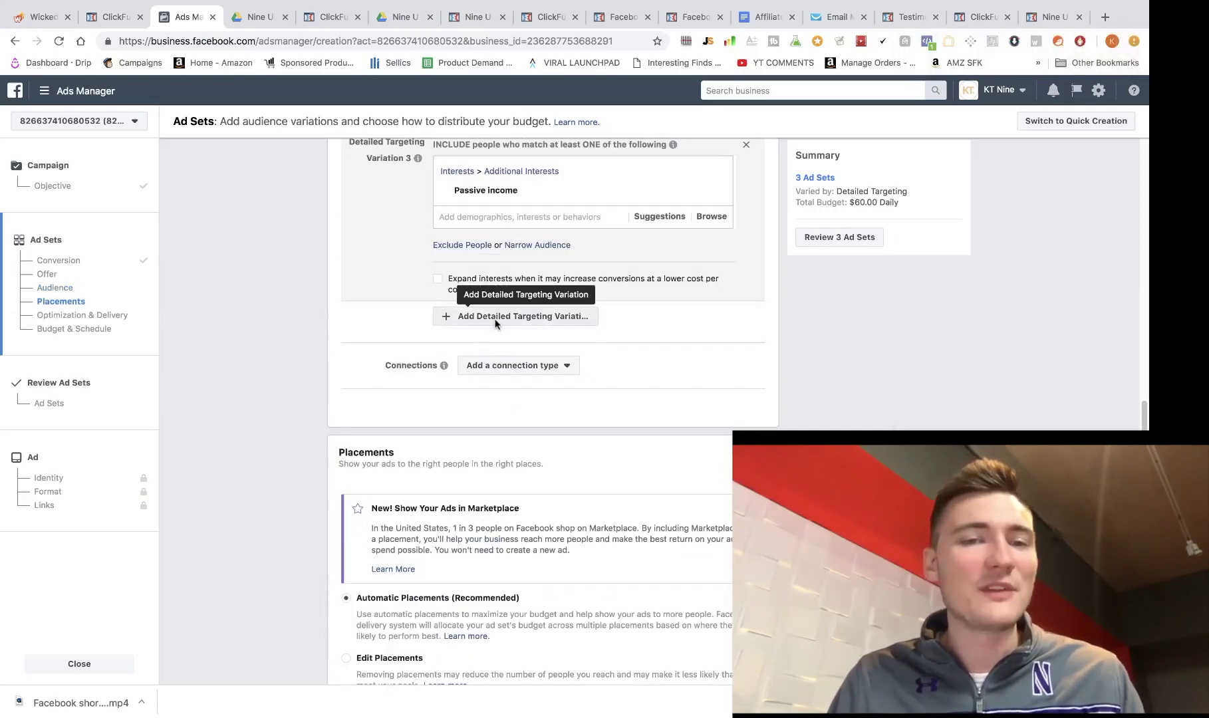
{"action": "left_click", "coordinate": [497, 317]}
Step: Review the ad sets' audience settings, from custom audience, location and age range down to the detailed targeting variations and placements
{"action": "scroll", "coordinate": [353, 293], "scroll_direction": "up", "scroll_amount": 7}
{"action": "scroll", "coordinate": [353, 292], "scroll_direction": "up", "scroll_amount": 4}
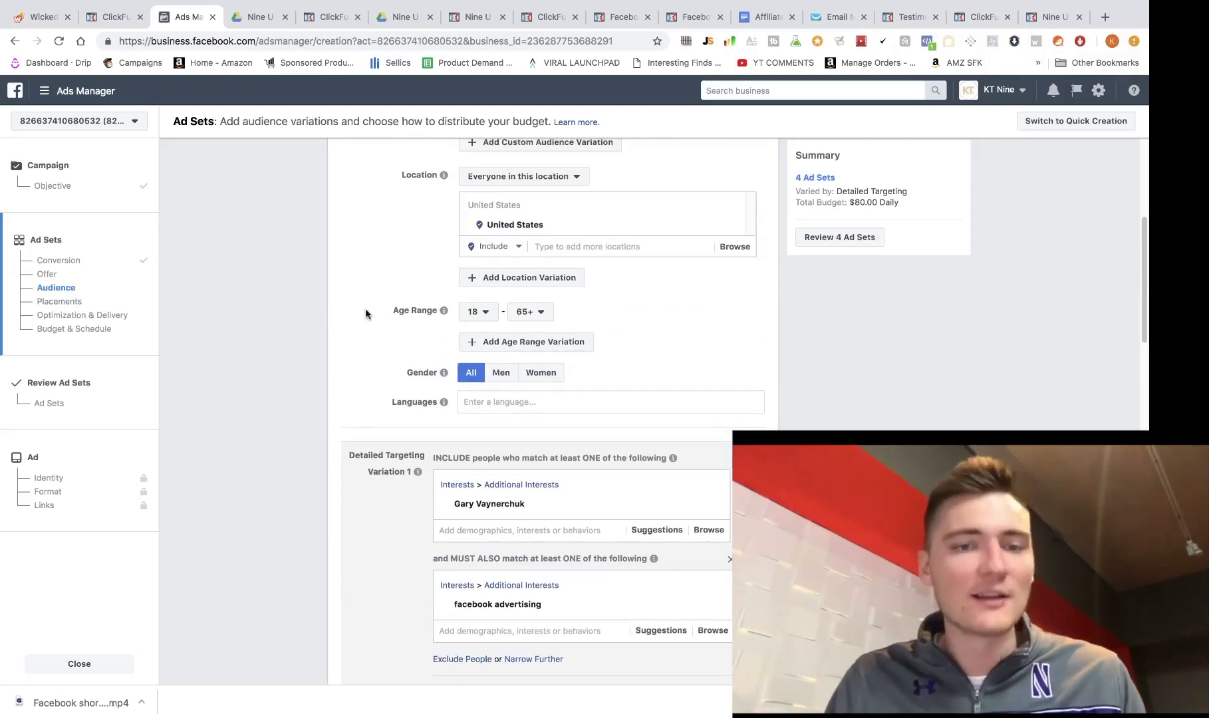
{"action": "scroll", "coordinate": [352, 291], "scroll_direction": "up", "scroll_amount": 2}
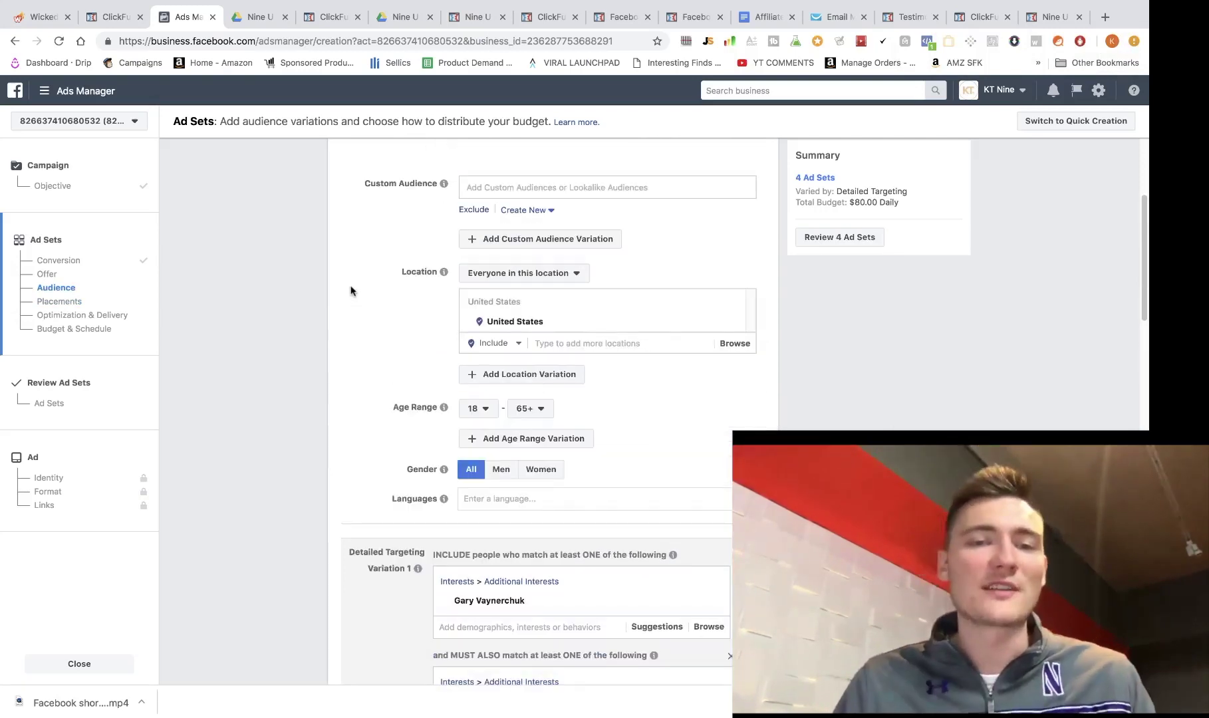
{"action": "scroll", "coordinate": [350, 286], "scroll_direction": "up", "scroll_amount": 2}
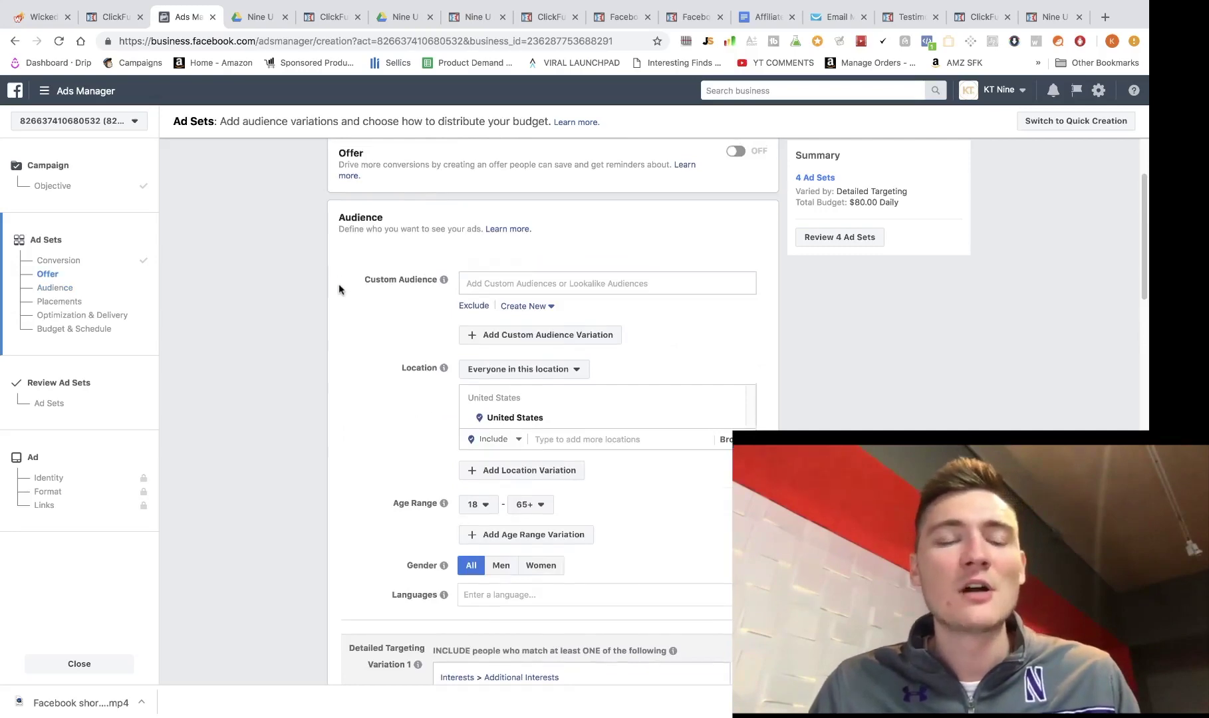
{"action": "scroll", "coordinate": [338, 280], "scroll_direction": "down", "scroll_amount": 15}
{"action": "scroll", "coordinate": [337, 339], "scroll_direction": "up", "scroll_amount": 10}
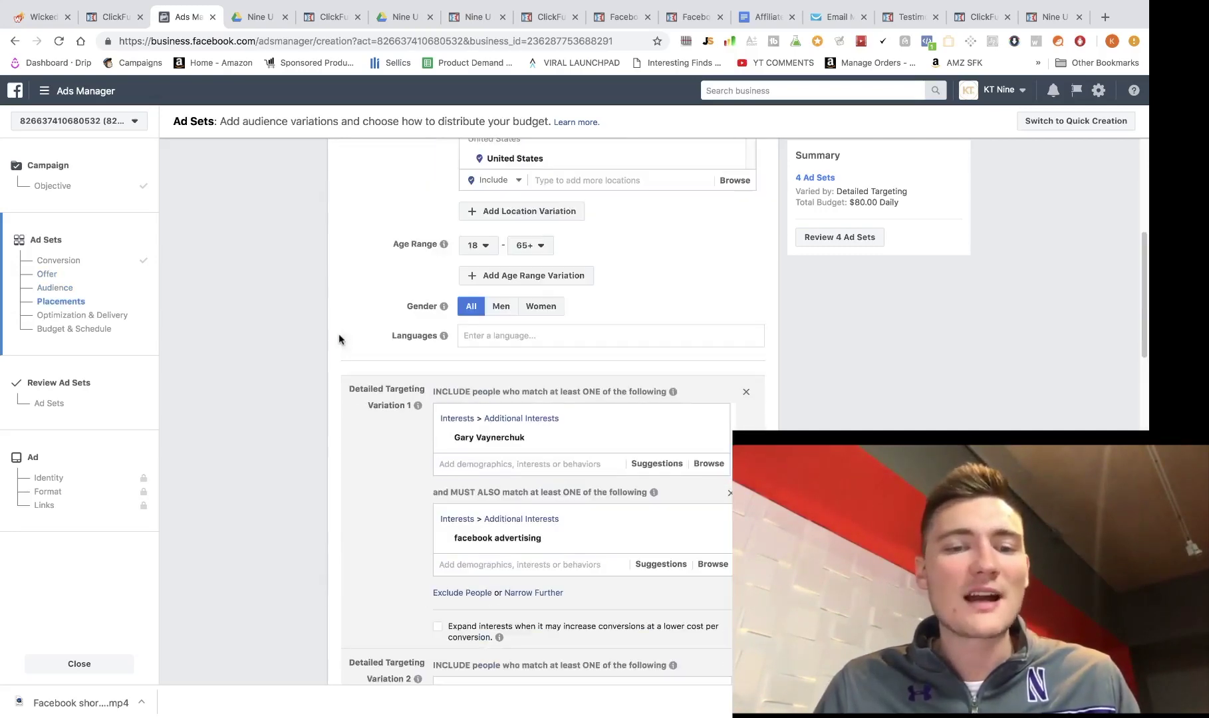
{"action": "scroll", "coordinate": [372, 373], "scroll_direction": "down", "scroll_amount": 9}
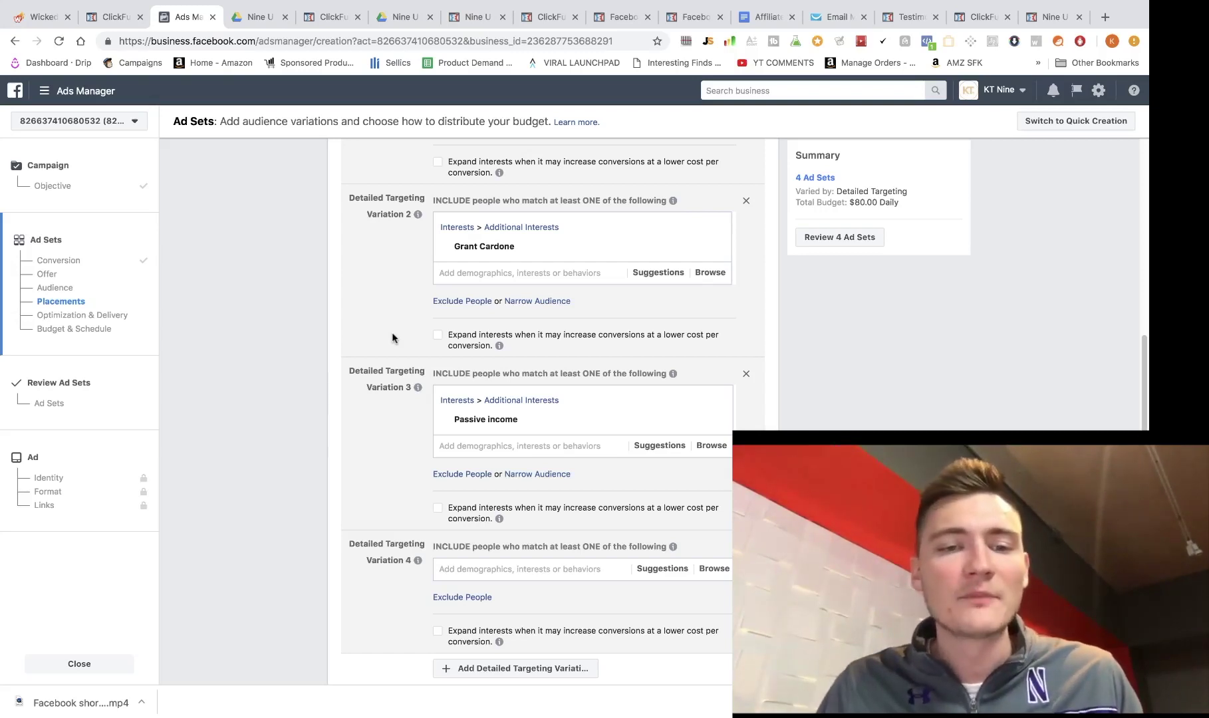
{"action": "scroll", "coordinate": [389, 337], "scroll_direction": "down", "scroll_amount": 10}
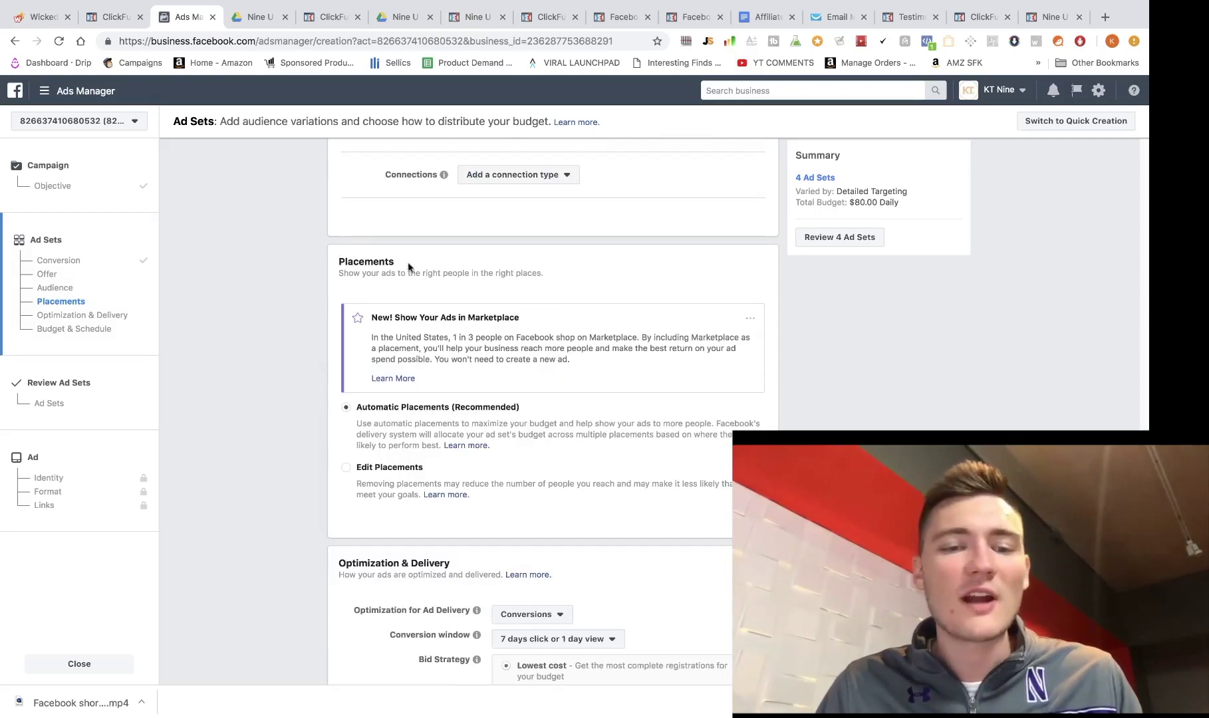
{"action": "scroll", "coordinate": [528, 356], "scroll_direction": "up", "scroll_amount": 15}
Step: Switch to editing placements and limit them to Facebook Feeds, deselecting all other Facebook, Instagram, Audience Network and Messenger placements
{"action": "scroll", "coordinate": [464, 585], "scroll_direction": "down", "scroll_amount": 15}
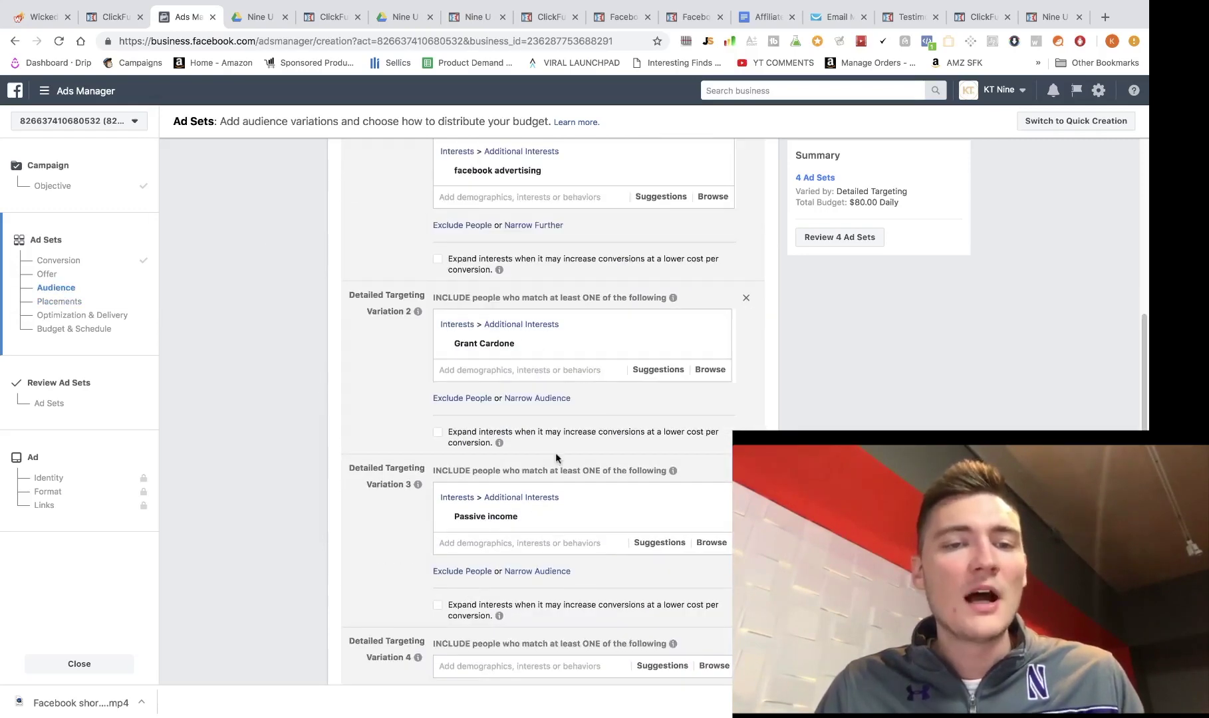
{"action": "scroll", "coordinate": [392, 470], "scroll_direction": "down", "scroll_amount": 2}
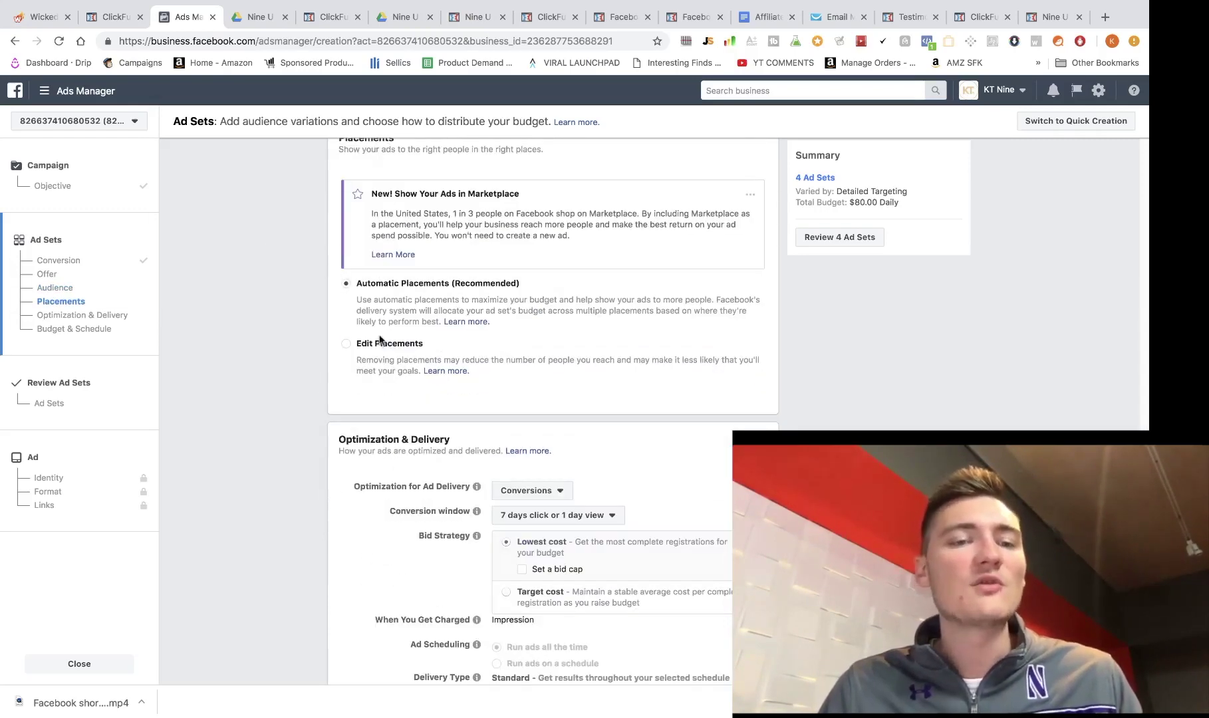
{"action": "left_click", "coordinate": [345, 344]}
{"action": "scroll", "coordinate": [326, 398], "scroll_direction": "down", "scroll_amount": 5}
{"action": "left_click", "coordinate": [586, 300]}
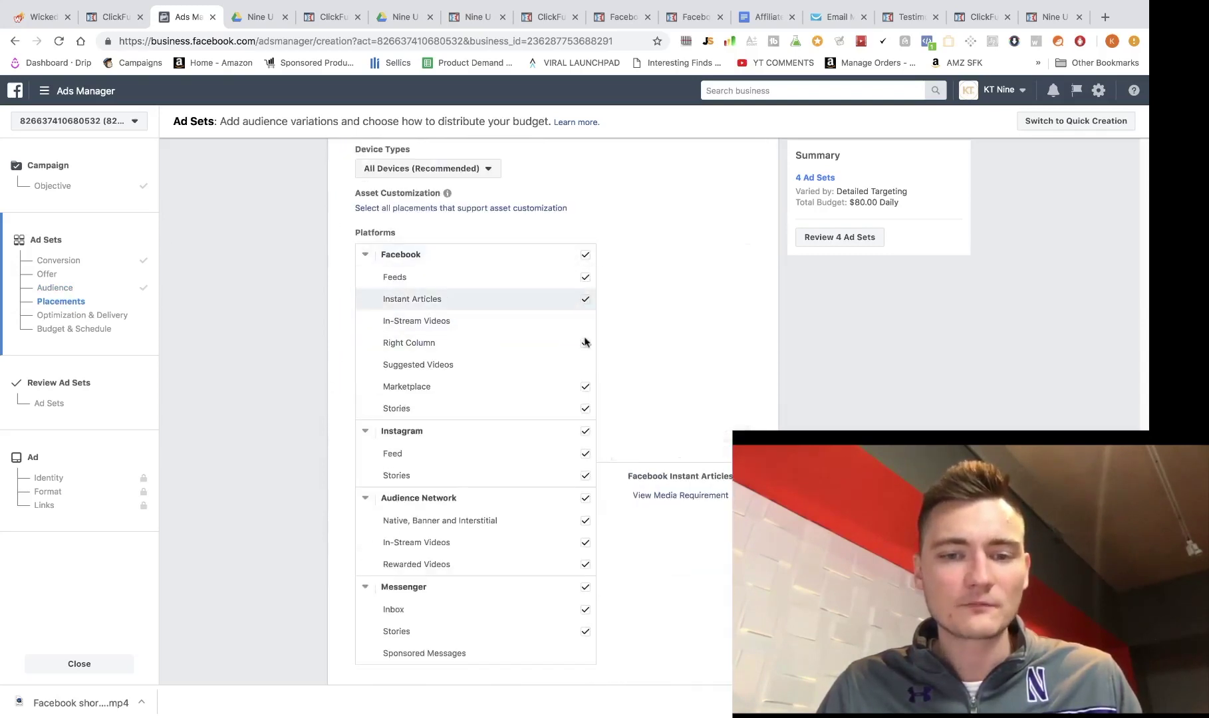
{"action": "left_click", "coordinate": [584, 343]}
{"action": "left_click", "coordinate": [585, 386]}
{"action": "left_click", "coordinate": [586, 409]}
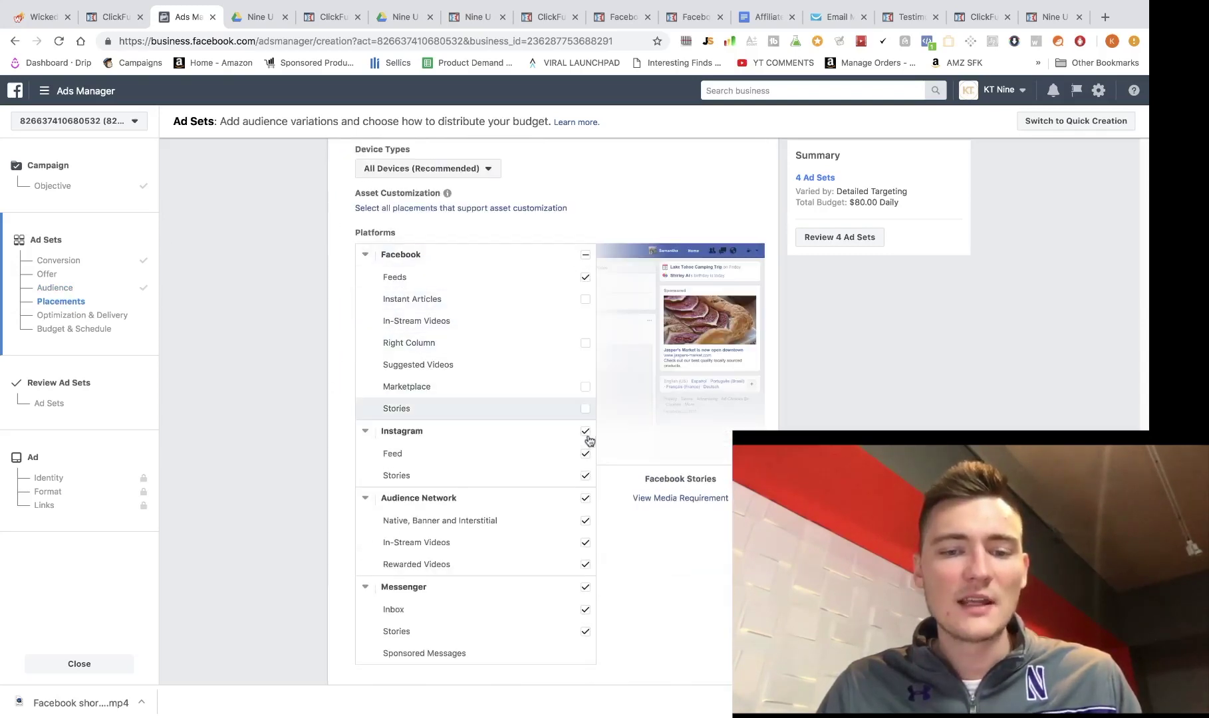
{"action": "left_click", "coordinate": [585, 431]}
{"action": "left_click", "coordinate": [585, 564]}
{"action": "left_click", "coordinate": [585, 587]}
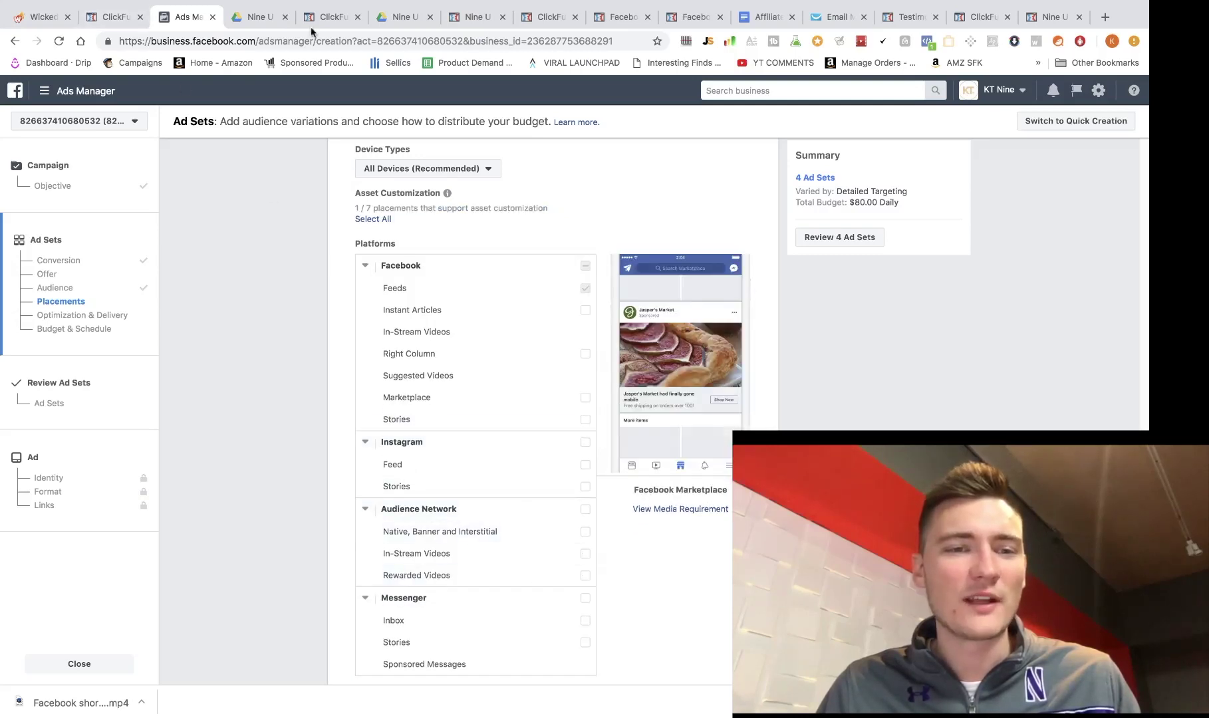
Step: Preview the Instagram ad video in the Nine U Facebook Ads folder on Google Drive and return to Ads Manager
{"action": "left_click", "coordinate": [329, 17]}
{"action": "left_click", "coordinate": [259, 17]}
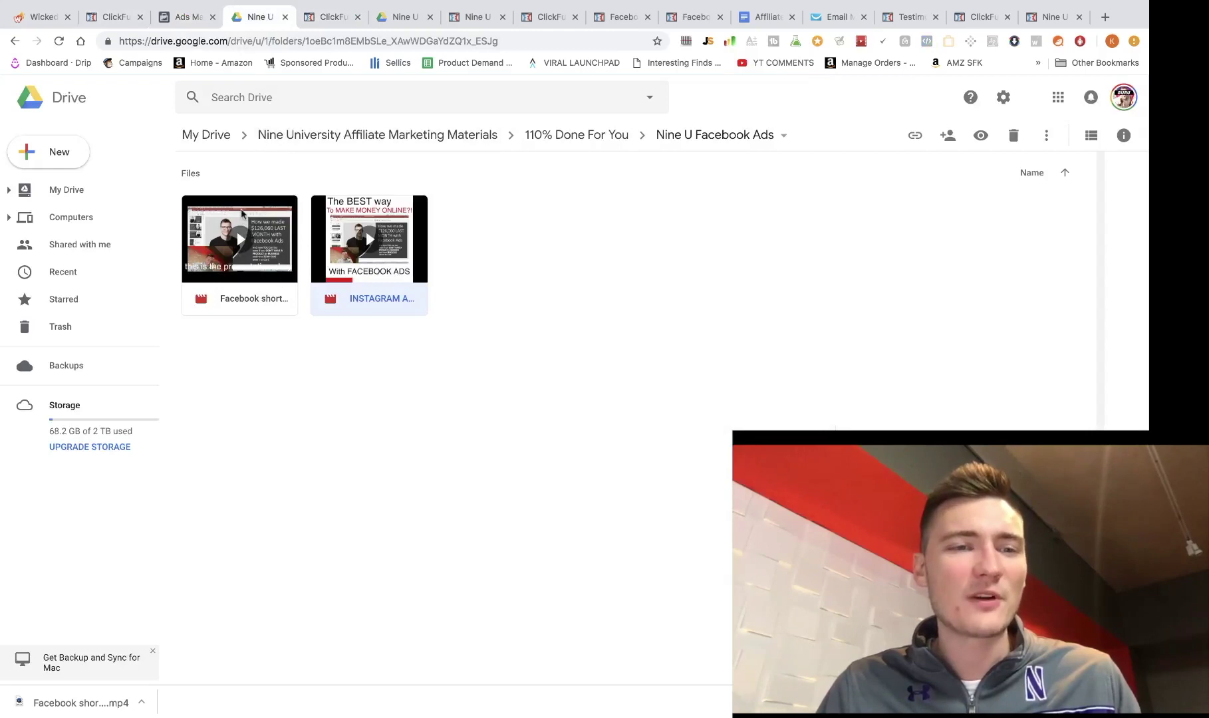
{"action": "left_click", "coordinate": [242, 213]}
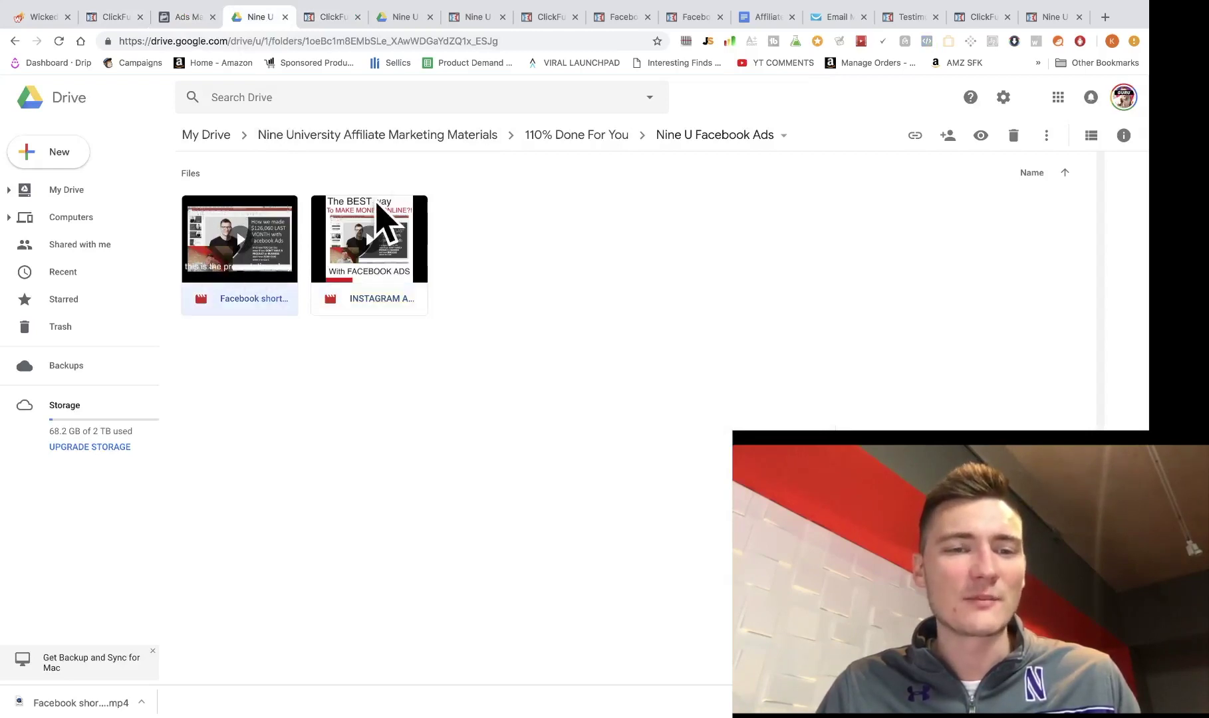
{"action": "left_click", "coordinate": [374, 259]}
{"action": "double_click", "coordinate": [394, 277]}
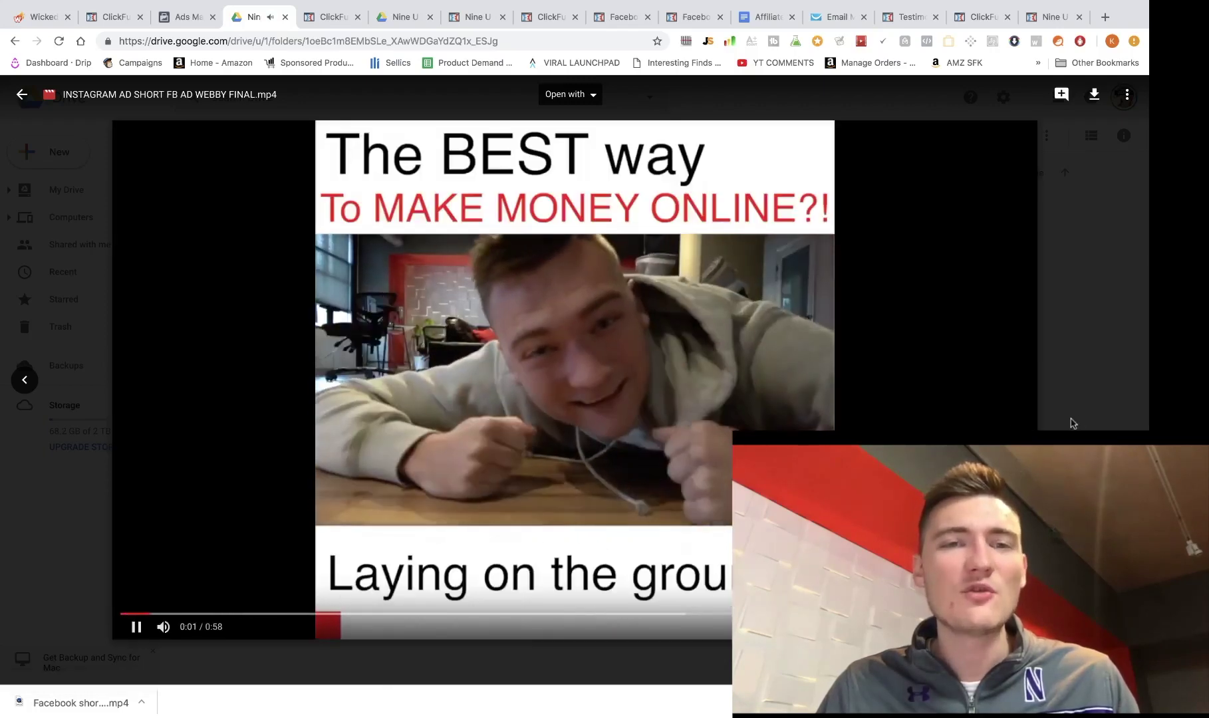
{"action": "key", "text": "Escape"}
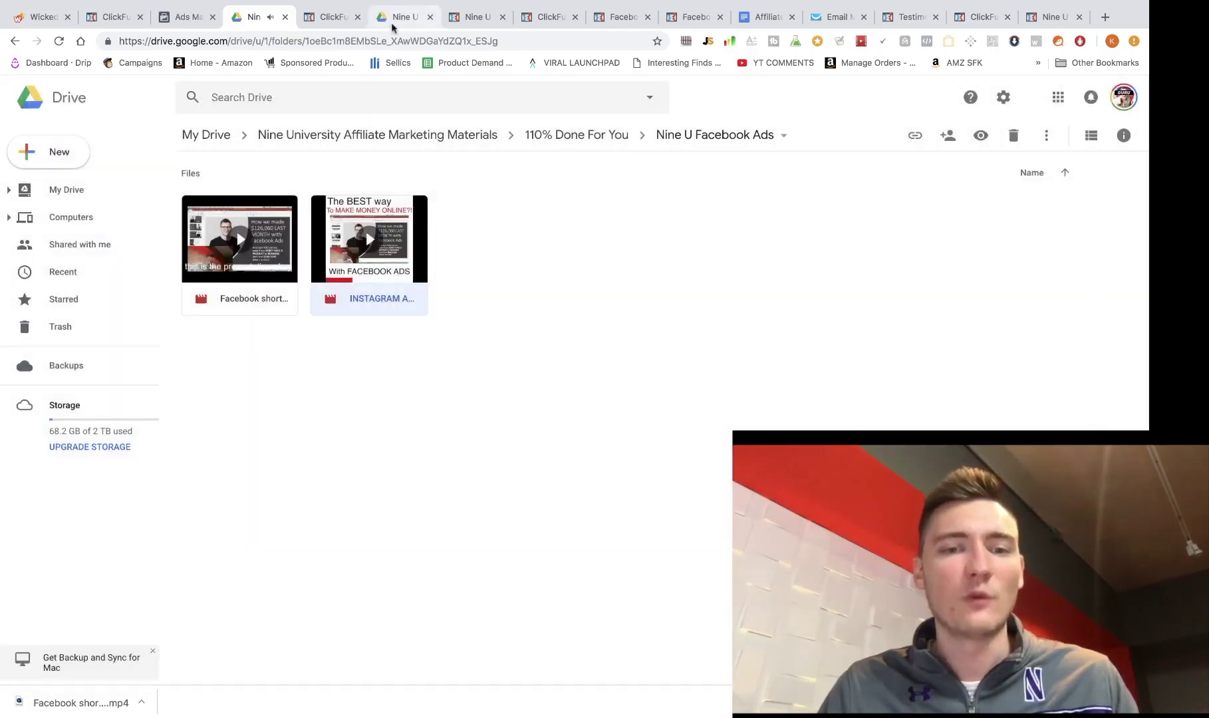
{"action": "left_click", "coordinate": [192, 17]}
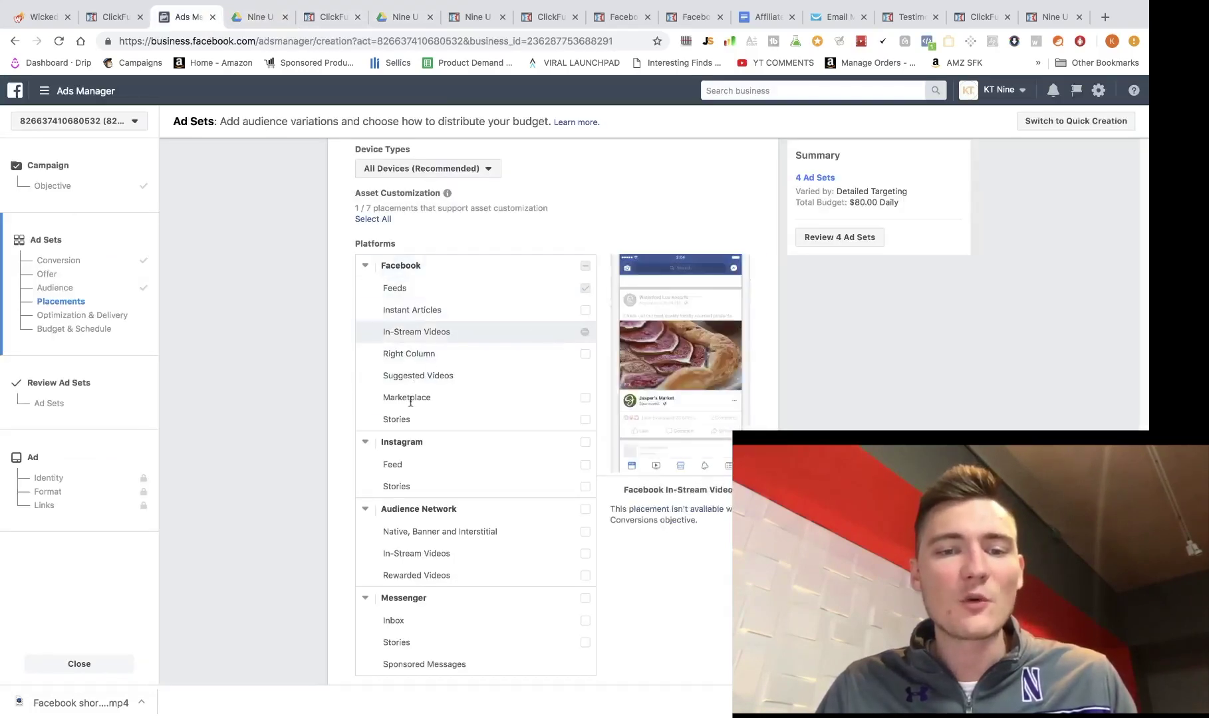
Step: Set the total daily budget for the ad sets to $20
{"action": "scroll", "coordinate": [465, 372], "scroll_direction": "down", "scroll_amount": 10}
{"action": "scroll", "coordinate": [509, 332], "scroll_direction": "down", "scroll_amount": 5}
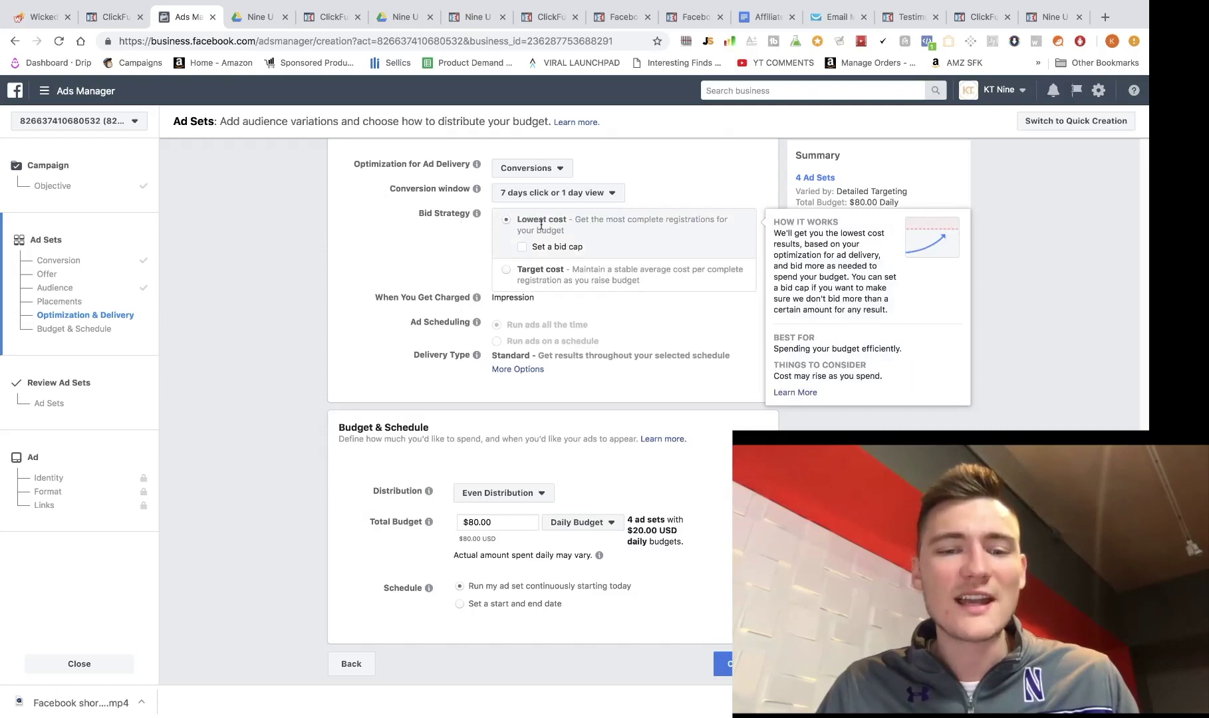
{"action": "left_click", "coordinate": [506, 521]}
{"action": "key", "text": "BackSpace"}
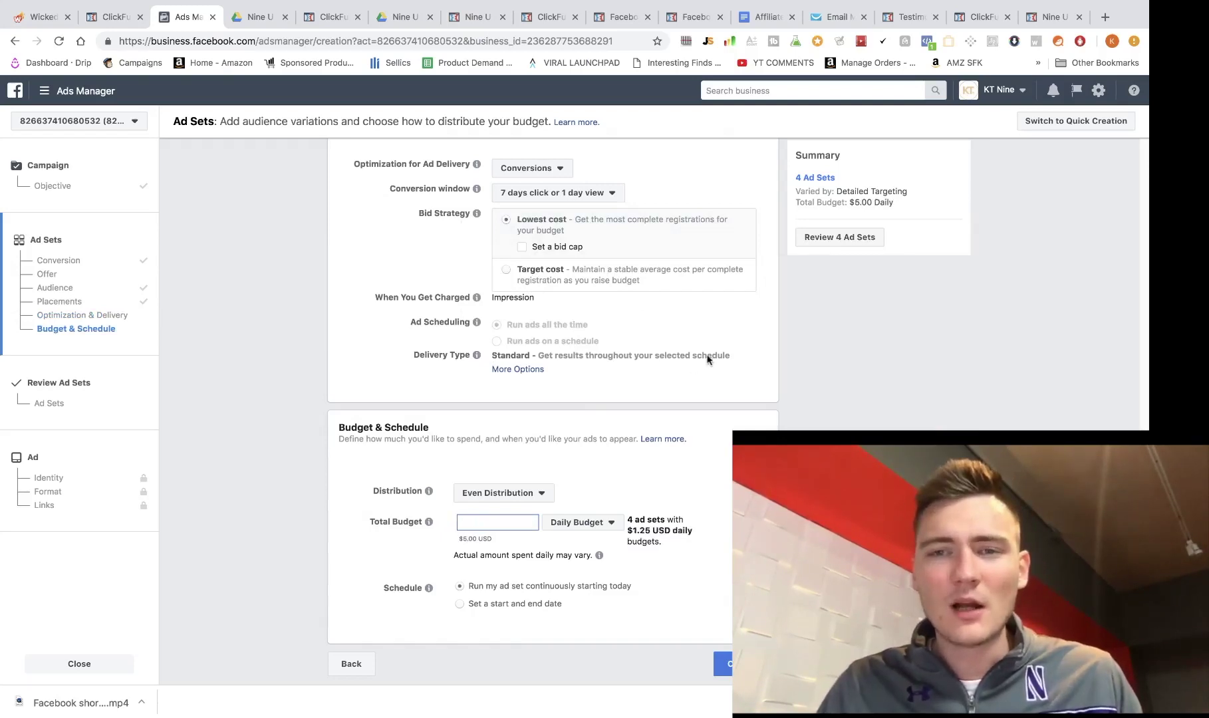
{"action": "scroll", "coordinate": [701, 363], "scroll_direction": "up", "scroll_amount": 10}
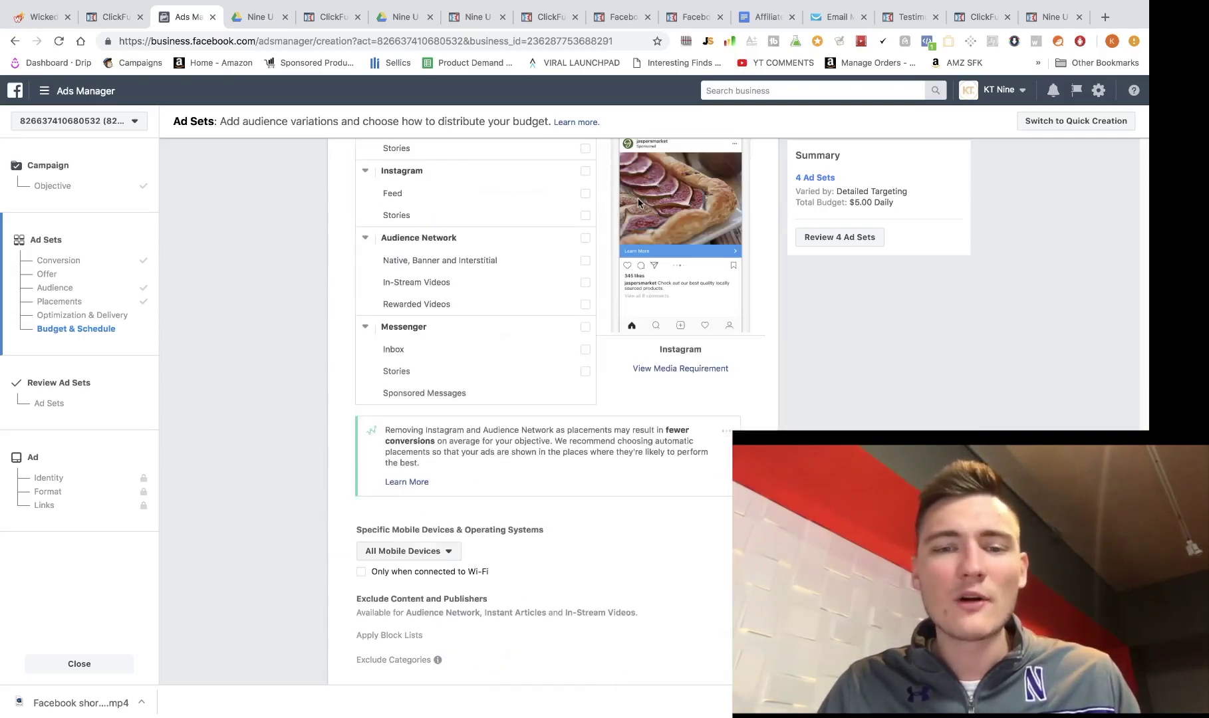
{"action": "scroll", "coordinate": [638, 202], "scroll_direction": "up", "scroll_amount": 4}
{"action": "scroll", "coordinate": [589, 362], "scroll_direction": "down", "scroll_amount": 10}
{"action": "key", "text": "BackSpace"}
{"action": "type", "text": "20"}
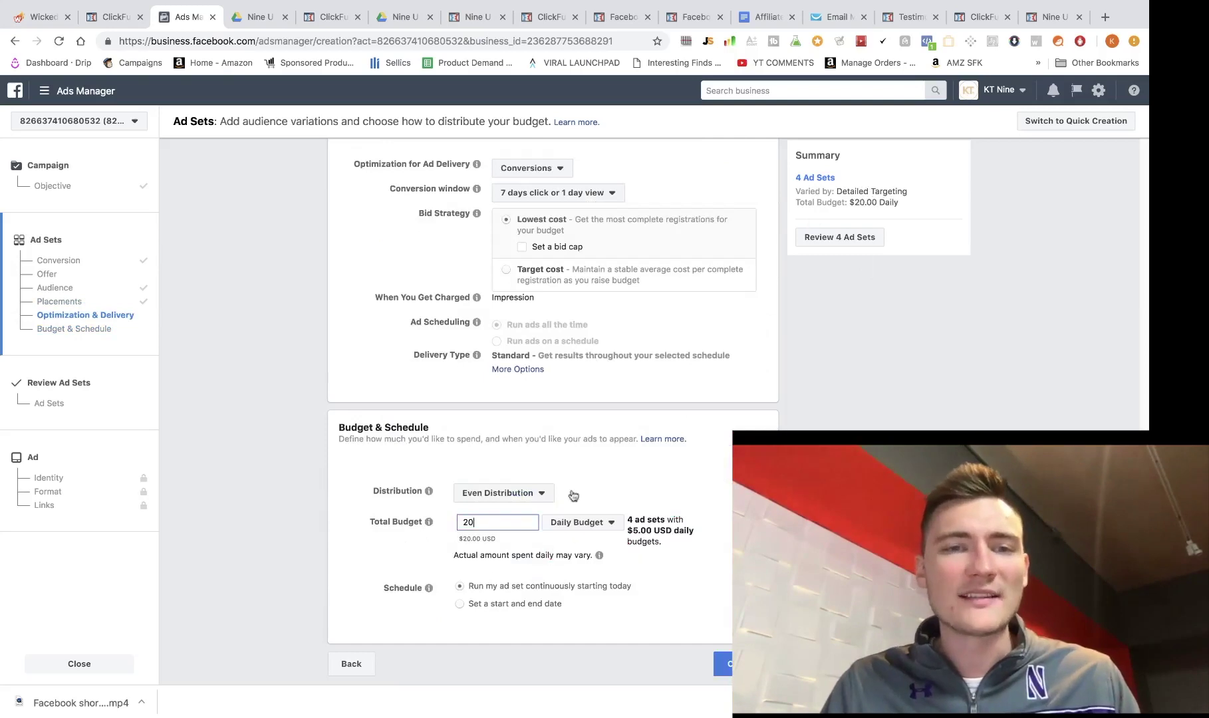
Step: Continue through the ad set review to the ad creation settings
{"action": "left_click", "coordinate": [723, 663]}
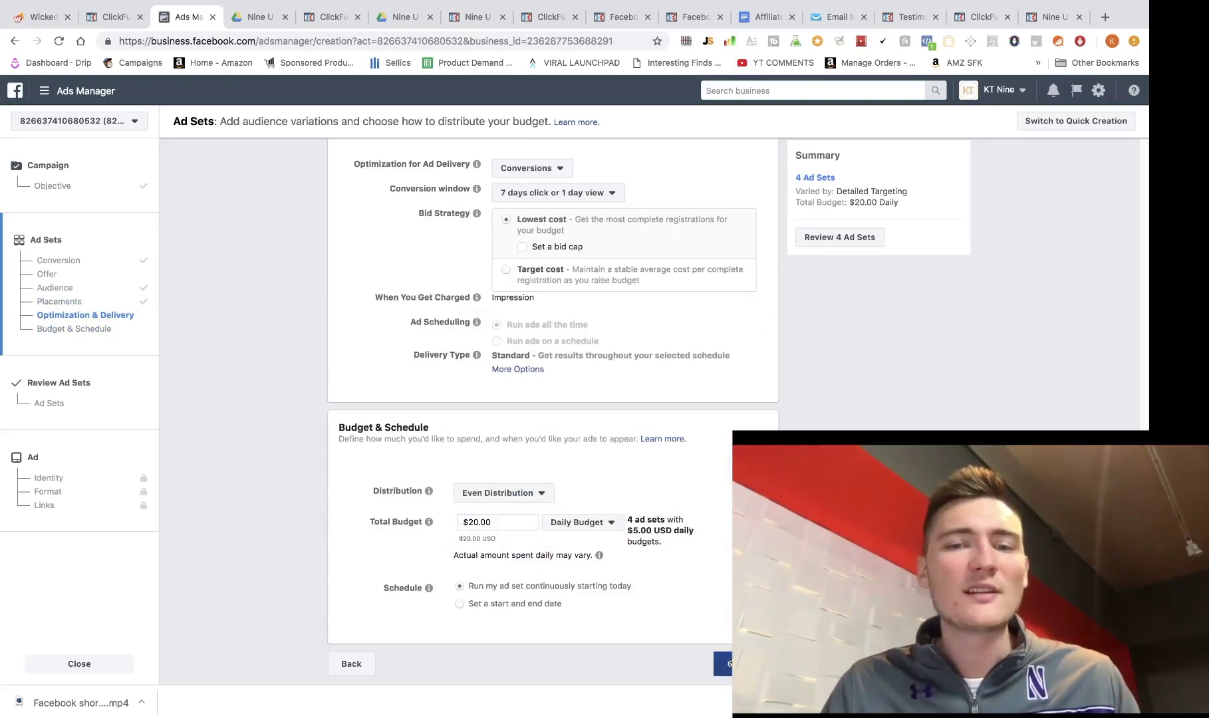
{"action": "scroll", "coordinate": [716, 391], "scroll_direction": "down", "scroll_amount": 3}
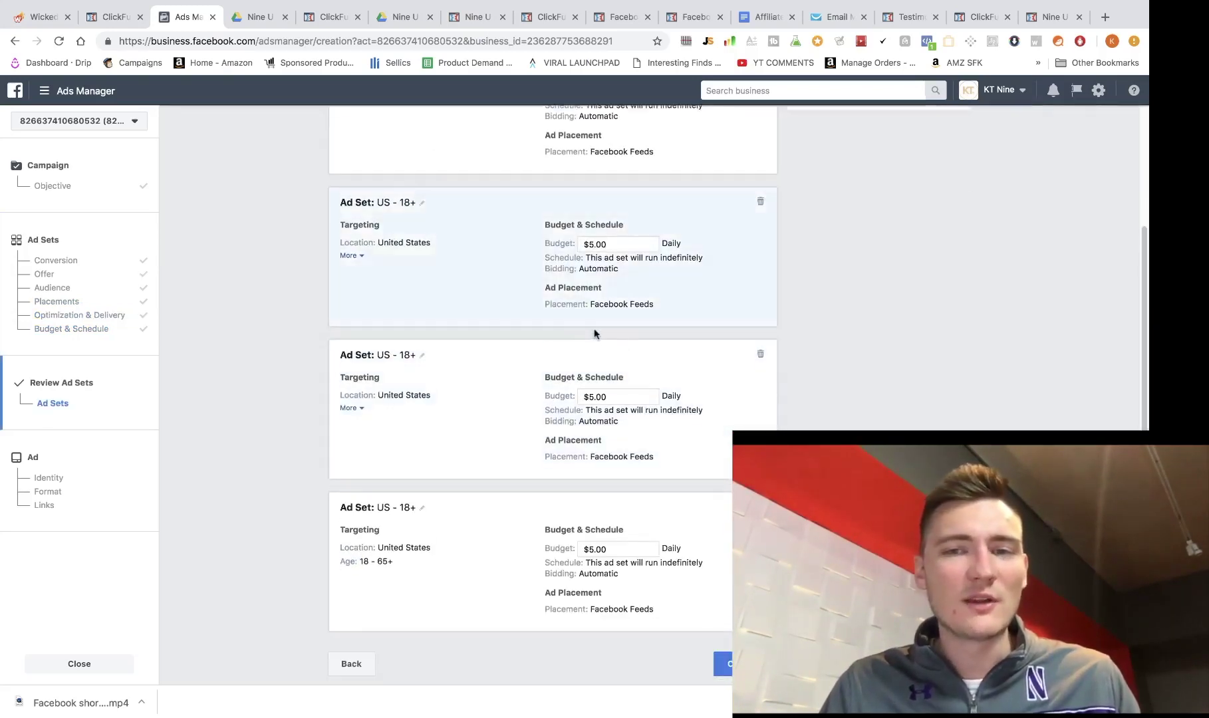
{"action": "left_click", "coordinate": [722, 664]}
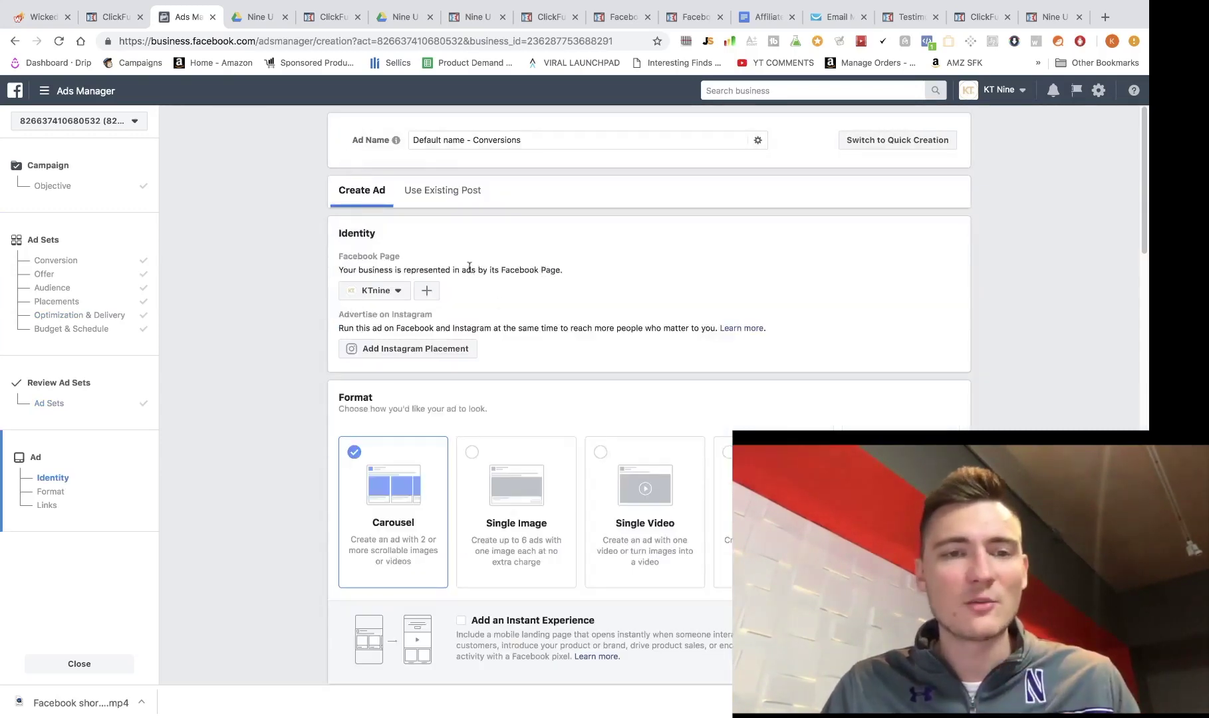
Step: Choose the Single Video format for the ad and go to its video selection
{"action": "scroll", "coordinate": [364, 253], "scroll_direction": "down", "scroll_amount": 3}
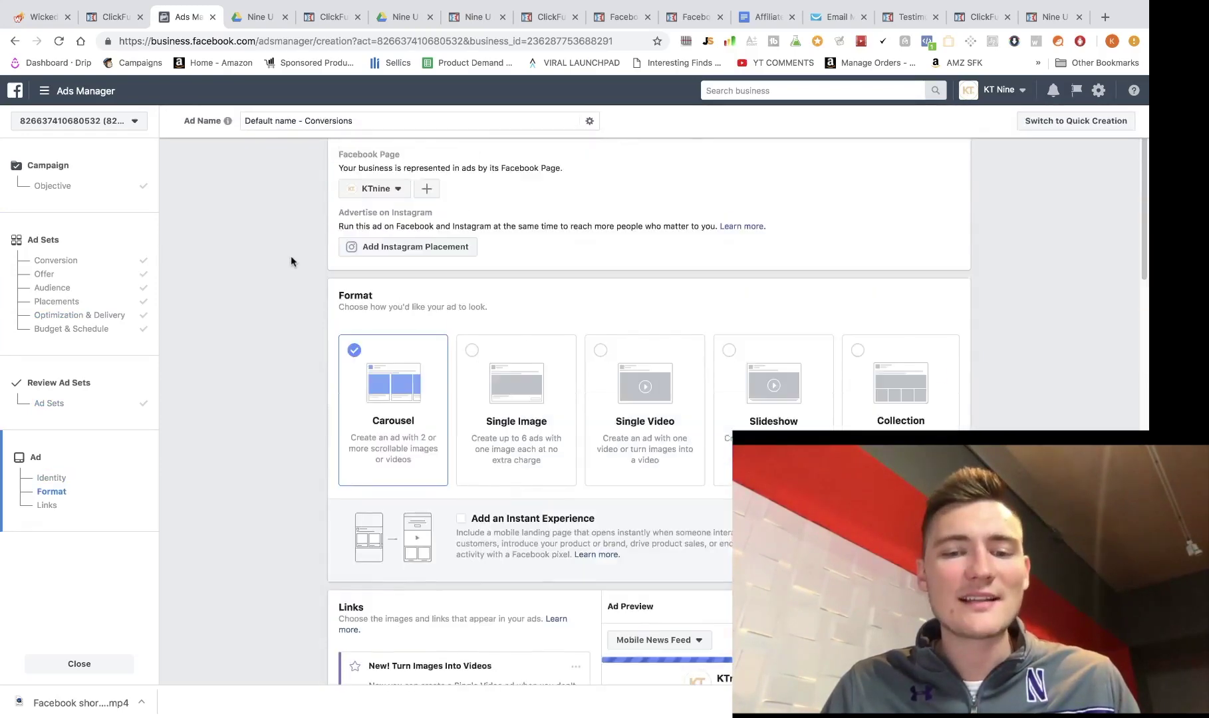
{"action": "scroll", "coordinate": [291, 262], "scroll_direction": "up", "scroll_amount": 3}
{"action": "scroll", "coordinate": [287, 293], "scroll_direction": "down", "scroll_amount": 4}
{"action": "left_click", "coordinate": [635, 266]}
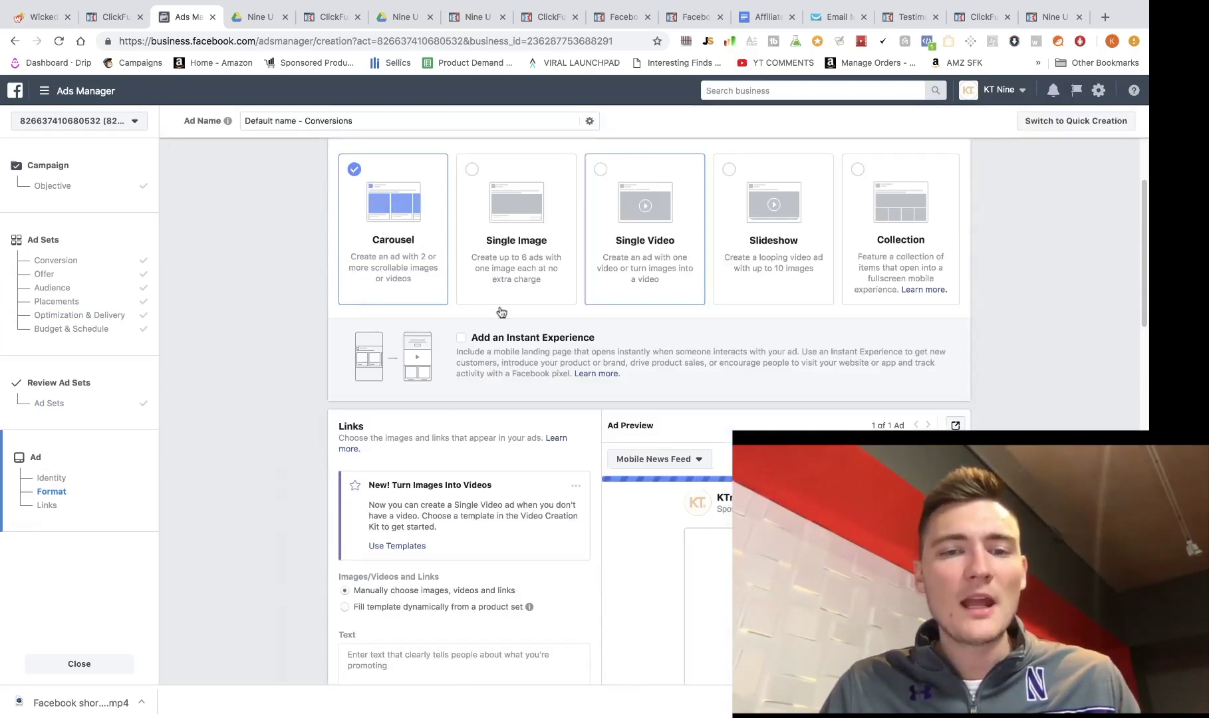
{"action": "scroll", "coordinate": [335, 388], "scroll_direction": "down", "scroll_amount": 3}
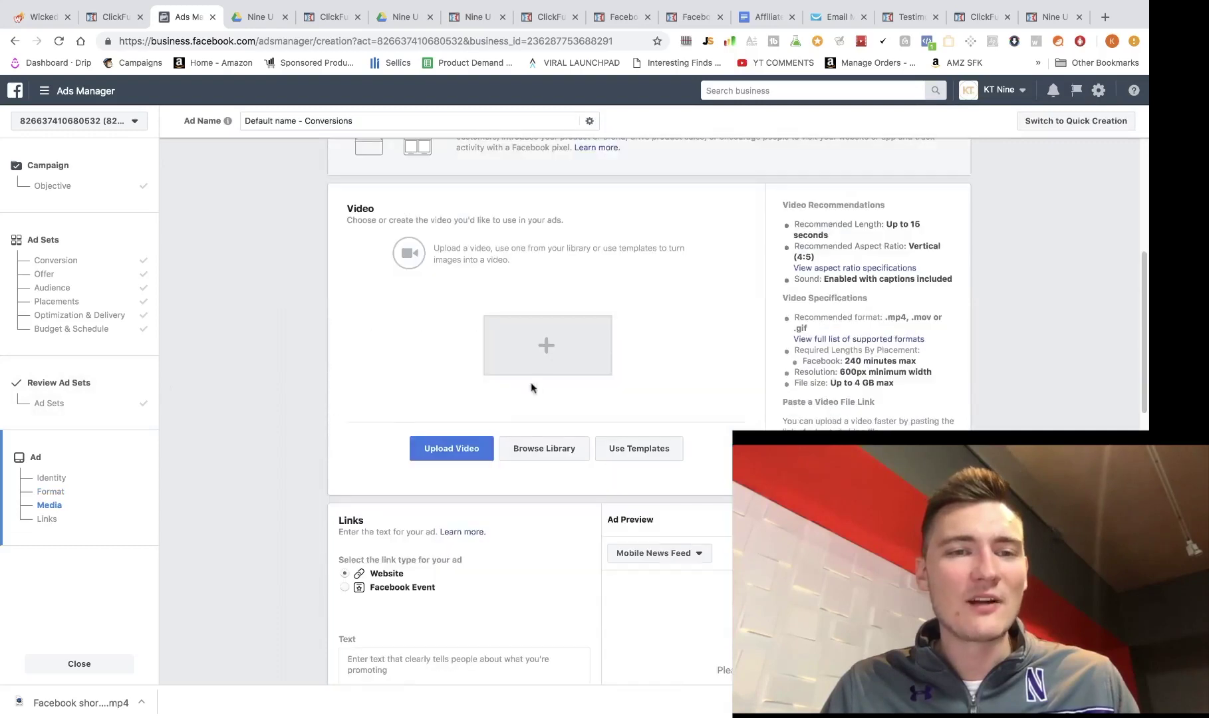
Step: Upload Facebook short webby ad 1 DONE.mp4 from the Downloads folder as the ad's video
{"action": "left_click", "coordinate": [484, 370]}
{"action": "left_click", "coordinate": [372, 158]}
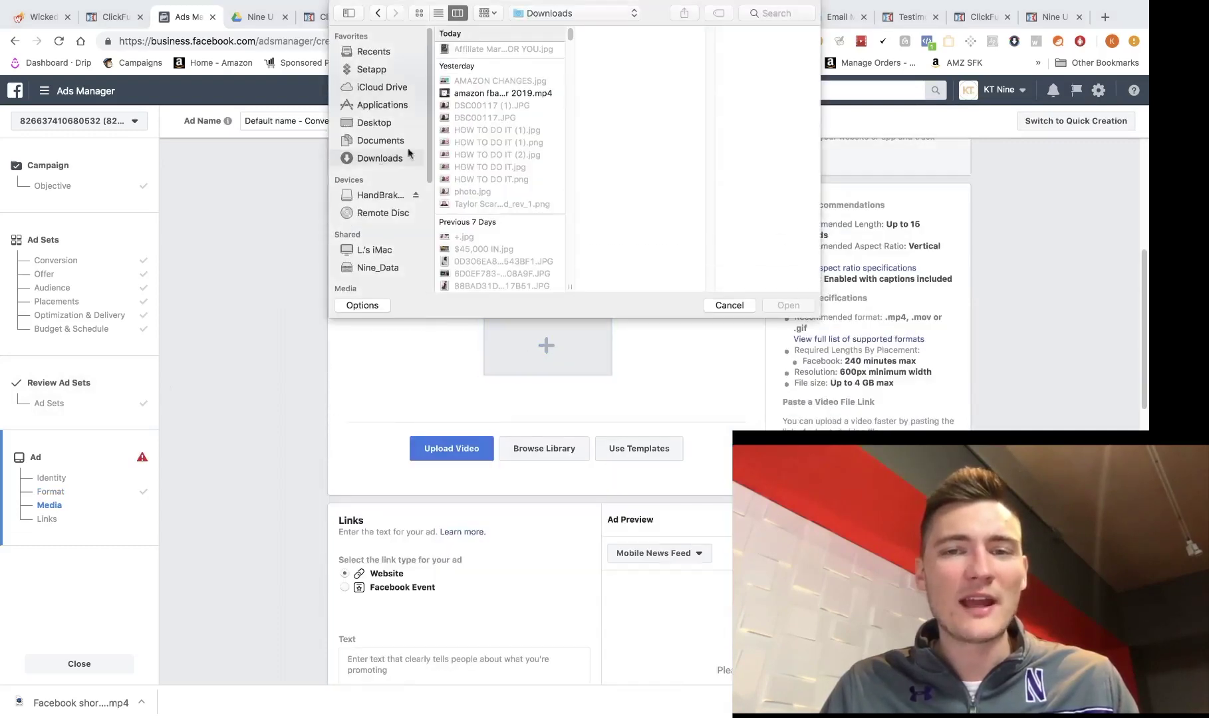
{"action": "left_click", "coordinate": [524, 64]}
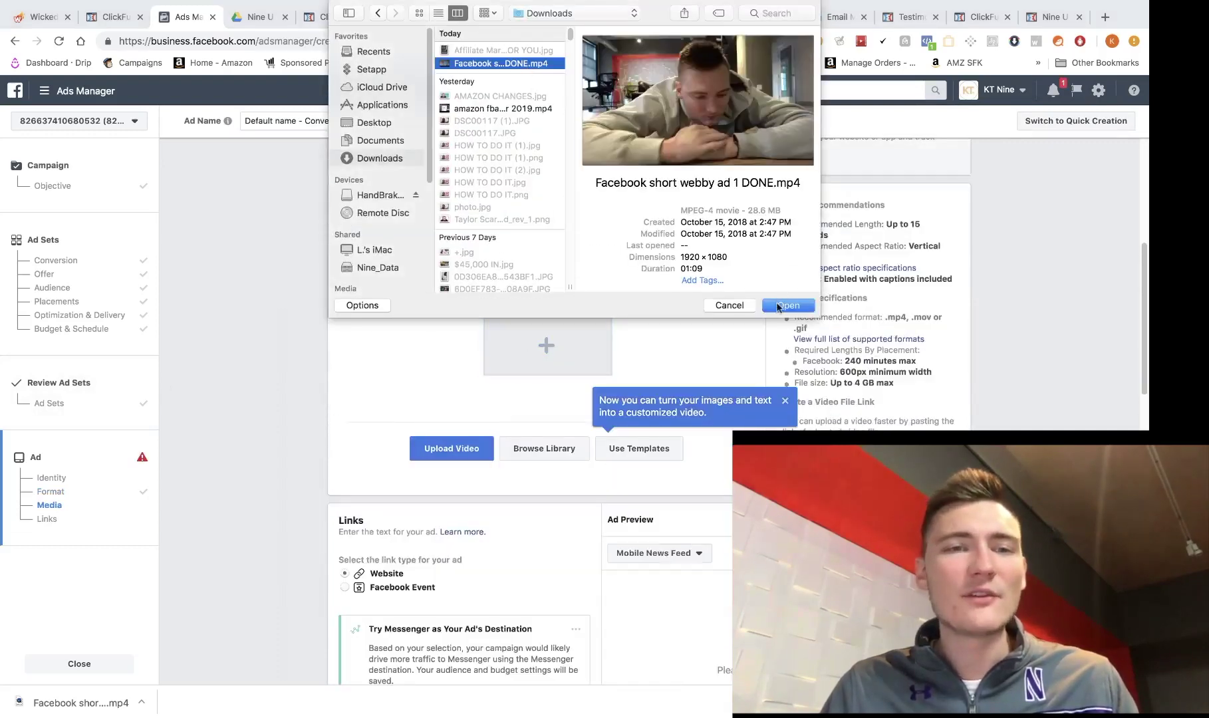
{"action": "left_click", "coordinate": [787, 305]}
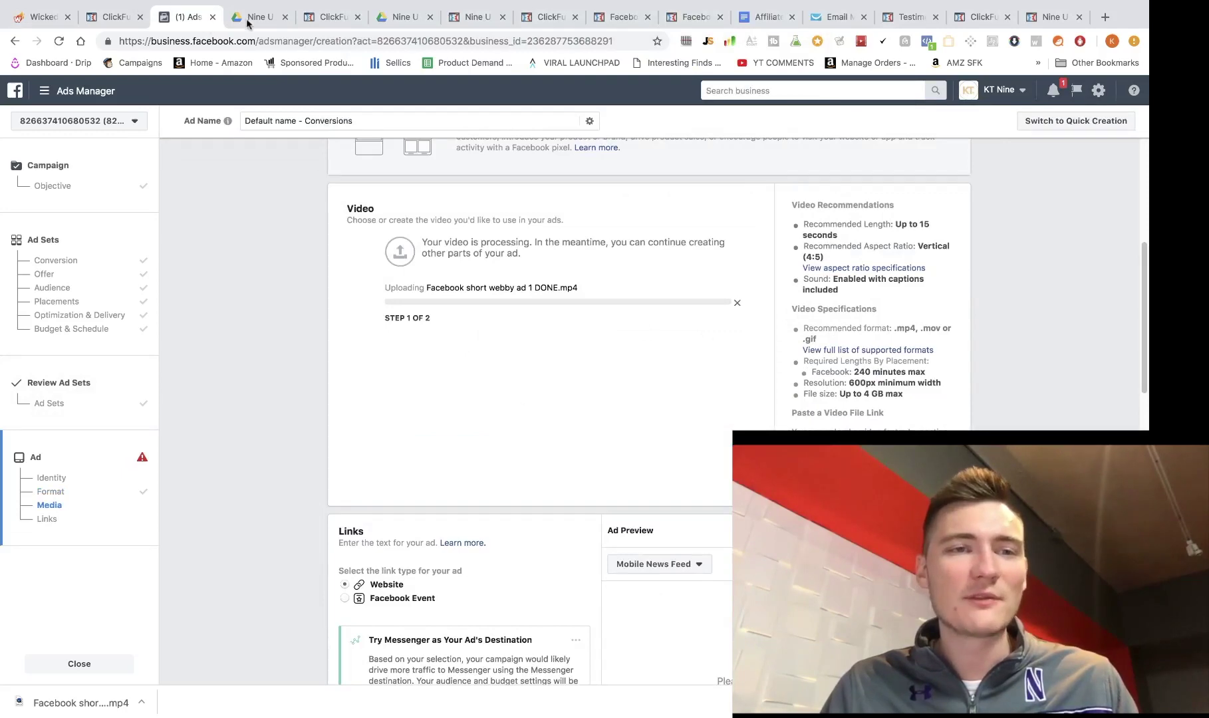
Step: Check the Nine U Facebook Ads folder on Google Drive and the Affiliate Marketing 110% Done FOR YOU document, returning to the ad text in Ads Manager
{"action": "left_click", "coordinate": [256, 16]}
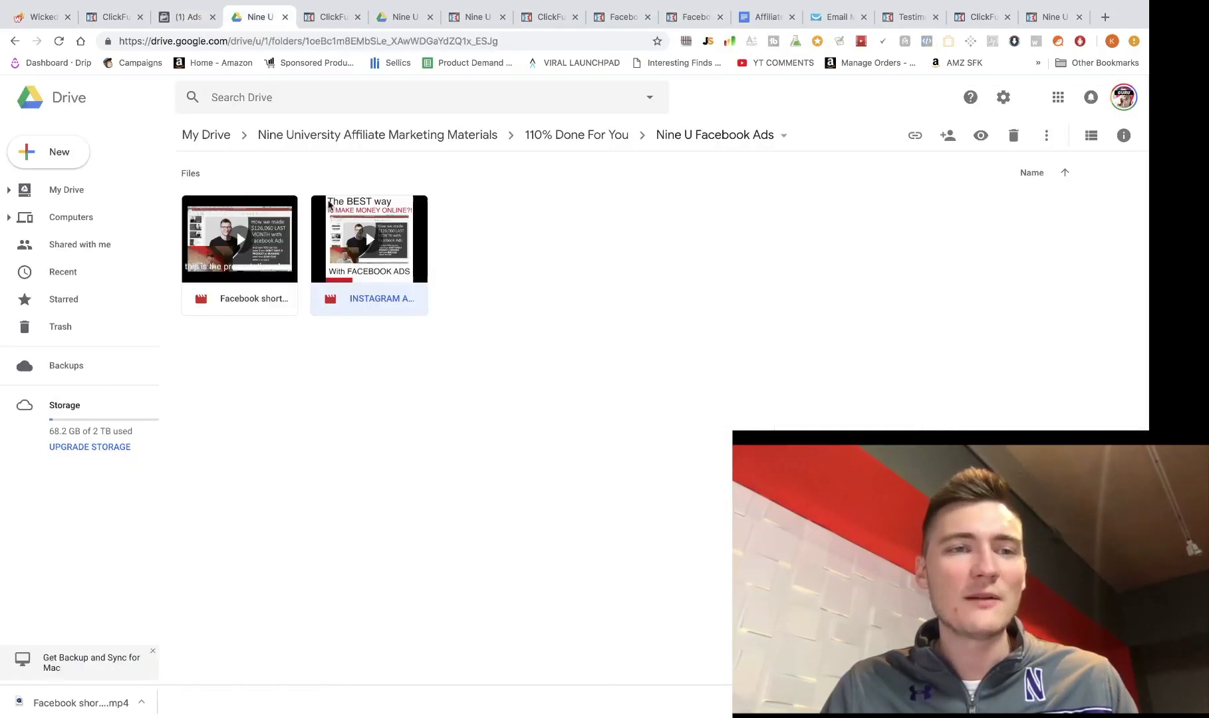
{"action": "left_click", "coordinate": [188, 26]}
{"action": "scroll", "coordinate": [635, 294], "scroll_direction": "down", "scroll_amount": 10}
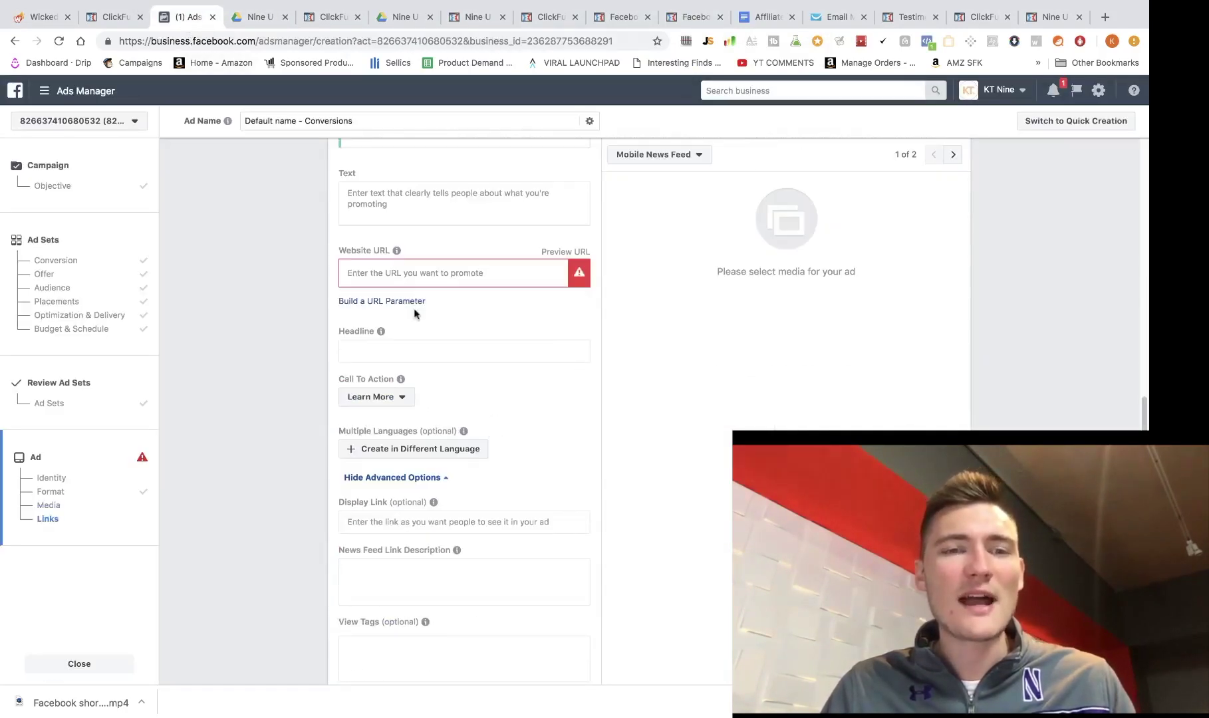
{"action": "scroll", "coordinate": [448, 369], "scroll_direction": "up", "scroll_amount": 3}
{"action": "left_click", "coordinate": [391, 325]}
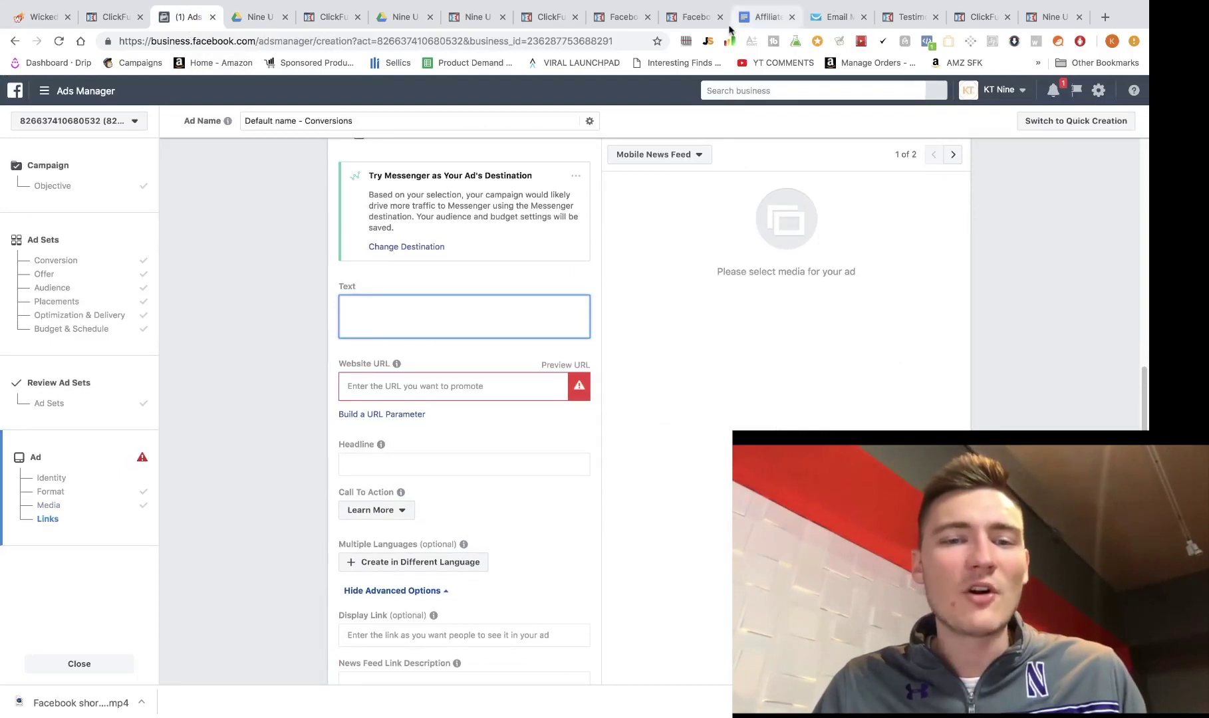
{"action": "left_click", "coordinate": [748, 19]}
{"action": "scroll", "coordinate": [423, 345], "scroll_direction": "down", "scroll_amount": 10}
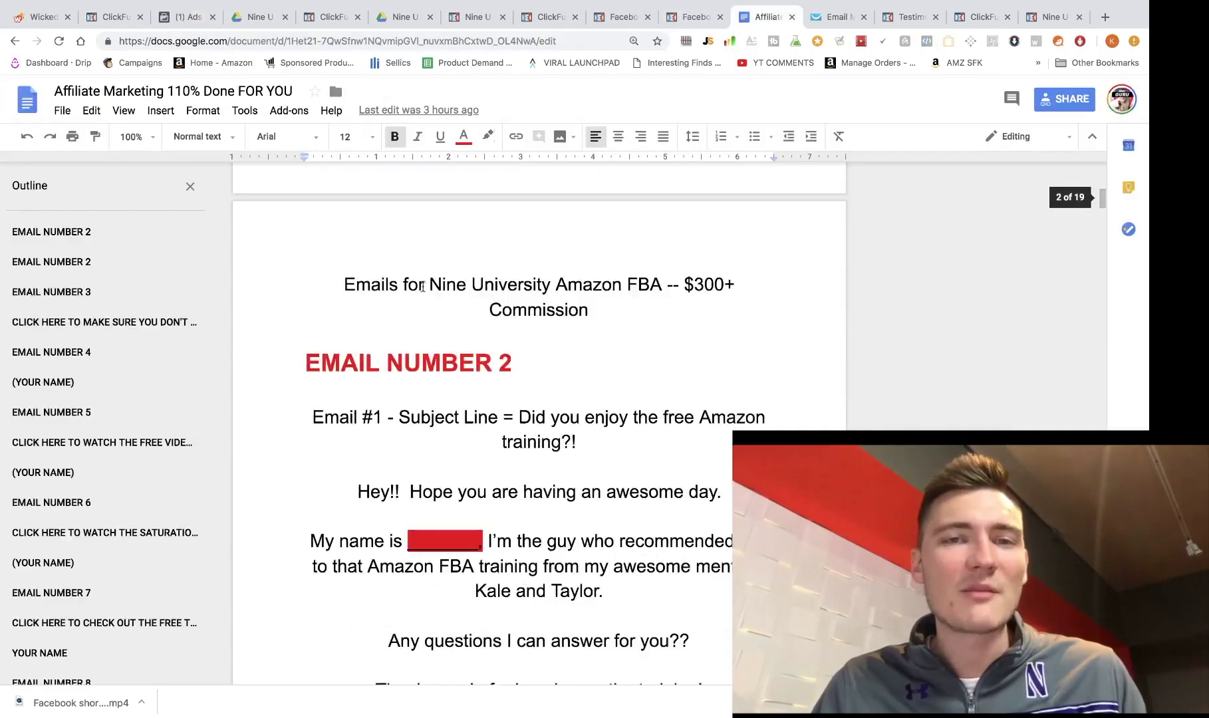
{"action": "scroll", "coordinate": [539, 333], "scroll_direction": "up", "scroll_amount": 10}
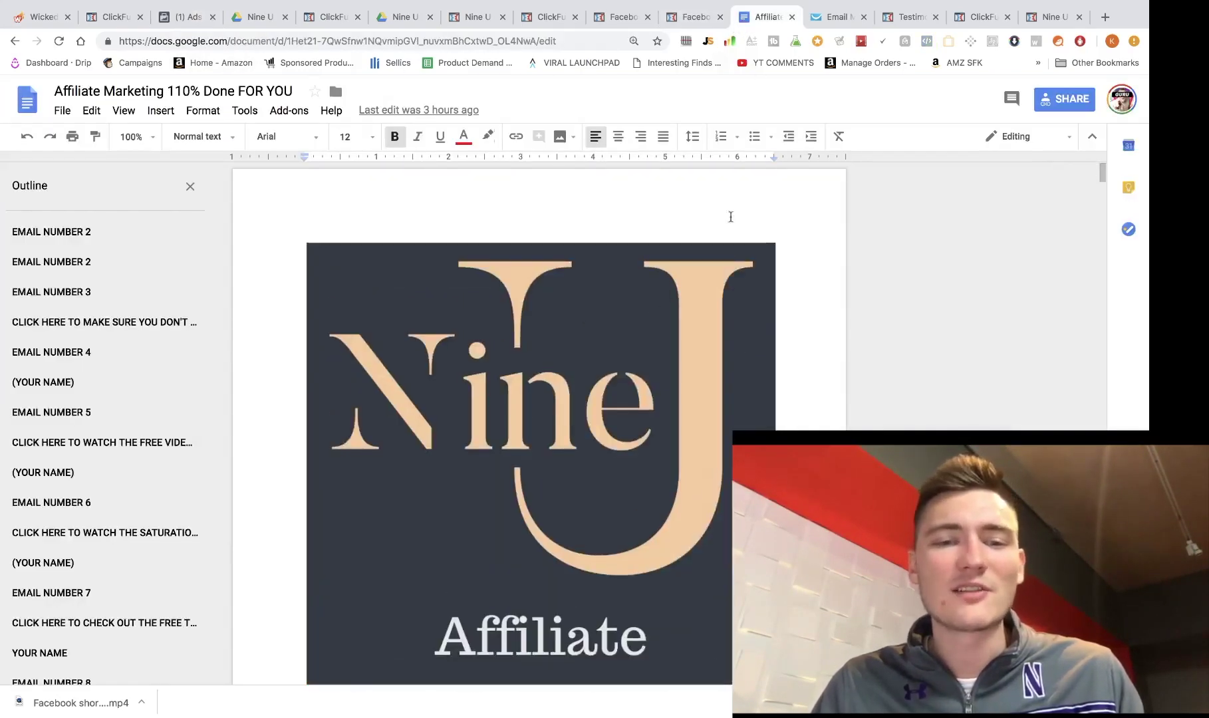
{"action": "scroll", "coordinate": [566, 359], "scroll_direction": "down", "scroll_amount": 10}
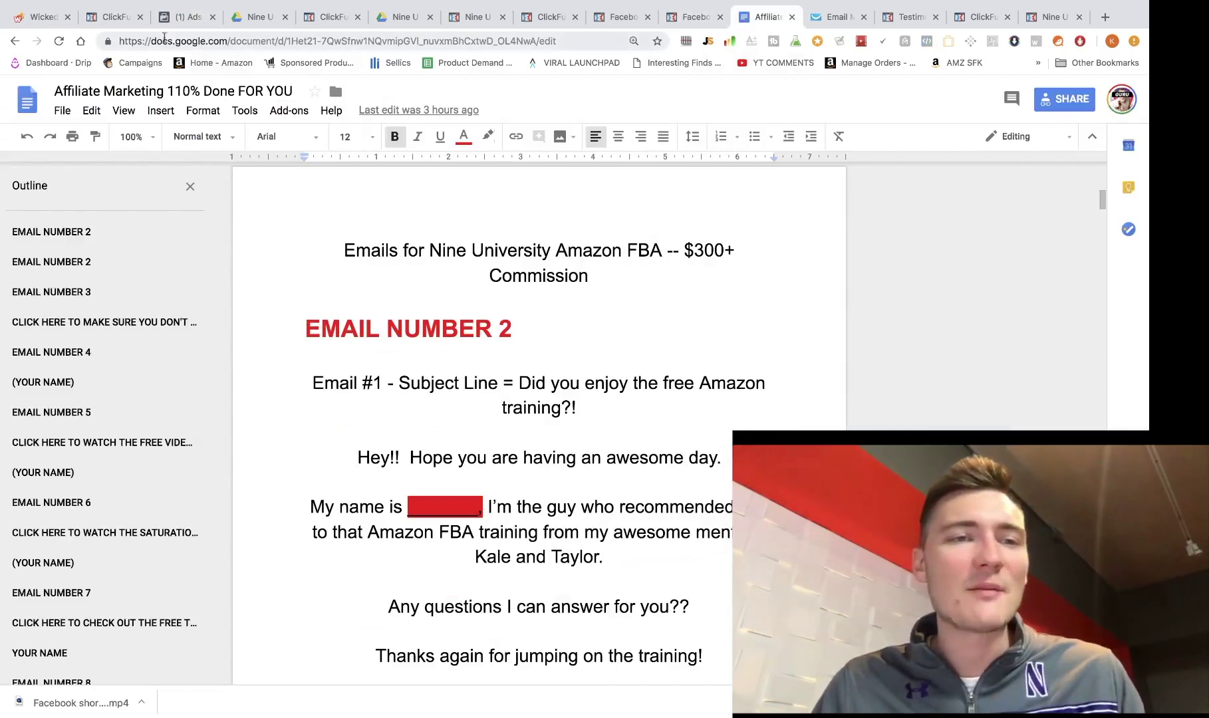
{"action": "left_click", "coordinate": [183, 21]}
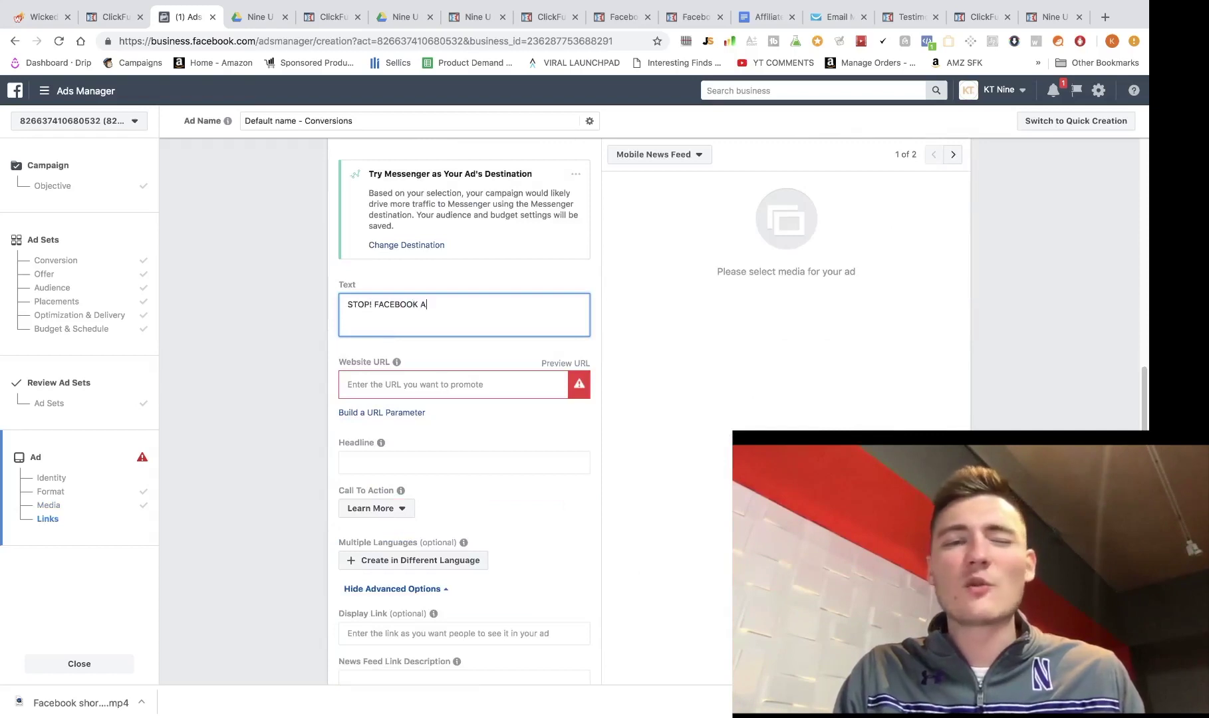
Step: Write the ad text as "STOP! Social media advertising help!!!" and start a new line below it
{"action": "key", "text": "BackSpace"}
{"action": "key", "text": "BackSpace"}
{"action": "key", "text": "BackSpace"}
{"action": "key", "text": "BackSpace"}
{"action": "key", "text": "BackSpace"}
{"action": "key", "text": "BackSpace"}
{"action": "key", "text": "BackSpace"}
{"action": "key", "text": "BackSpace"}
{"action": "key", "text": "BackSpace"}
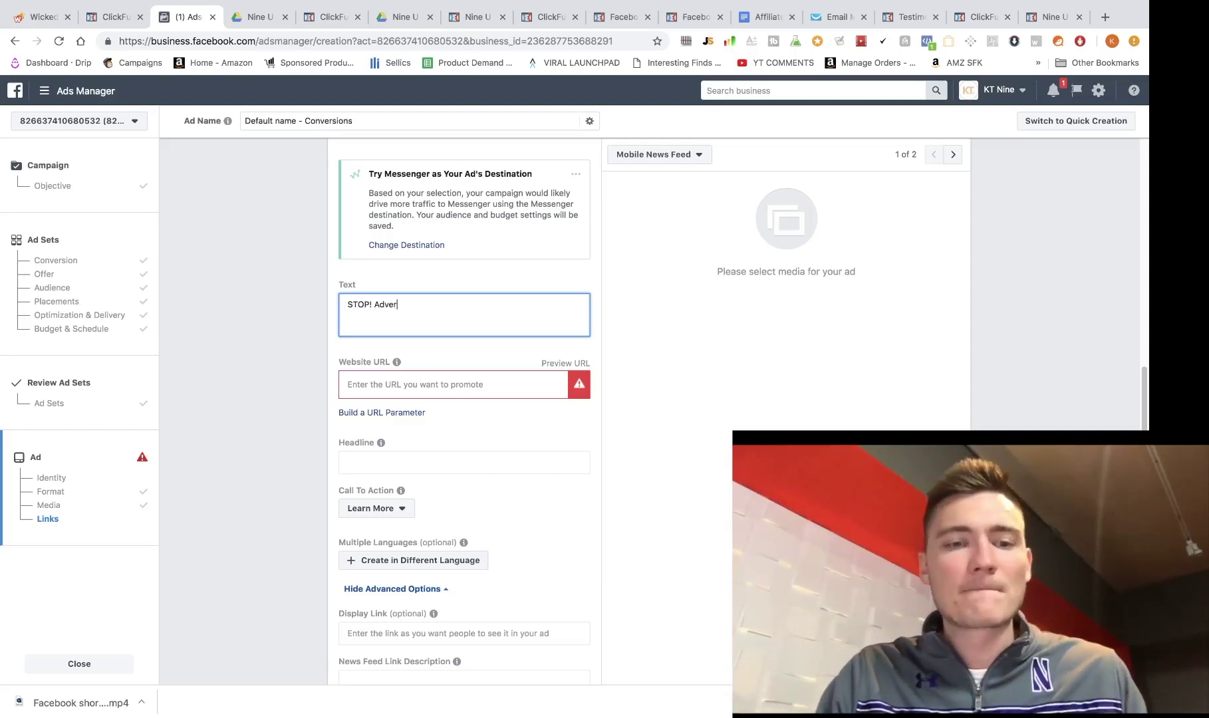
{"action": "key", "text": "BackSpace"}
{"action": "key", "text": "BackSpace"}
{"action": "key", "text": "BackSpace"}
{"action": "key", "text": "BackSpace"}
{"action": "key", "text": "BackSpace"}
{"action": "key", "text": "BackSpace"}
{"action": "key", "text": "BackSpace"}
{"action": "key", "text": "BackSpace"}
{"action": "type", "text": "Social media a"}
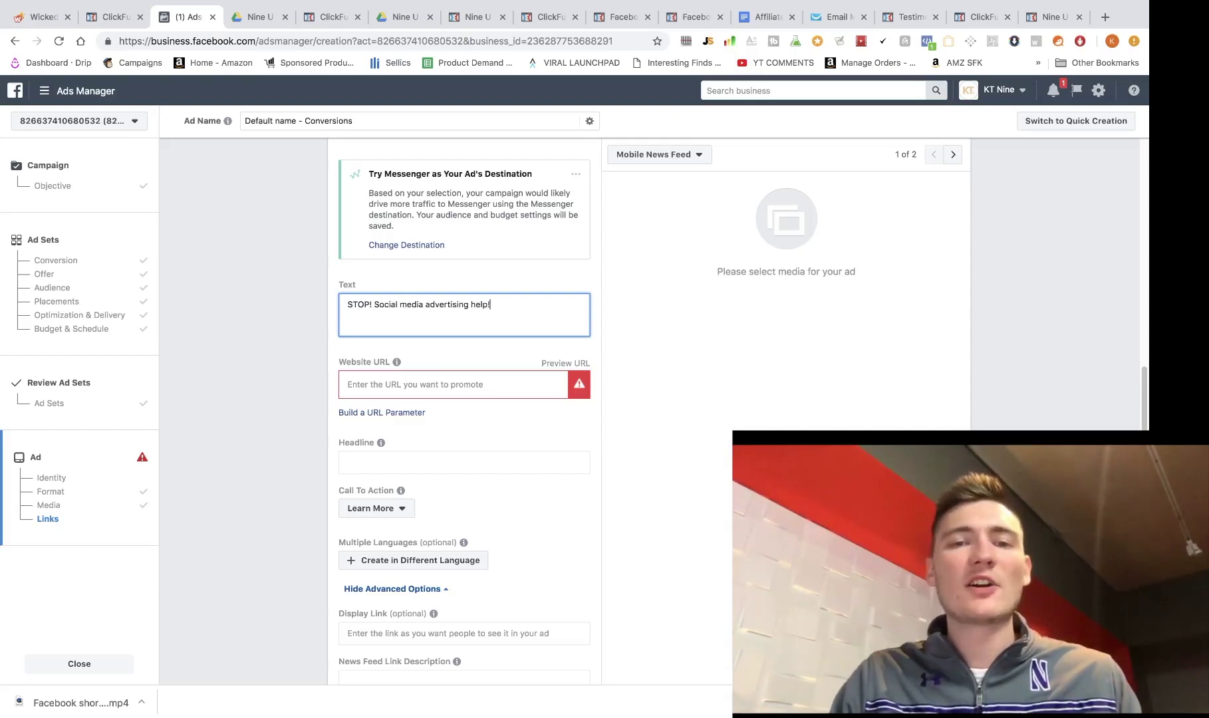
{"action": "key", "text": "Return"}
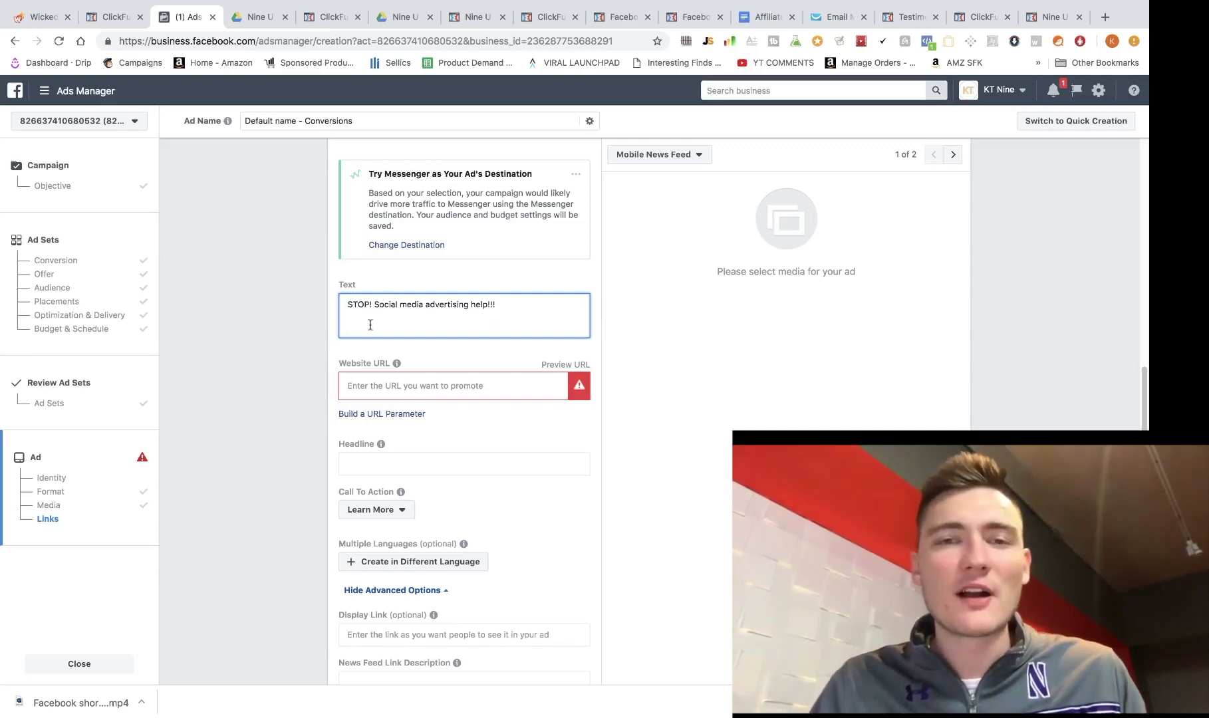
Step: Revisit the Affiliate Marketing 110% Done FOR YOU document and return to the ad's link settings
{"action": "left_click", "coordinate": [748, 18]}
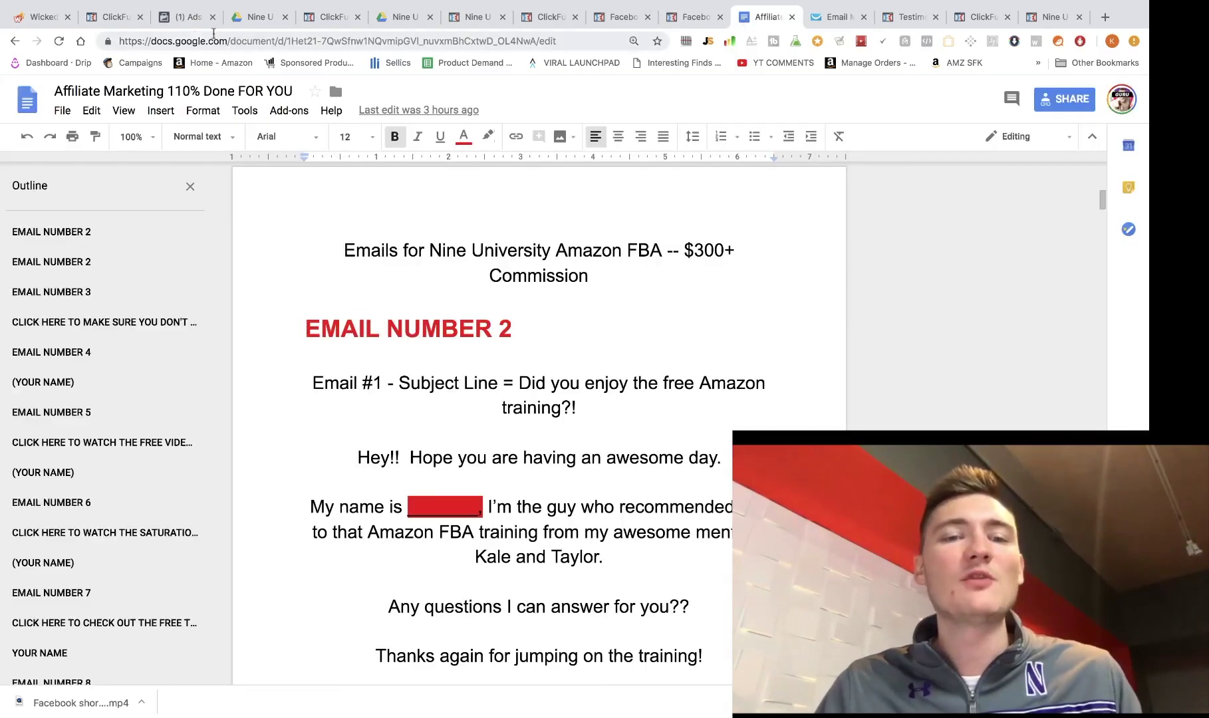
{"action": "left_click", "coordinate": [178, 18]}
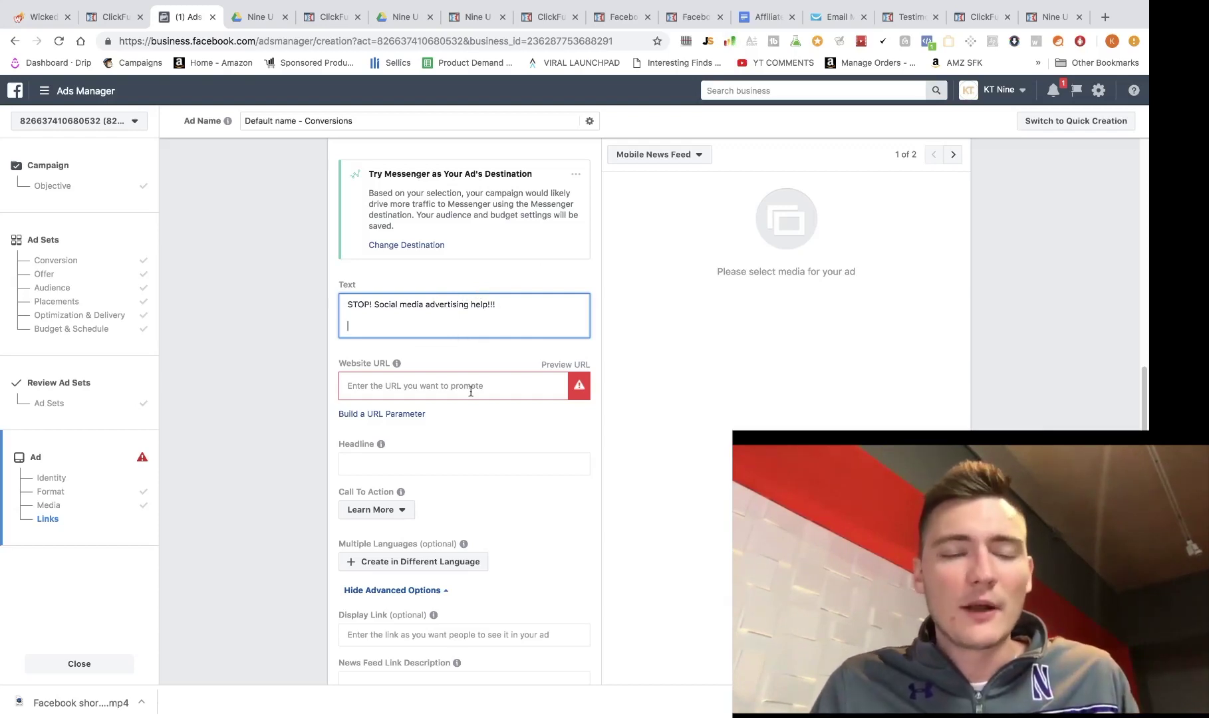
{"action": "scroll", "coordinate": [439, 379], "scroll_direction": "down", "scroll_amount": 3}
{"action": "scroll", "coordinate": [544, 343], "scroll_direction": "up", "scroll_amount": 5}
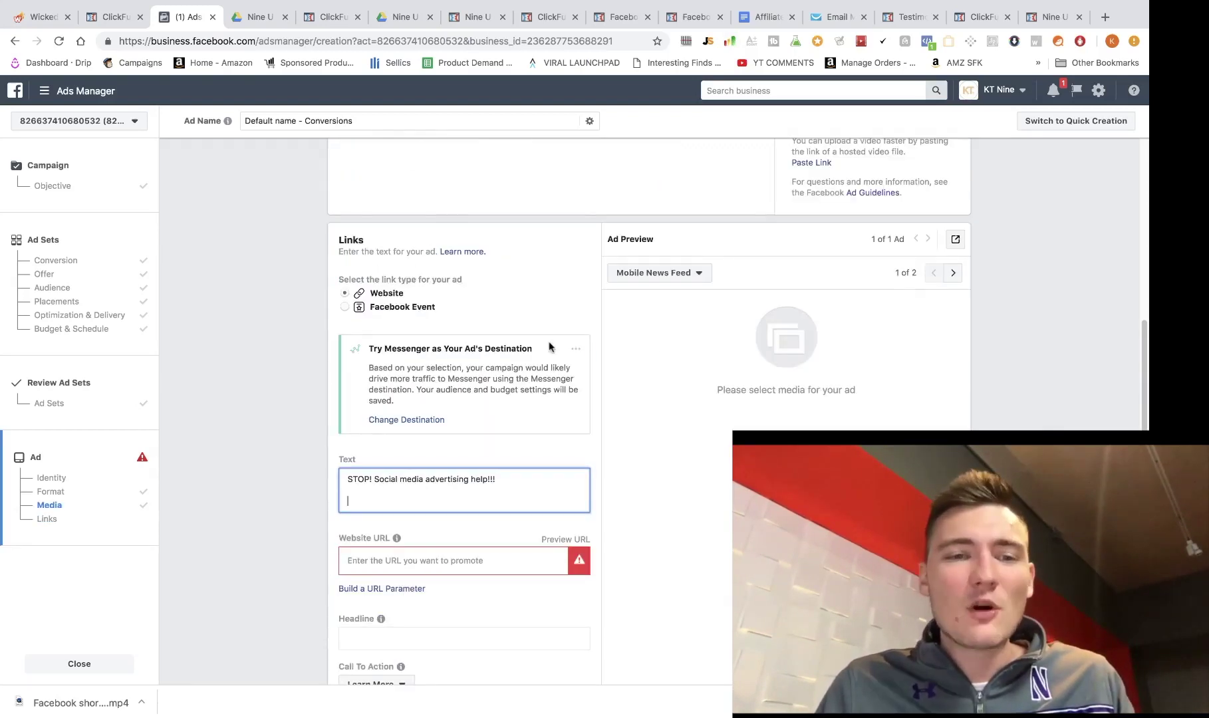
{"action": "scroll", "coordinate": [462, 338], "scroll_direction": "down", "scroll_amount": 5}
Step: Open the live Facebook Free Training opt-in page from the AFFILIATE FB ADS funnel in ClickFunnels and copy its web address
{"action": "left_click", "coordinate": [442, 290]}
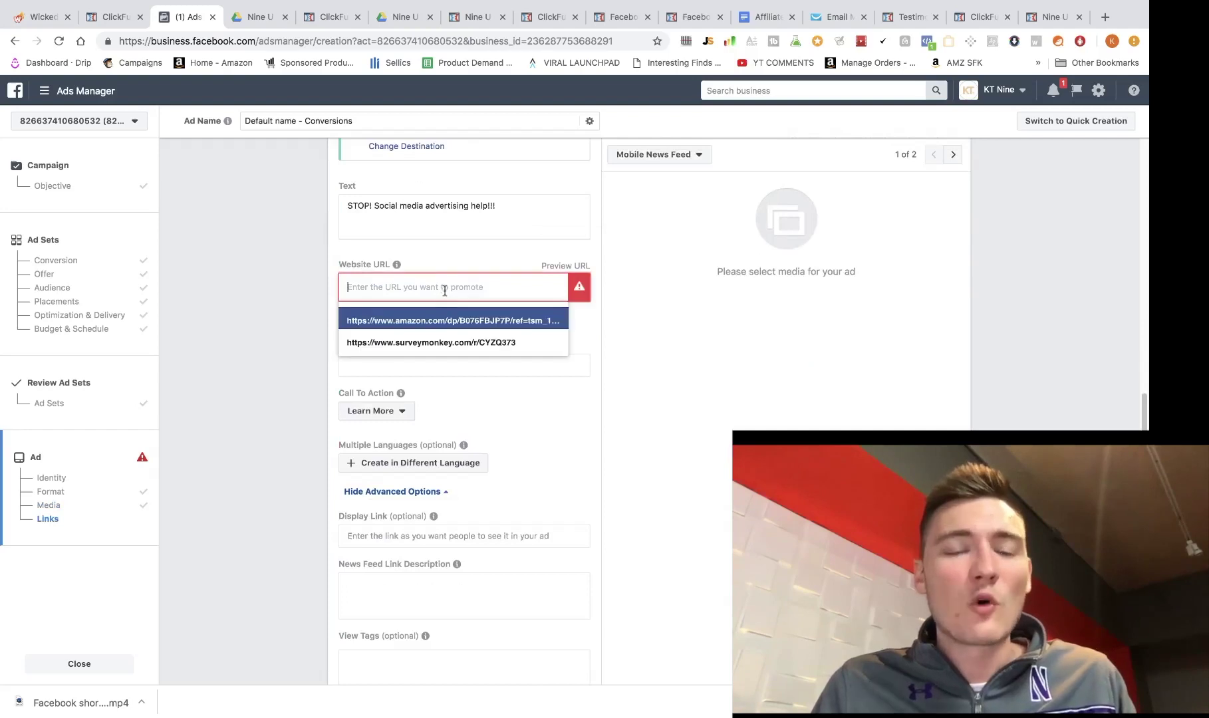
{"action": "left_click", "coordinate": [477, 20]}
{"action": "left_click", "coordinate": [550, 18]}
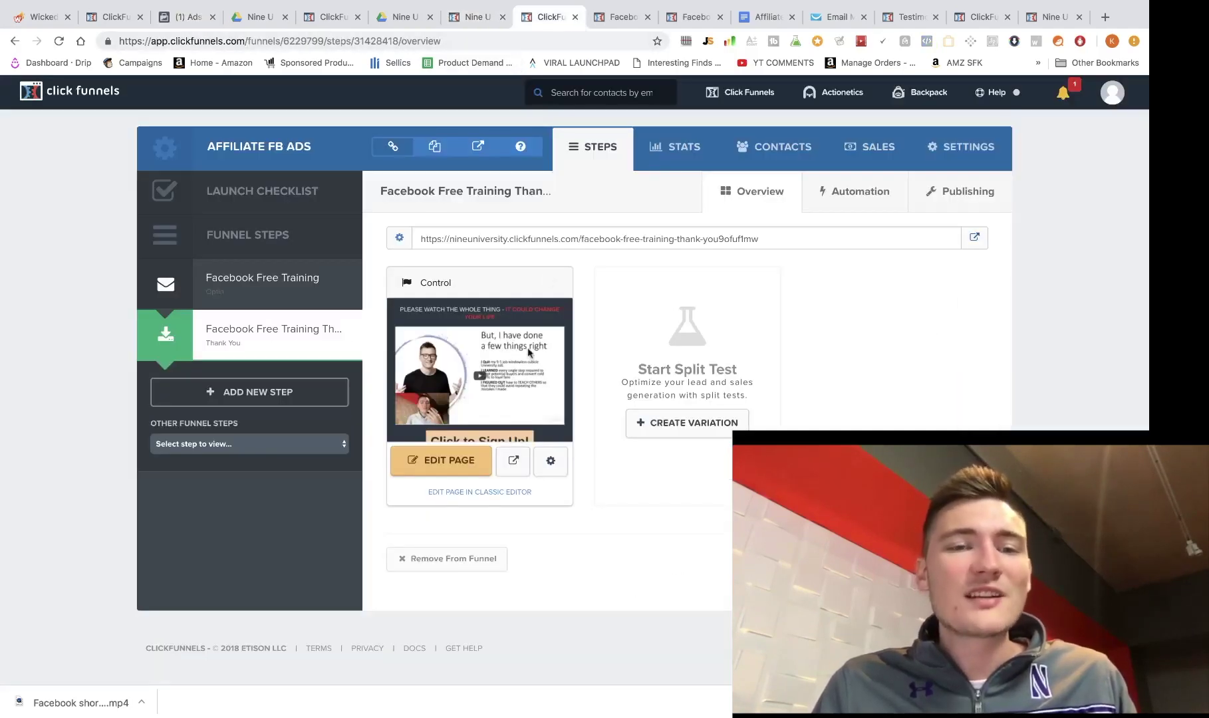
{"action": "left_click", "coordinate": [273, 295]}
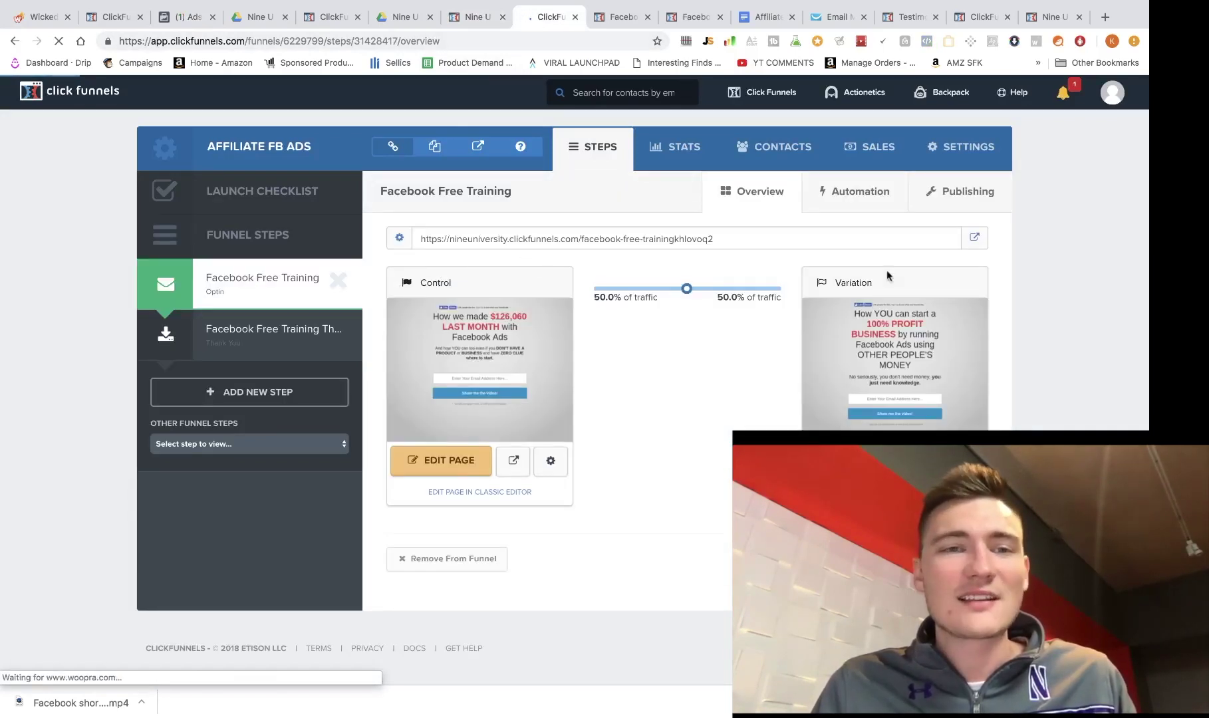
{"action": "left_click", "coordinate": [974, 237]}
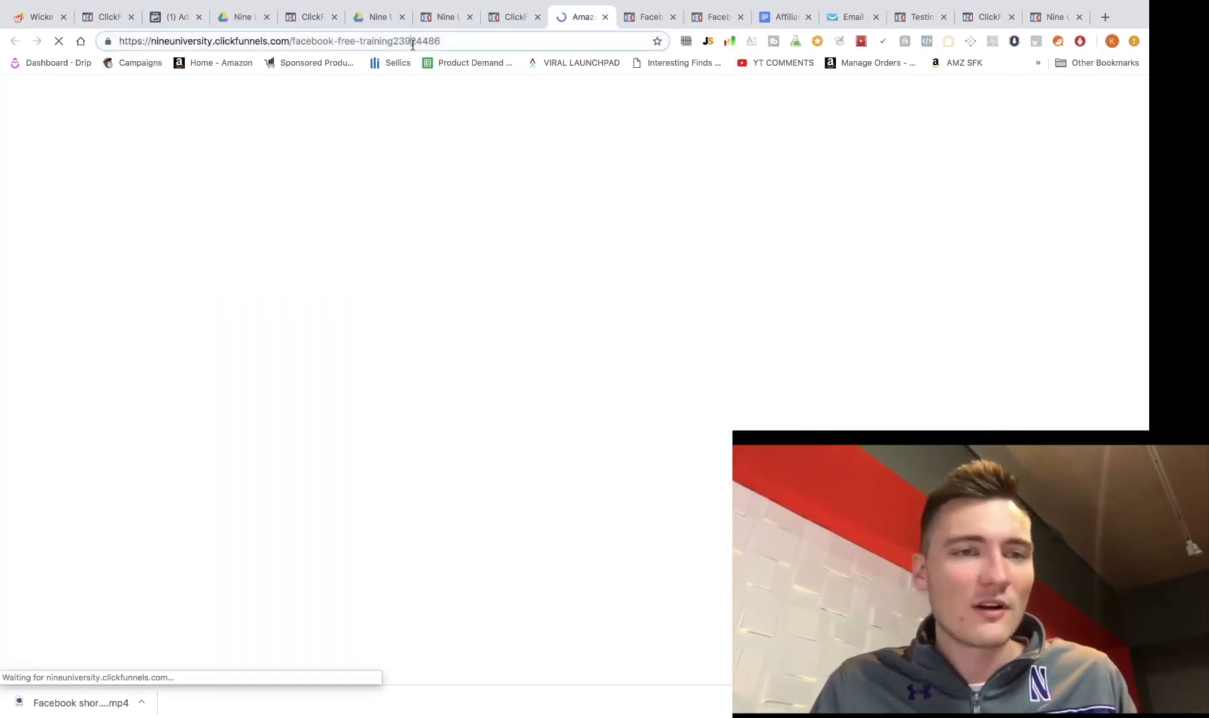
{"action": "left_click", "coordinate": [406, 41]}
{"action": "key", "text": "super+c"}
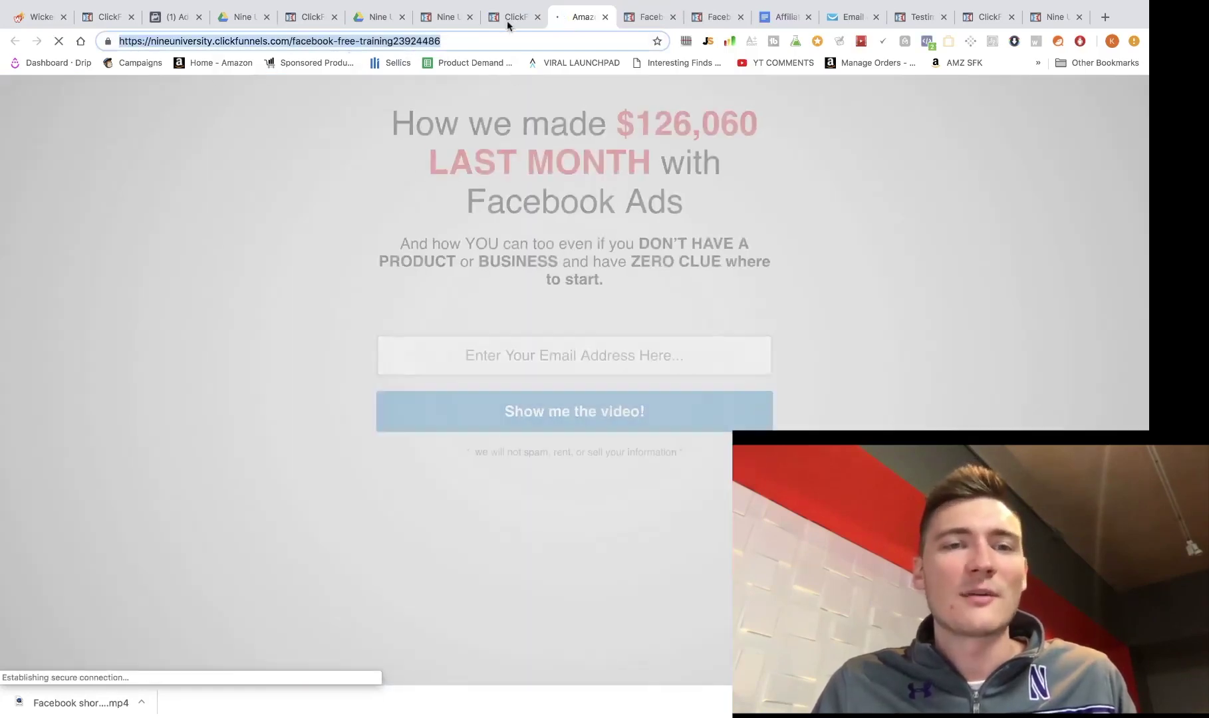
Step: Return to Ads Manager and paste the copied Facebook Free Training page address as the ad's website URL
{"action": "left_click", "coordinate": [513, 18]}
{"action": "left_click", "coordinate": [432, 24]}
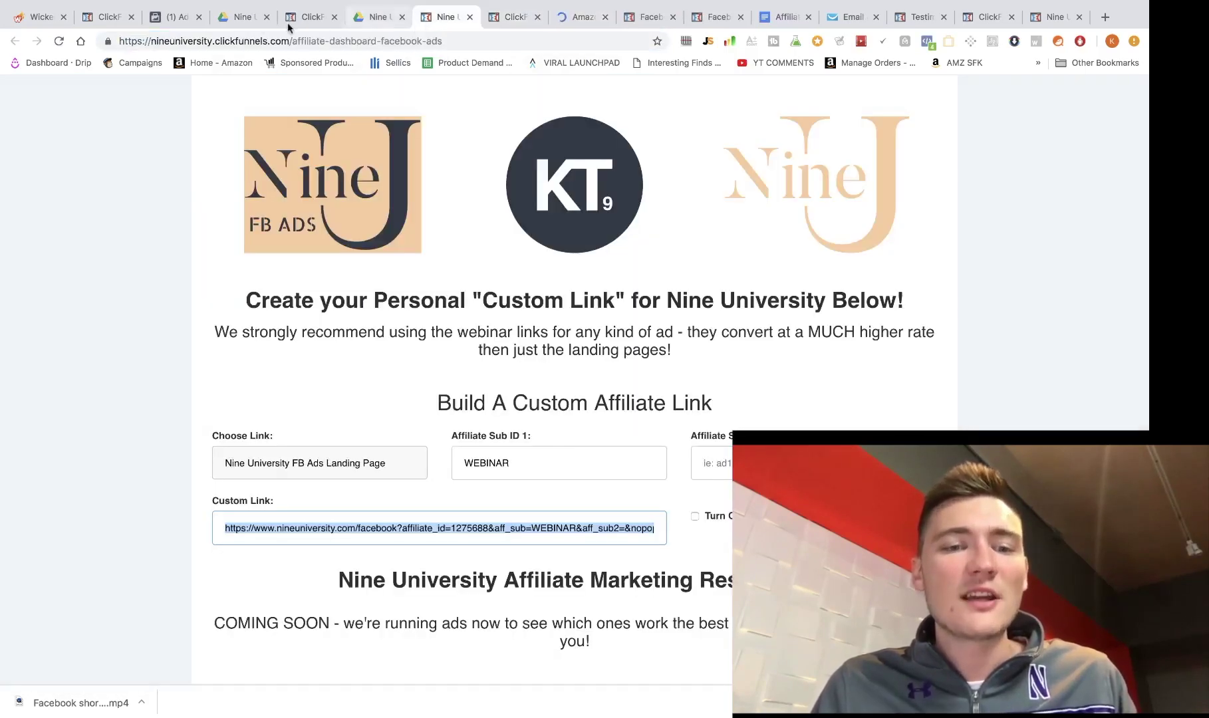
{"action": "left_click", "coordinate": [175, 19]}
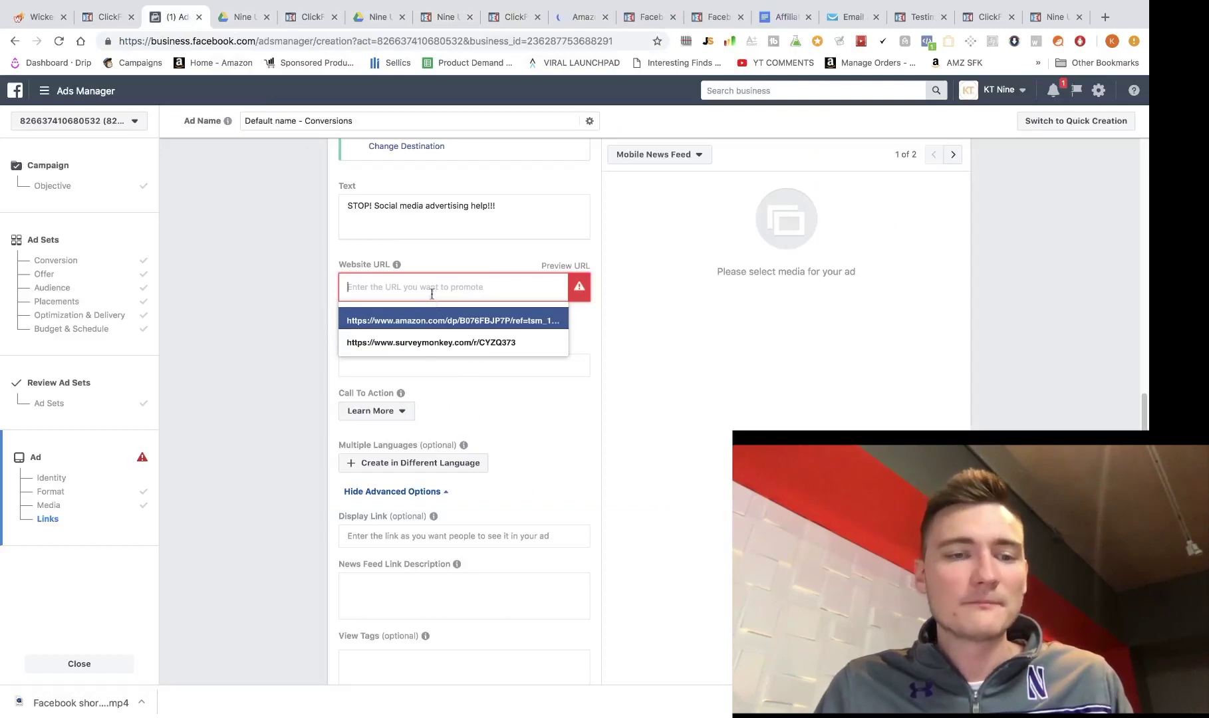
{"action": "key", "text": "super+v"}
{"action": "left_click", "coordinate": [436, 367]}
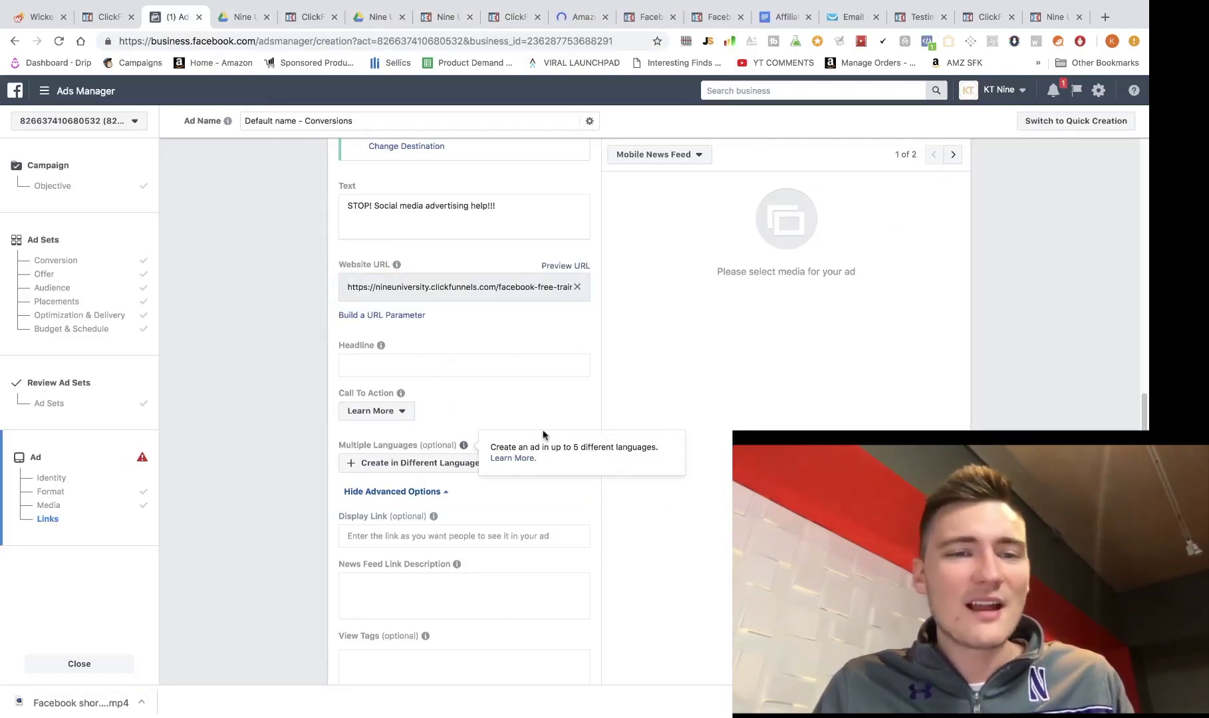
Step: Review the ad's headline, news feed link description, conversion tracking options and video processing status
{"action": "left_click", "coordinate": [425, 364]}
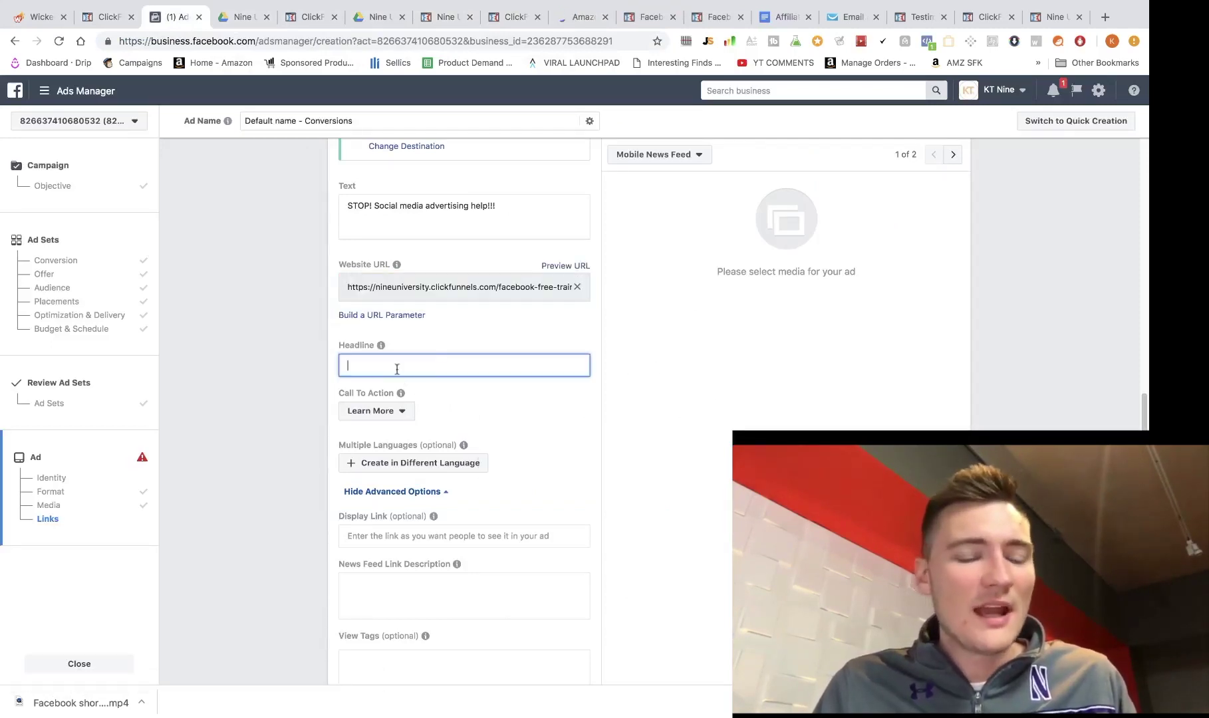
{"action": "left_click", "coordinate": [398, 602]}
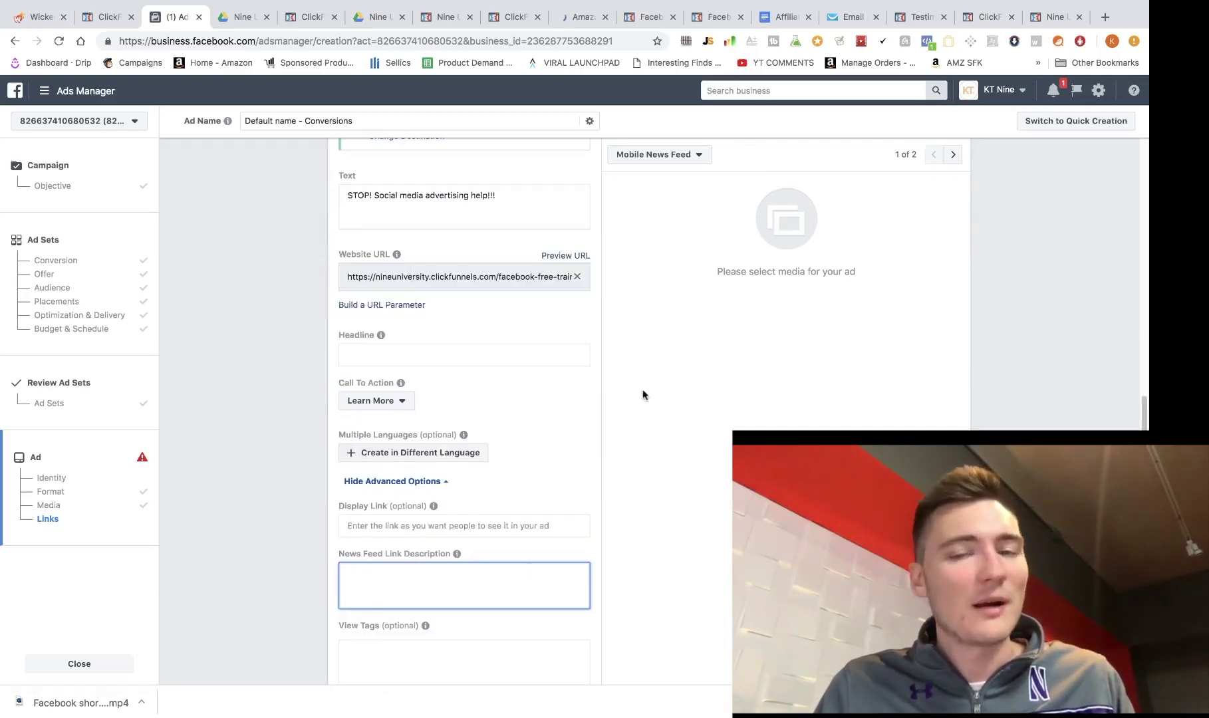
{"action": "scroll", "coordinate": [333, 436], "scroll_direction": "down", "scroll_amount": 4}
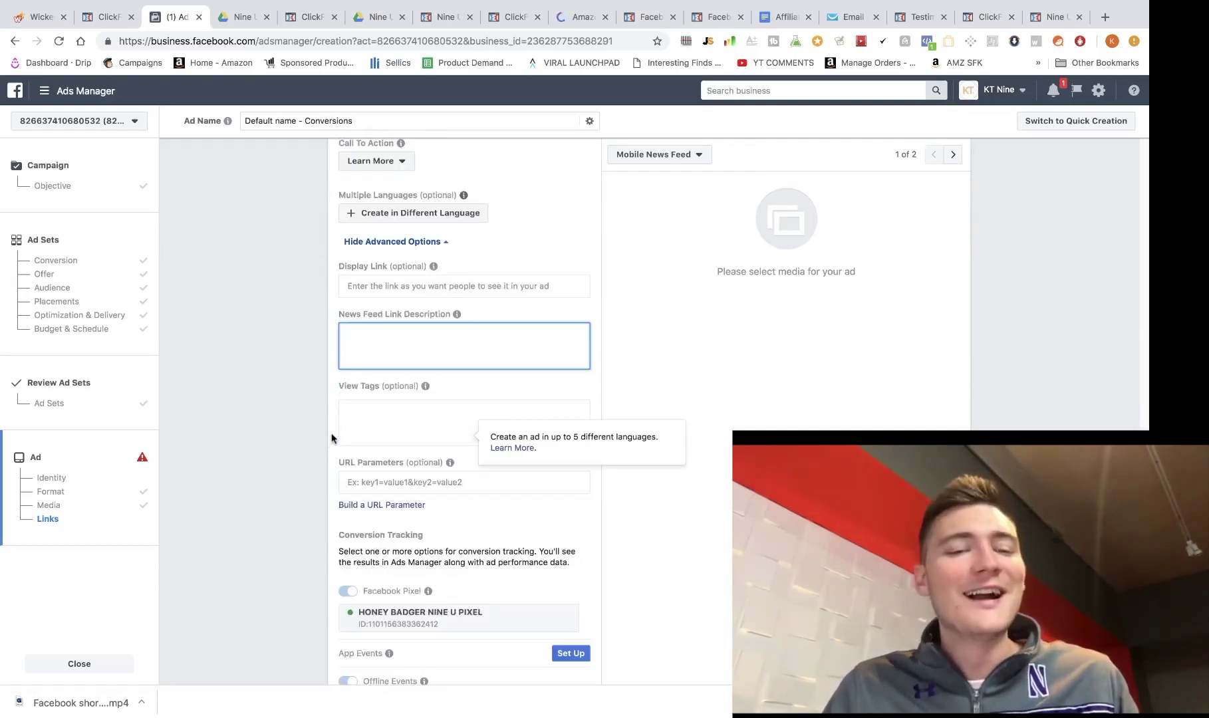
{"action": "scroll", "coordinate": [333, 436], "scroll_direction": "down", "scroll_amount": 1}
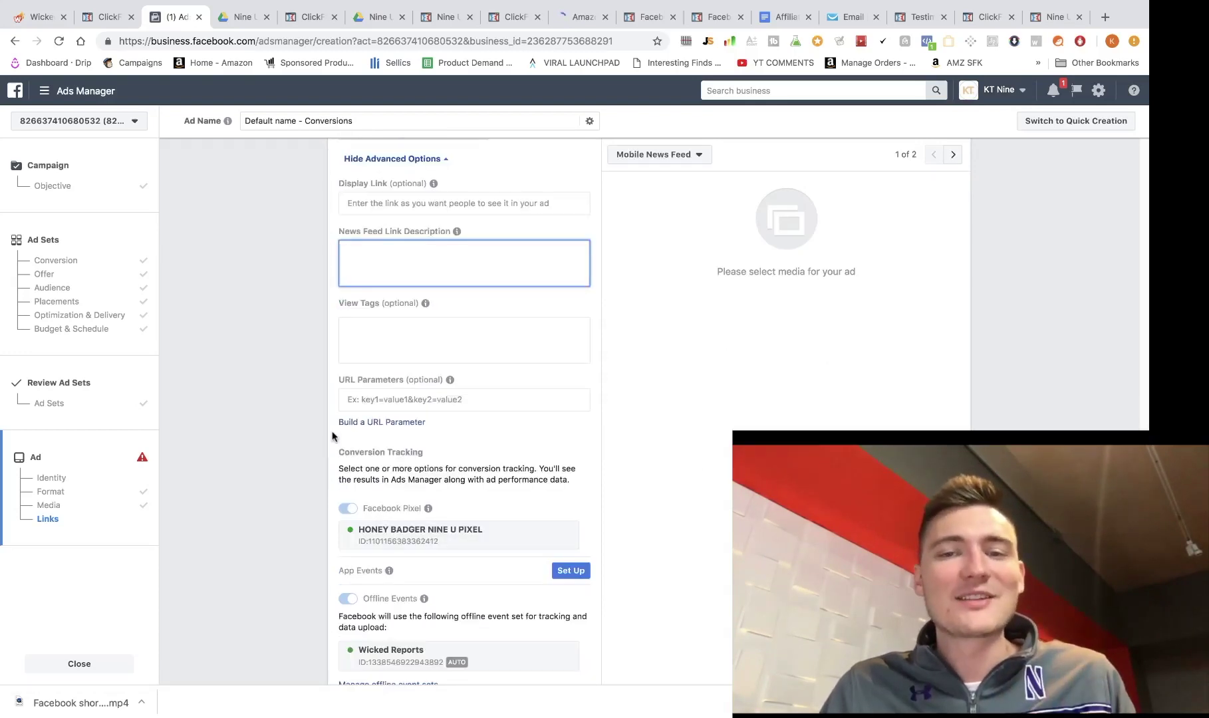
{"action": "scroll", "coordinate": [332, 436], "scroll_direction": "down", "scroll_amount": 3}
{"action": "scroll", "coordinate": [332, 436], "scroll_direction": "up", "scroll_amount": 7}
{"action": "scroll", "coordinate": [327, 413], "scroll_direction": "down", "scroll_amount": 8}
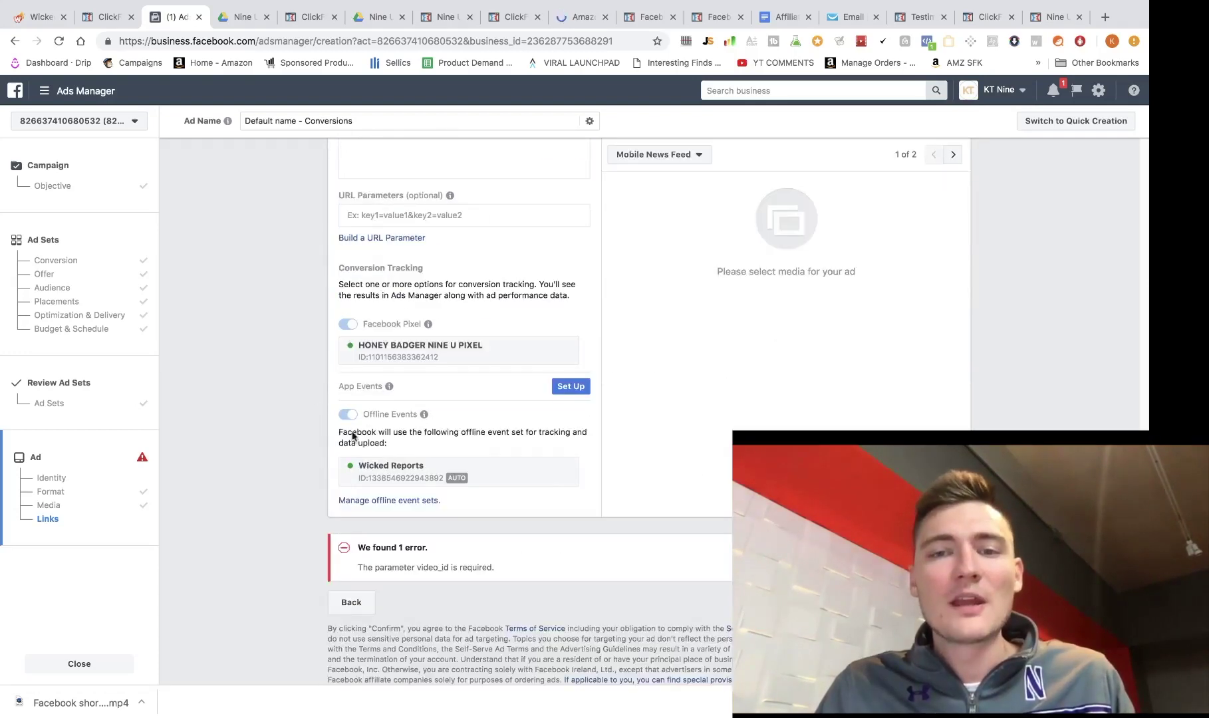
{"action": "scroll", "coordinate": [666, 370], "scroll_direction": "up", "scroll_amount": 10}
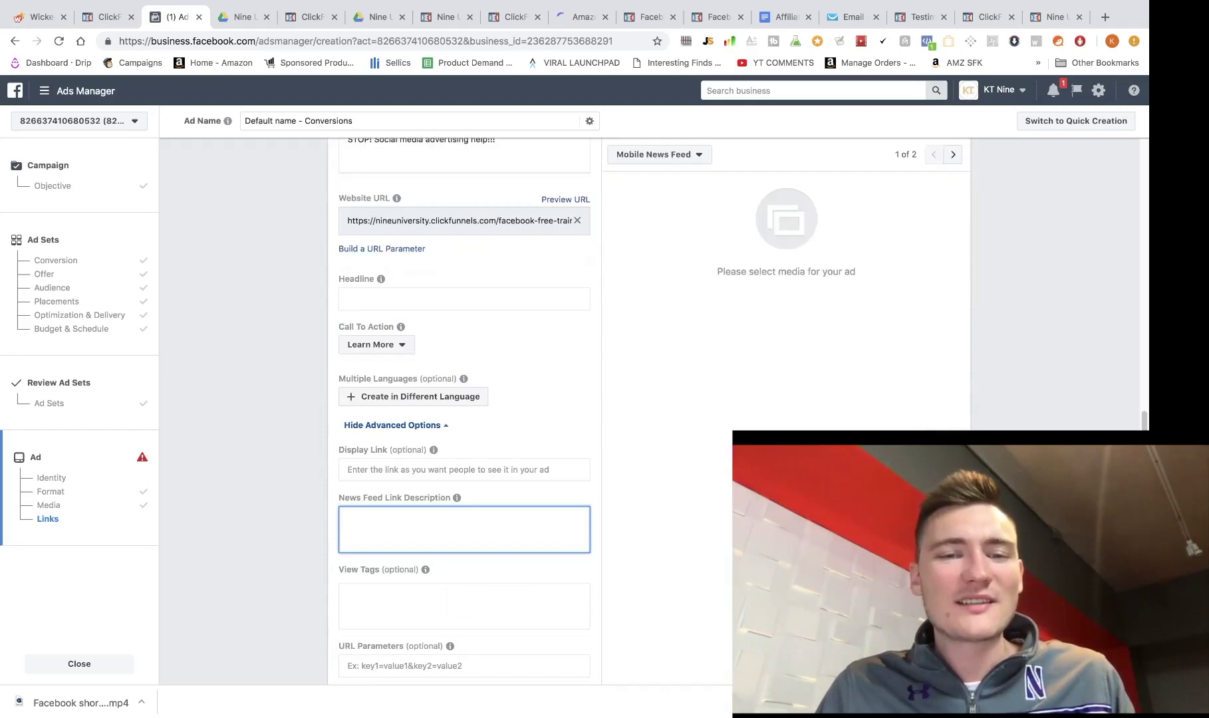
{"action": "scroll", "coordinate": [666, 370], "scroll_direction": "up", "scroll_amount": 6}
{"action": "scroll", "coordinate": [596, 318], "scroll_direction": "up", "scroll_amount": 4}
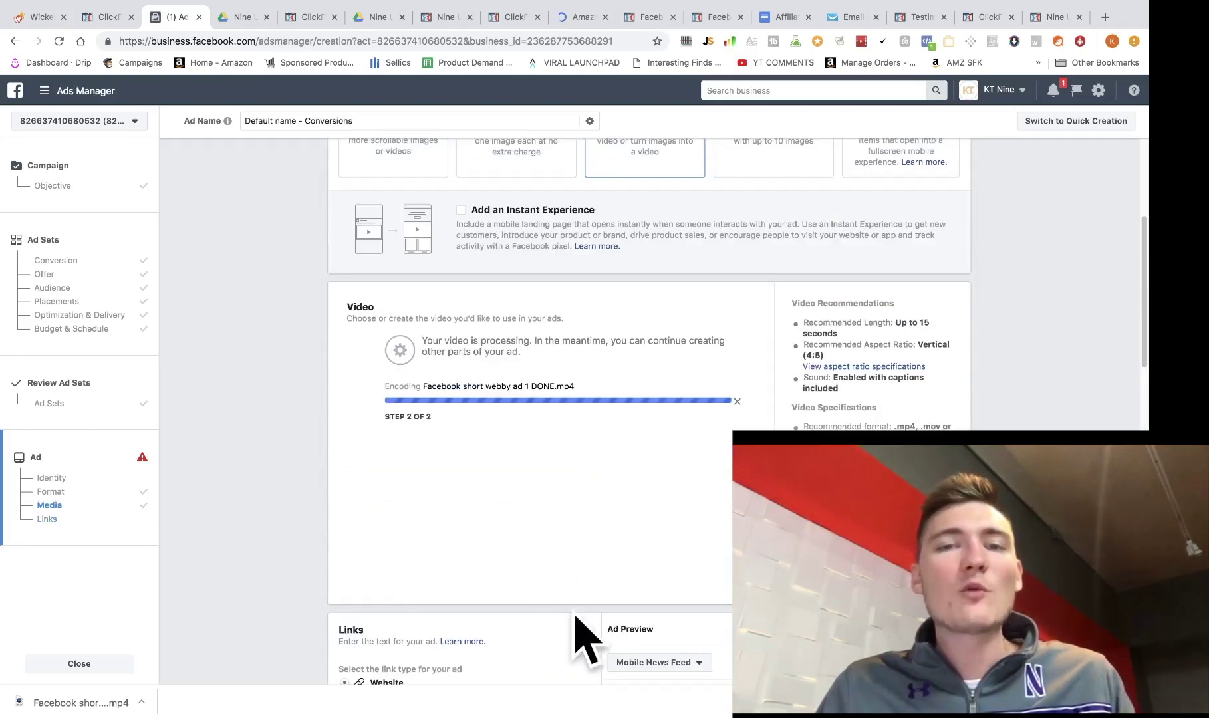
{"action": "scroll", "coordinate": [565, 598], "scroll_direction": "down", "scroll_amount": 15}
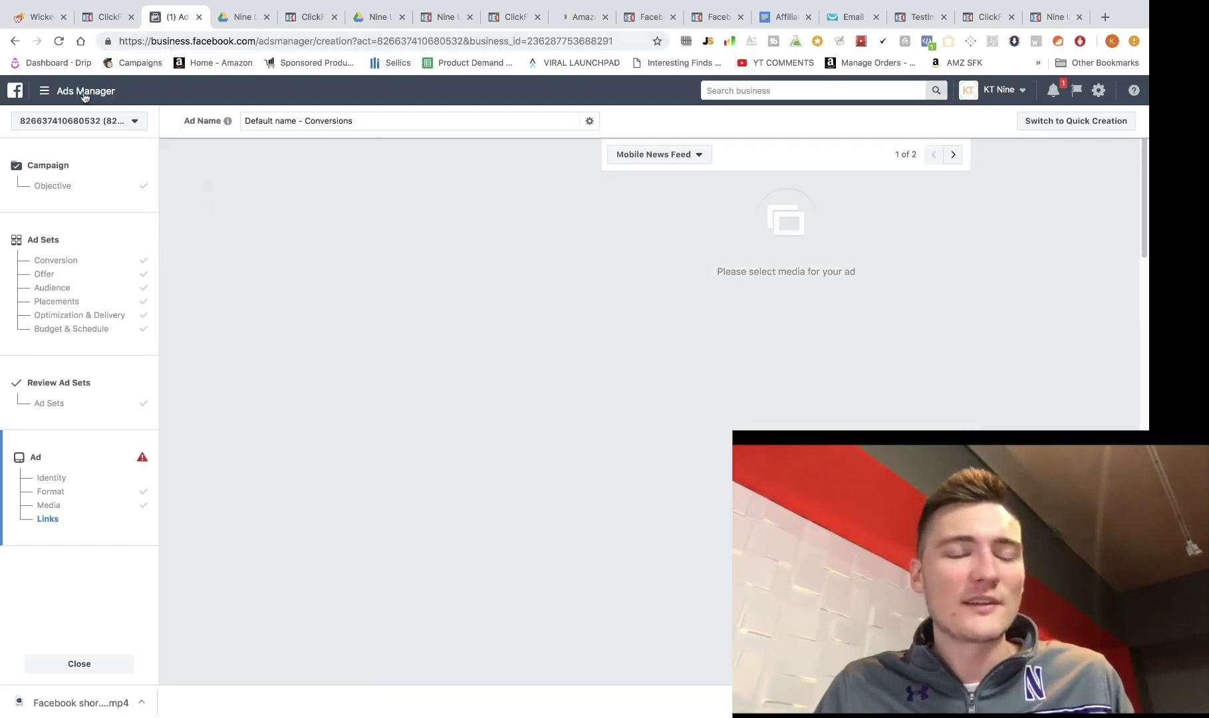
Step: Leave the ad creation for the Ads Manager campaign overview and look through the listed campaigns
{"action": "left_click", "coordinate": [84, 93]}
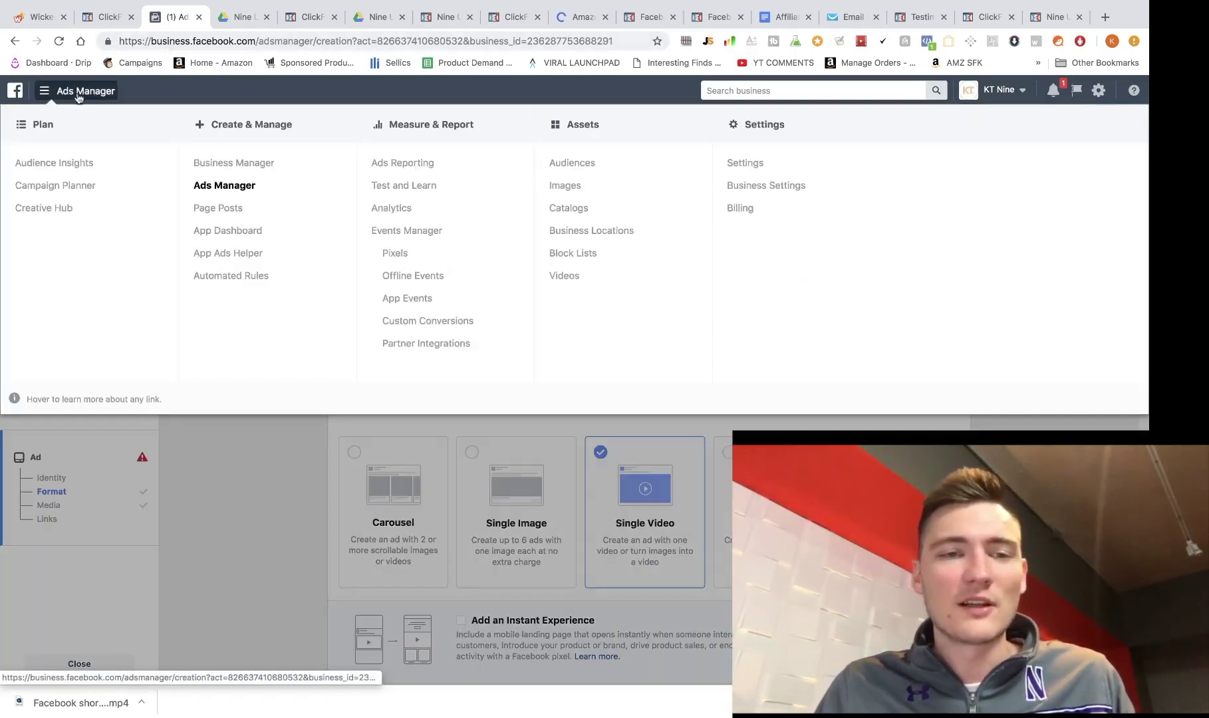
{"action": "left_click", "coordinate": [226, 189]}
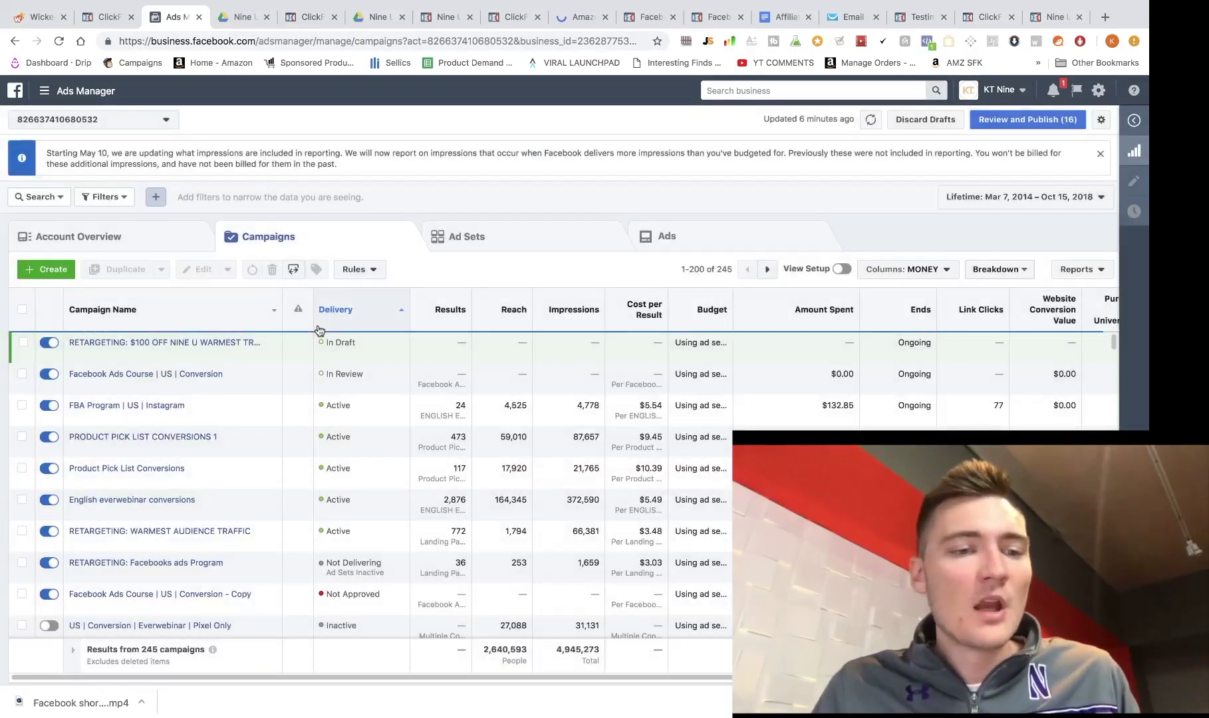
{"action": "scroll", "coordinate": [375, 446], "scroll_direction": "down", "scroll_amount": 3}
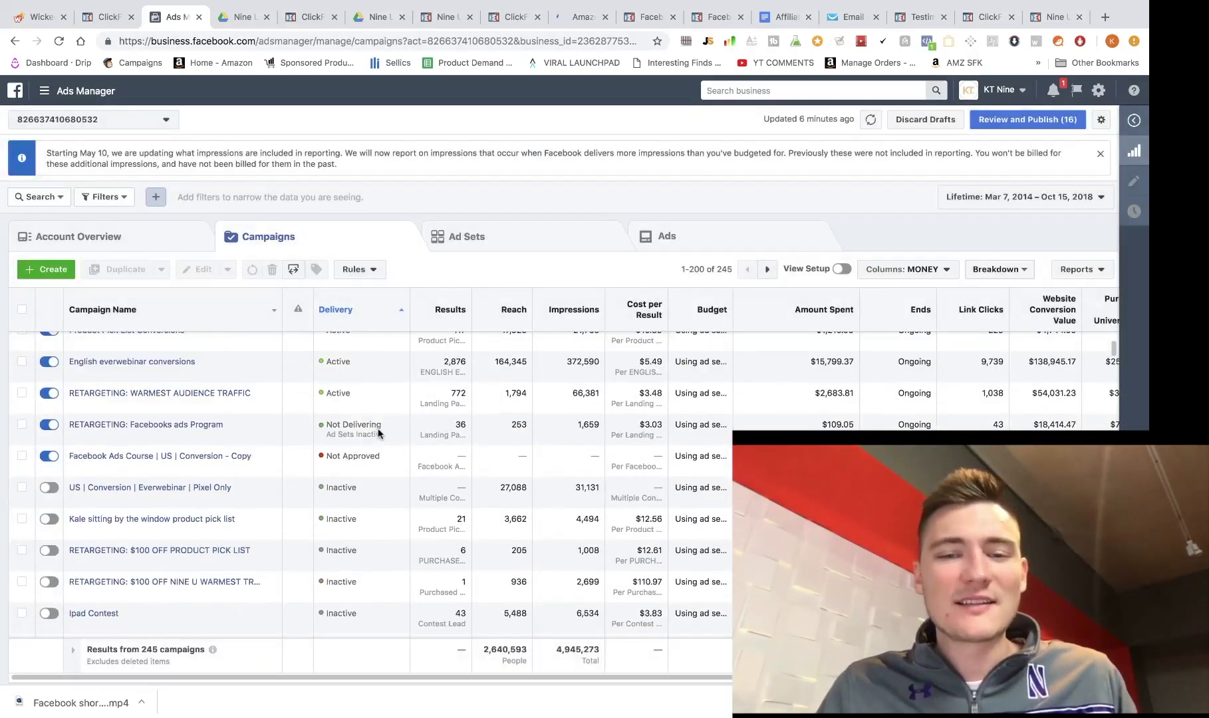
Step: Compare the cost per result of the active campaigns, including English everwebinar conversions, RETARGETING: Facebooks ads Program and FBA Program | US | Instagram
{"action": "scroll", "coordinate": [442, 397], "scroll_direction": "up", "scroll_amount": 1}
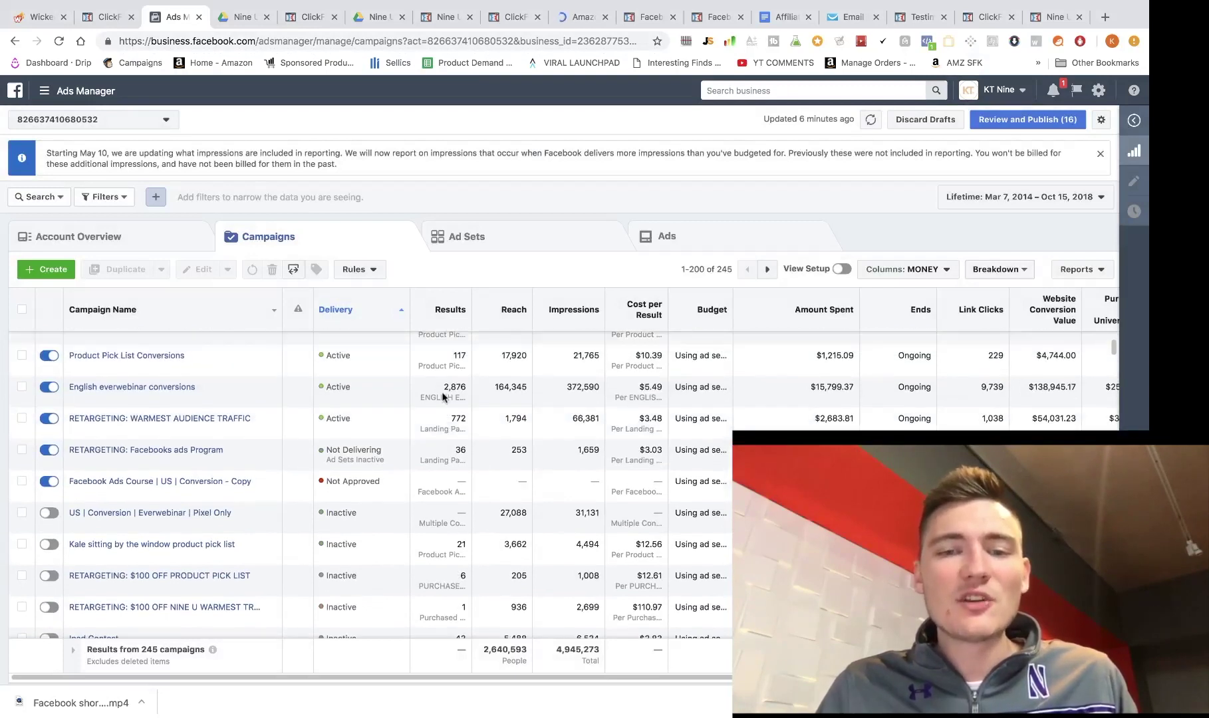
{"action": "left_click", "coordinate": [663, 391]}
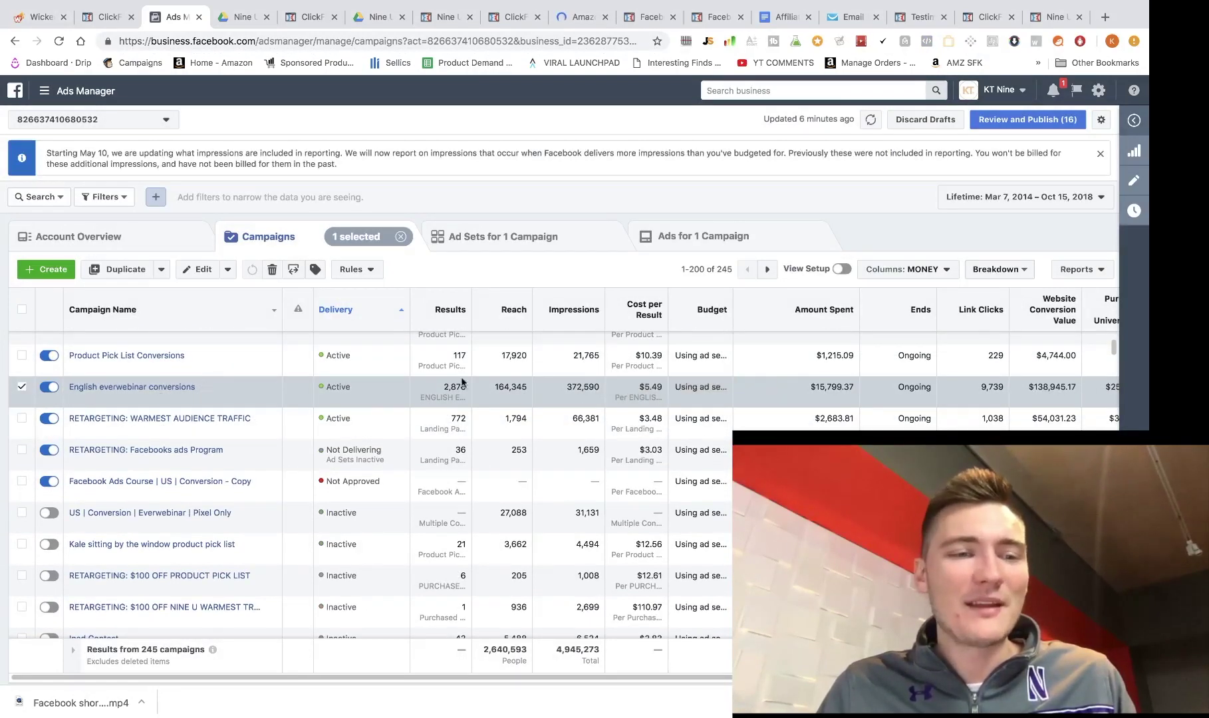
{"action": "scroll", "coordinate": [173, 372], "scroll_direction": "up", "scroll_amount": 5}
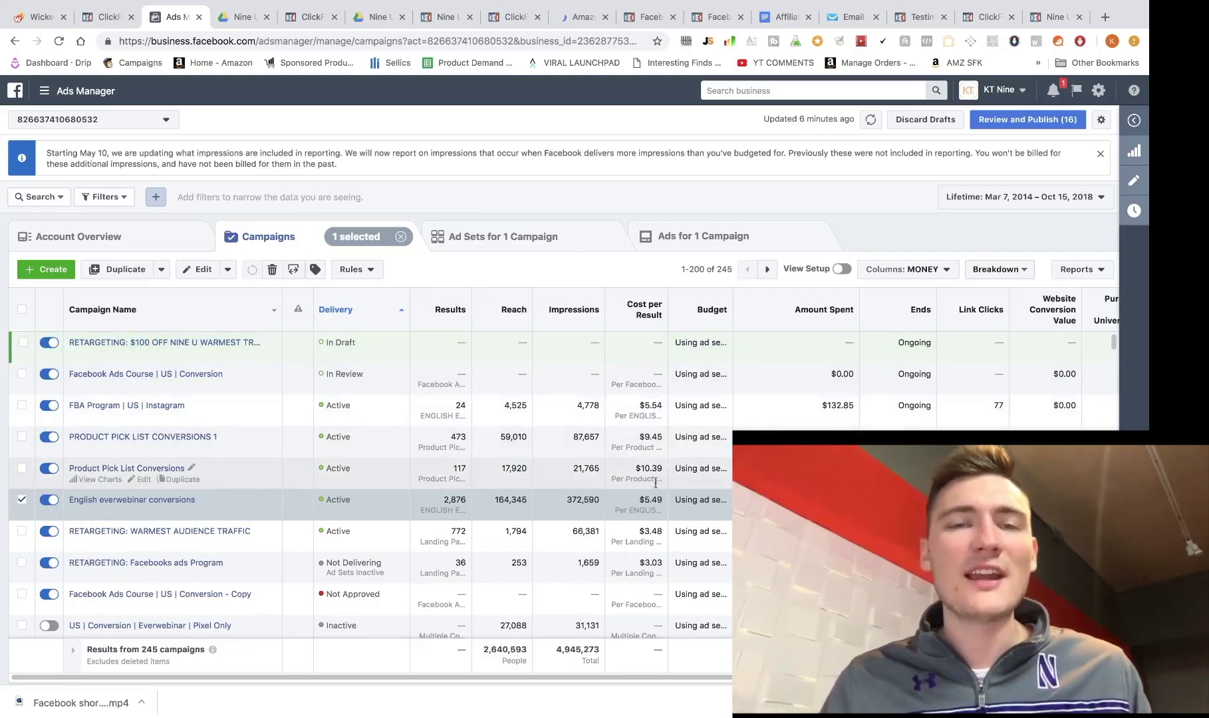
{"action": "scroll", "coordinate": [637, 452], "scroll_direction": "down", "scroll_amount": 3}
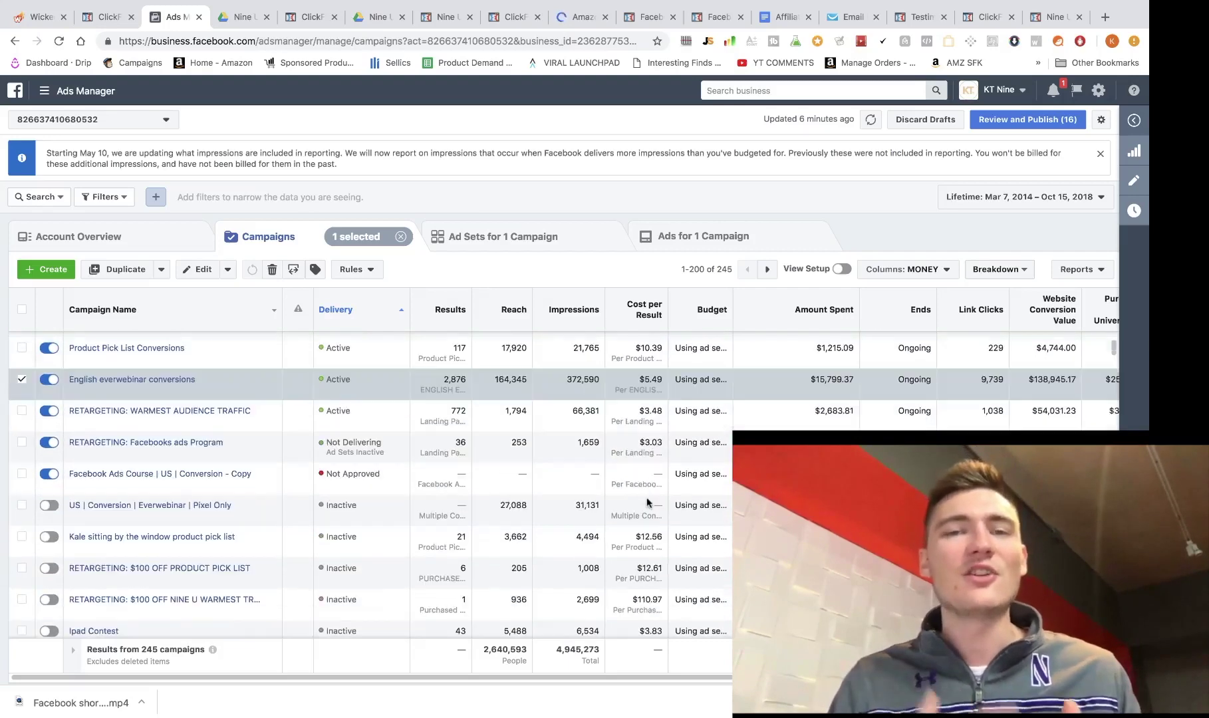
{"action": "left_click", "coordinate": [657, 442]}
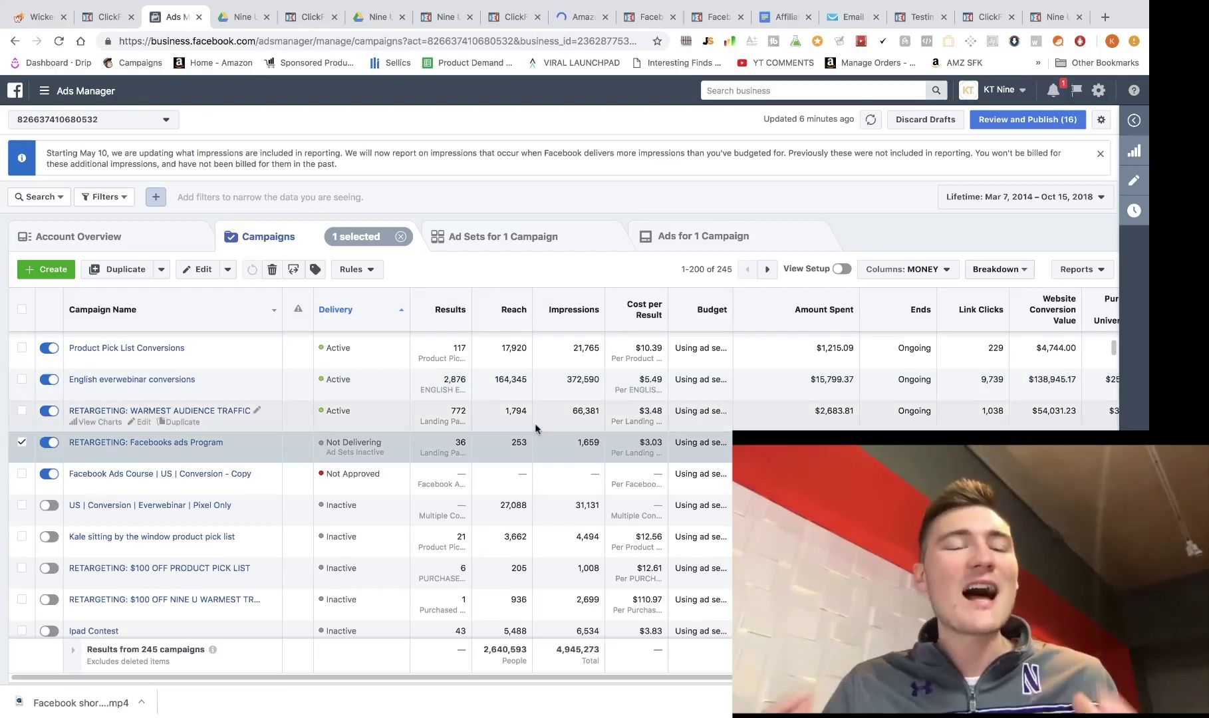
{"action": "scroll", "coordinate": [533, 421], "scroll_direction": "up", "scroll_amount": 3}
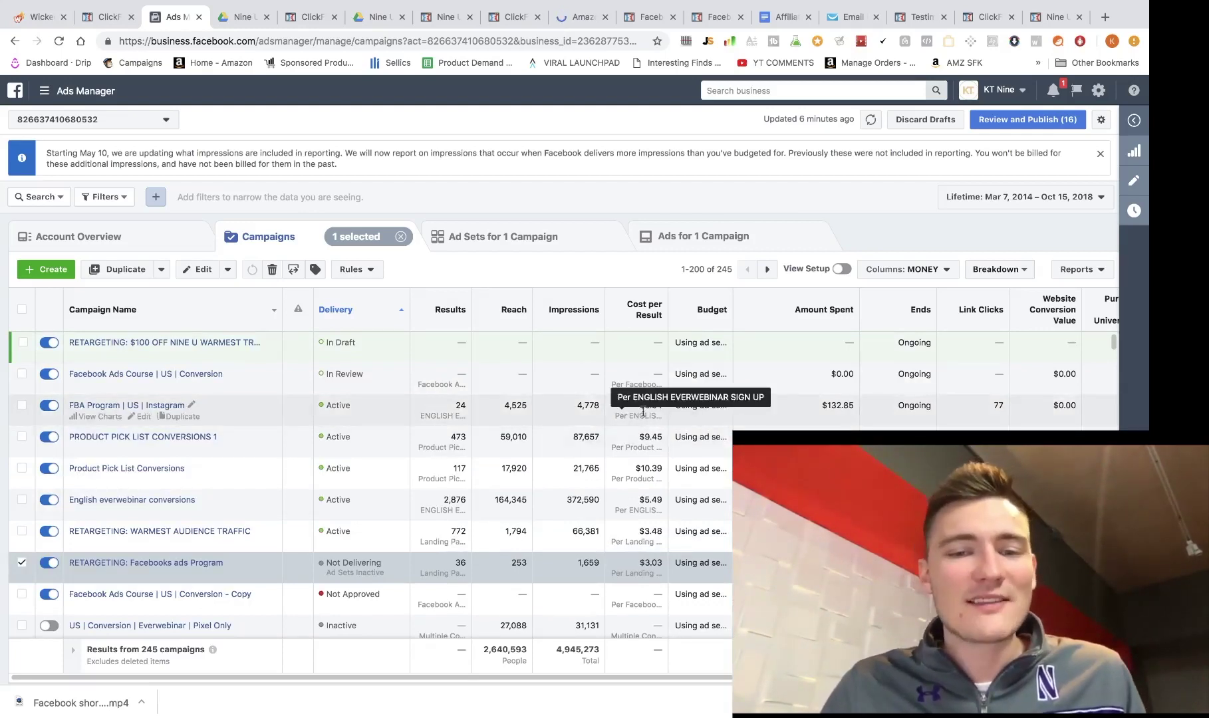
{"action": "left_click_drag", "start_coordinate": [645, 401], "coordinate": [661, 402]}
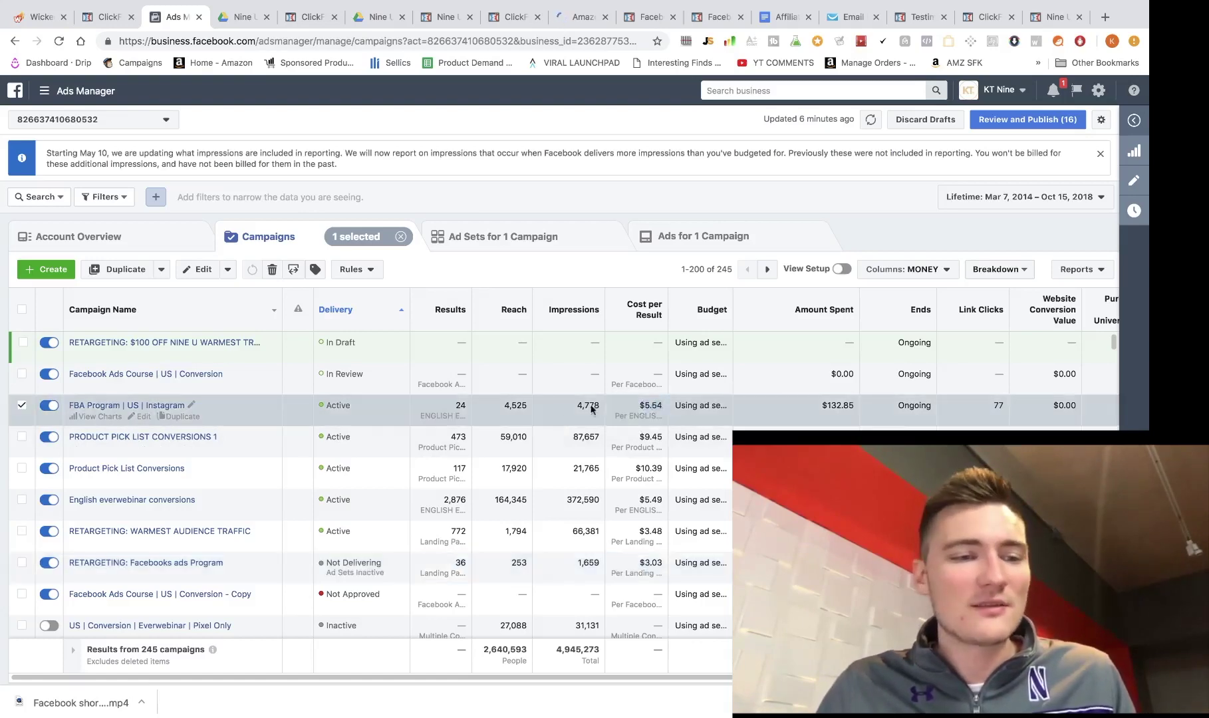
Step: Open the FBA Program | US | Instagram campaign, compare its ad sets' cost per result, and return to the campaign list
{"action": "left_click", "coordinate": [116, 407]}
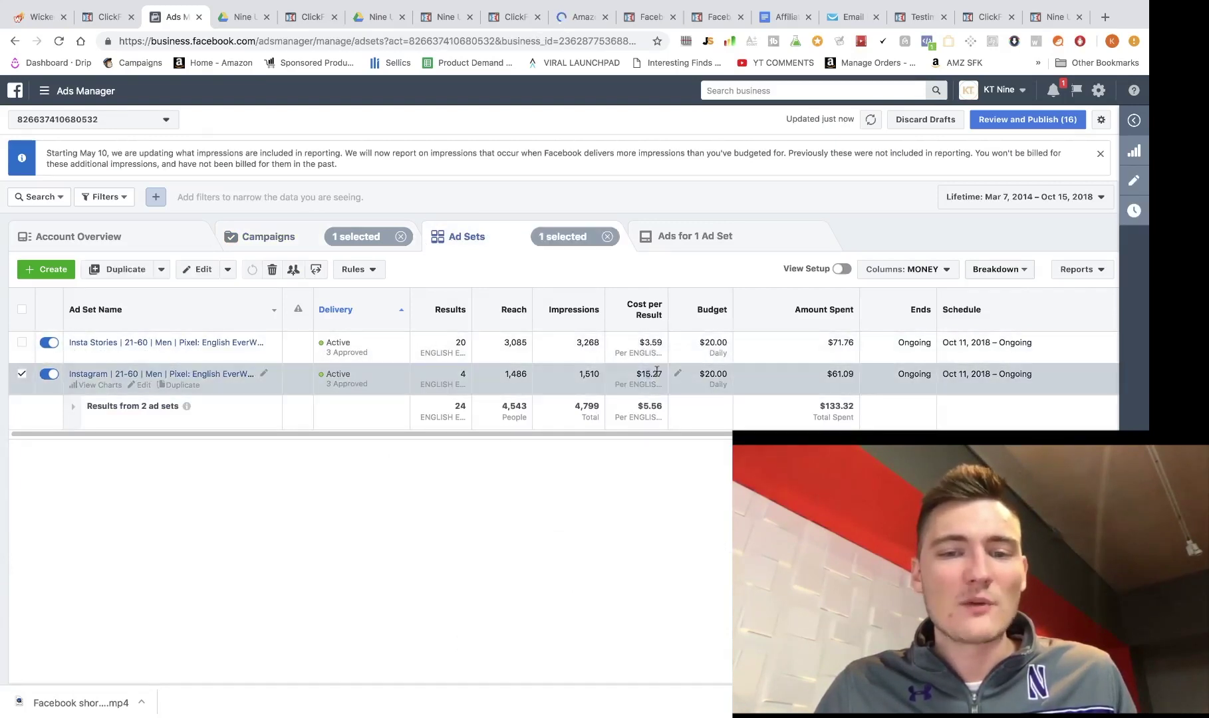
{"action": "left_click", "coordinate": [645, 342]}
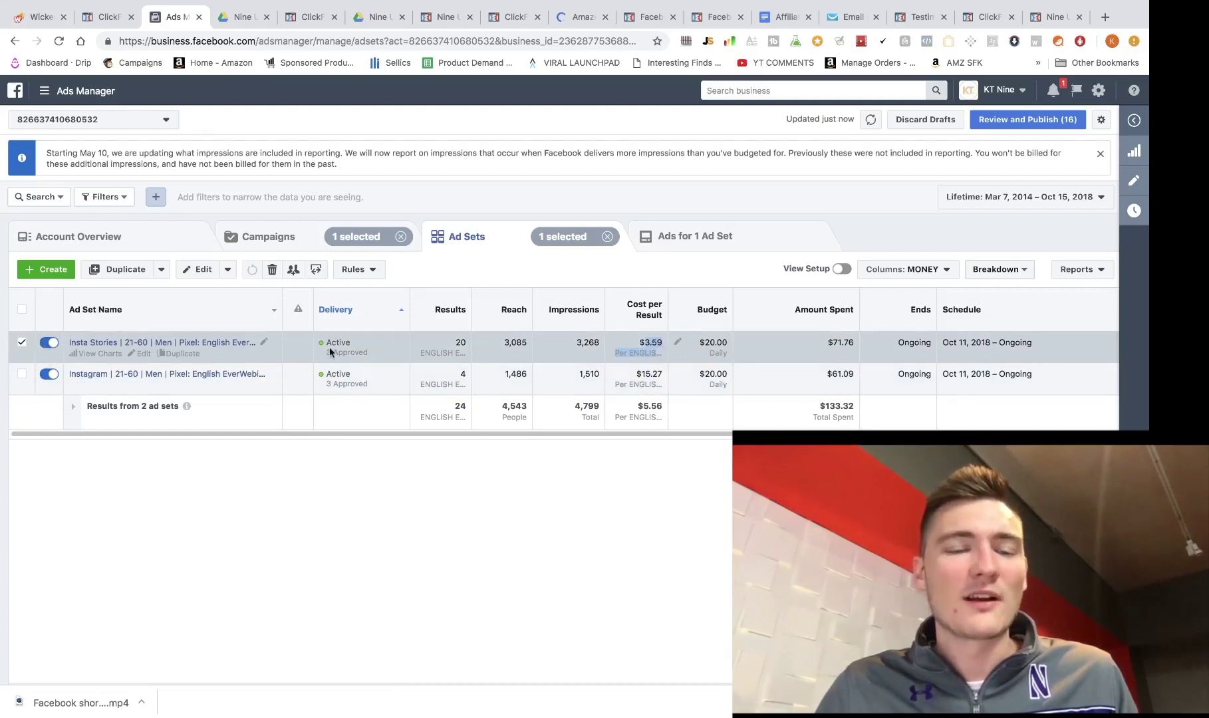
{"action": "left_click", "coordinate": [311, 247]}
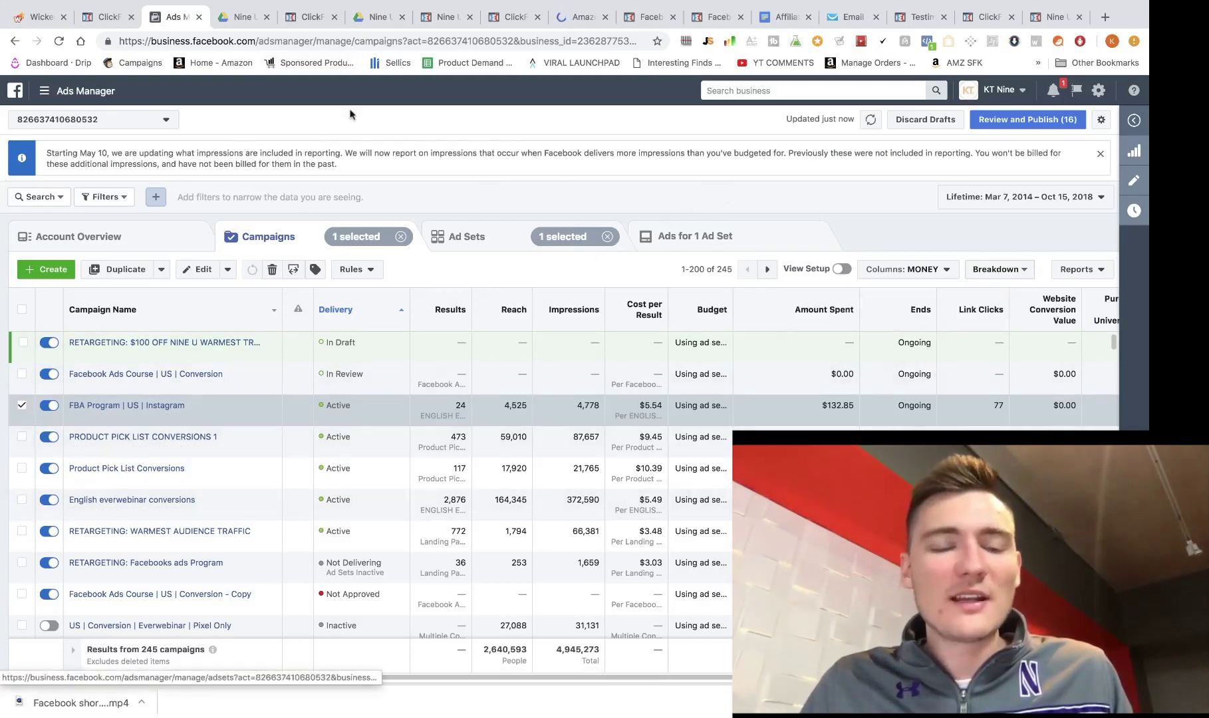
Step: Review the custom affiliate link page, the AFFILIATE FB ADS funnel and the email scripts in the Affiliate Marketing 110% Done FOR YOU document
{"action": "left_click", "coordinate": [425, 20]}
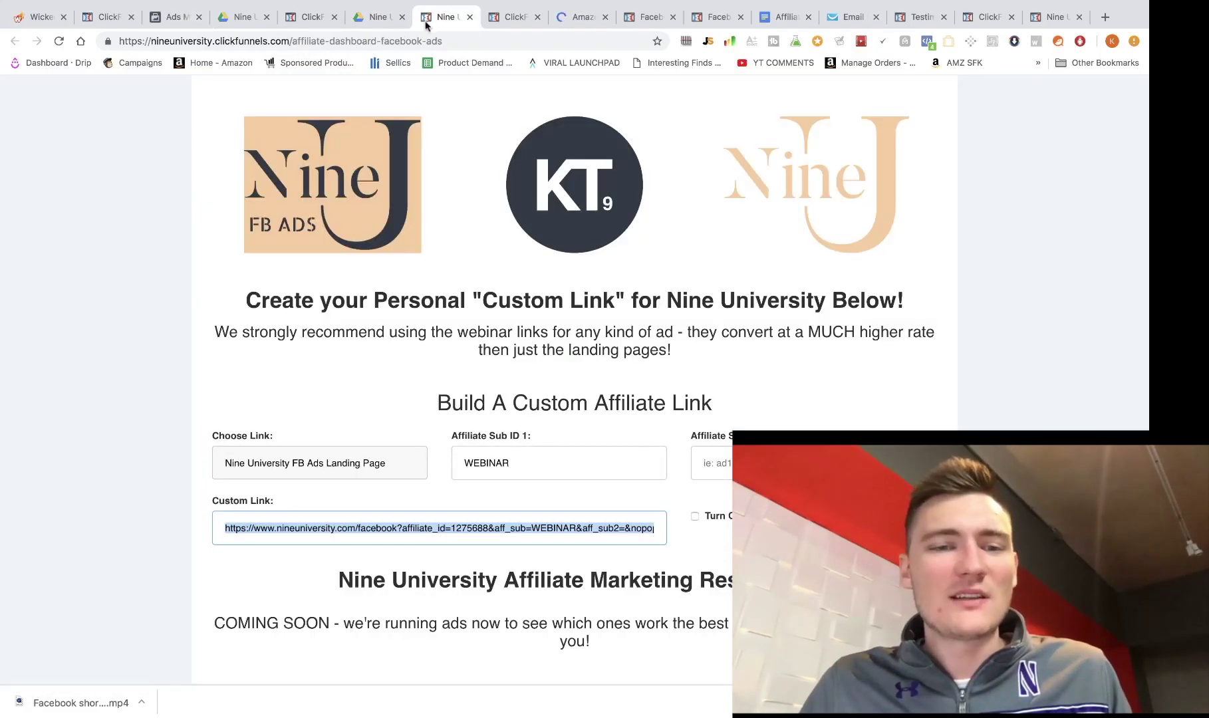
{"action": "left_click", "coordinate": [516, 26]}
{"action": "mouse_move", "coordinate": [486, 365]}
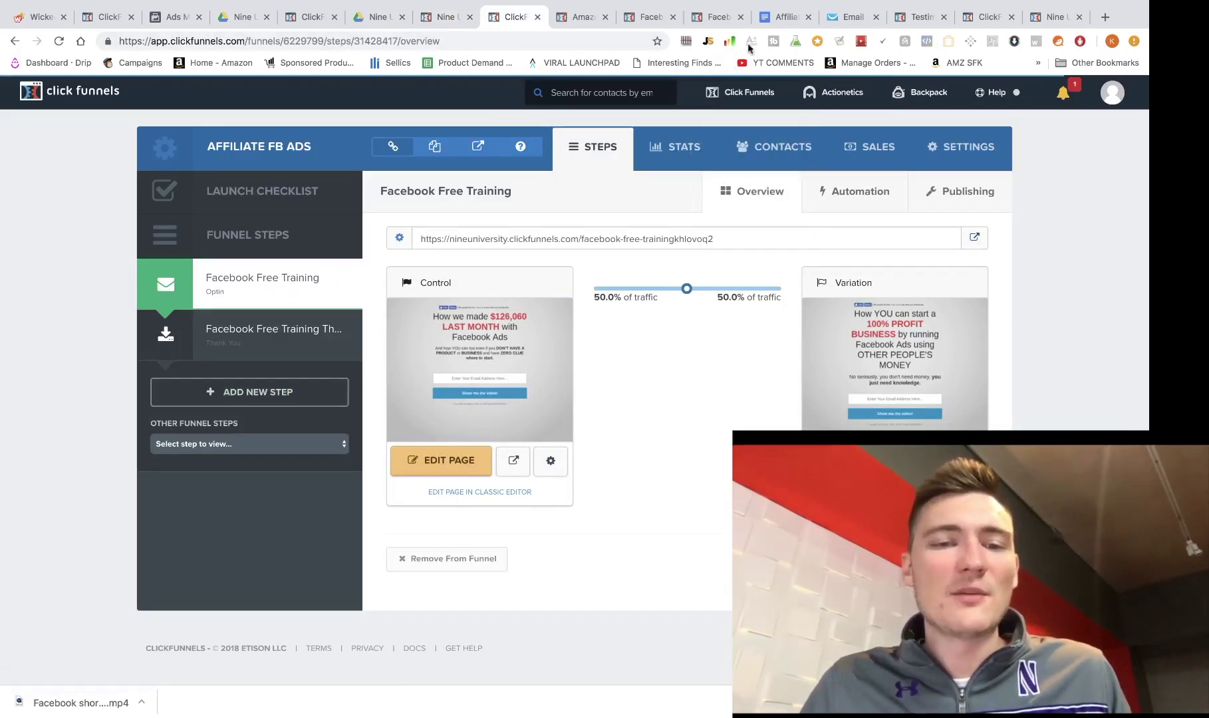
{"action": "left_click", "coordinate": [785, 17]}
{"action": "scroll", "coordinate": [532, 238], "scroll_direction": "down", "scroll_amount": 15}
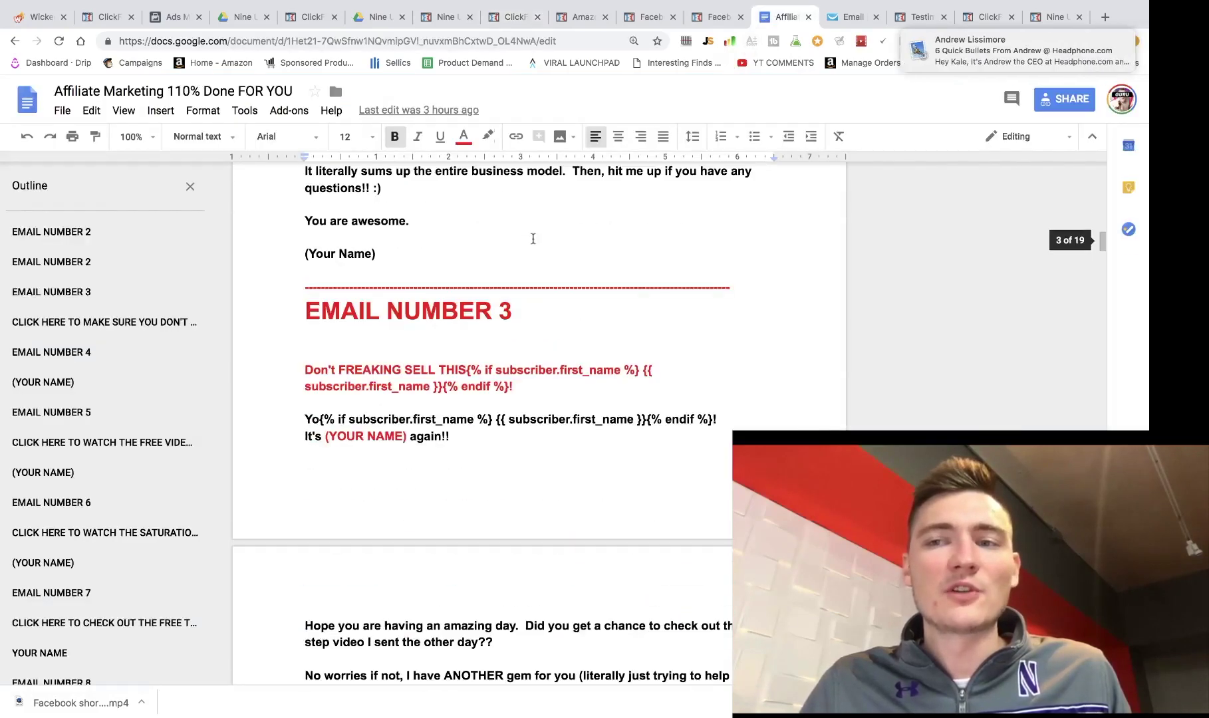
{"action": "scroll", "coordinate": [532, 238], "scroll_direction": "down", "scroll_amount": 5}
{"action": "scroll", "coordinate": [602, 257], "scroll_direction": "down", "scroll_amount": 10}
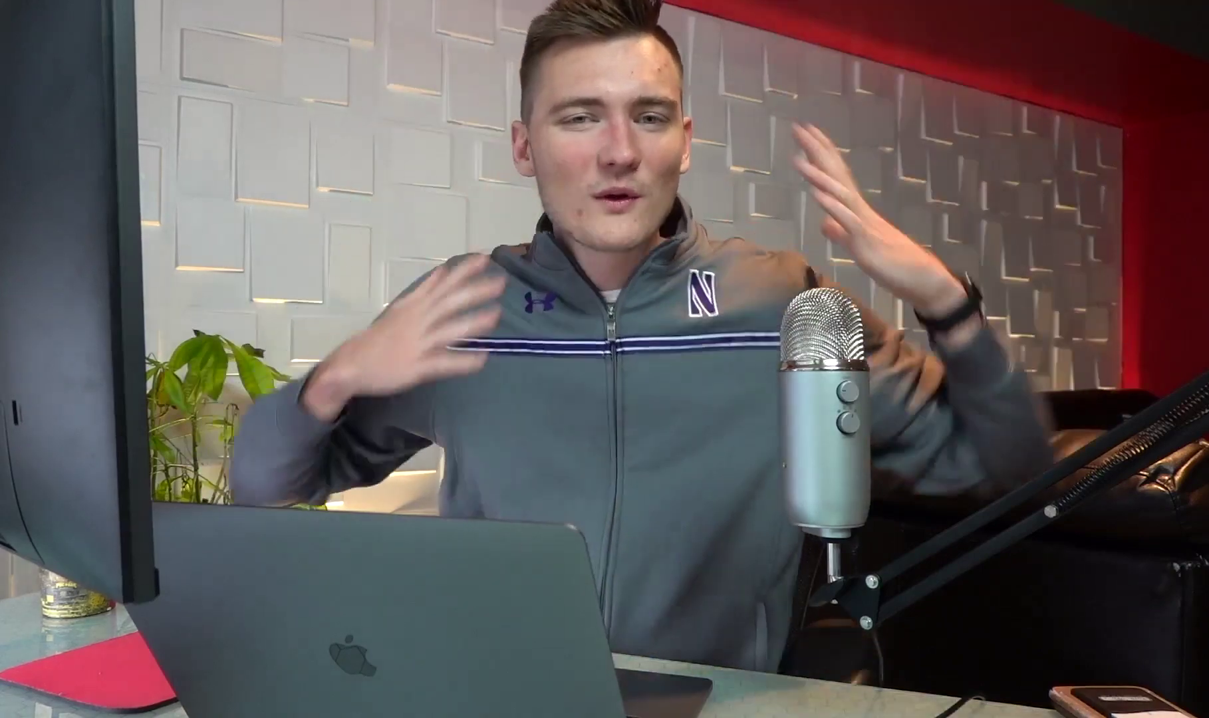
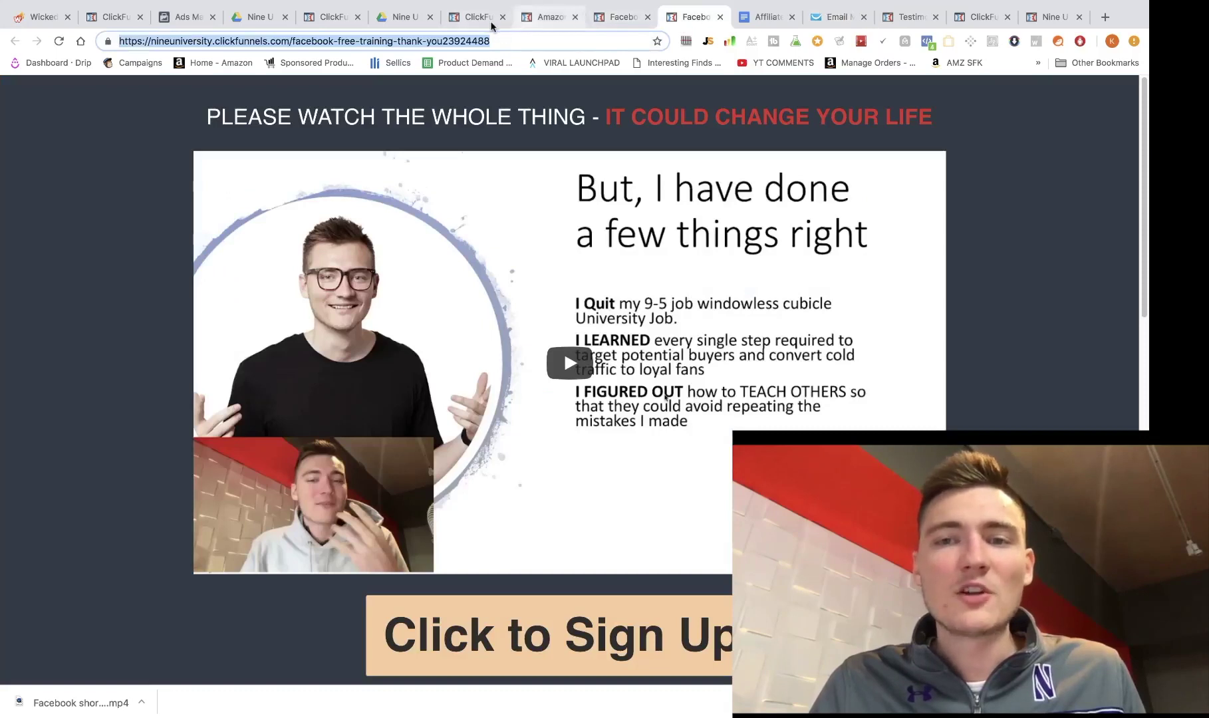
Step: Switch to ClickFunnels, open the account's API integrations and start adding a new integration
{"action": "left_click", "coordinate": [486, 20]}
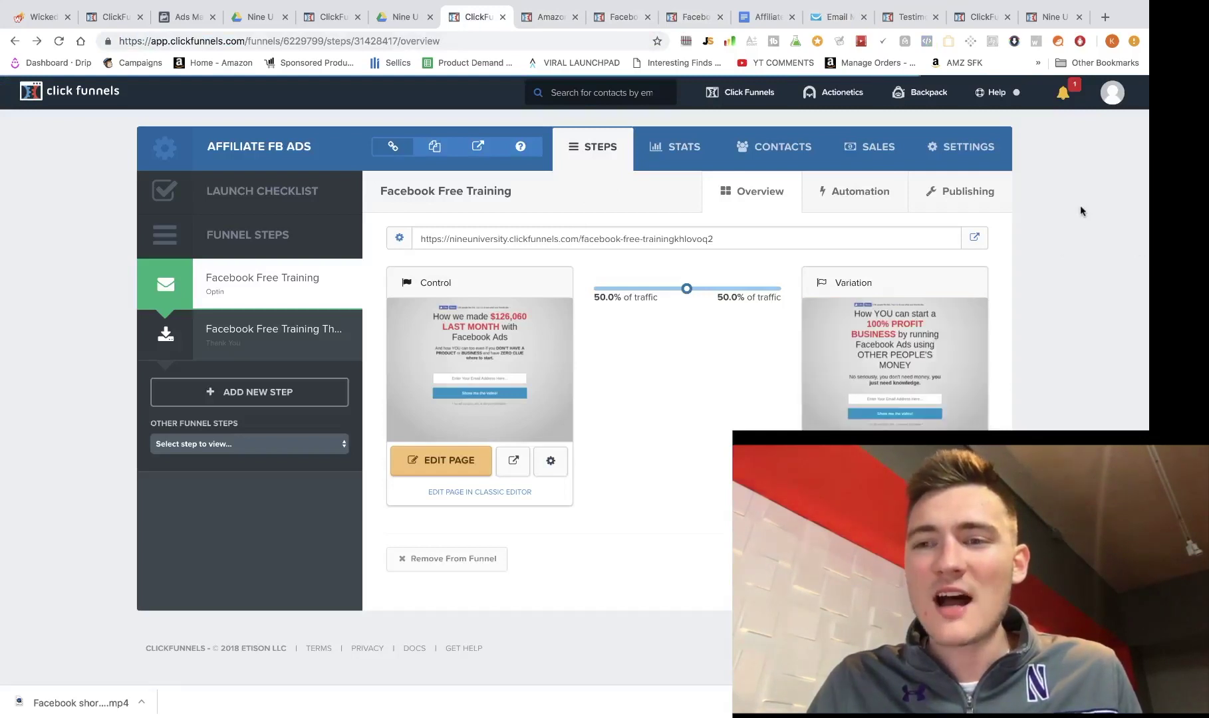
{"action": "left_click", "coordinate": [1110, 95]}
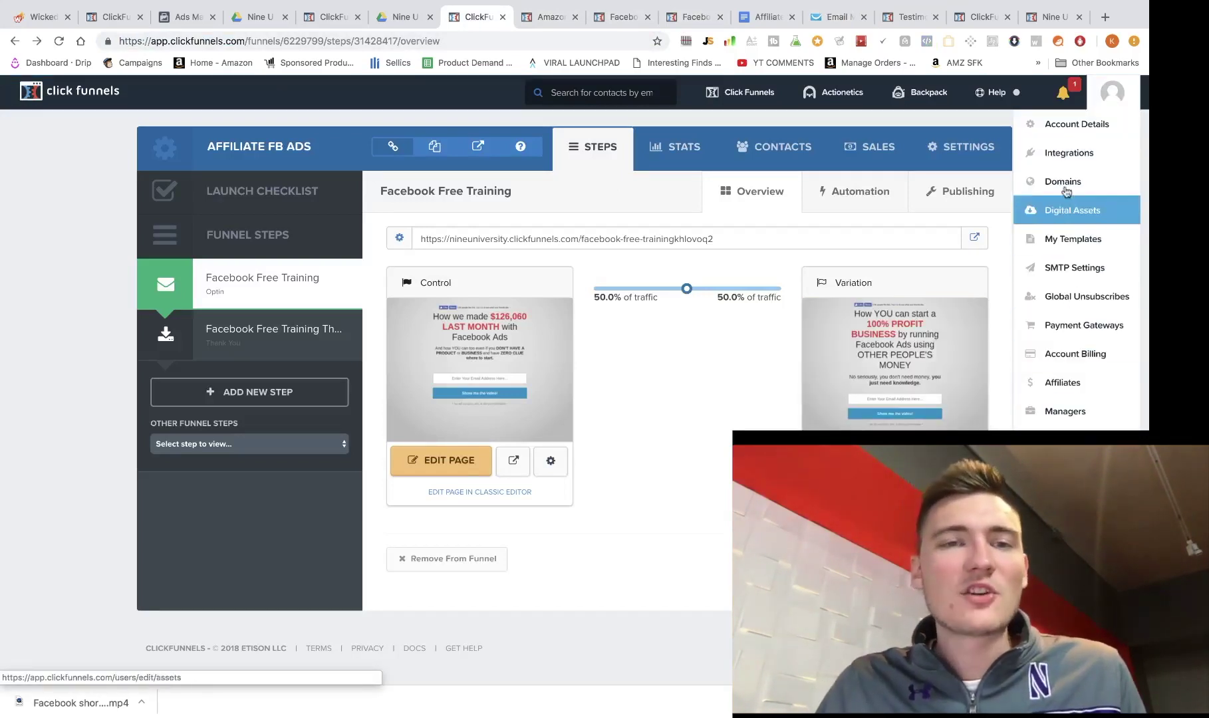
{"action": "left_click", "coordinate": [1060, 157]}
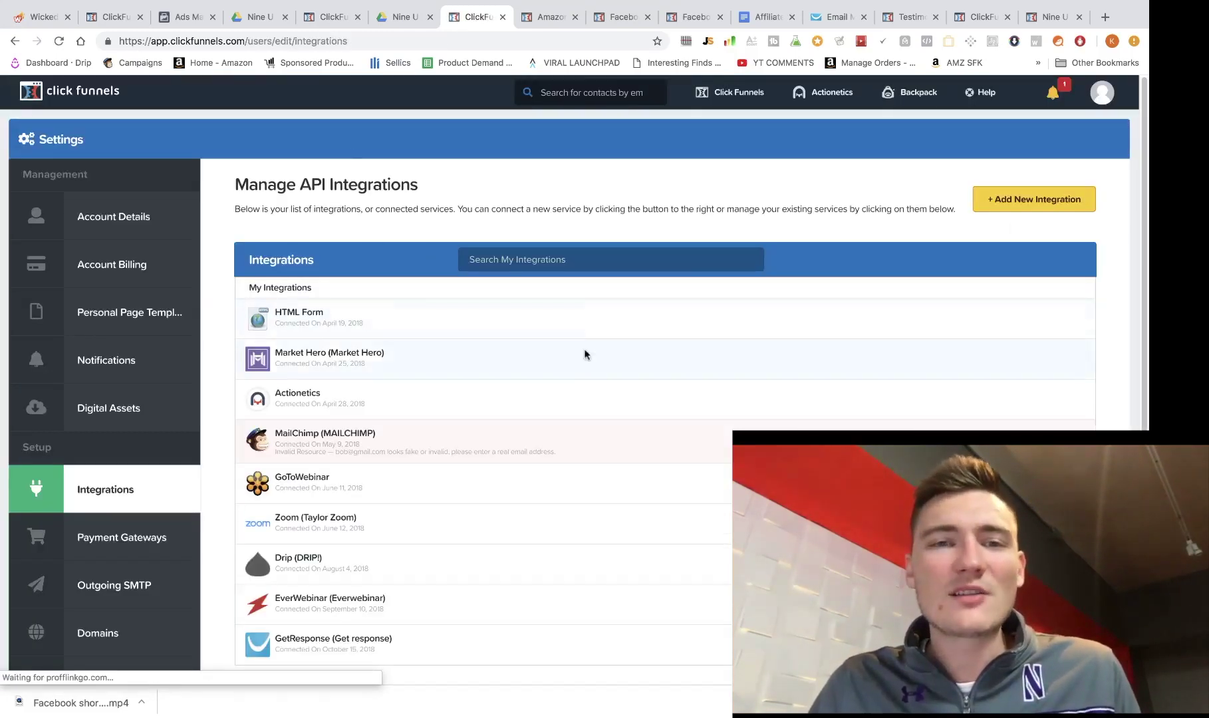
{"action": "left_click", "coordinate": [1059, 201]}
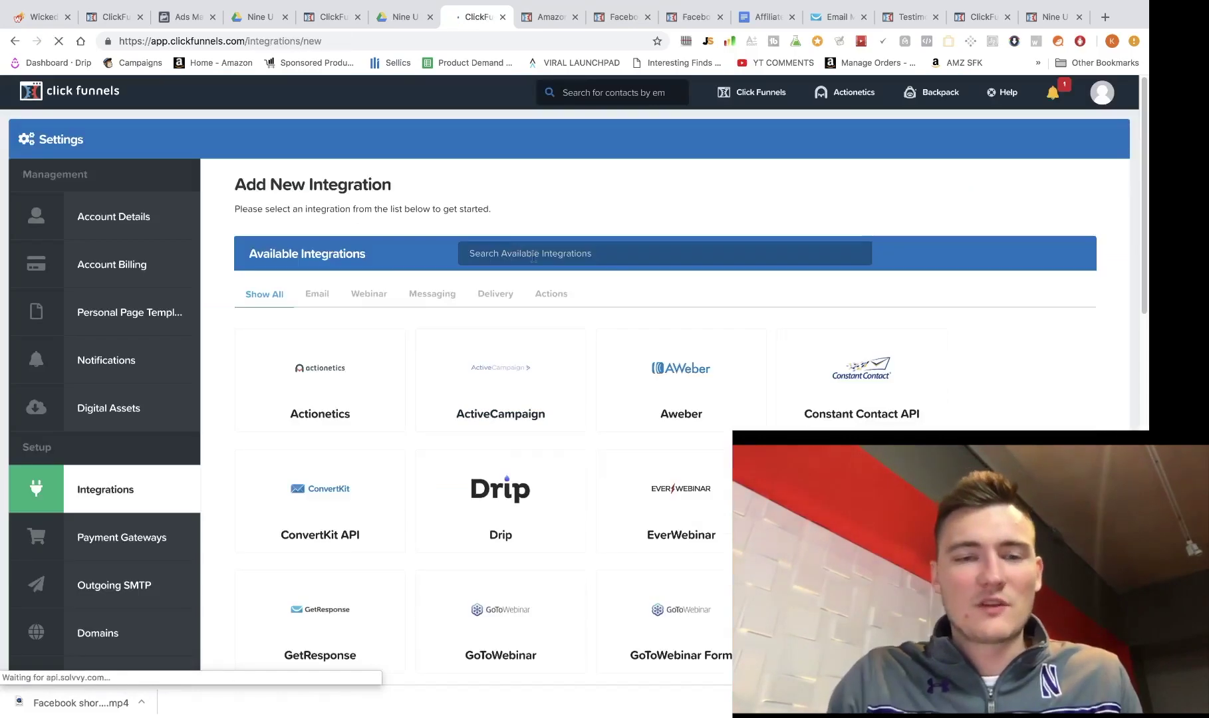
Step: Search the available integrations for "get" and choose GetResponse as the new integration
{"action": "left_click", "coordinate": [517, 248]}
{"action": "type", "text": "get response"}
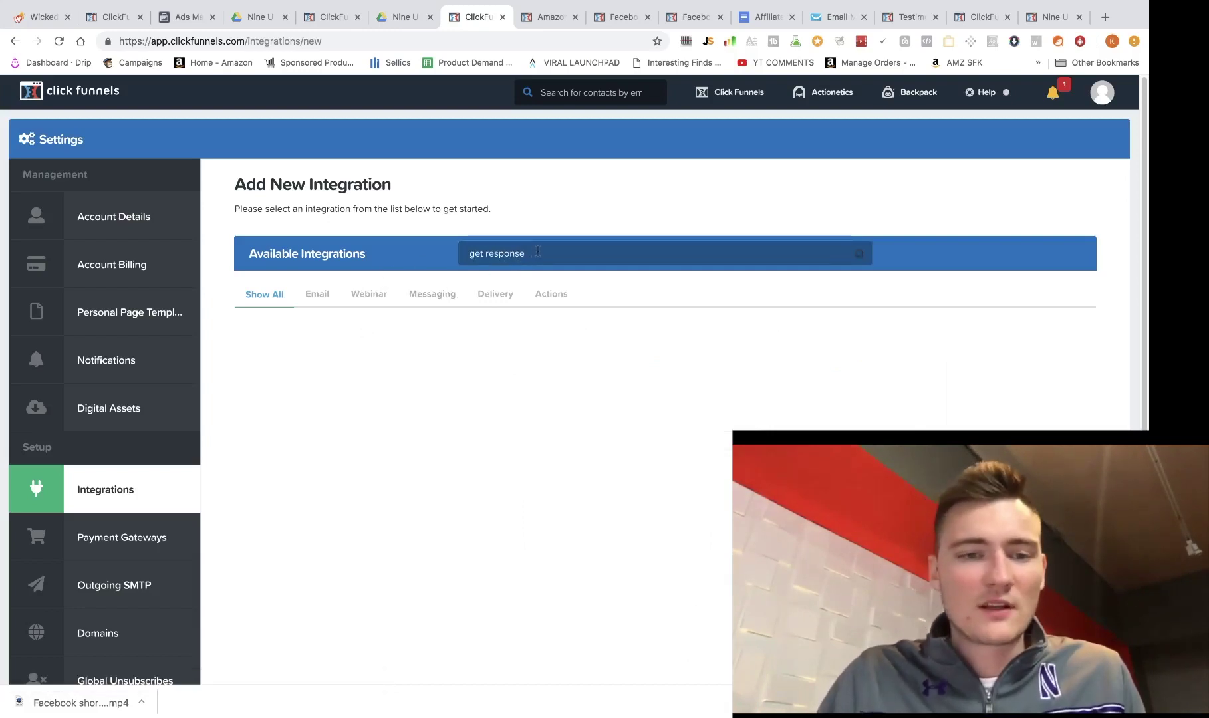
{"action": "key", "text": "BackSpace"}
{"action": "key", "text": "BackSpace"}
{"action": "key", "text": "BackSpace"}
{"action": "key", "text": "BackSpace"}
{"action": "key", "text": "BackSpace"}
{"action": "key", "text": "BackSpace"}
{"action": "key", "text": "BackSpace"}
{"action": "key", "text": "BackSpace"}
{"action": "key", "text": "BackSpace"}
{"action": "key", "text": "BackSpace"}
{"action": "key", "text": "BackSpace"}
{"action": "key", "text": "BackSpace"}
{"action": "type", "text": "get"}
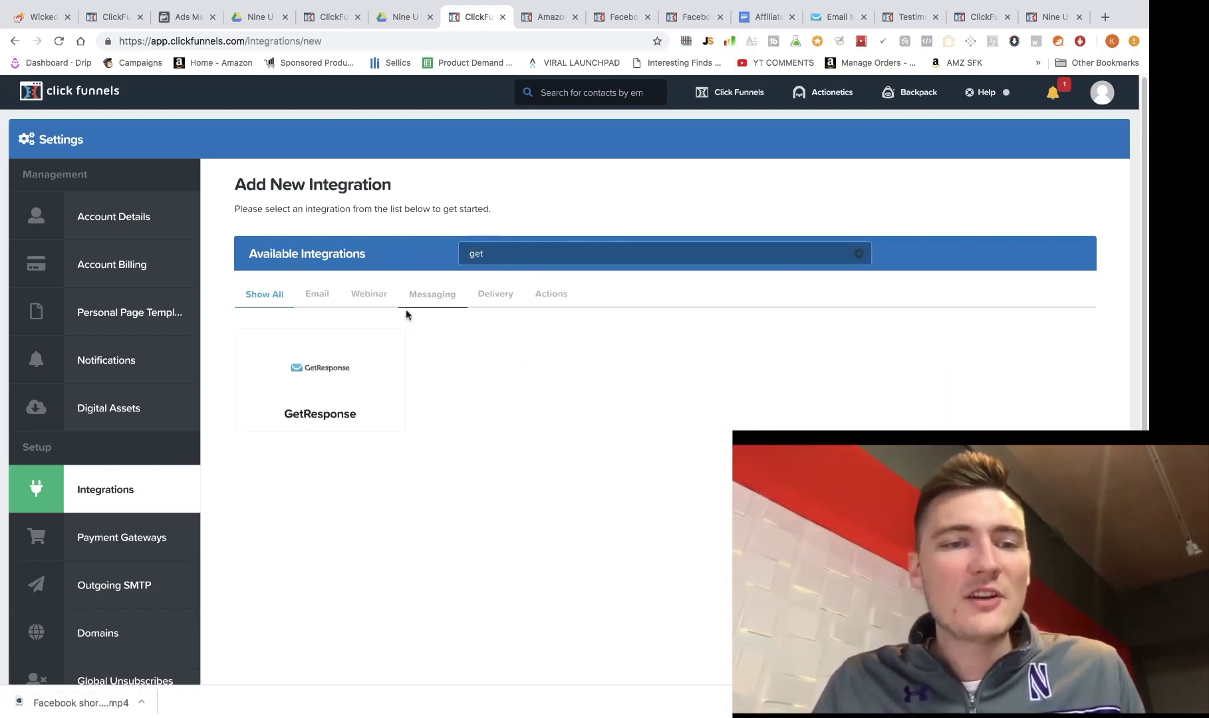
{"action": "left_click", "coordinate": [323, 383]}
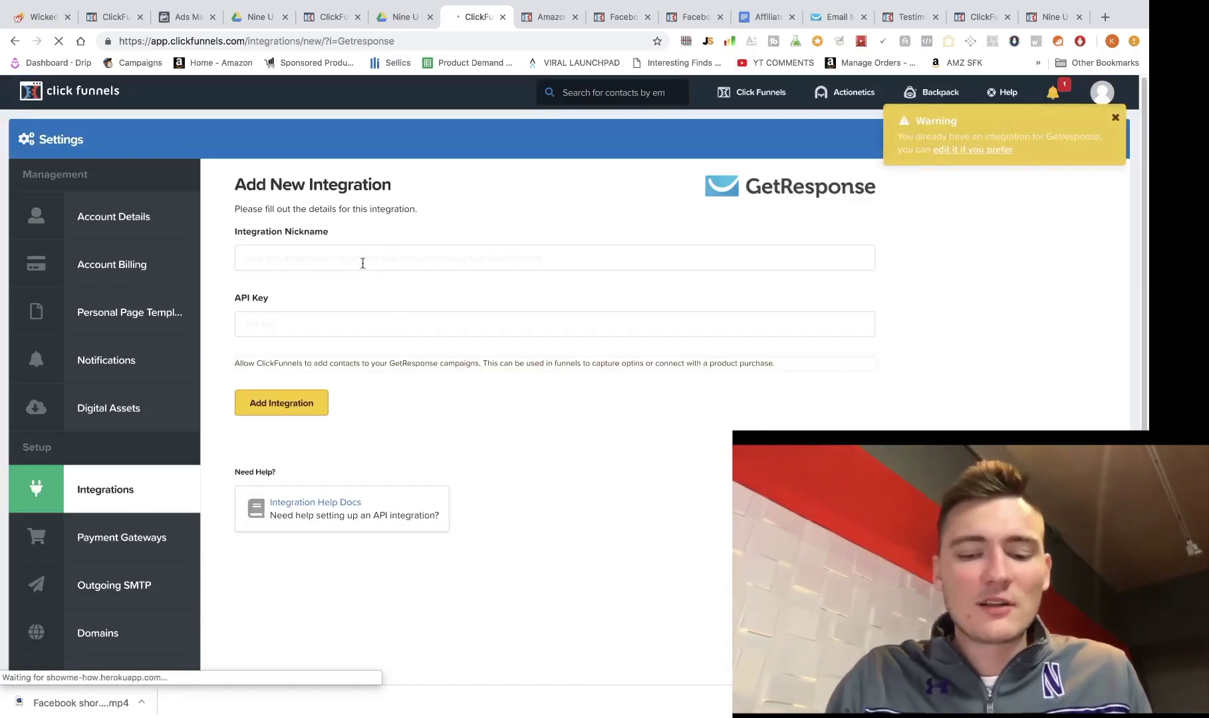
Step: Nickname the integration "Get response", paste the GetResponse API key into the API key field, and clear that field again
{"action": "type", "text": "Cl"}
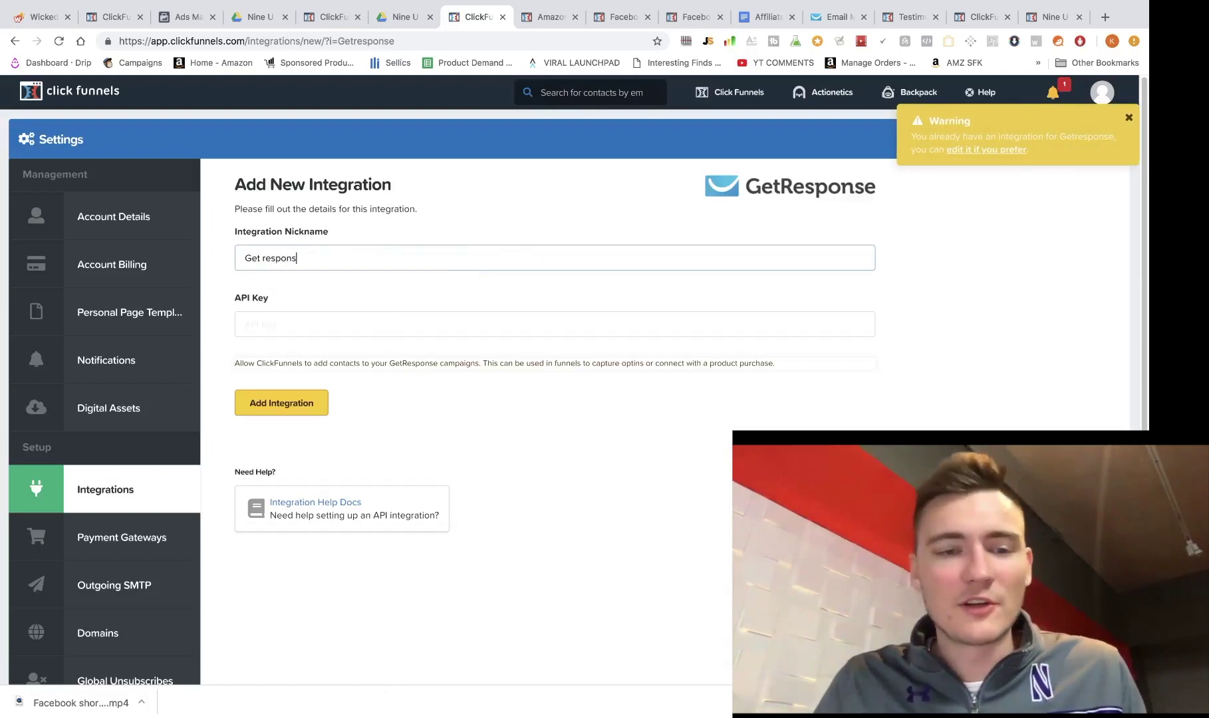
{"action": "left_click", "coordinate": [330, 321]}
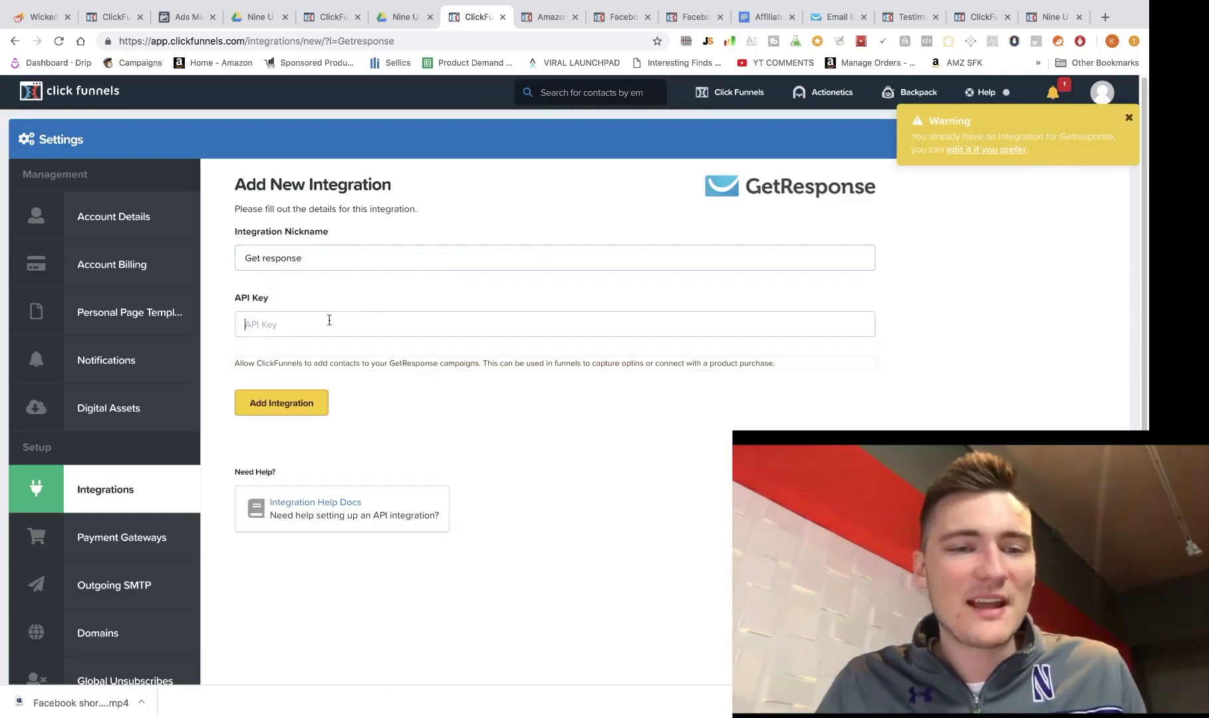
{"action": "key", "text": "super+v"}
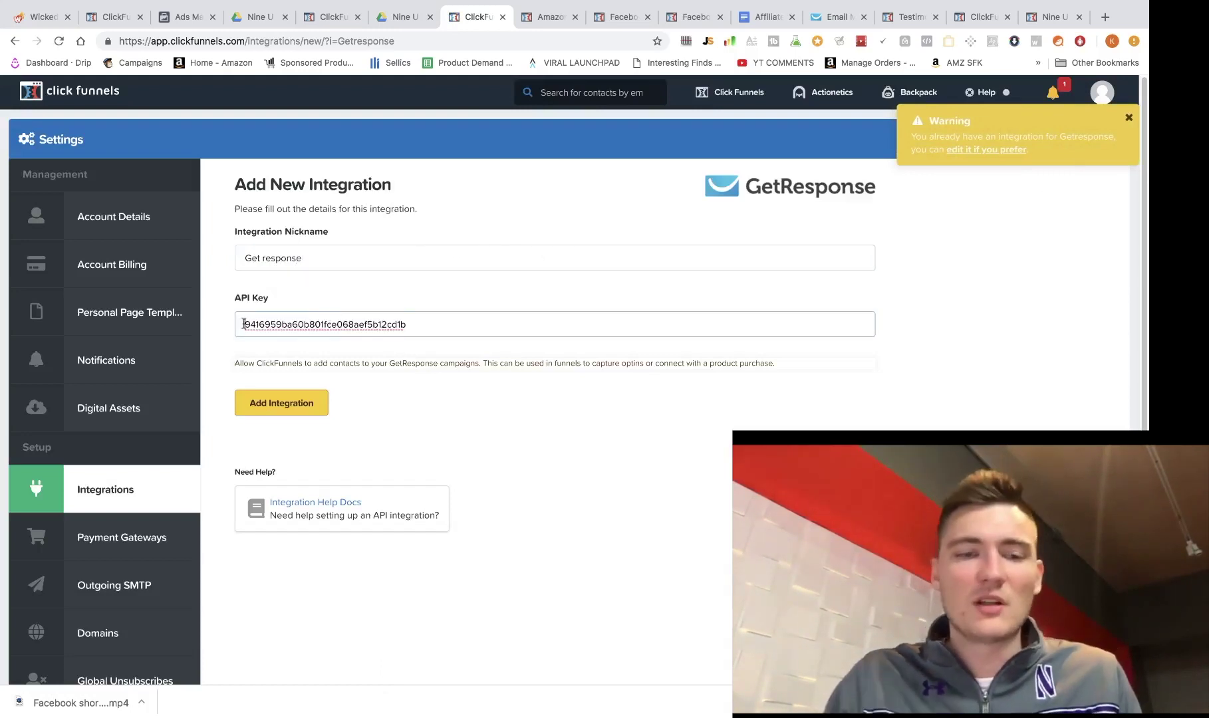
{"action": "double_click", "coordinate": [464, 324]}
{"action": "key", "text": "BackSpace"}
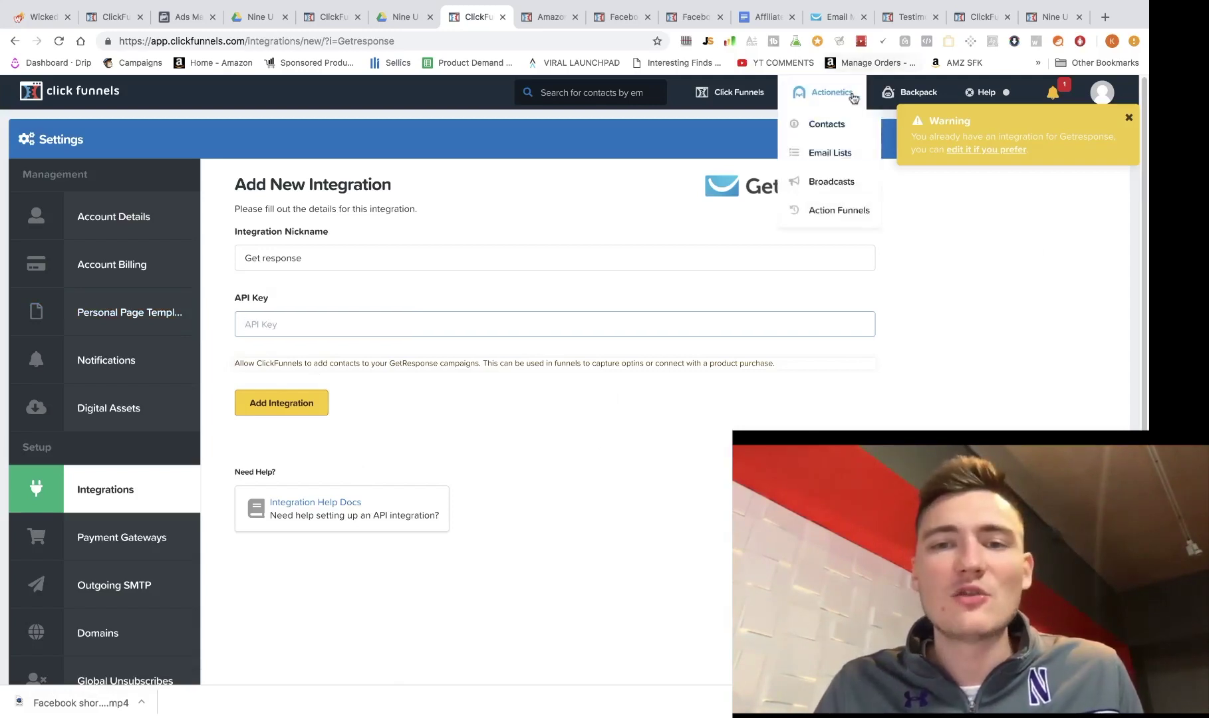
Step: Leave the integration form and open the Affiliate FB Ads funnel from the list of funnels
{"action": "mouse_move", "coordinate": [719, 95]}
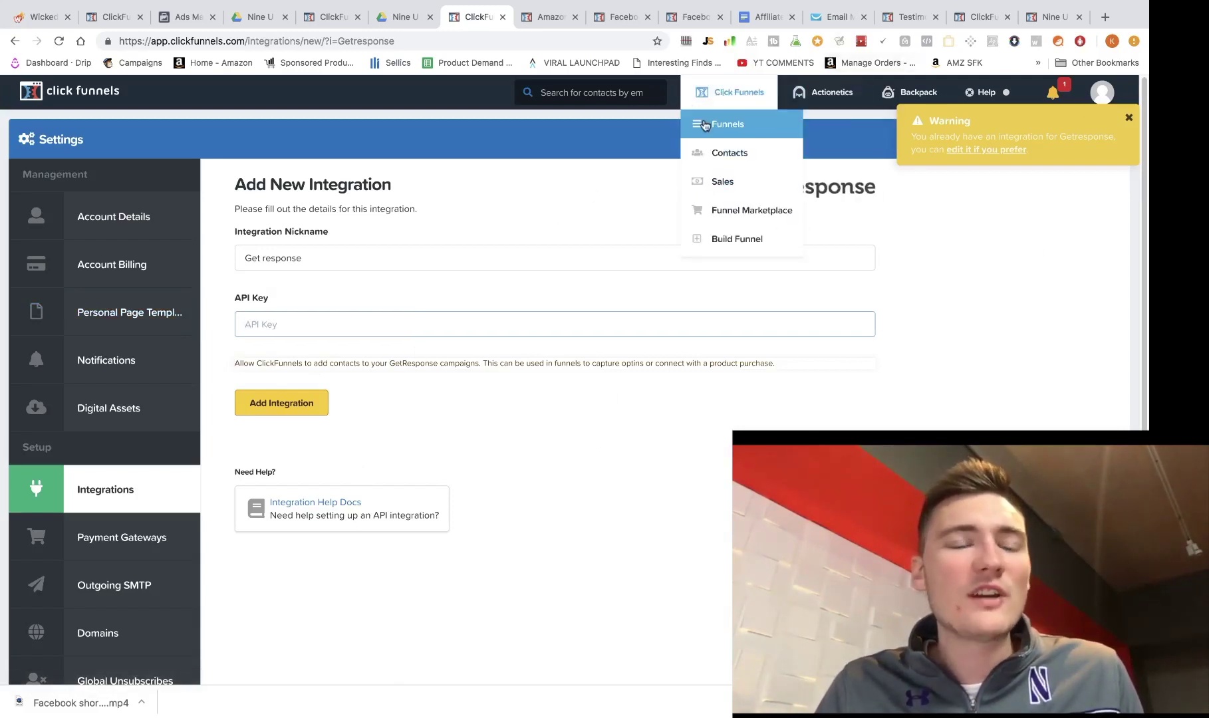
{"action": "left_click", "coordinate": [728, 123]}
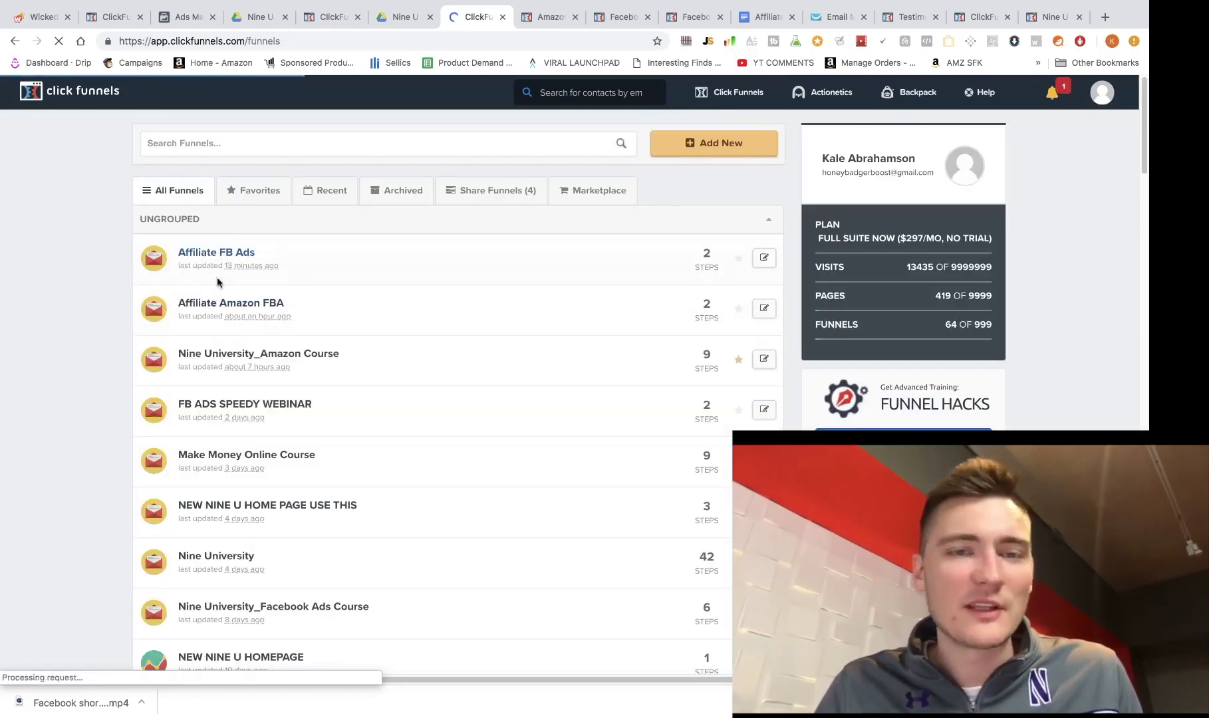
{"action": "left_click", "coordinate": [230, 253]}
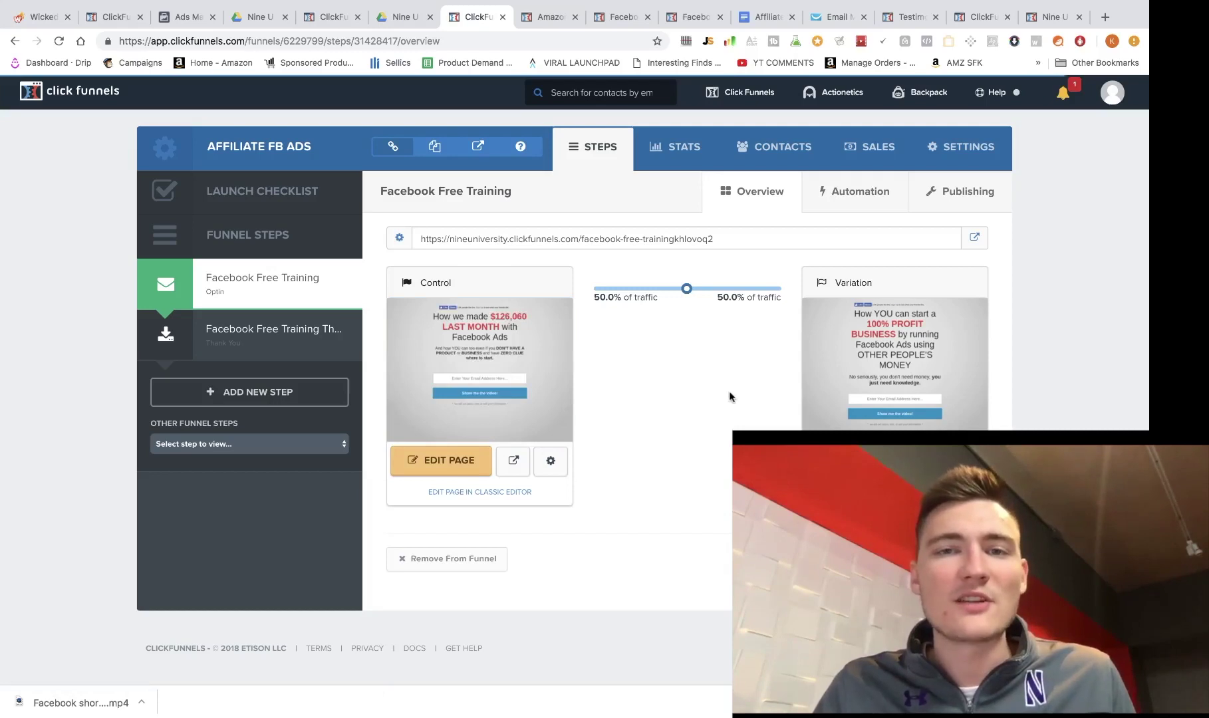
Step: Switch to GetResponse, open the contact lists and start a new list with the name amazonfba
{"action": "left_click", "coordinate": [815, 24]}
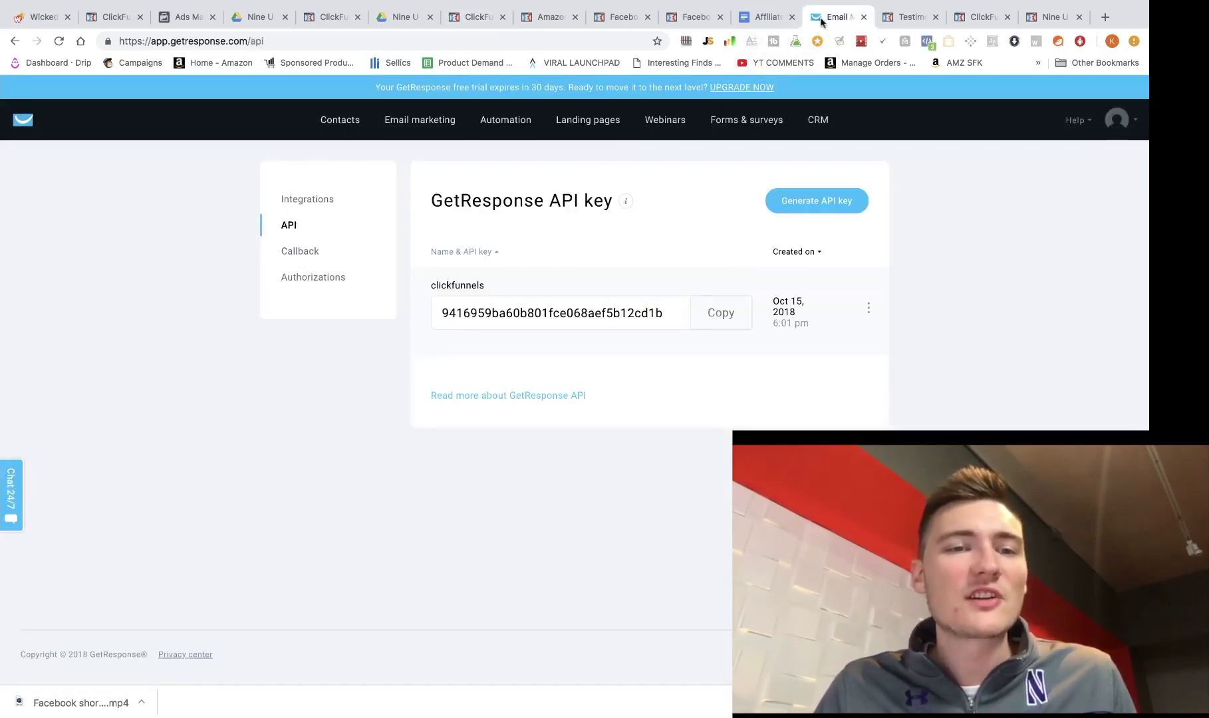
{"action": "left_click", "coordinate": [334, 126]}
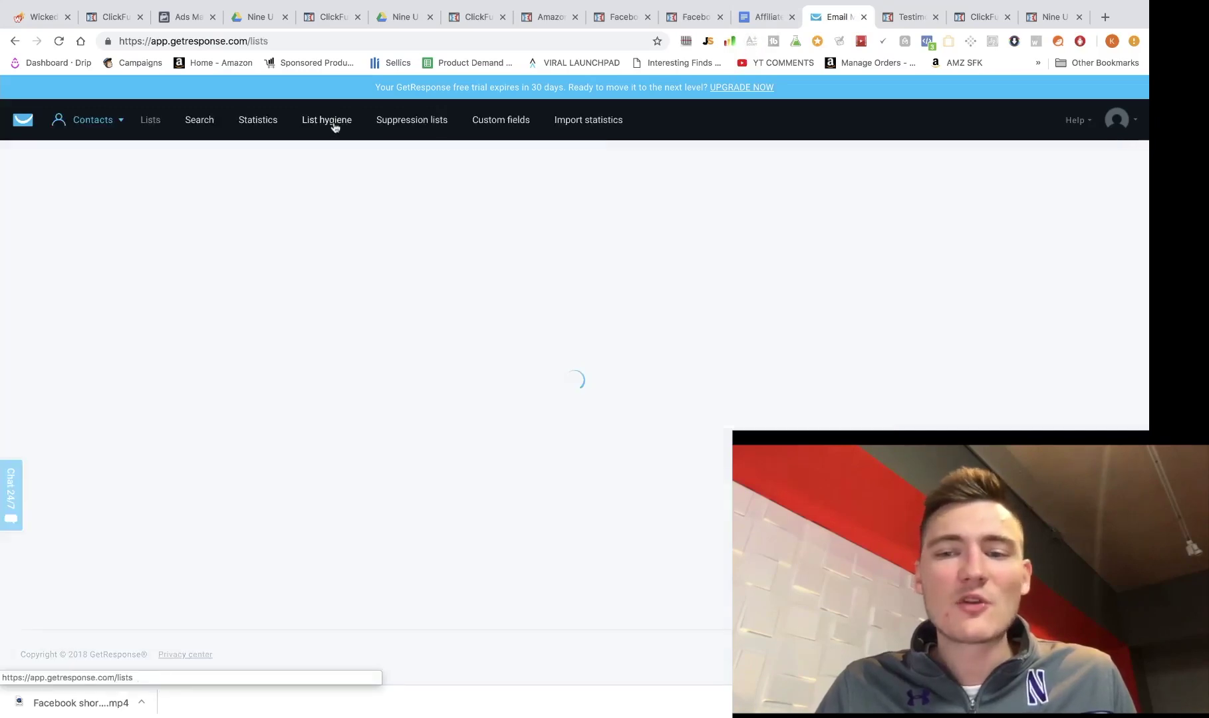
{"action": "left_click", "coordinate": [965, 322]}
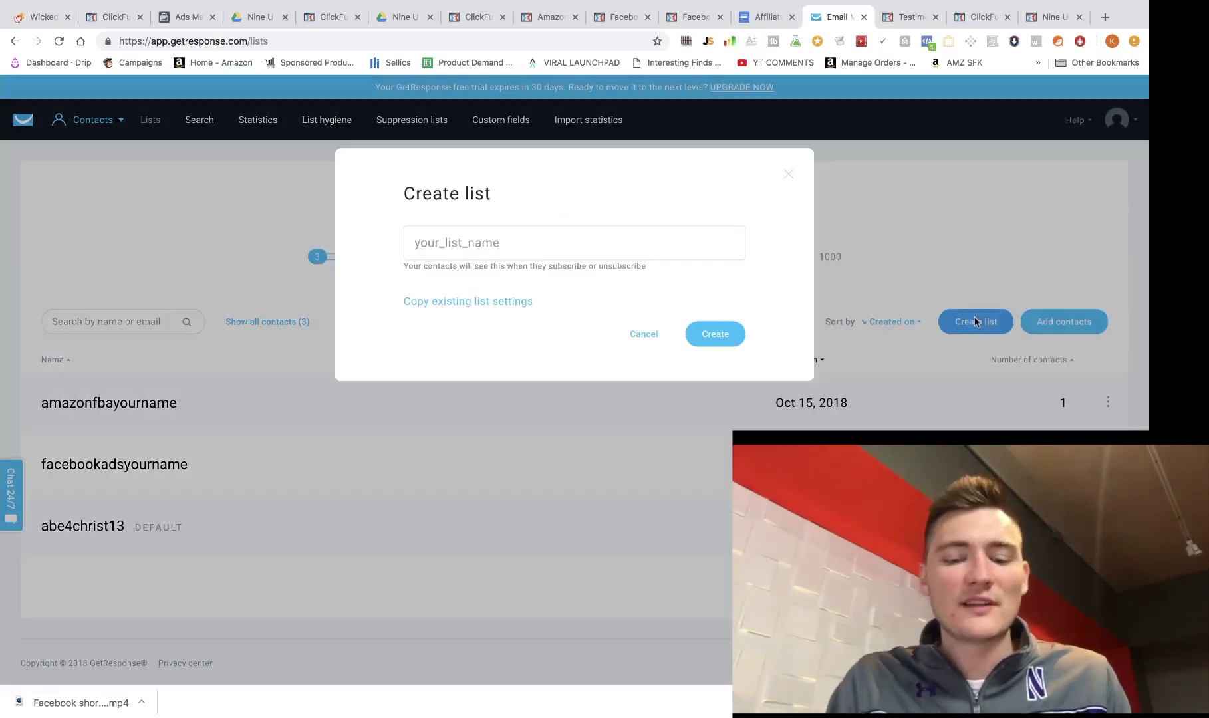
{"action": "left_click", "coordinate": [506, 253]}
{"action": "type", "text": "am"}
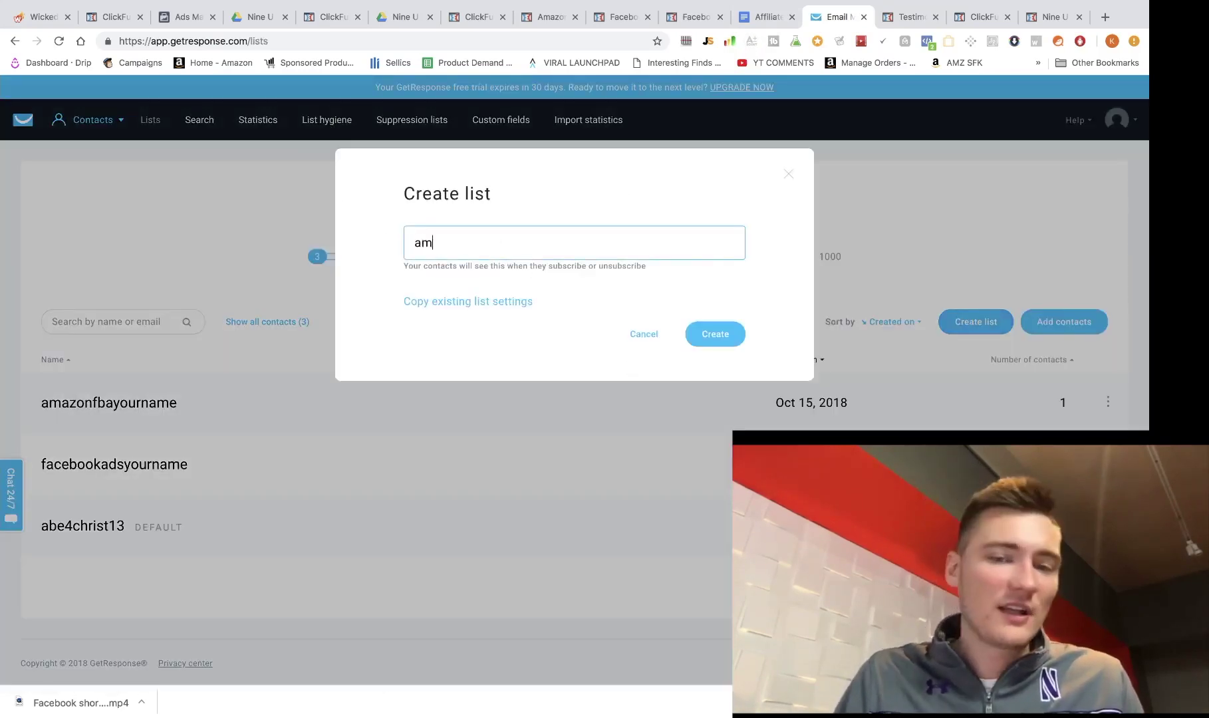
{"action": "type", "text": "azonfba"}
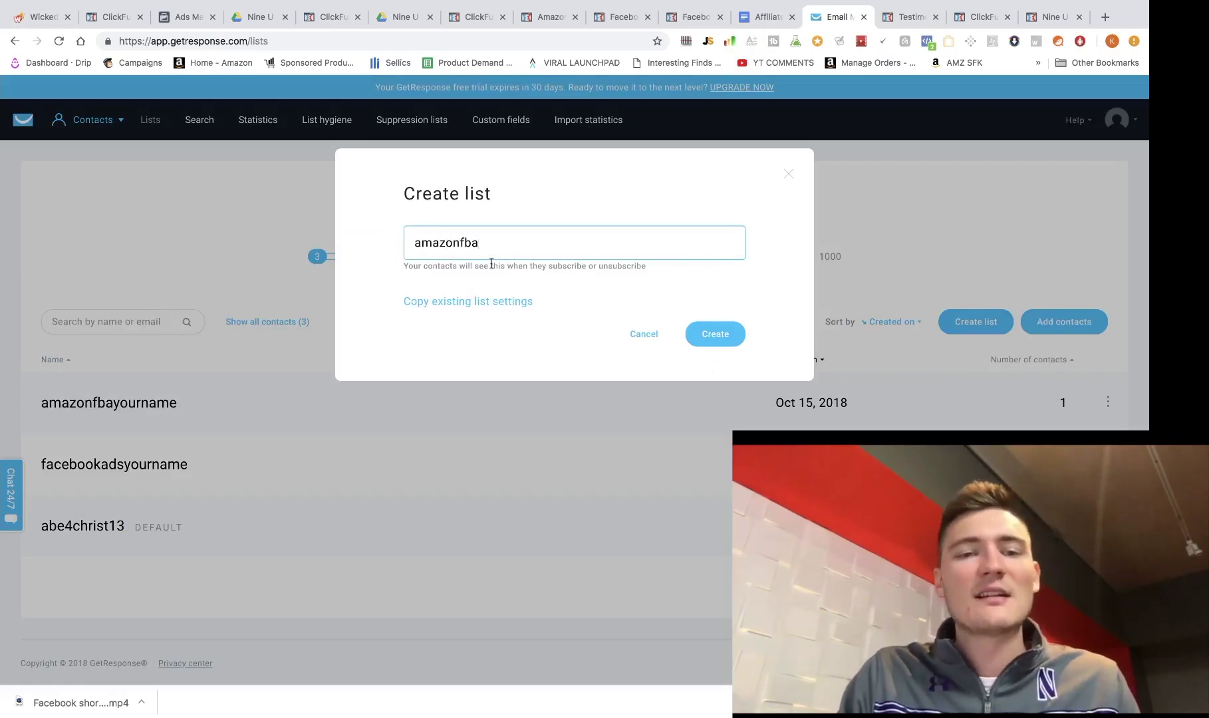
{"action": "key", "text": "BackSpace"}
{"action": "key", "text": "BackSpace"}
{"action": "key", "text": "BackSpace"}
{"action": "key", "text": "BackSpace"}
{"action": "key", "text": "BackSpace"}
{"action": "key", "text": "BackSpace"}
{"action": "key", "text": "BackSpace"}
{"action": "key", "text": "BackSpace"}
{"action": "key", "text": "BackSpace"}
{"action": "type", "text": "faceb"}
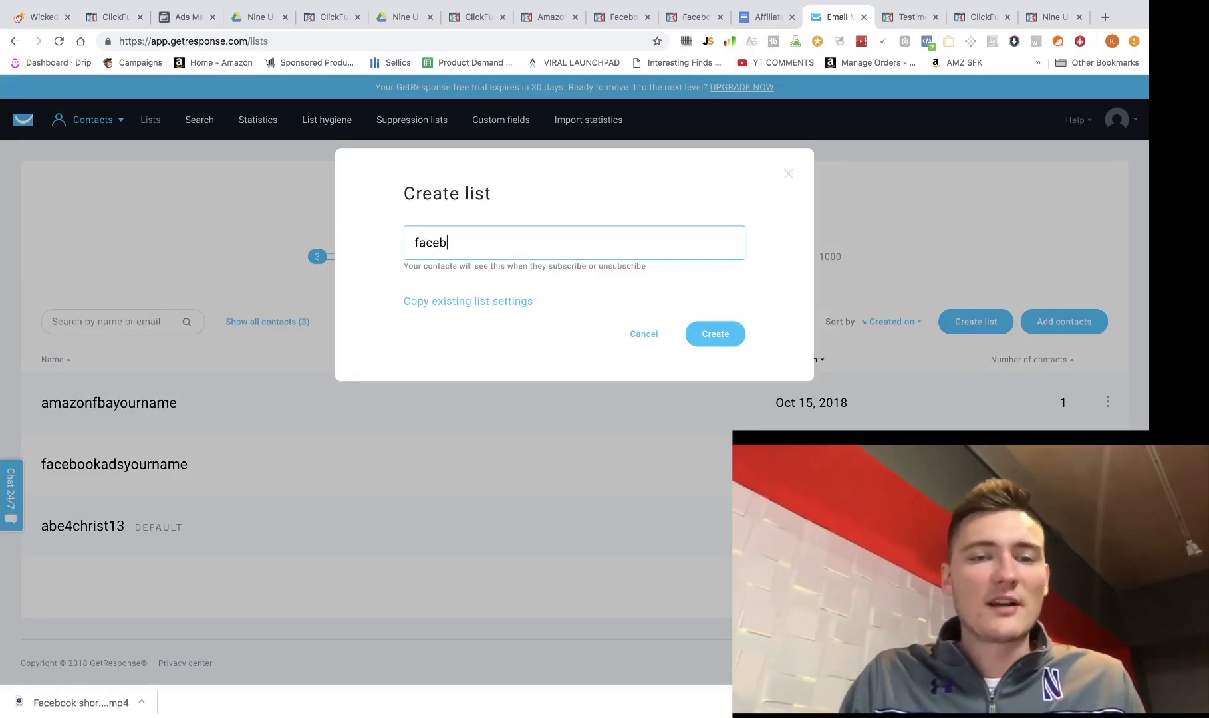
{"action": "type", "text": "ookad"}
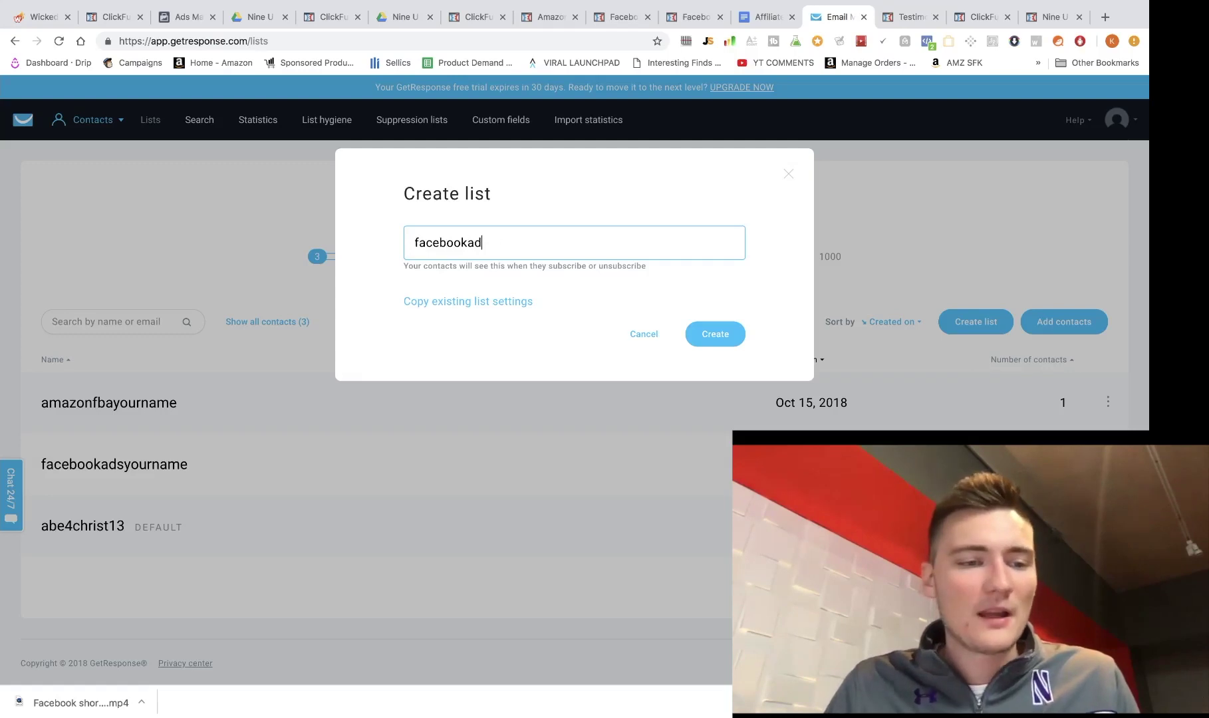
{"action": "left_click", "coordinate": [639, 334]}
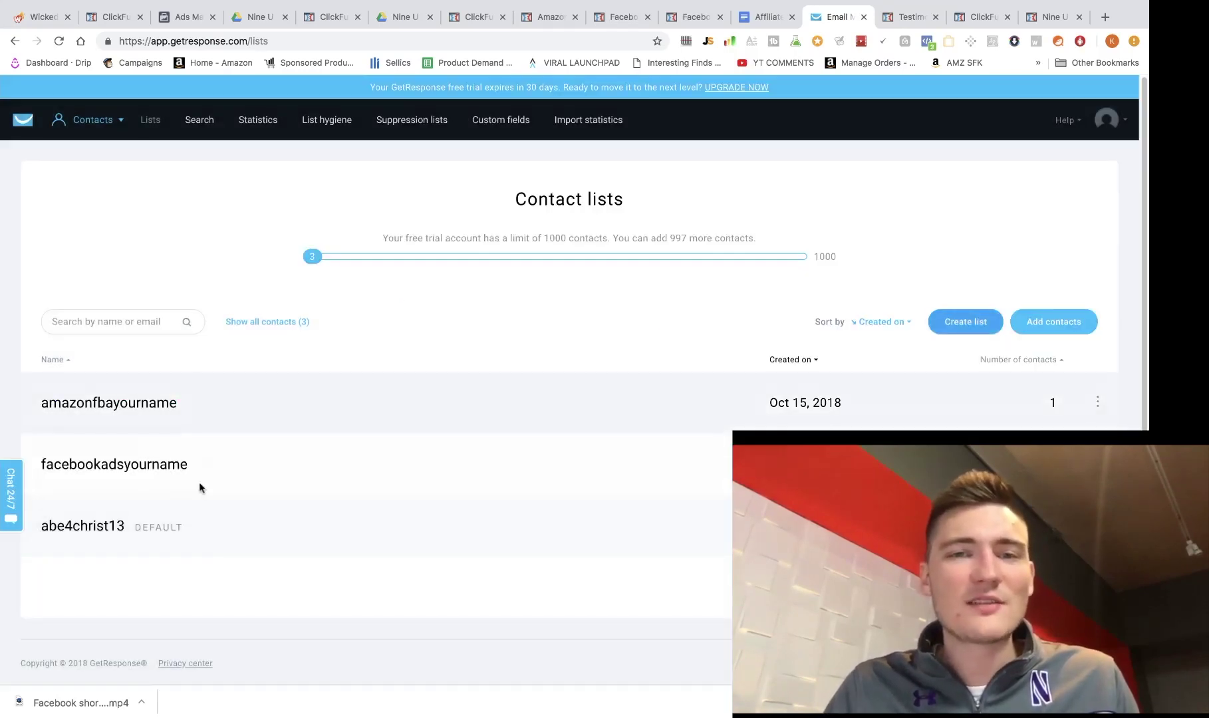
Step: Close the two open Facebook free training thank-you pages and open the control page of the Facebook Free Training step for editing in ClickFunnels
{"action": "left_click", "coordinate": [706, 20]}
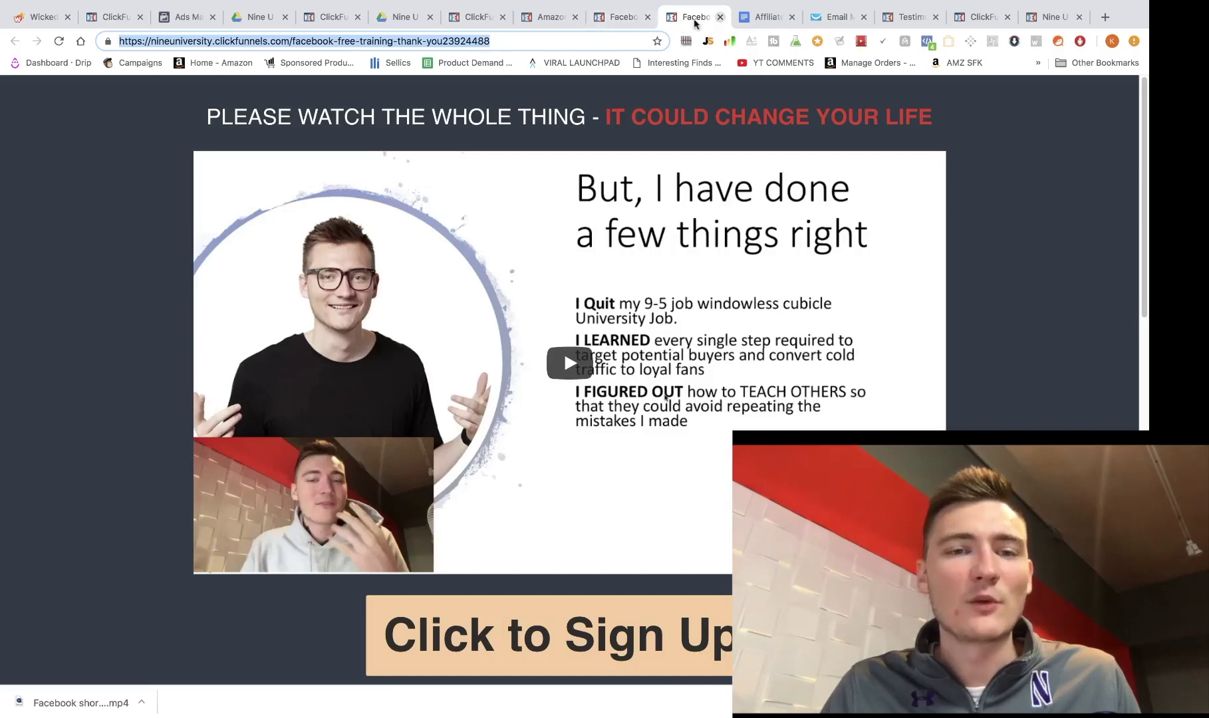
{"action": "key", "text": "super+w"}
{"action": "left_click", "coordinate": [639, 20]}
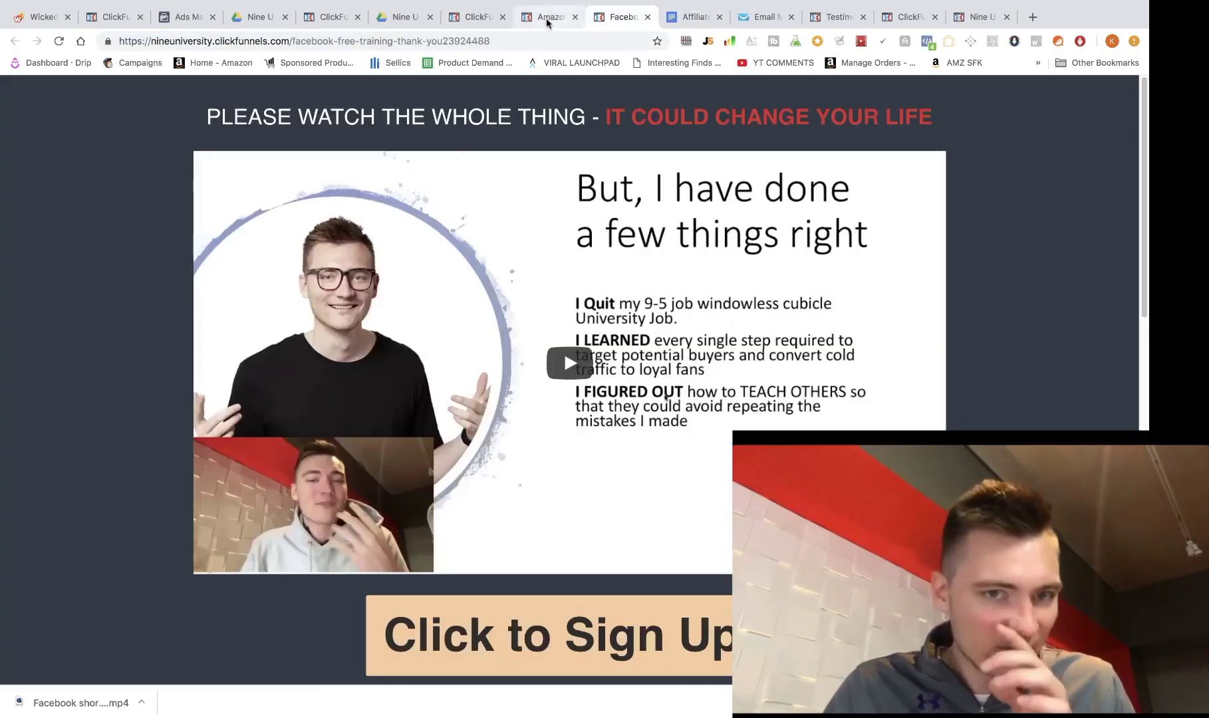
{"action": "key", "text": "super+w"}
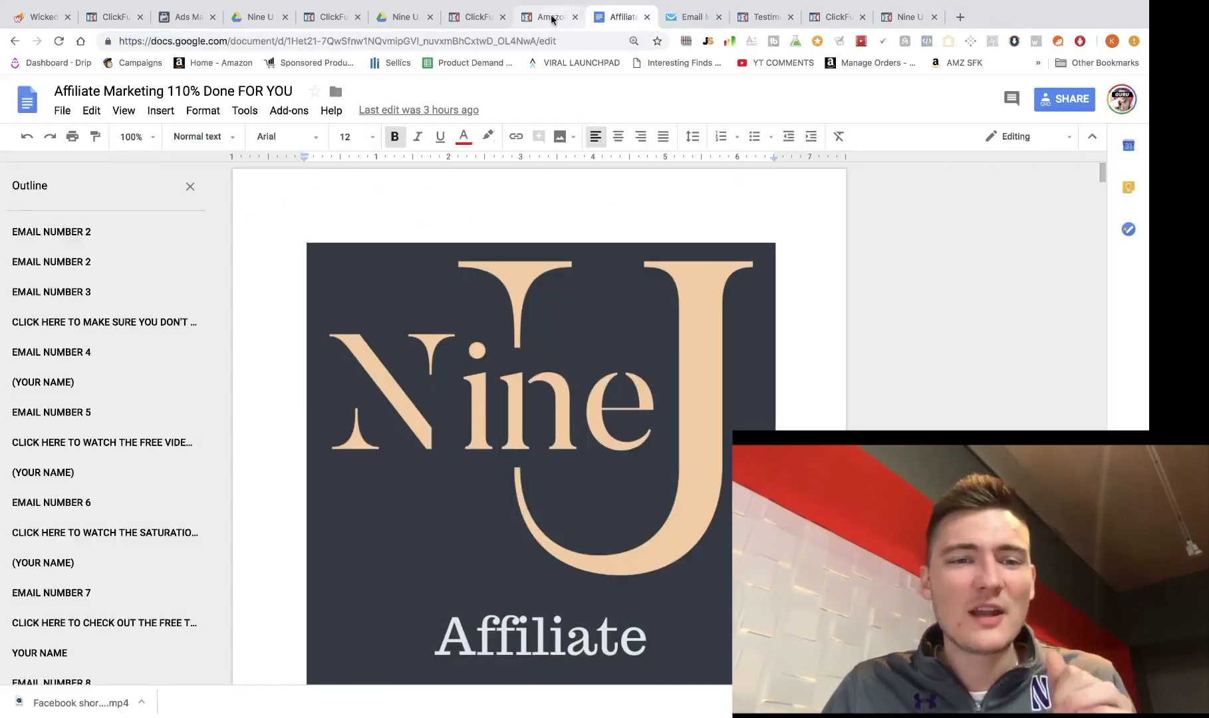
{"action": "left_click", "coordinate": [551, 18]}
{"action": "left_click", "coordinate": [462, 22]}
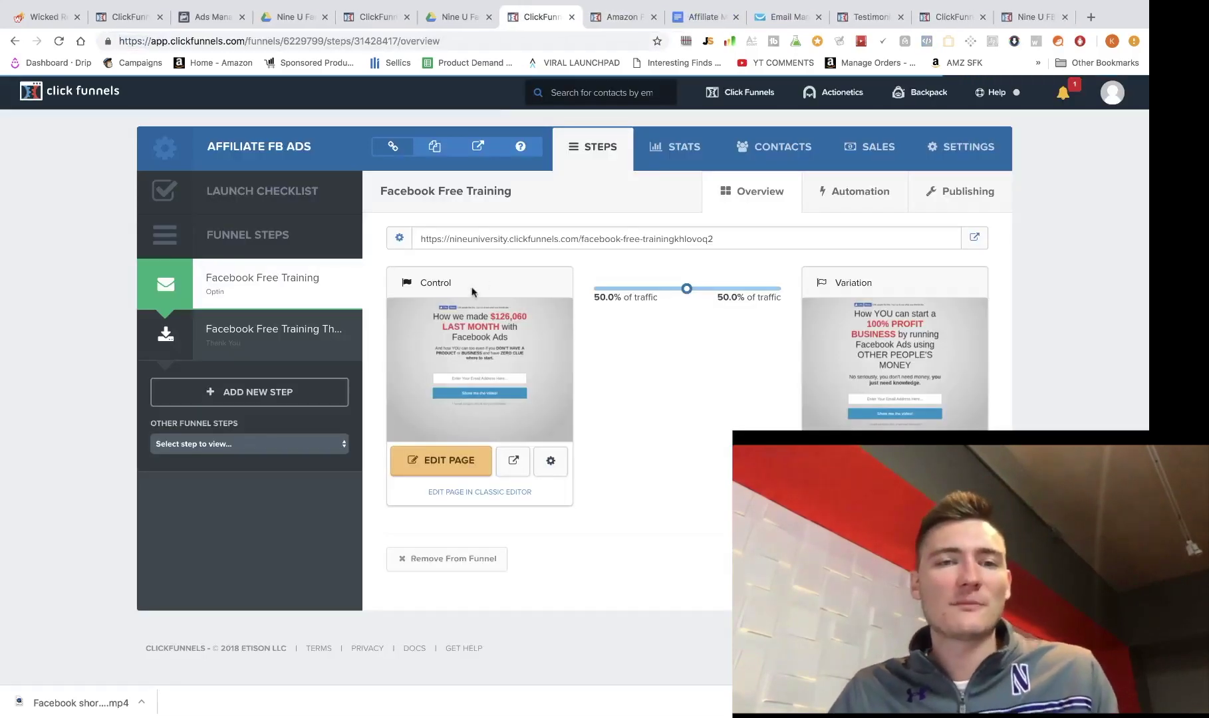
{"action": "left_click", "coordinate": [442, 466]}
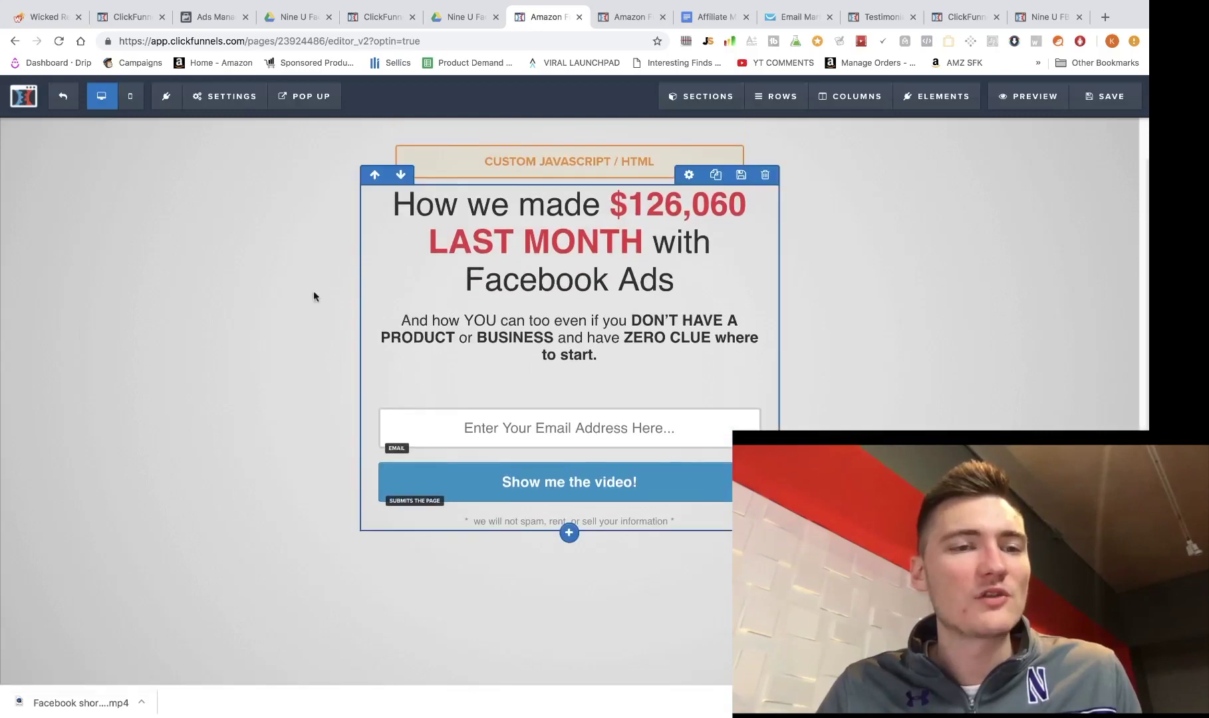
Step: Set the page's email integration to Get response (Getresponse) with the action Add To Campaign and the list facebookadsyourname
{"action": "left_click", "coordinate": [223, 96]}
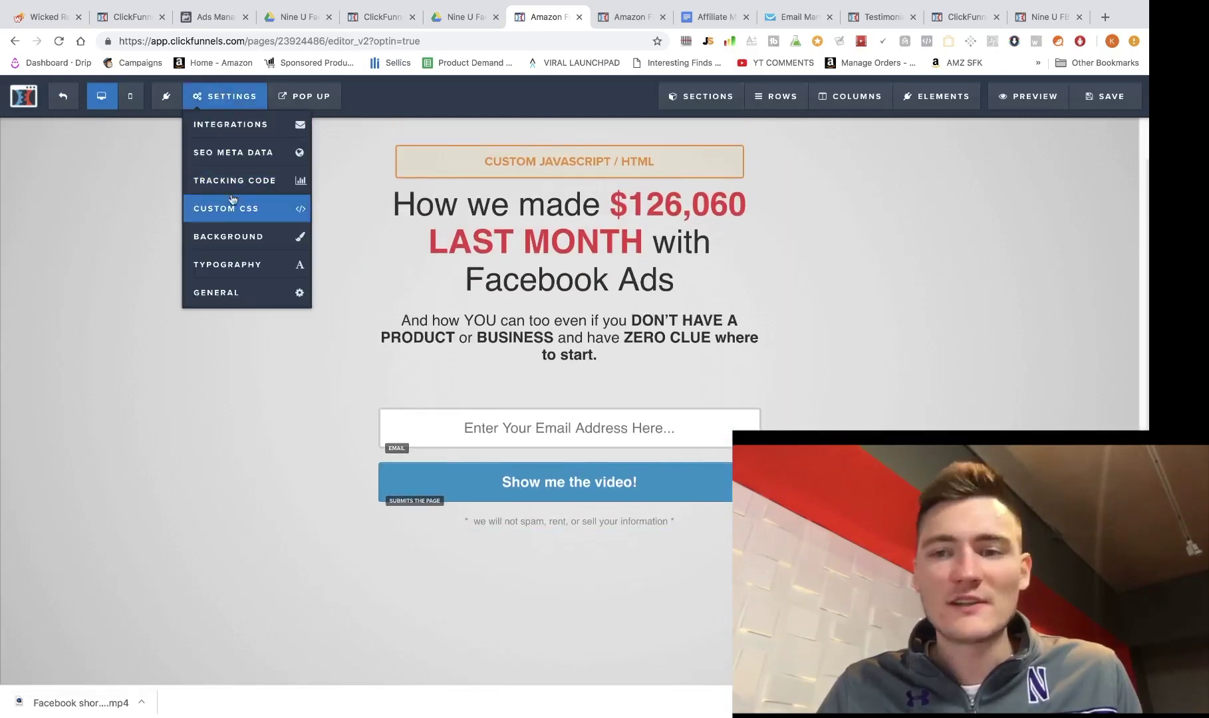
{"action": "left_click", "coordinate": [231, 128]}
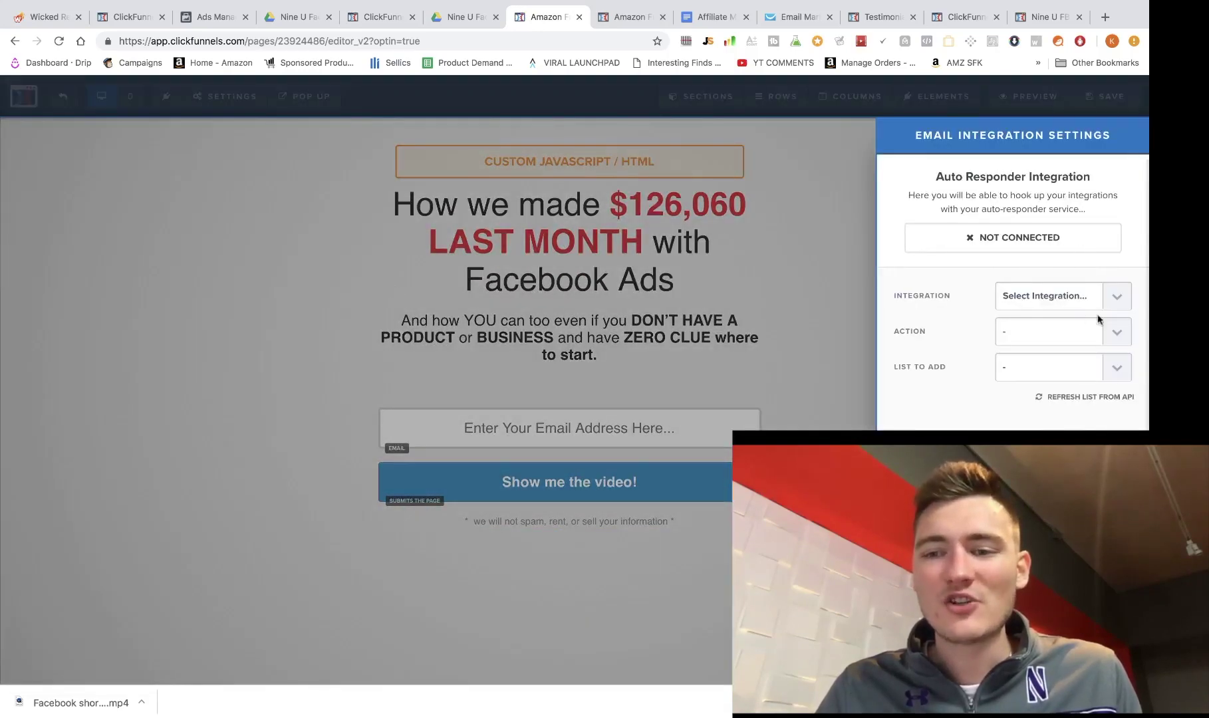
{"action": "left_click", "coordinate": [1080, 302]}
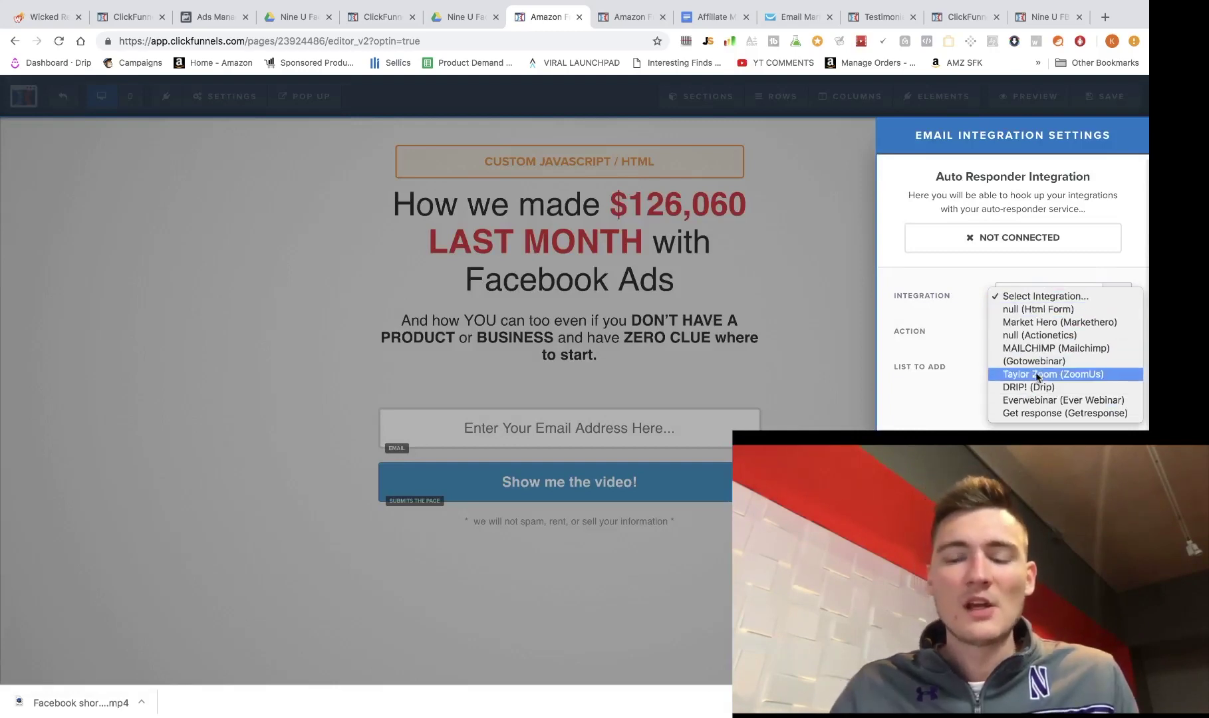
{"action": "left_click", "coordinate": [1035, 413]}
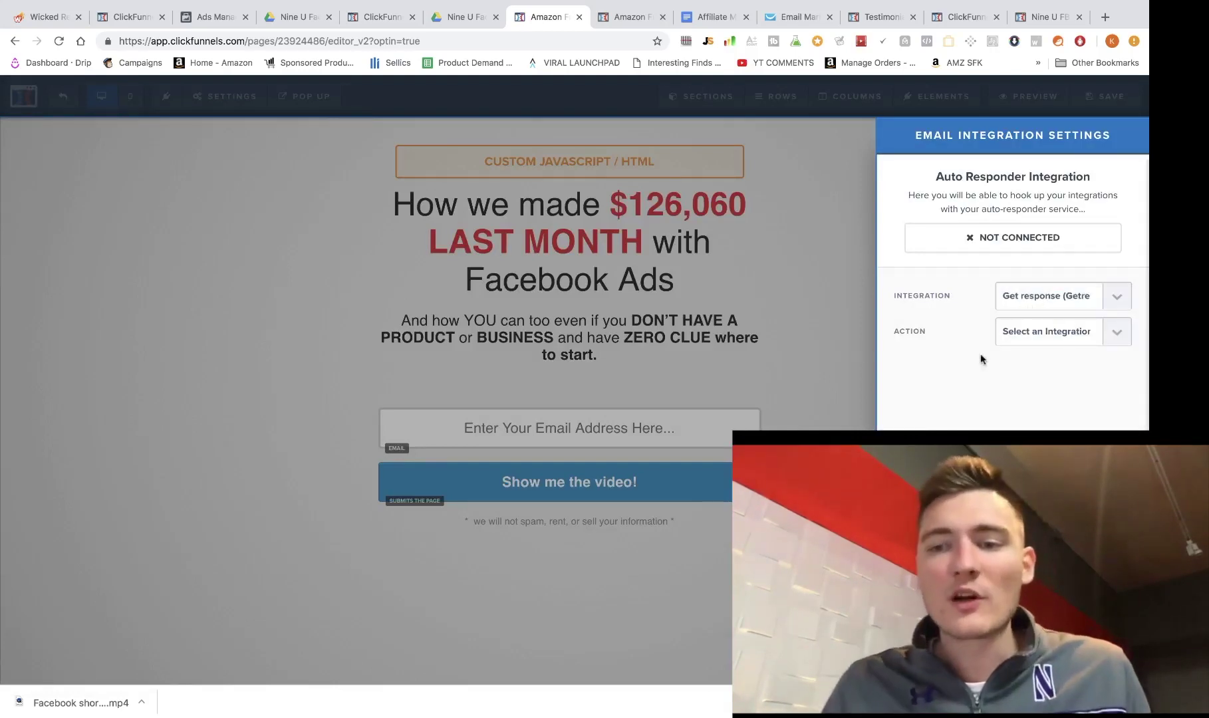
{"action": "left_click", "coordinate": [1064, 345]}
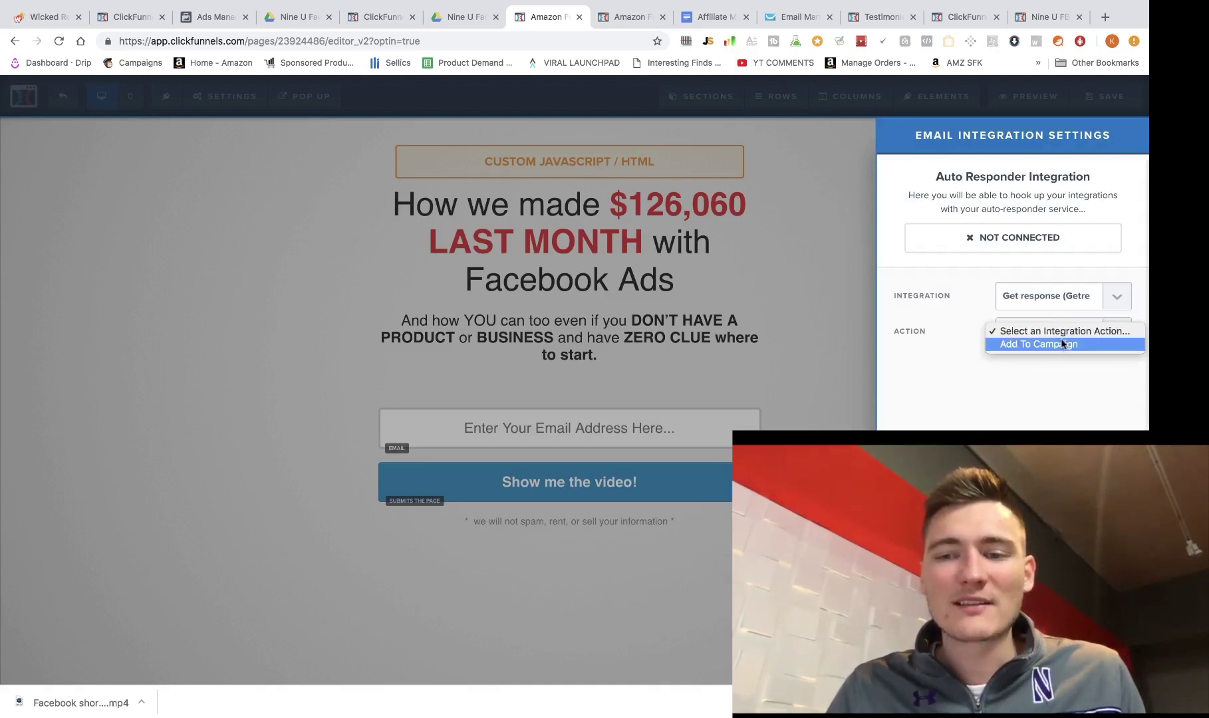
{"action": "left_click", "coordinate": [1053, 349]}
{"action": "left_click", "coordinate": [1044, 367]}
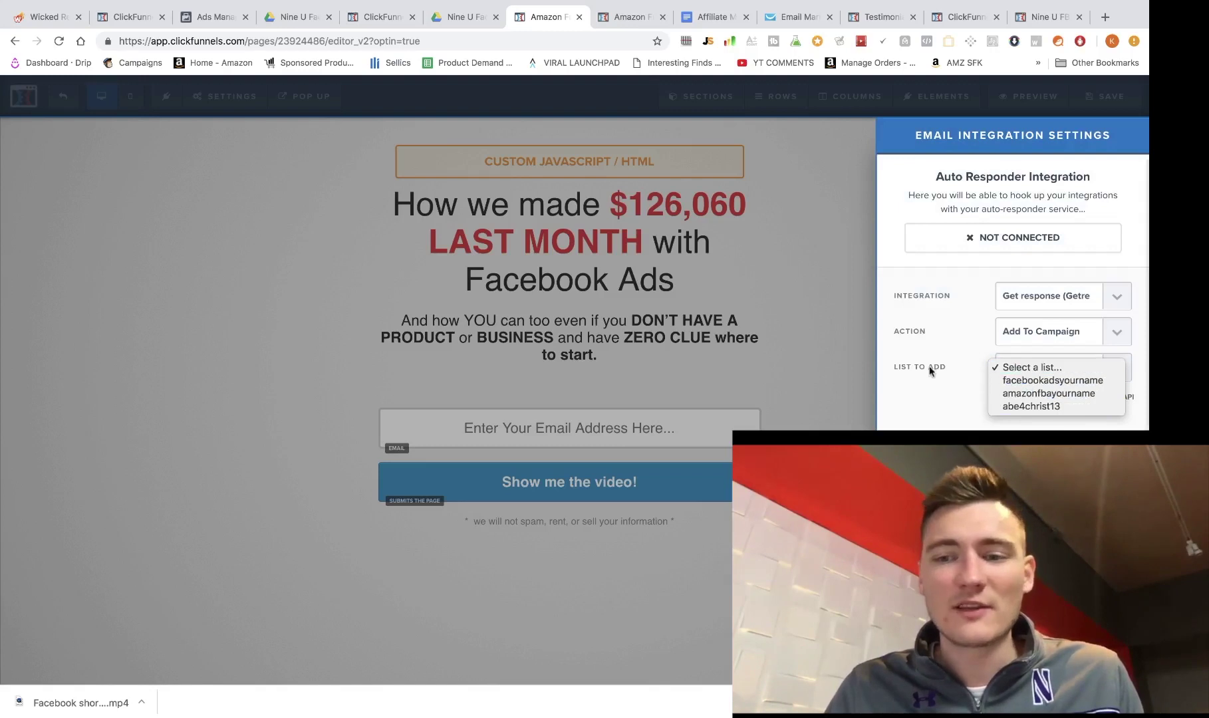
{"action": "left_click", "coordinate": [1033, 382]}
{"action": "left_click", "coordinate": [818, 383]}
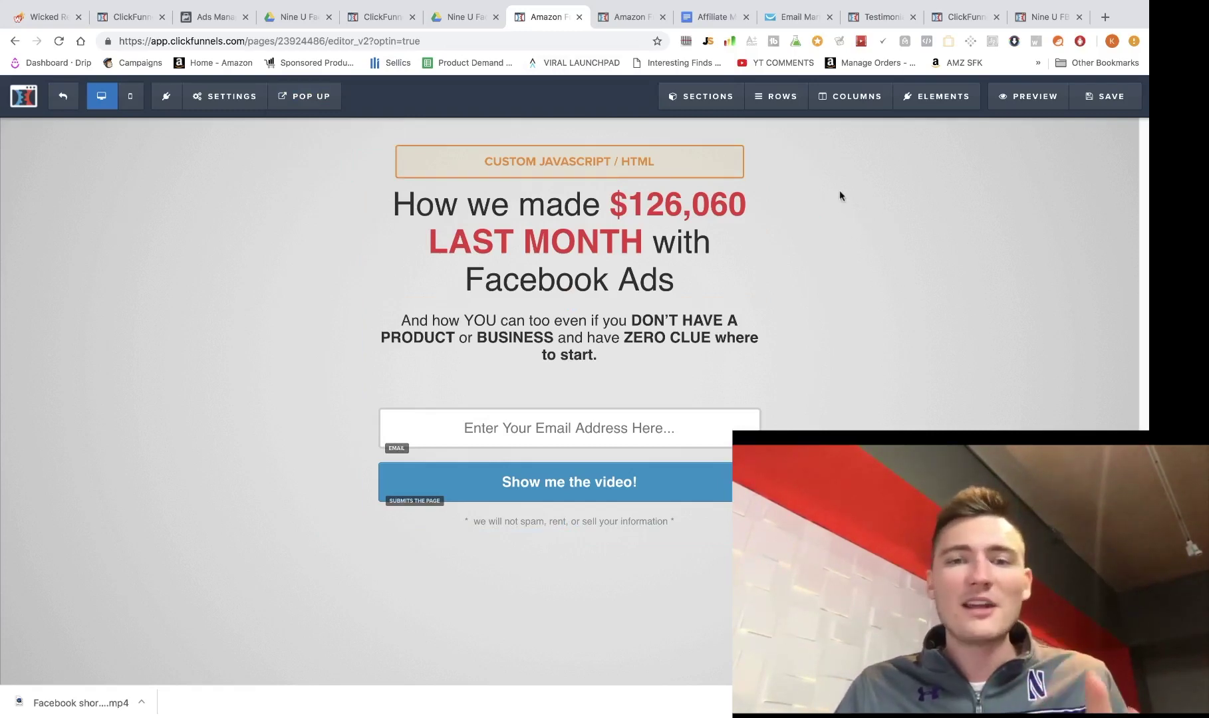
Step: Switch to GetResponse, open the automation messages and create a new draft message
{"action": "left_click", "coordinate": [708, 26]}
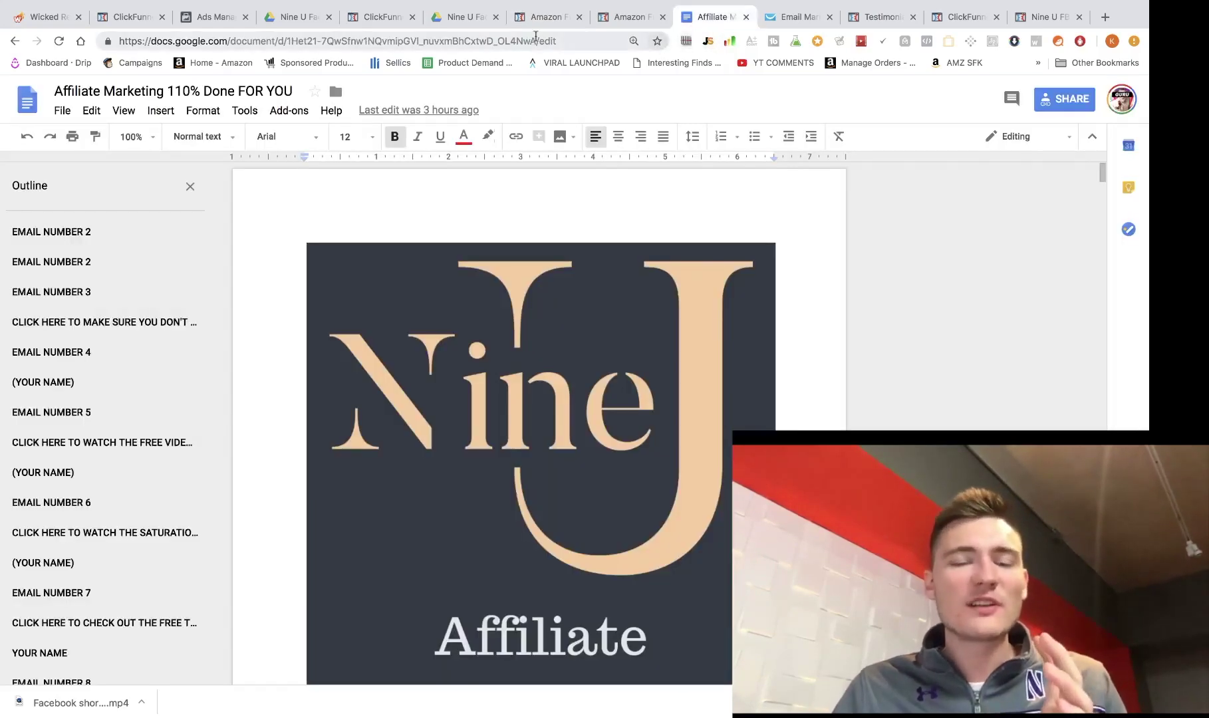
{"action": "left_click", "coordinate": [544, 18]}
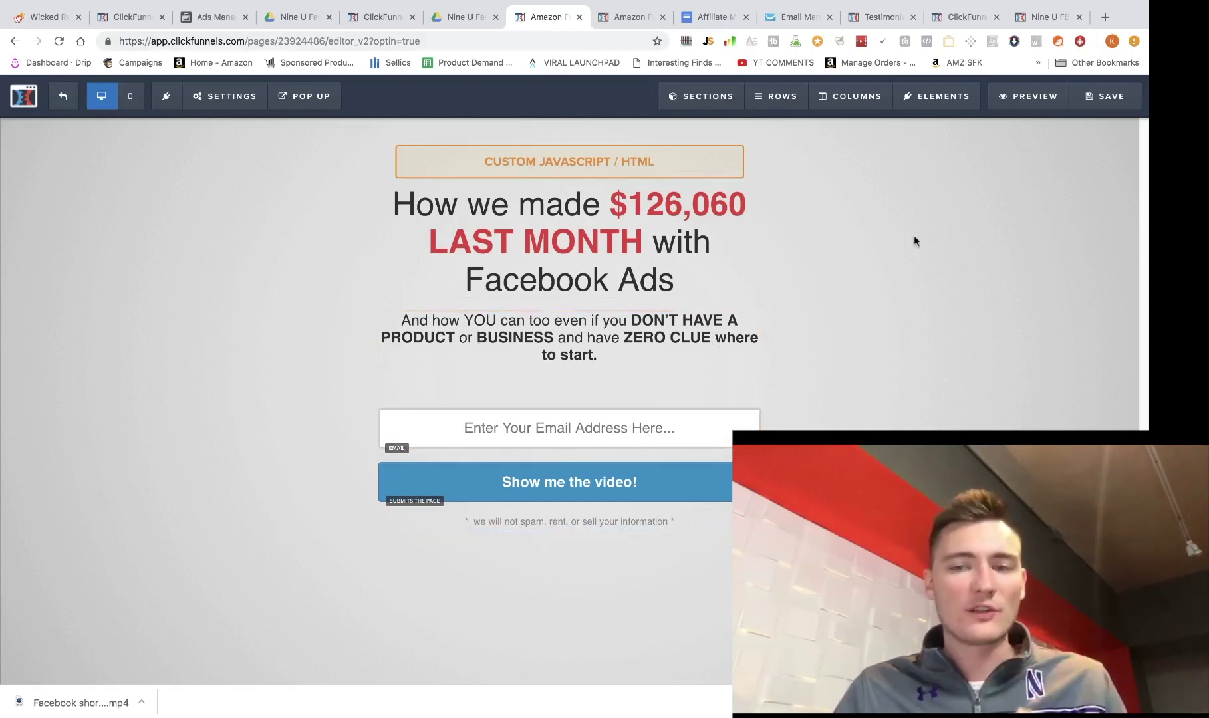
{"action": "left_click", "coordinate": [778, 17]}
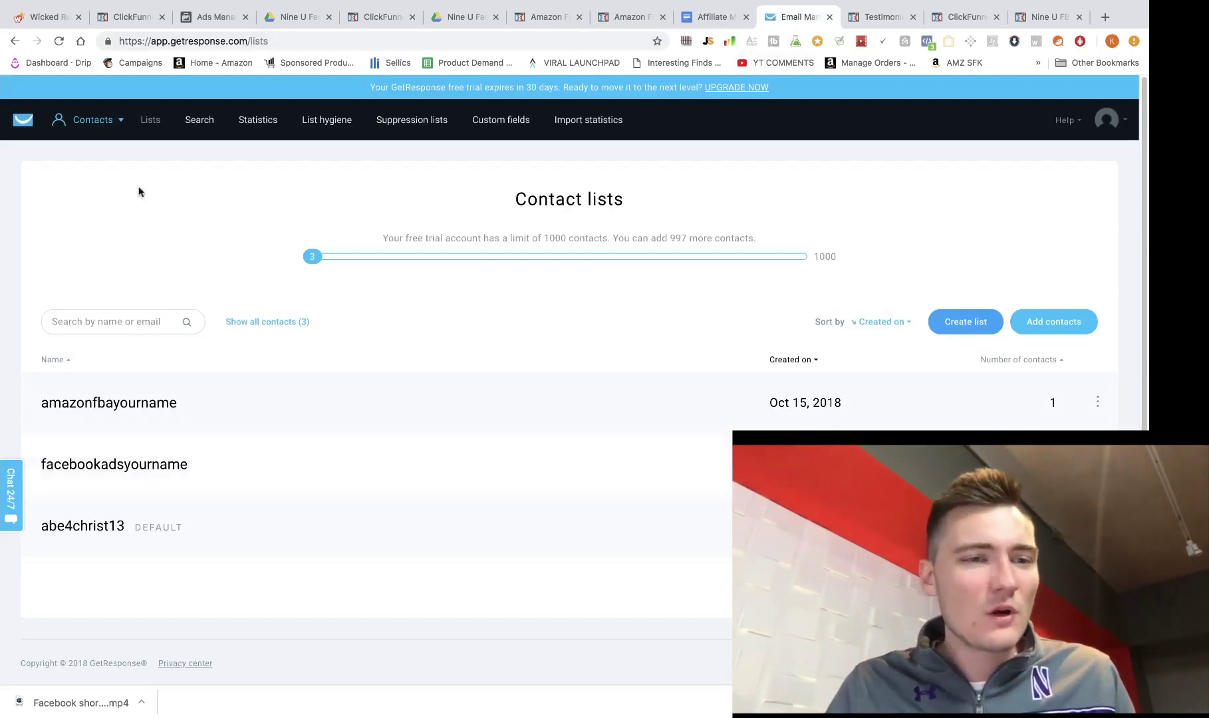
{"action": "mouse_move", "coordinate": [64, 131]}
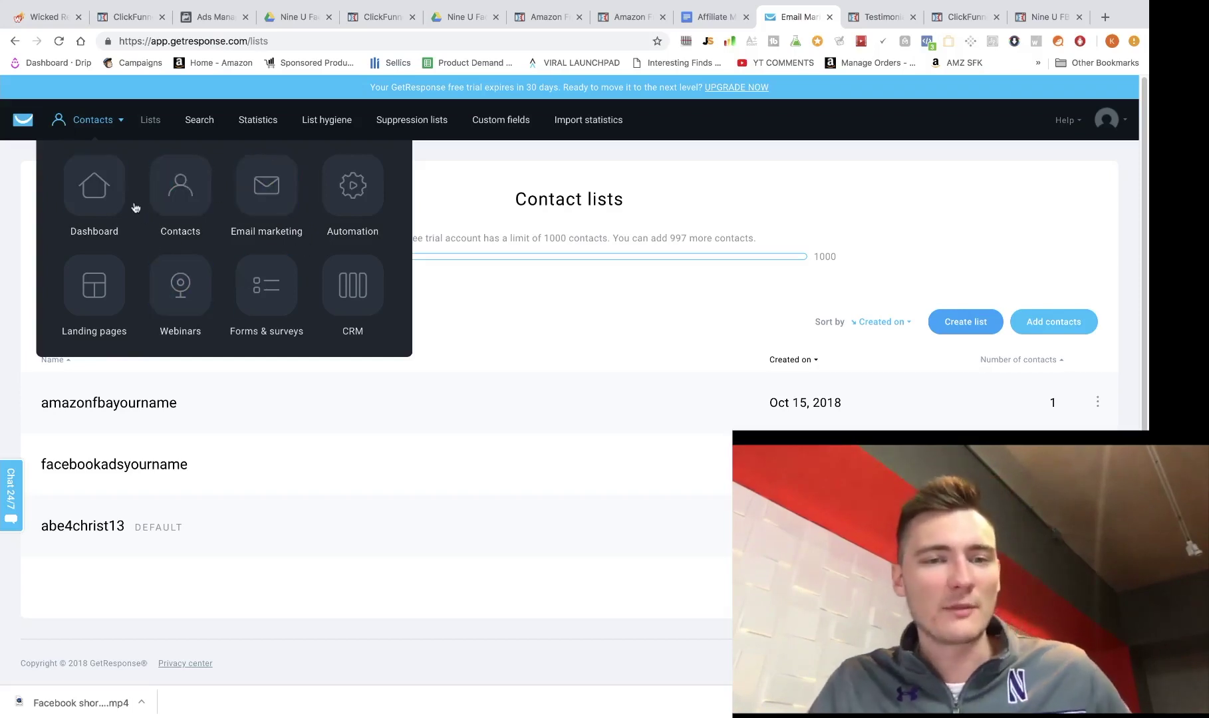
{"action": "left_click", "coordinate": [328, 184]}
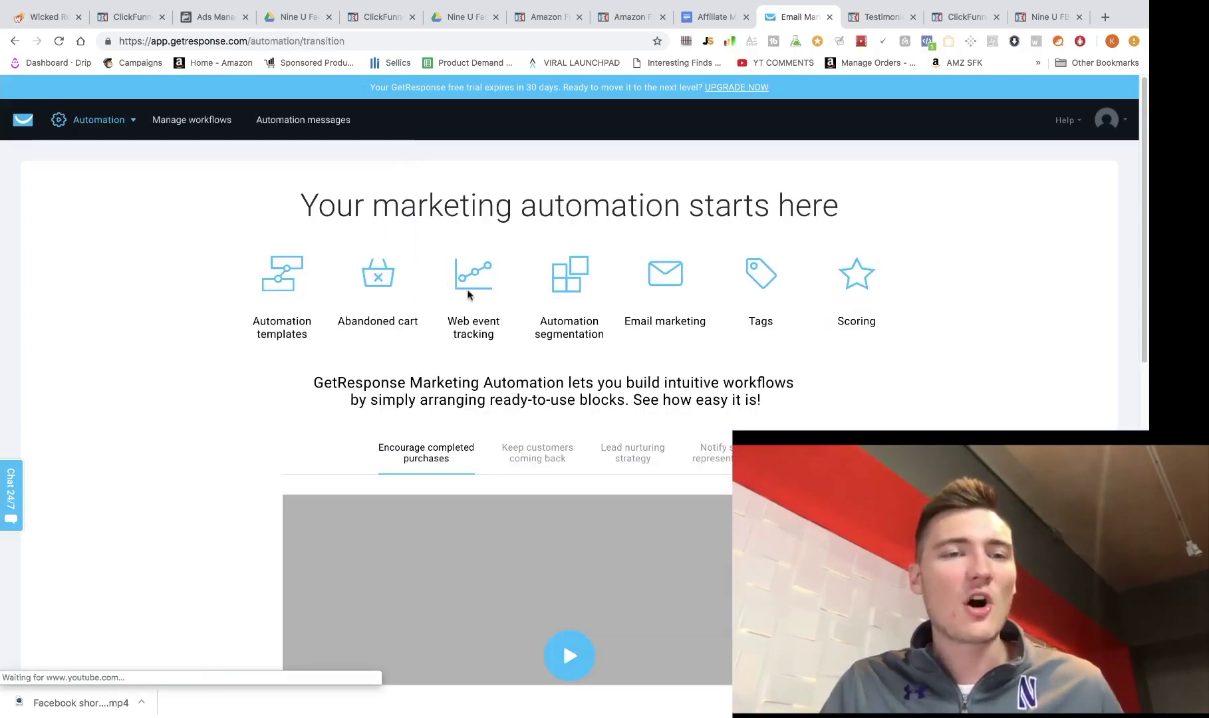
{"action": "left_click", "coordinate": [320, 121]}
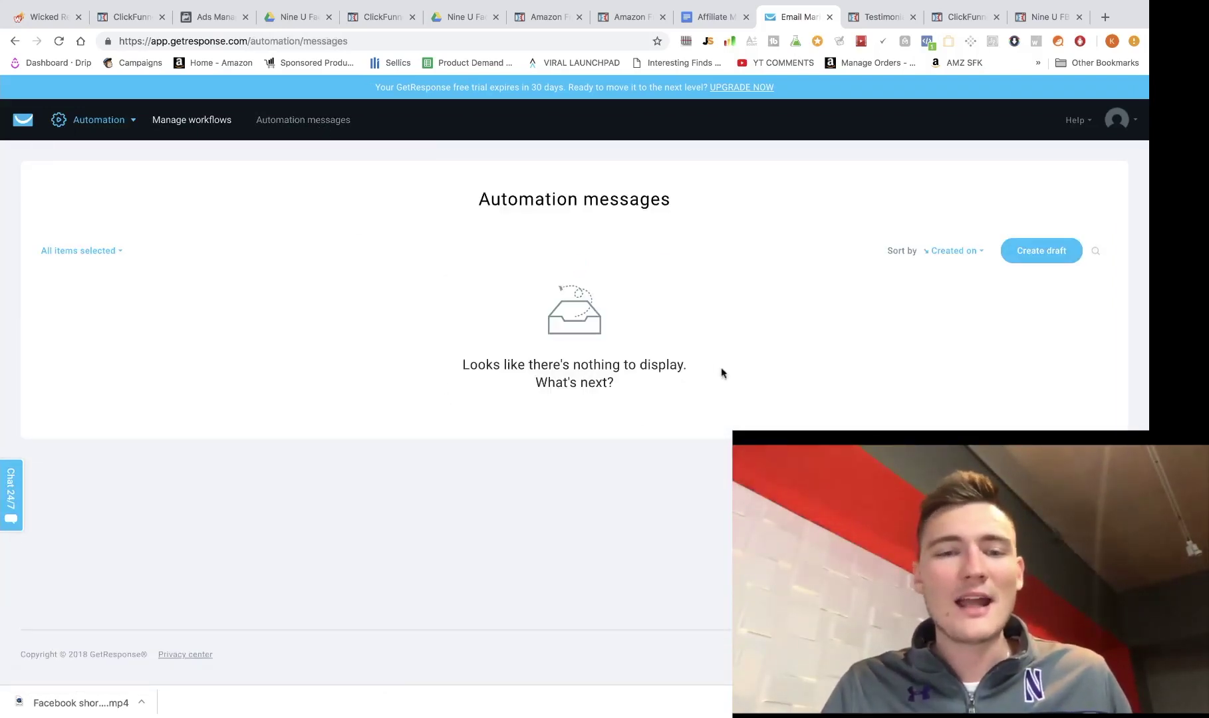
{"action": "left_click", "coordinate": [1038, 257]}
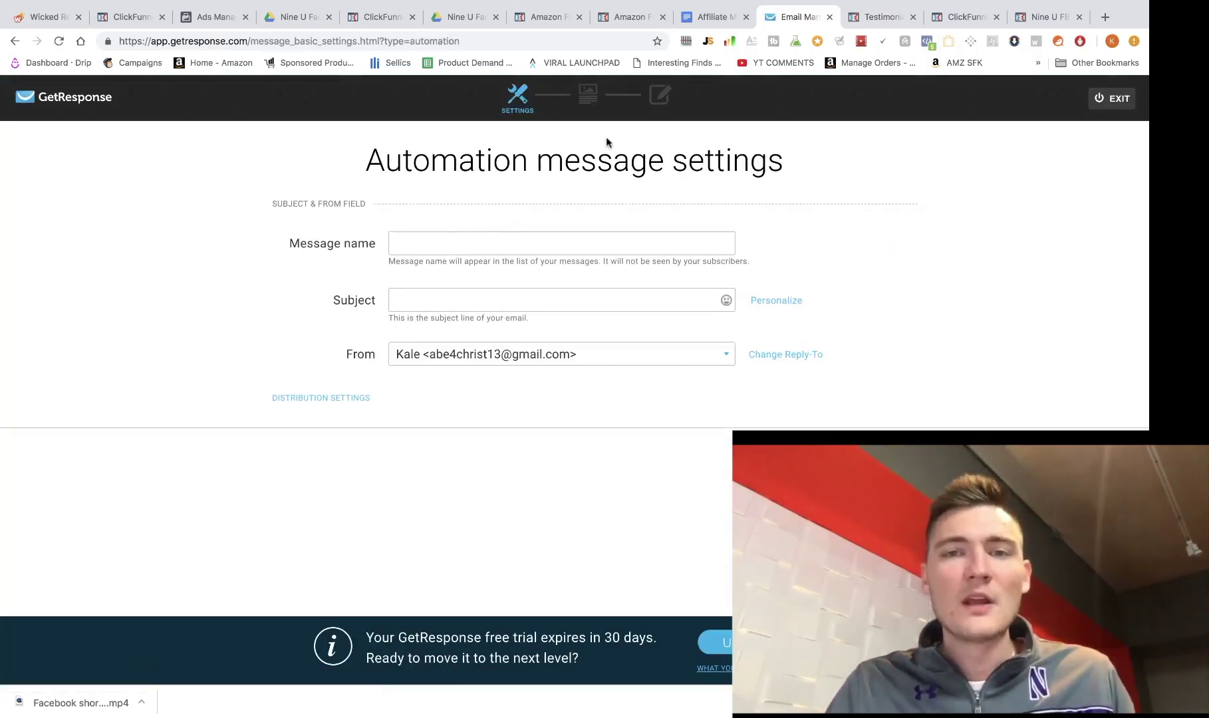
Step: Switch to the Affiliate Marketing 110% Done FOR YOU document and delete the EMAIL NUMBER 2 heading above Email #1 of the Amazon FBA emails
{"action": "left_click", "coordinate": [726, 19]}
{"action": "scroll", "coordinate": [504, 303], "scroll_direction": "down", "scroll_amount": 10}
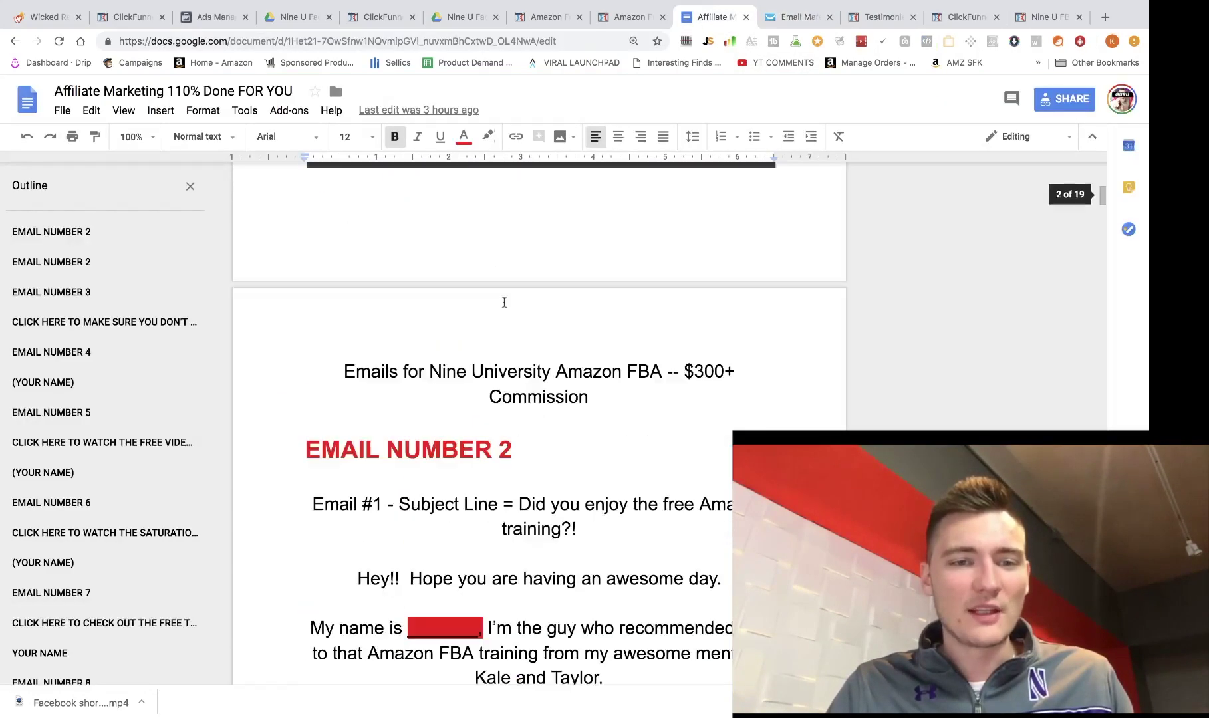
{"action": "scroll", "coordinate": [504, 303], "scroll_direction": "up", "scroll_amount": 2}
{"action": "scroll", "coordinate": [504, 303], "scroll_direction": "down", "scroll_amount": 5}
{"action": "scroll", "coordinate": [346, 365], "scroll_direction": "up", "scroll_amount": 2}
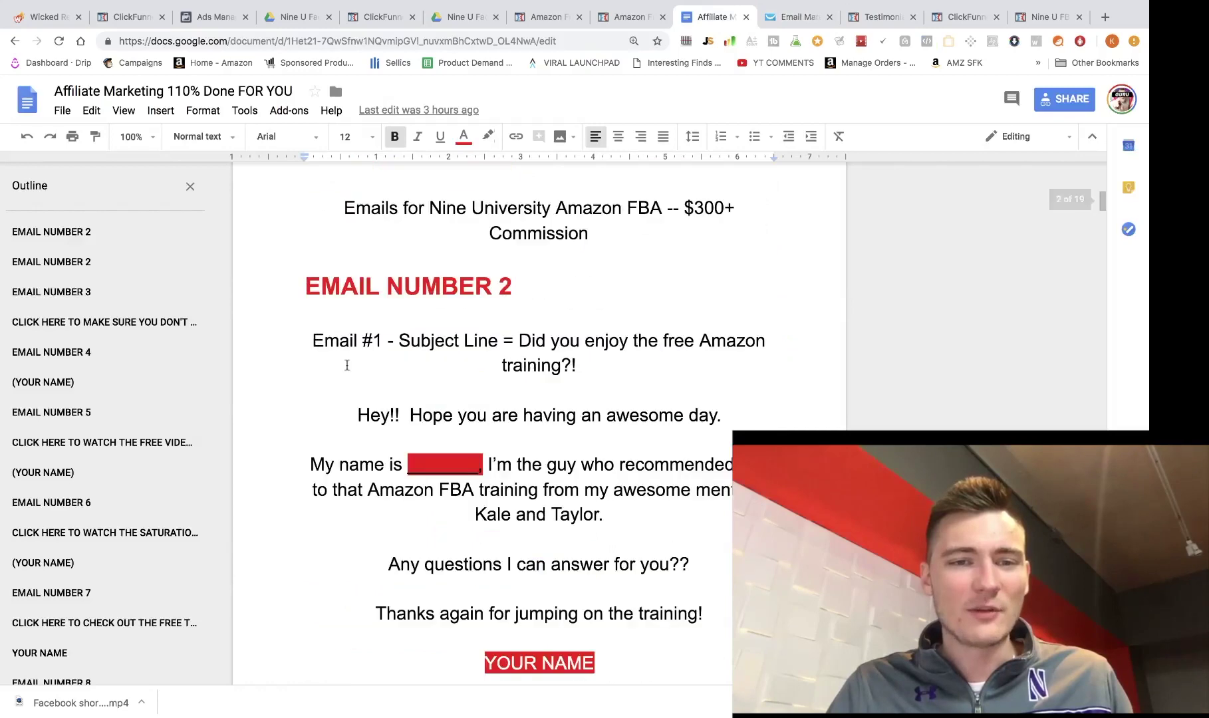
{"action": "scroll", "coordinate": [533, 302], "scroll_direction": "up", "scroll_amount": 4}
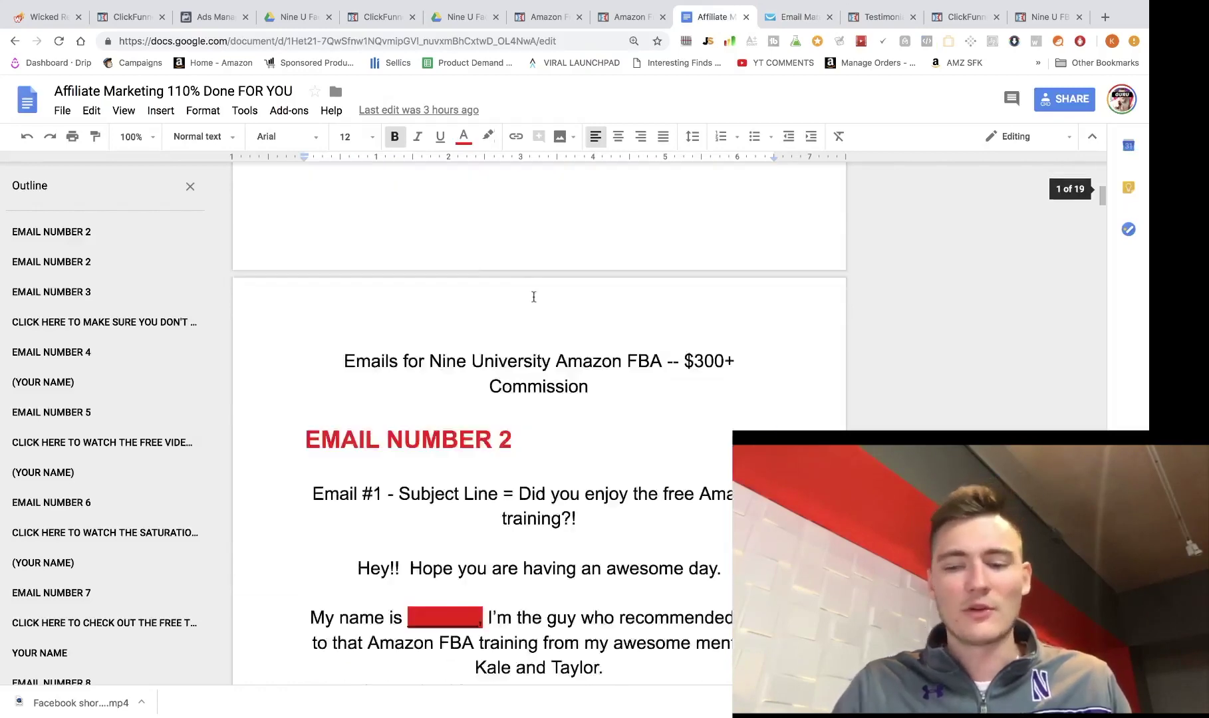
{"action": "scroll", "coordinate": [534, 296], "scroll_direction": "down", "scroll_amount": 5}
{"action": "left_click_drag", "start_coordinate": [530, 270], "coordinate": [258, 260]}
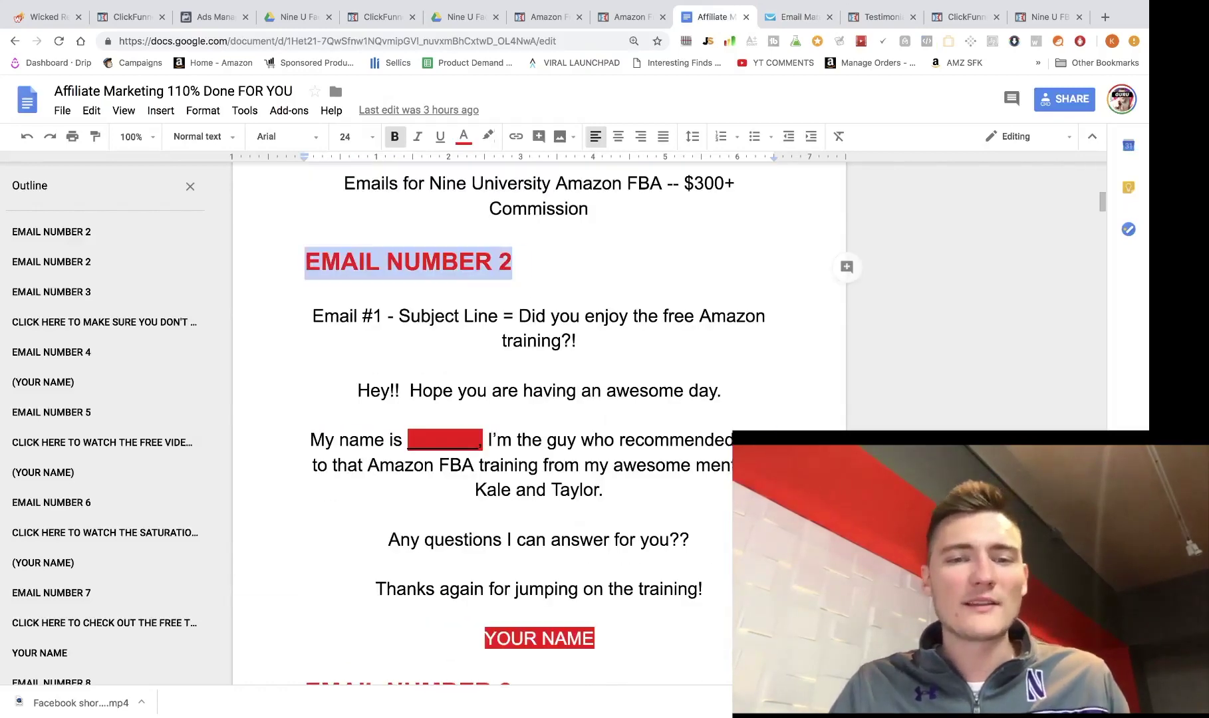
{"action": "key", "text": "BackSpace"}
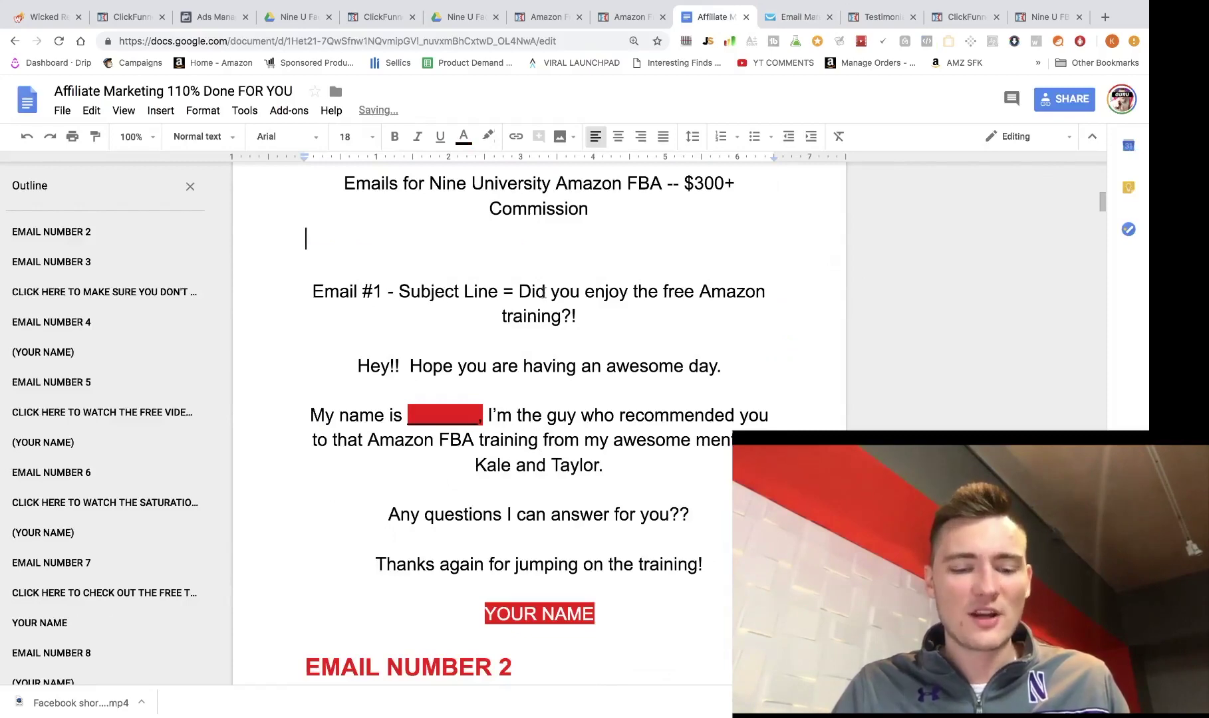
Step: Copy the Email #1 subject line "Did you enjoy the Facebook Ads Training??!" from the FACEBOOK ADS EMAILS section
{"action": "left_click_drag", "start_coordinate": [519, 291], "coordinate": [582, 317]}
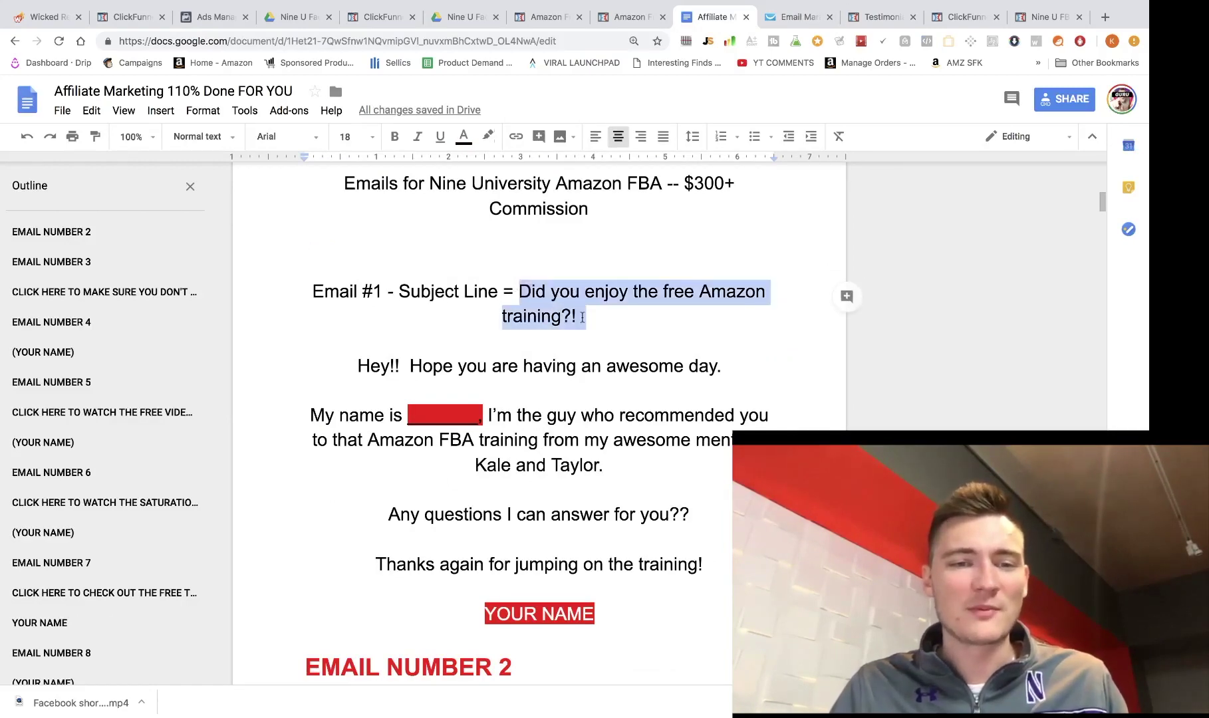
{"action": "scroll", "coordinate": [549, 408], "scroll_direction": "down", "scroll_amount": 20}
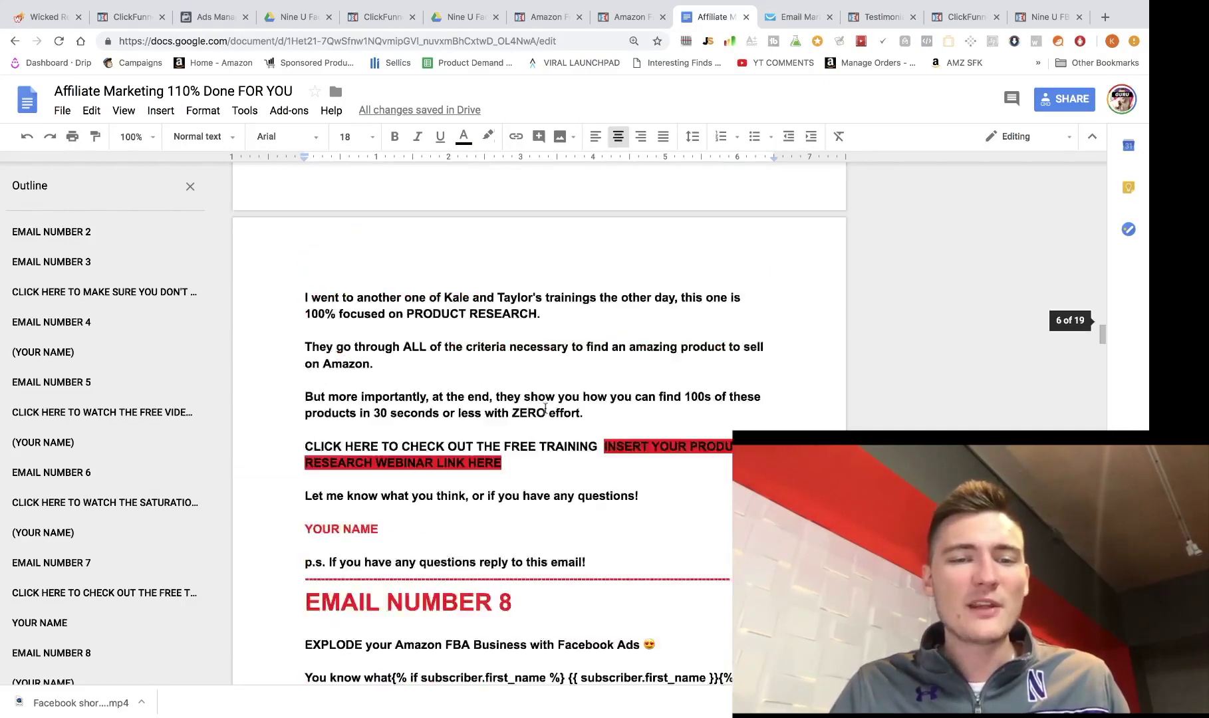
{"action": "scroll", "coordinate": [545, 408], "scroll_direction": "down", "scroll_amount": 20}
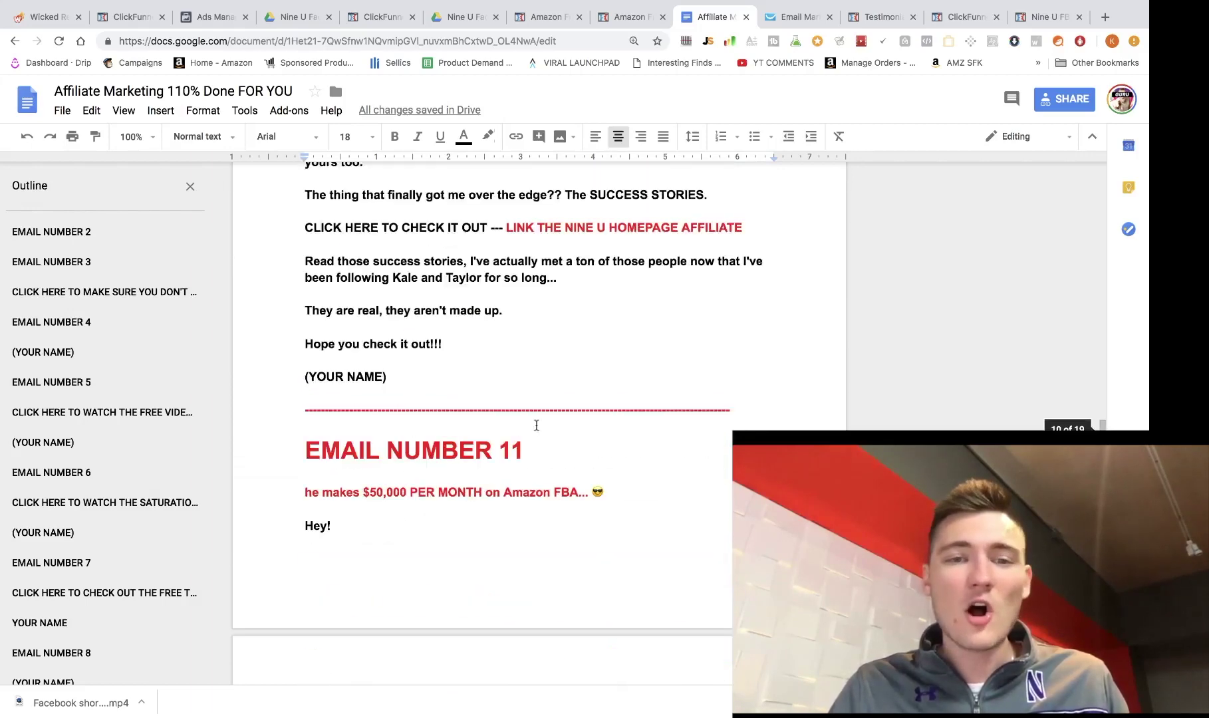
{"action": "scroll", "coordinate": [532, 429], "scroll_direction": "down", "scroll_amount": 4}
{"action": "scroll", "coordinate": [366, 282], "scroll_direction": "down", "scroll_amount": 12}
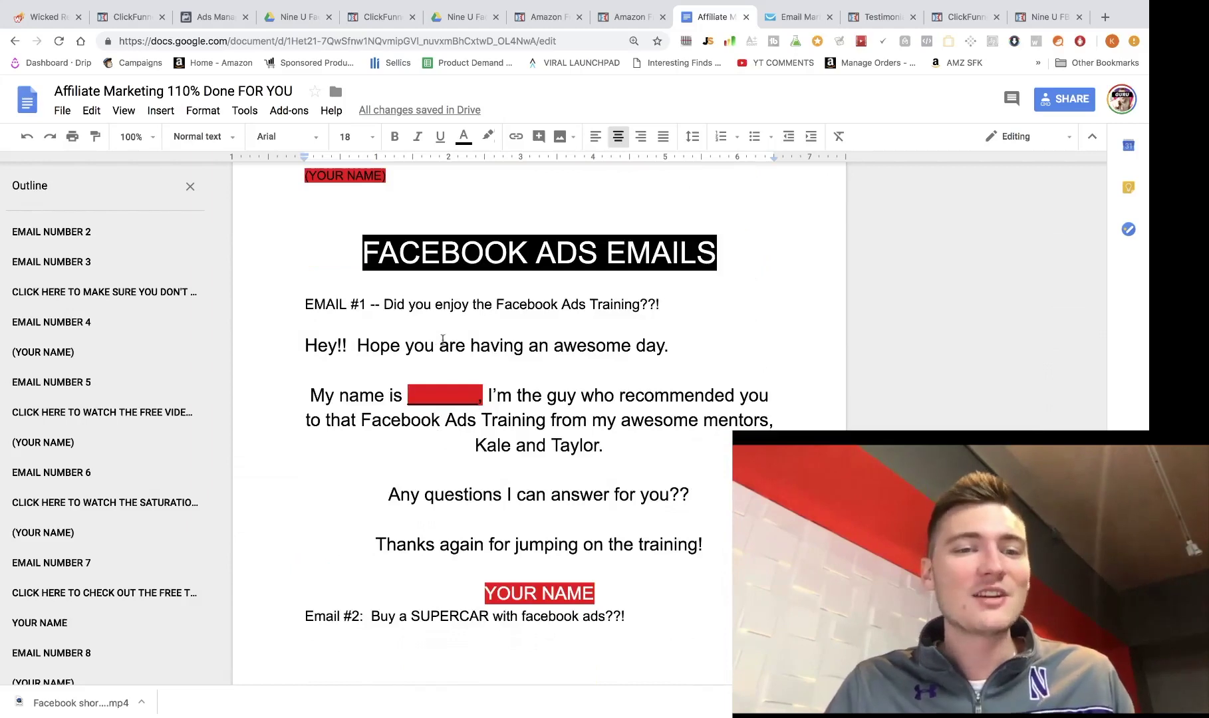
{"action": "scroll", "coordinate": [419, 348], "scroll_direction": "down", "scroll_amount": 1}
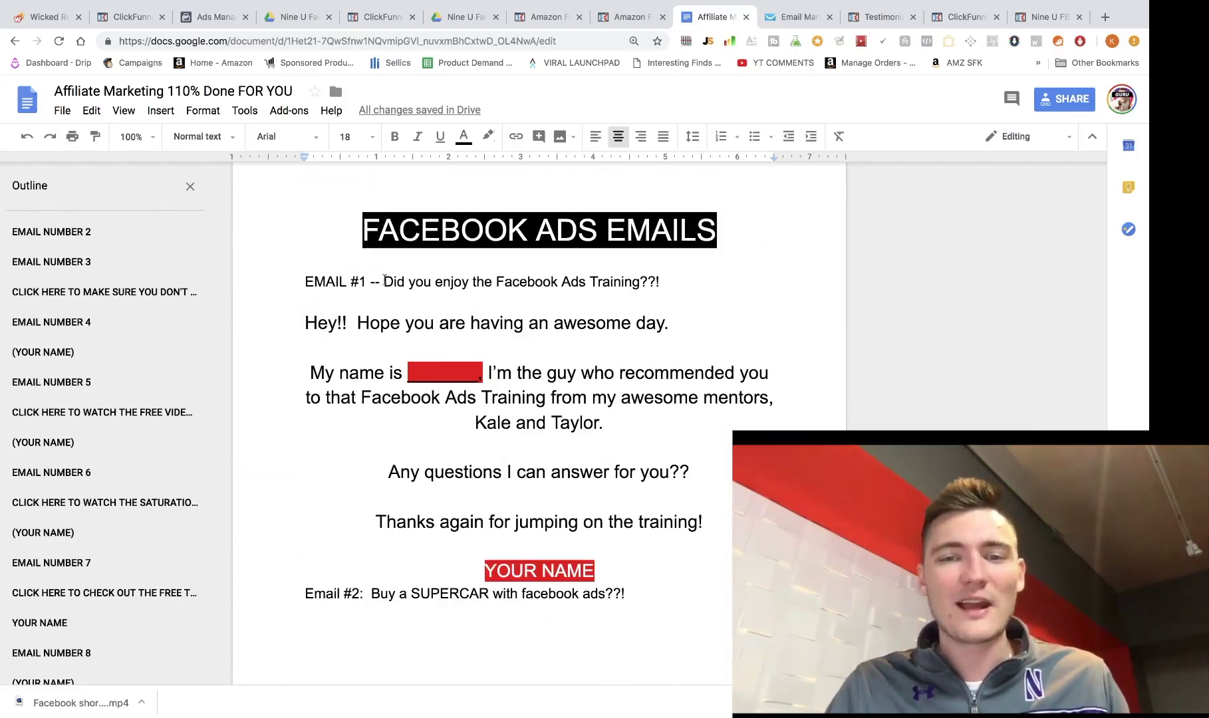
{"action": "left_click_drag", "start_coordinate": [389, 282], "coordinate": [685, 285]}
{"action": "key", "text": "super+c"}
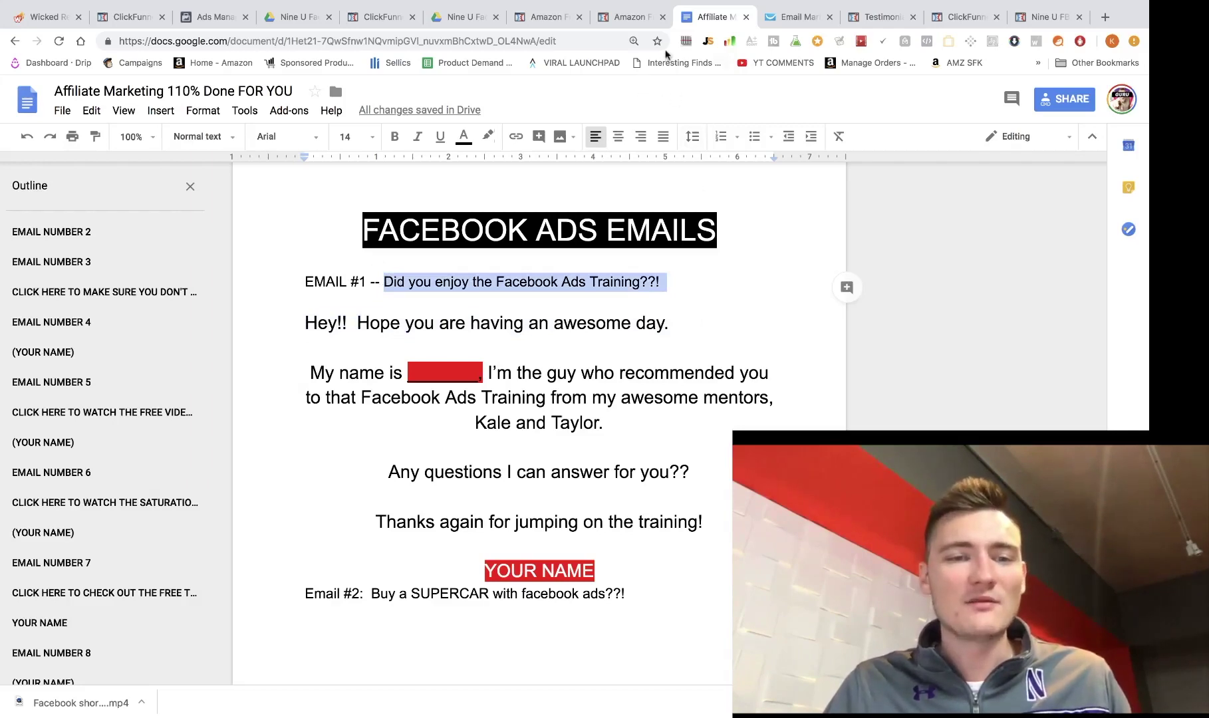
Step: Switch to GetResponse and set both the message name and the subject to "Did you enjoy the Facebook Ads Training??!"
{"action": "left_click", "coordinate": [771, 20]}
{"action": "left_click", "coordinate": [432, 241]}
{"action": "key", "text": "super+v"}
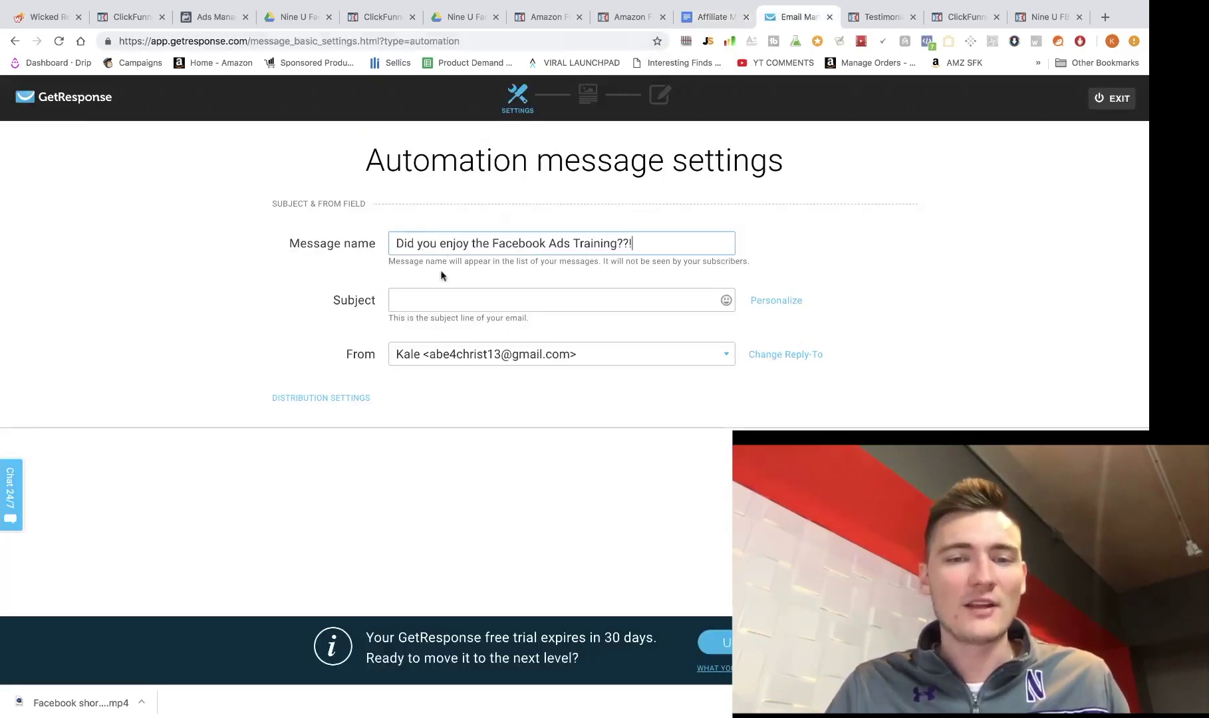
{"action": "left_click", "coordinate": [433, 300]}
{"action": "key", "text": "super+v"}
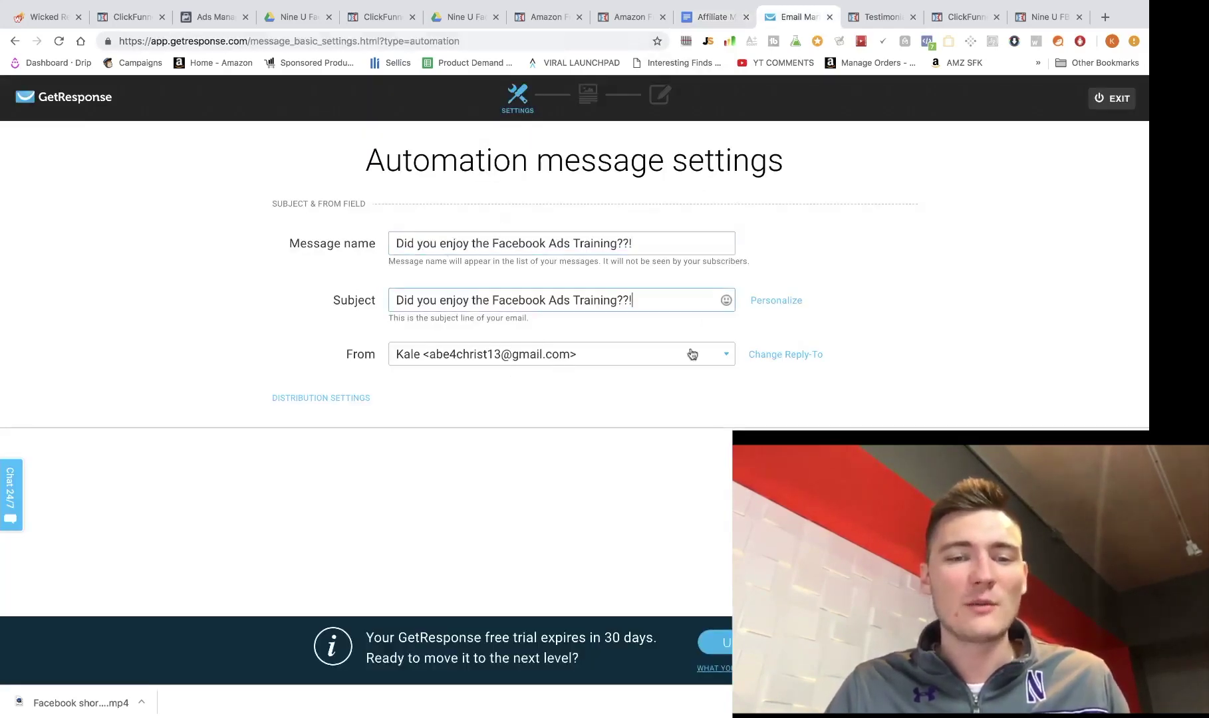
Step: Accept the message settings and start the email design from scratch with the blank template
{"action": "left_click", "coordinate": [621, 362]}
{"action": "left_click", "coordinate": [481, 434]}
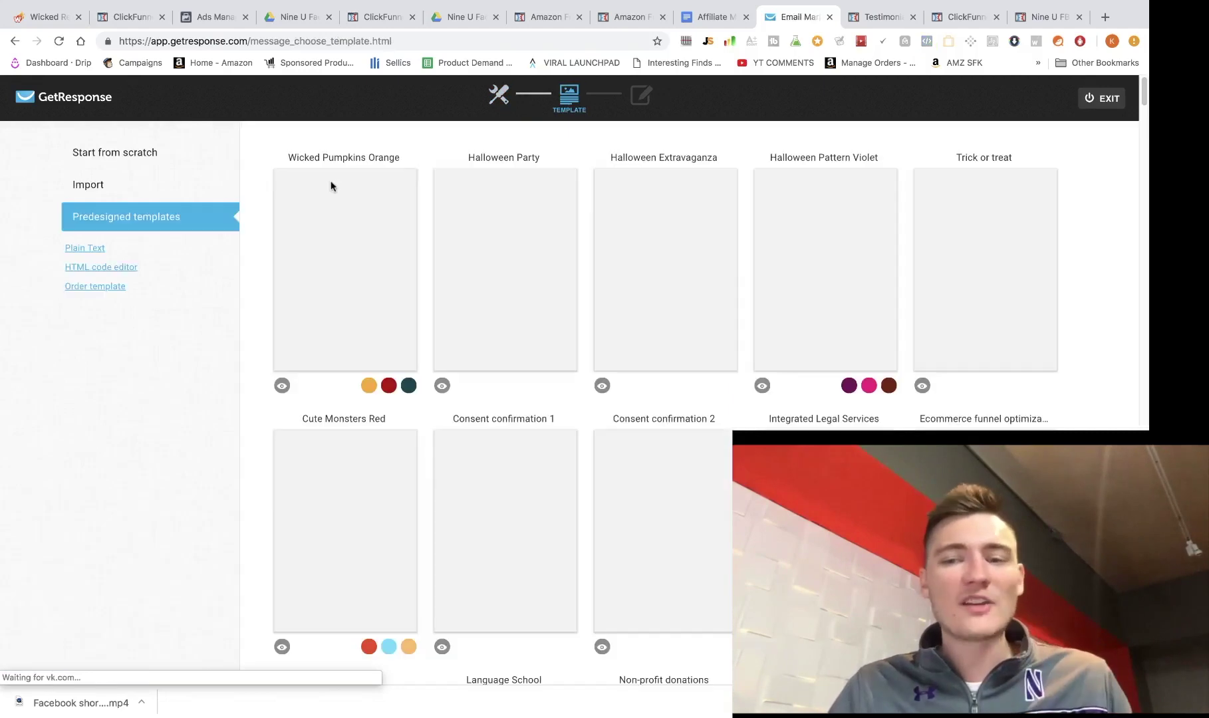
{"action": "left_click", "coordinate": [109, 154]}
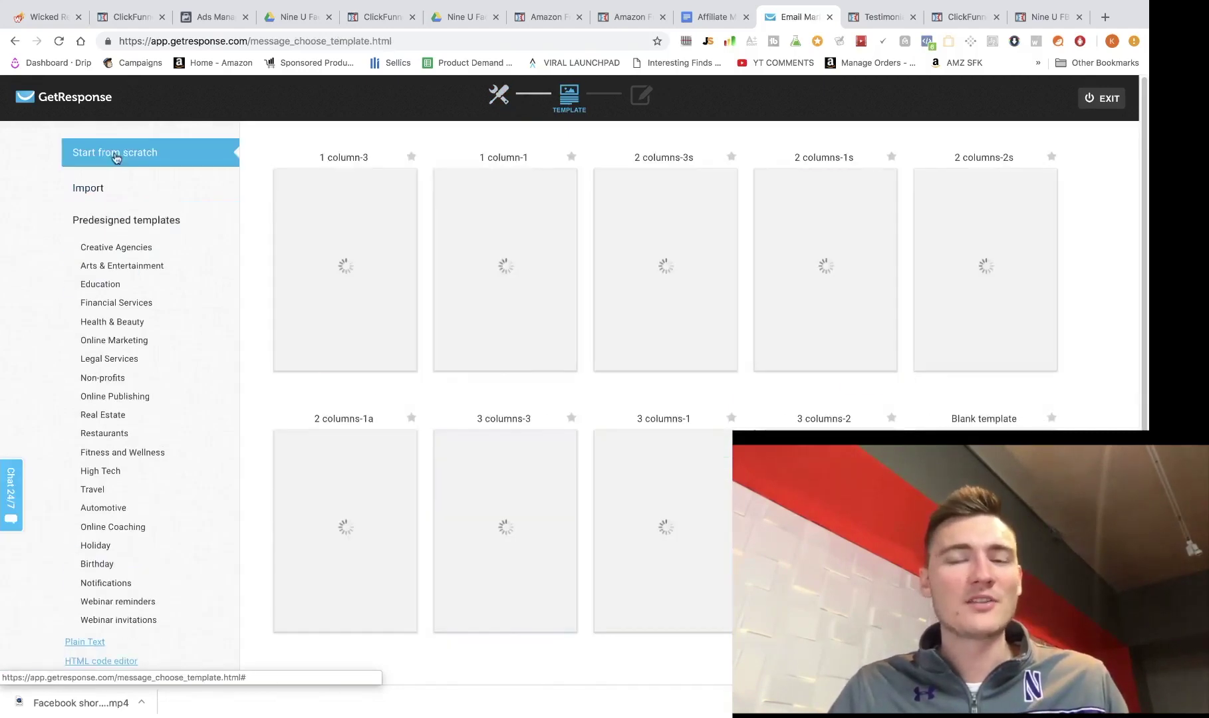
{"action": "left_click", "coordinate": [657, 403]}
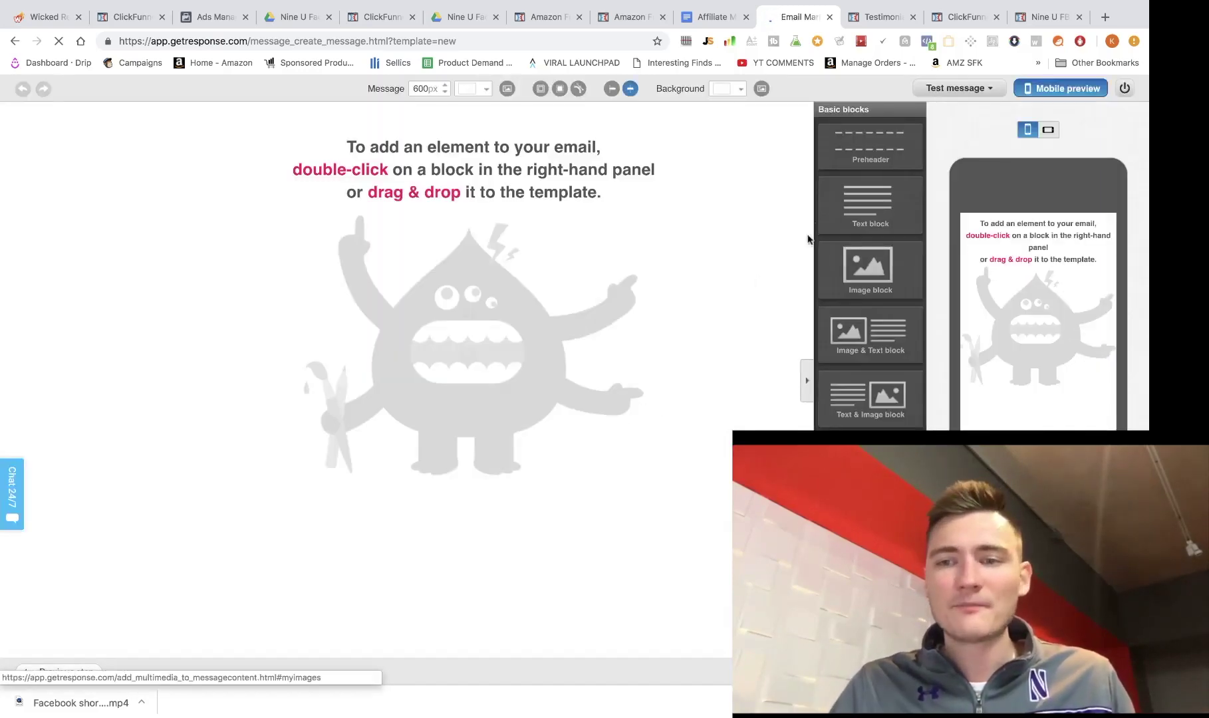
Step: Add a text block to the empty message and delete all of its placeholder text
{"action": "left_click_drag", "start_coordinate": [866, 203], "coordinate": [439, 213]}
{"action": "left_click", "coordinate": [386, 160]}
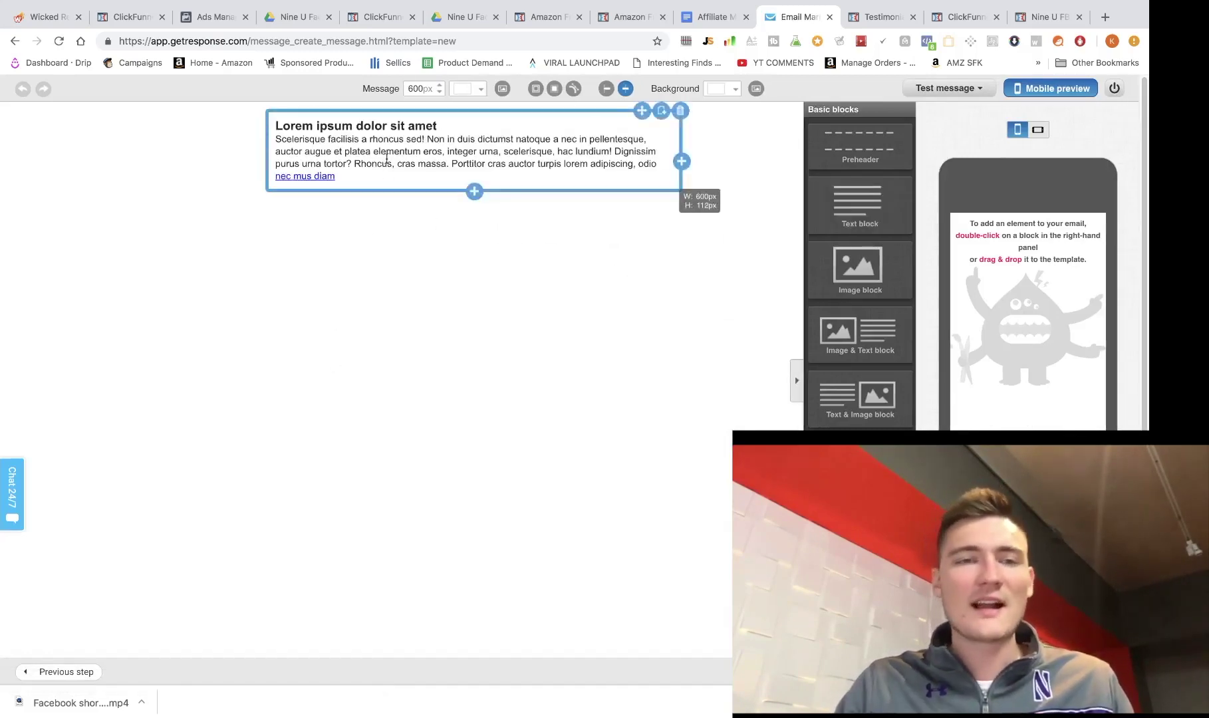
{"action": "key", "text": "super+a"}
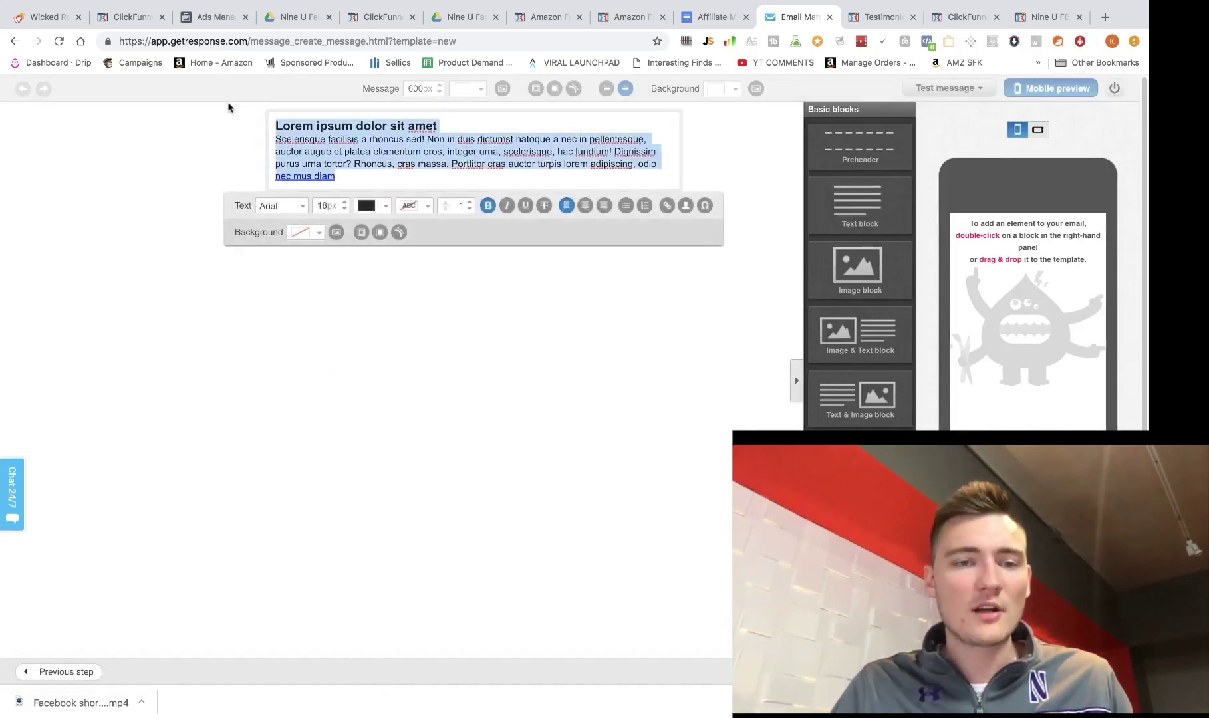
{"action": "key", "text": "BackSpace"}
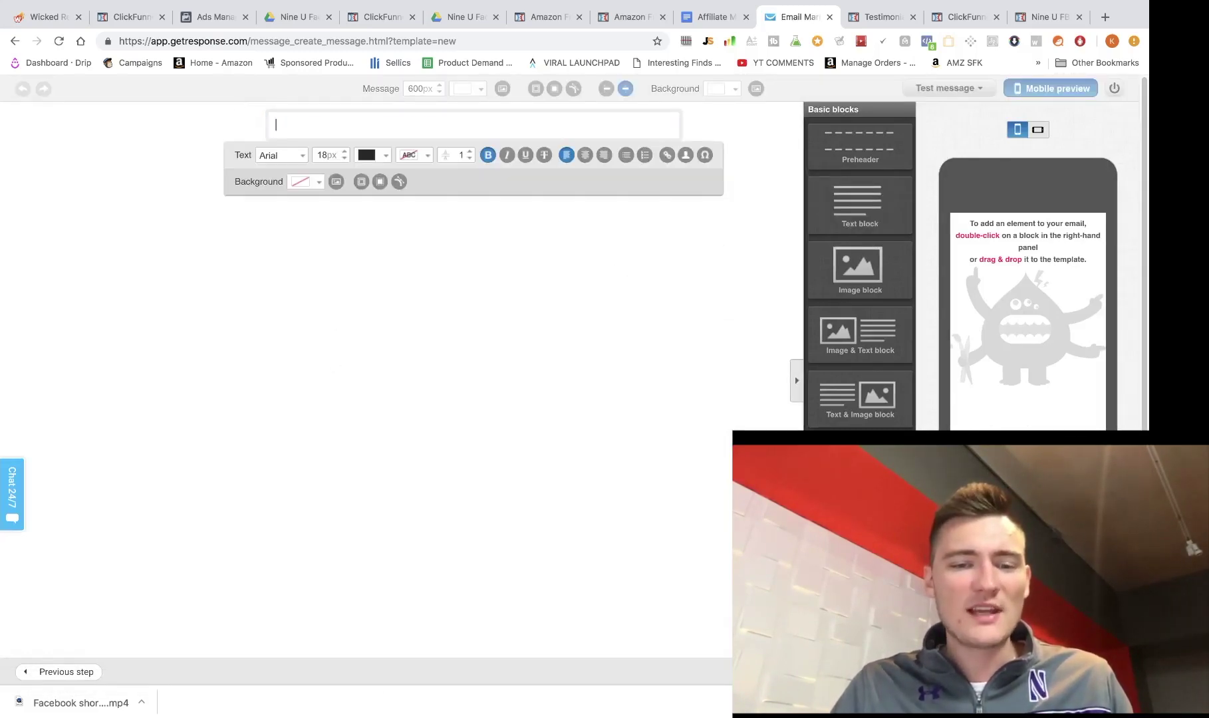
Step: Copy the Email #1 body from the Affiliate Marketing 110% Done FOR YOU document and paste it into the GetResponse text block
{"action": "left_click", "coordinate": [697, 18]}
{"action": "left_click_drag", "start_coordinate": [306, 326], "coordinate": [731, 562]}
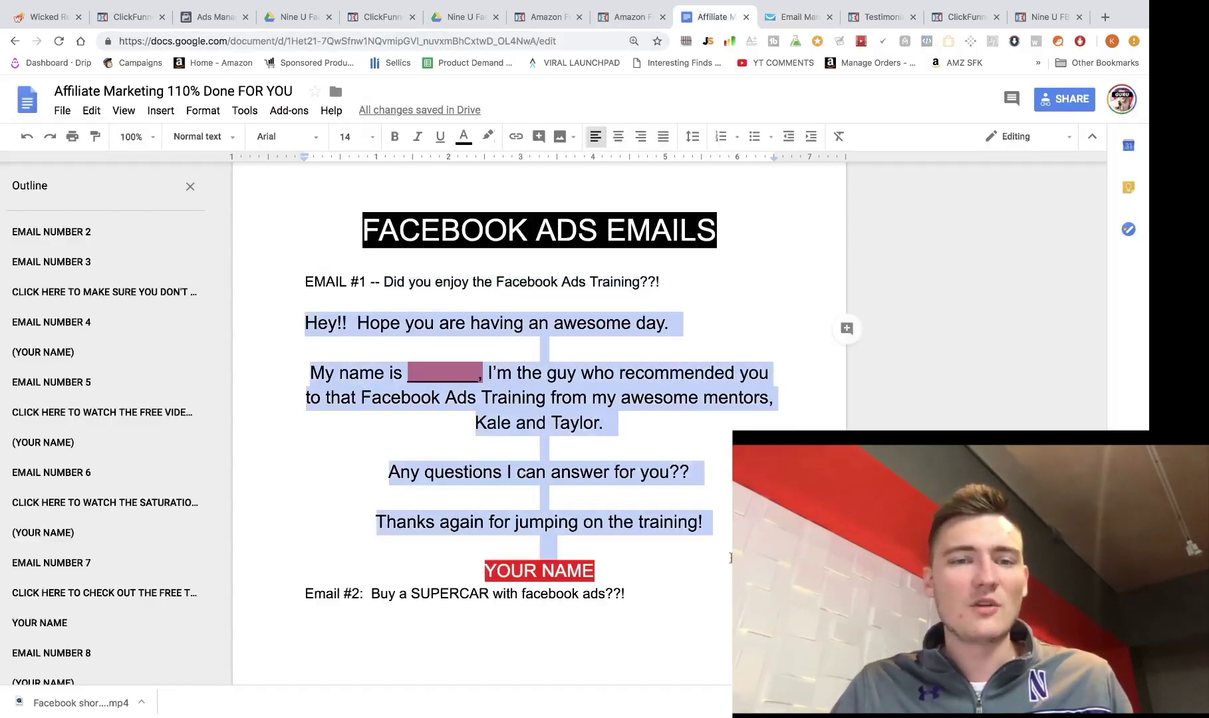
{"action": "left_click", "coordinate": [785, 18]}
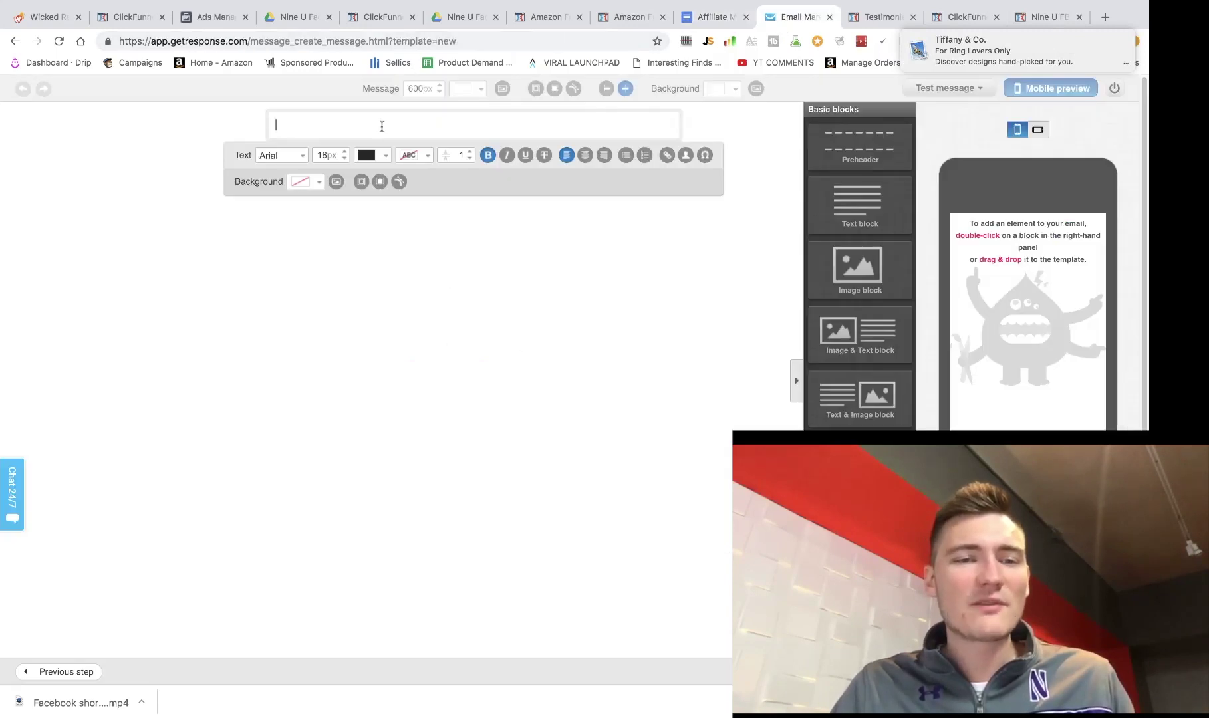
{"action": "type", "text": "Hey!! Hope you are having an awesome day.  My name is _______, I’m the guy who recommended you to that Facebook Ads Training from my awesome mentors, Kale and Taylor.  Any questions I can answer for you??  Thanks again for jumping on the training!"}
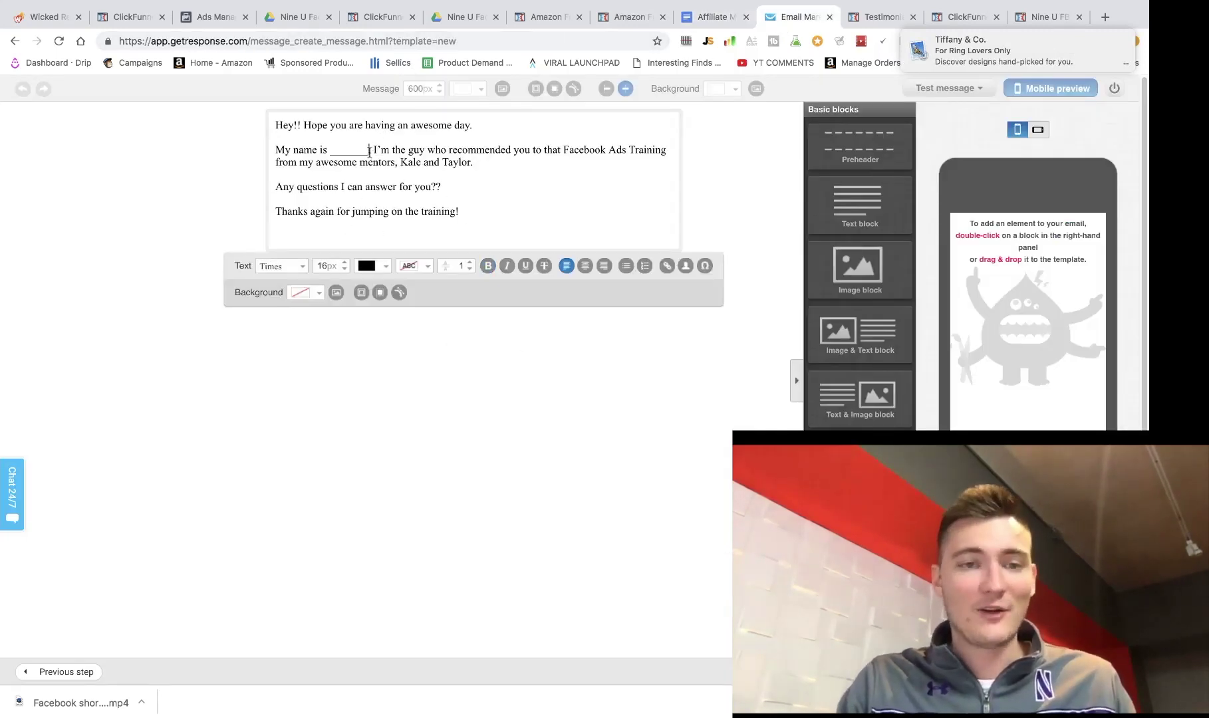
Step: In the introduction sentence, replace the underscore blank with the sender's first name and change "guy" to "girl"
{"action": "left_click_drag", "start_coordinate": [370, 152], "coordinate": [331, 152]}
{"action": "key", "text": "BackSpace"}
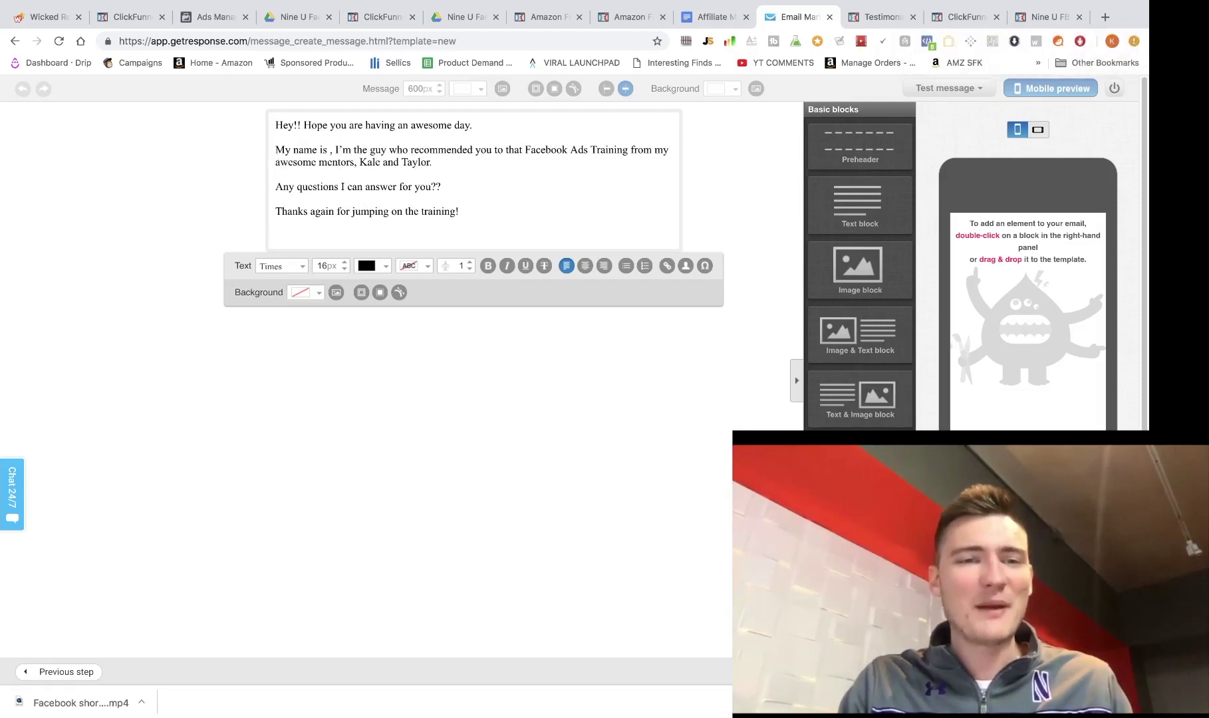
{"action": "type", "text": "Betsy"}
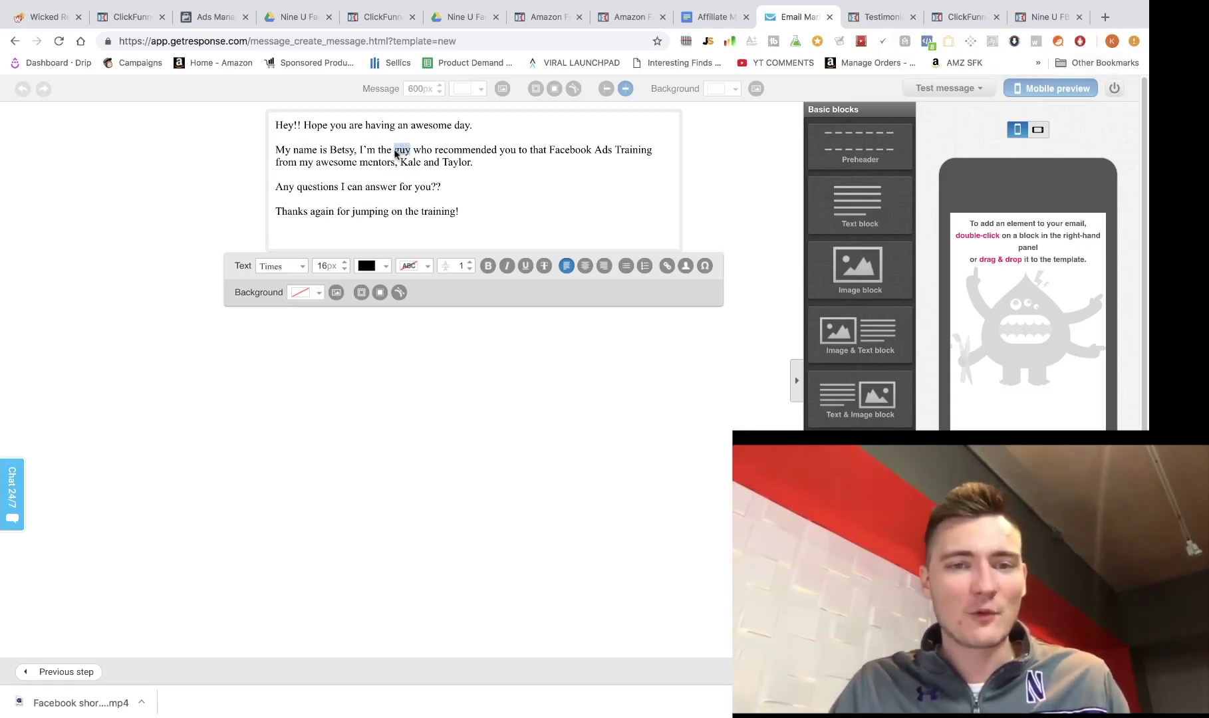
{"action": "key", "text": "BackSpace"}
{"action": "key", "text": "BackSpace"}
{"action": "key", "text": "BackSpace"}
{"action": "type", "text": "gfi"}
{"action": "key", "text": "BackSpace"}
{"action": "key", "text": "BackSpace"}
{"action": "type", "text": "irl"}
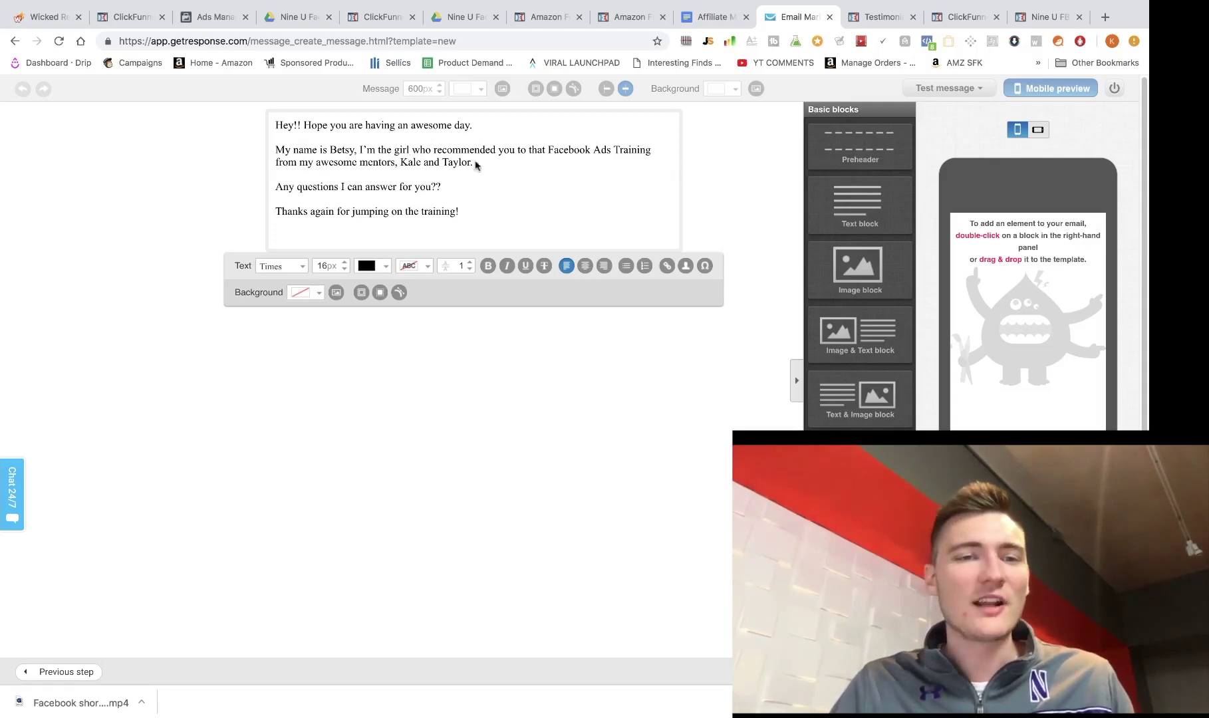
Step: Sign the email with the sender's first name below "Thanks again for jumping on the training!"
{"action": "mouse_move", "coordinate": [474, 165]}
{"action": "left_mouse_down"}
{"action": "mouse_move", "coordinate": [285, 167]}
{"action": "mouse_move", "coordinate": [475, 185]}
{"action": "left_mouse_up"}
{"action": "left_click", "coordinate": [475, 183]}
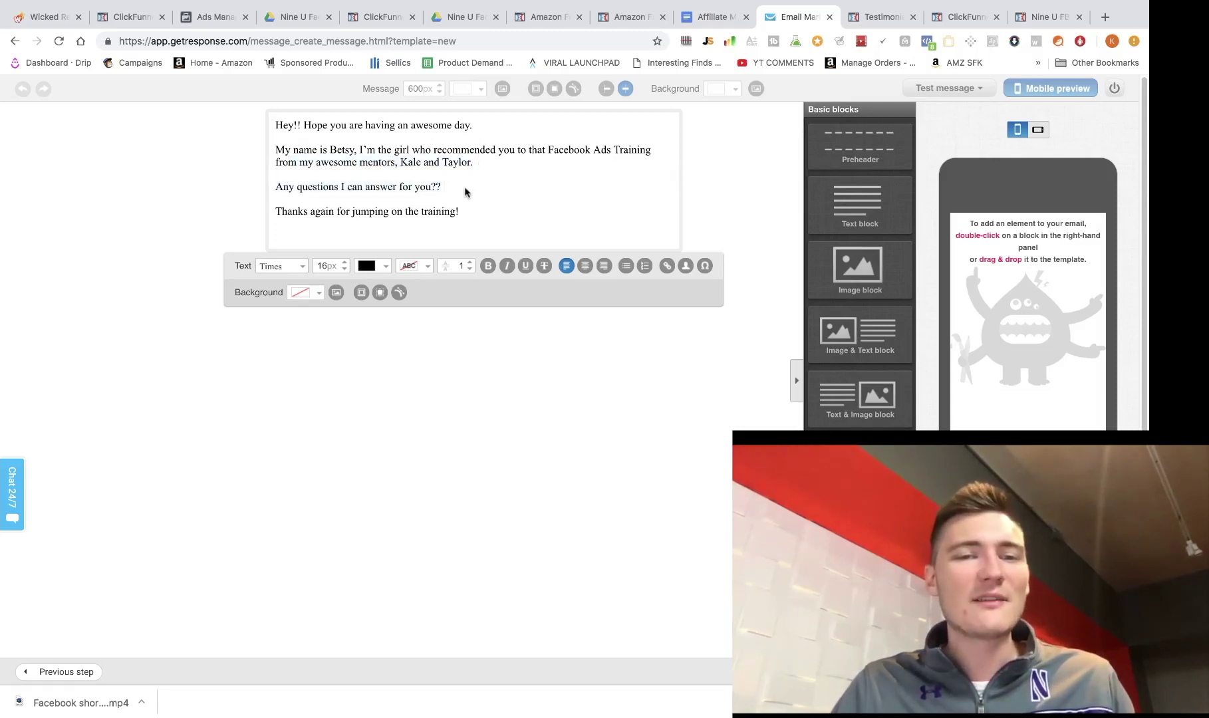
{"action": "left_click", "coordinate": [295, 174]}
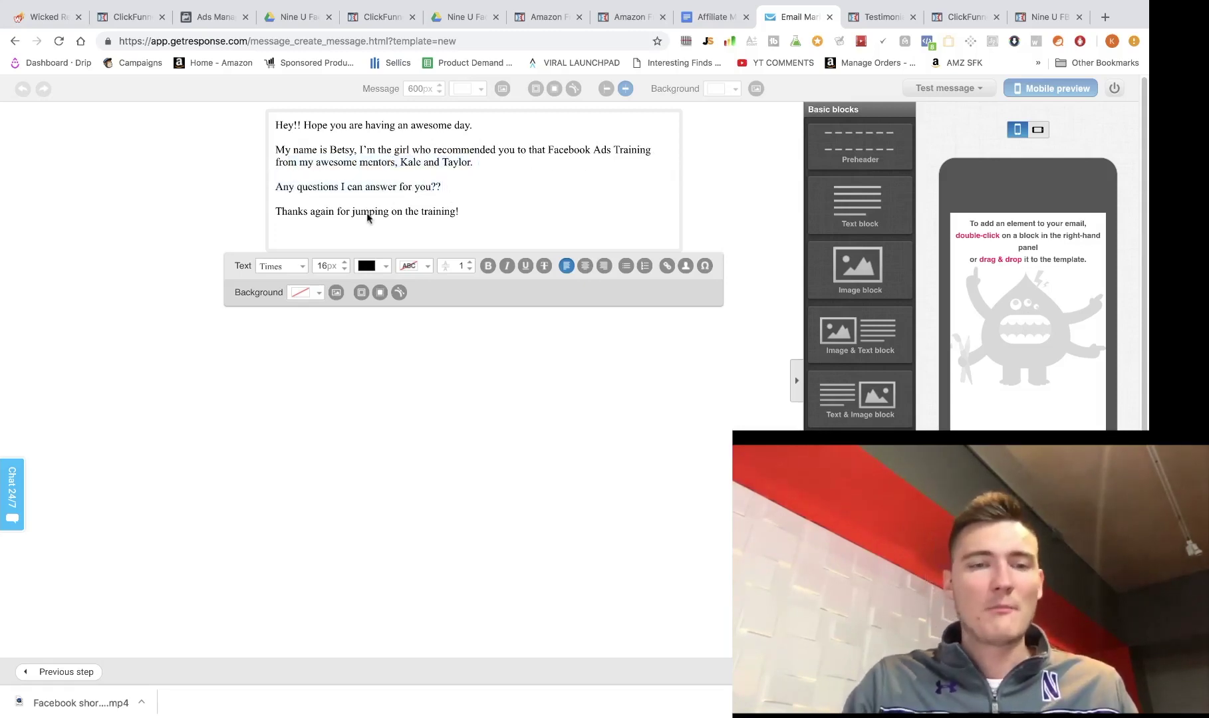
{"action": "left_click", "coordinate": [468, 228]}
{"action": "key", "text": "Return"}
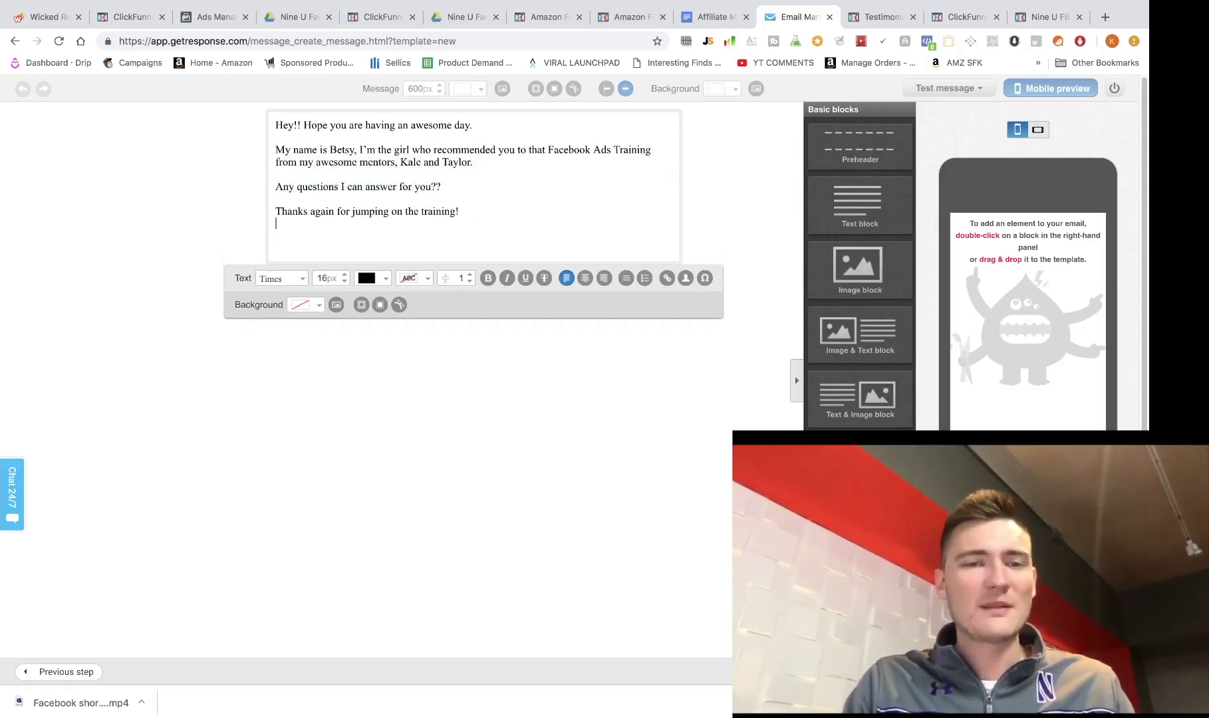
{"action": "type", "text": "BE"}
{"action": "key", "text": "Return"}
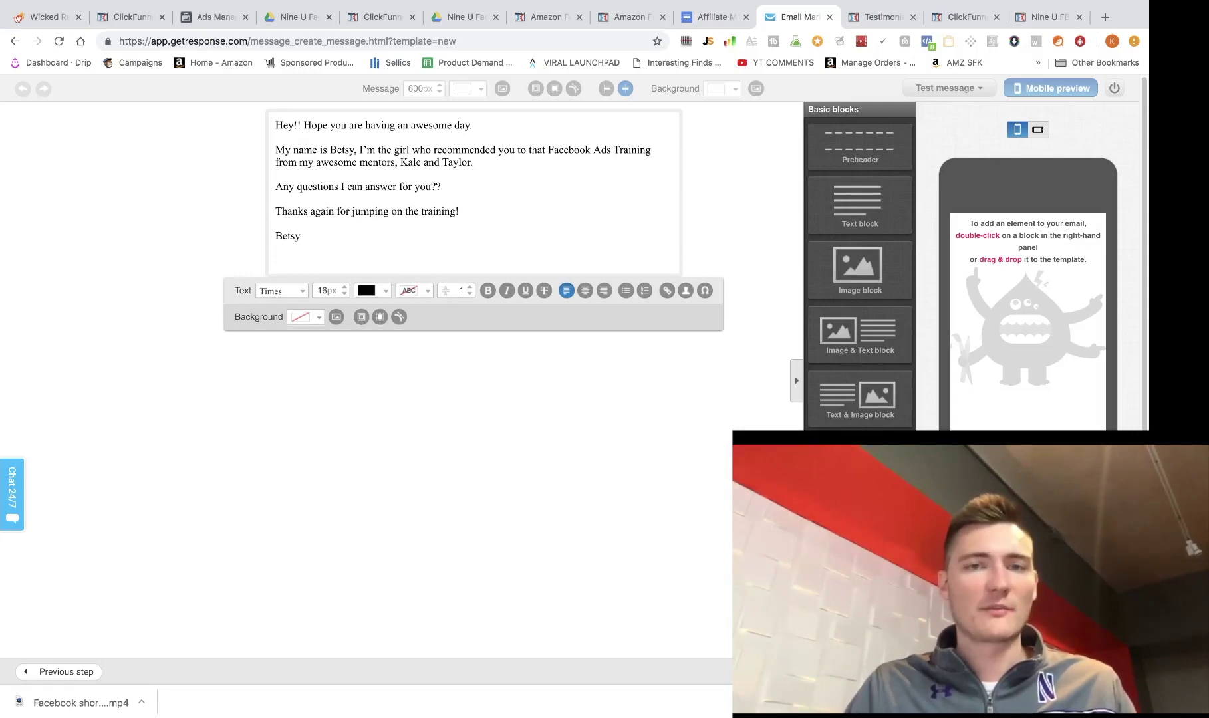
{"action": "key", "text": "Return"}
{"action": "key", "text": "BackSpace"}
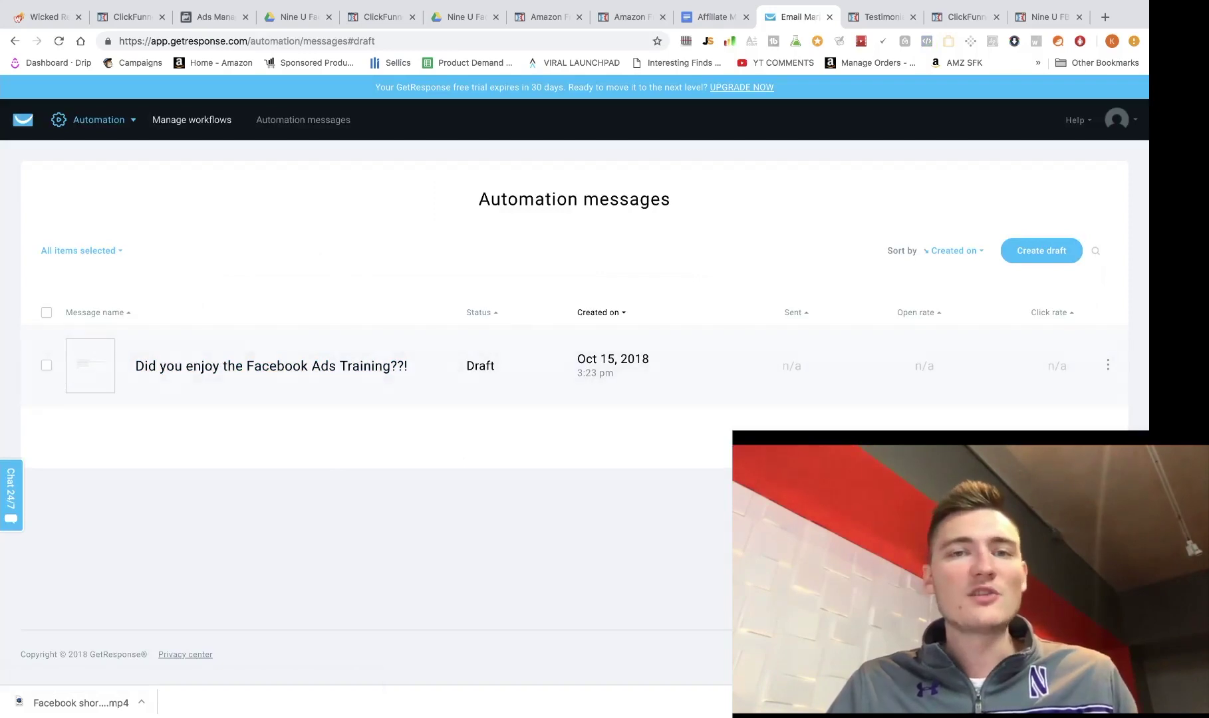
Step: Create another automation draft and copy the Email #2 subject "Buy a SUPERCAR with facebook ads??!" from the Affiliate Marketing document
{"action": "left_click", "coordinate": [1029, 254]}
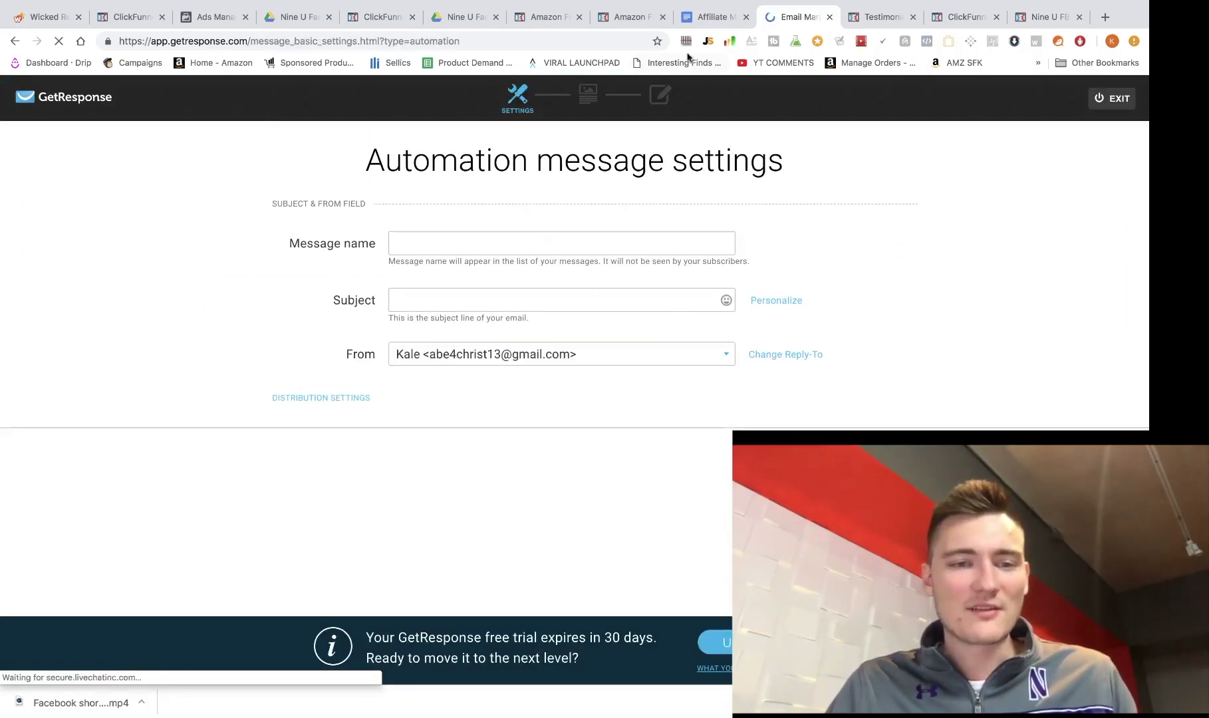
{"action": "left_click", "coordinate": [722, 16]}
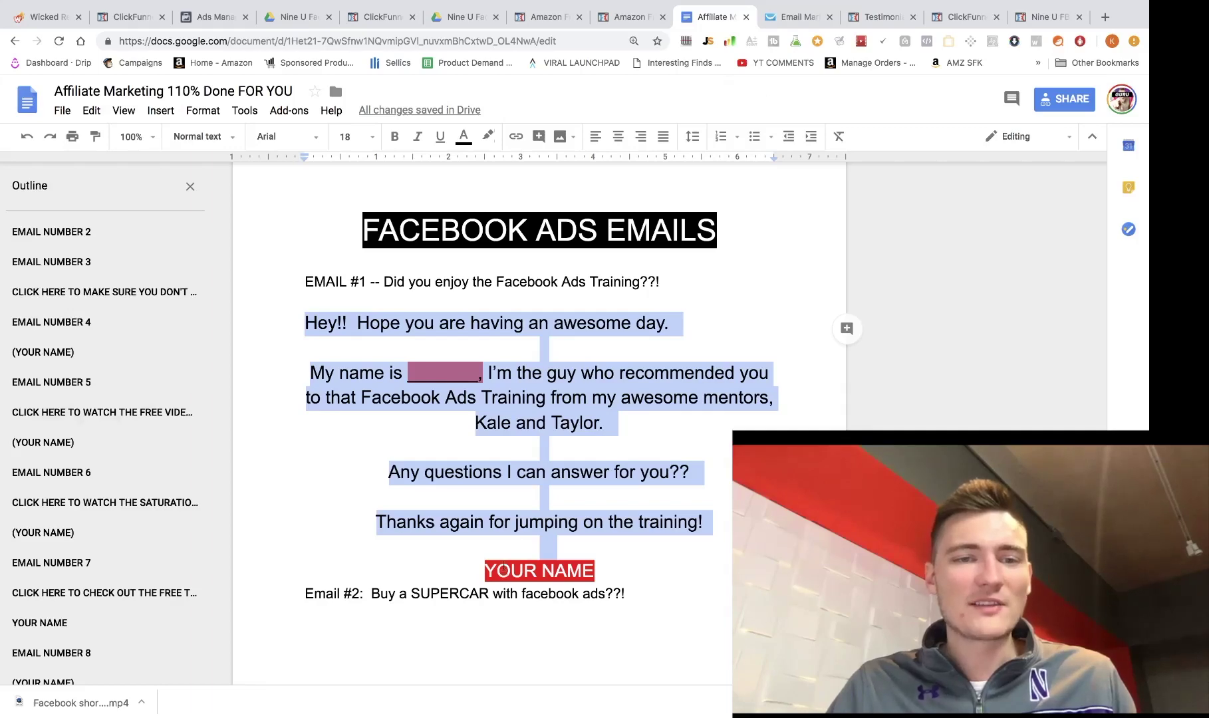
{"action": "scroll", "coordinate": [504, 570], "scroll_direction": "down", "scroll_amount": 6}
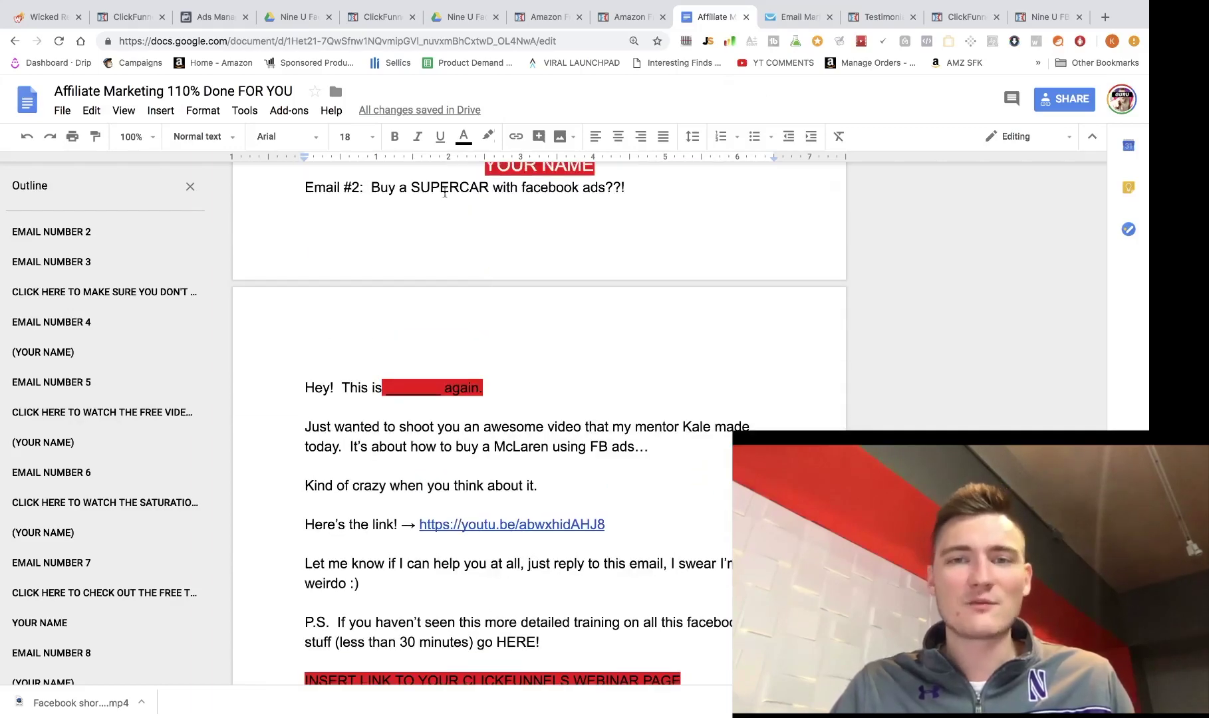
{"action": "left_click_drag", "start_coordinate": [373, 188], "coordinate": [648, 184]}
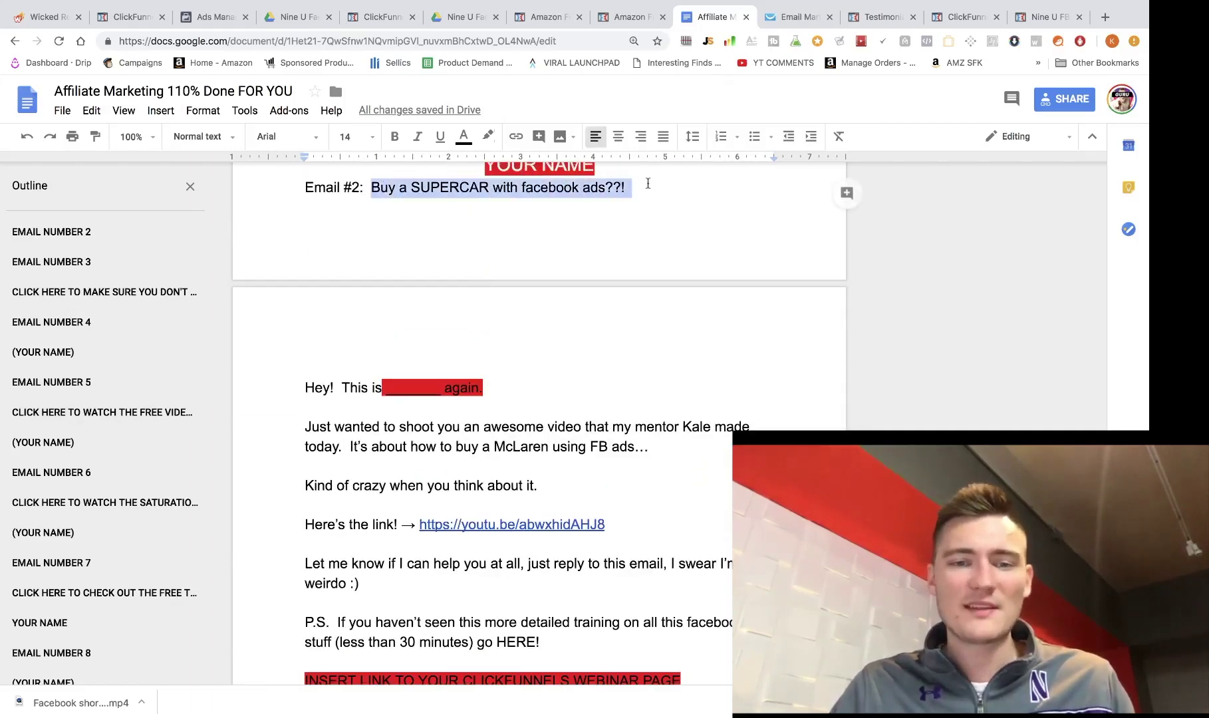
{"action": "key", "text": "ctrl+c"}
Step: Switch to GetResponse and set both the message name and the subject to "Buy a SUPERCAR with facebook ads??!"
{"action": "left_click", "coordinate": [801, 17]}
{"action": "left_click", "coordinate": [505, 244]}
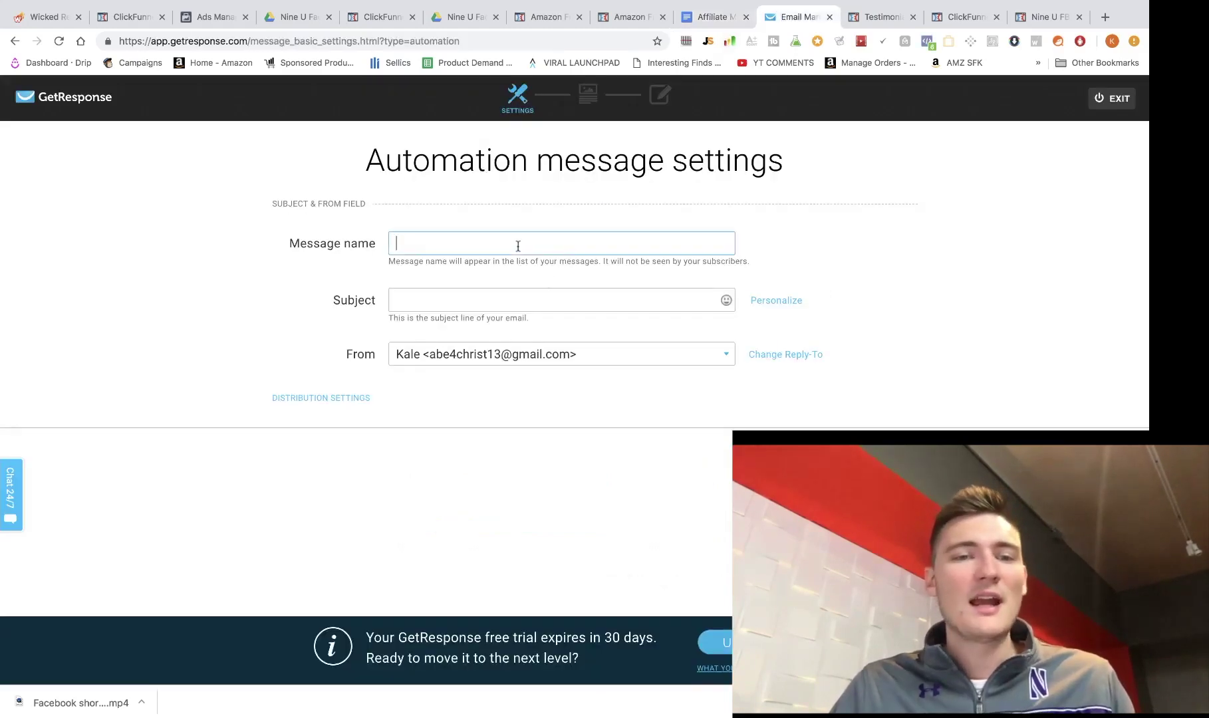
{"action": "key", "text": "ctrl+v"}
{"action": "left_click", "coordinate": [480, 296]}
{"action": "key", "text": "ctrl+v"}
Step: Continue to the template choice, open the Blank template and add a text block to the message
{"action": "left_click", "coordinate": [1084, 462]}
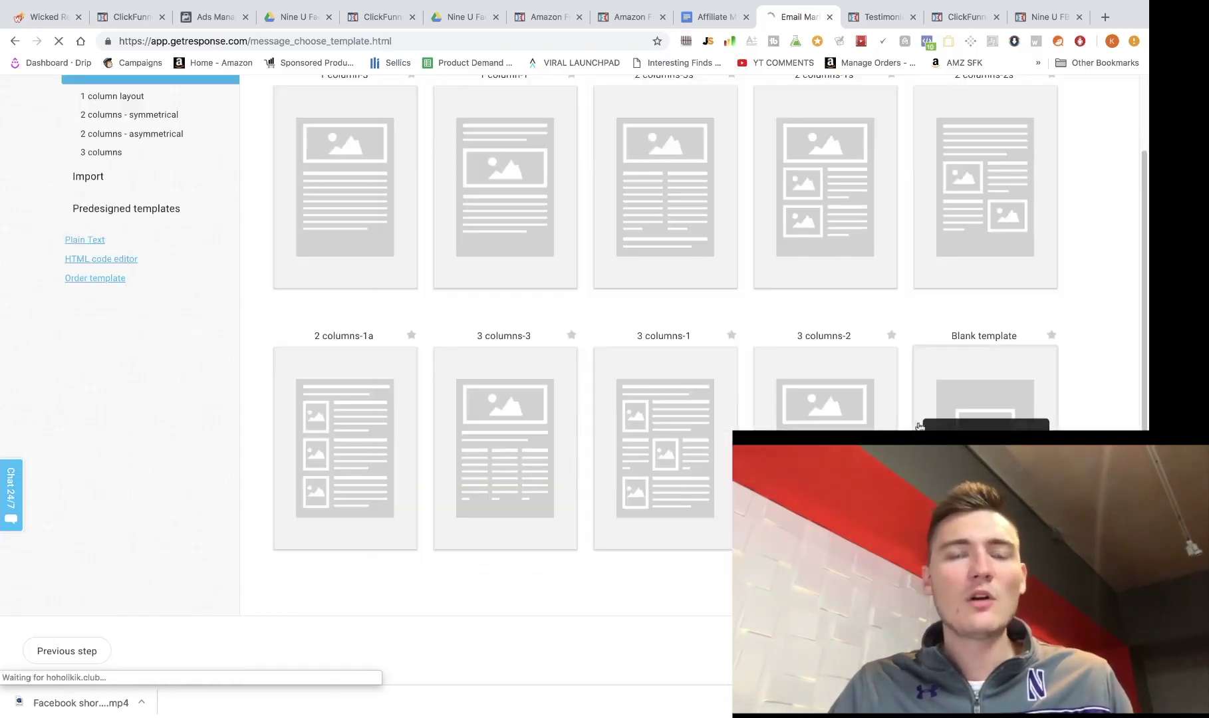
{"action": "left_click", "coordinate": [920, 426]}
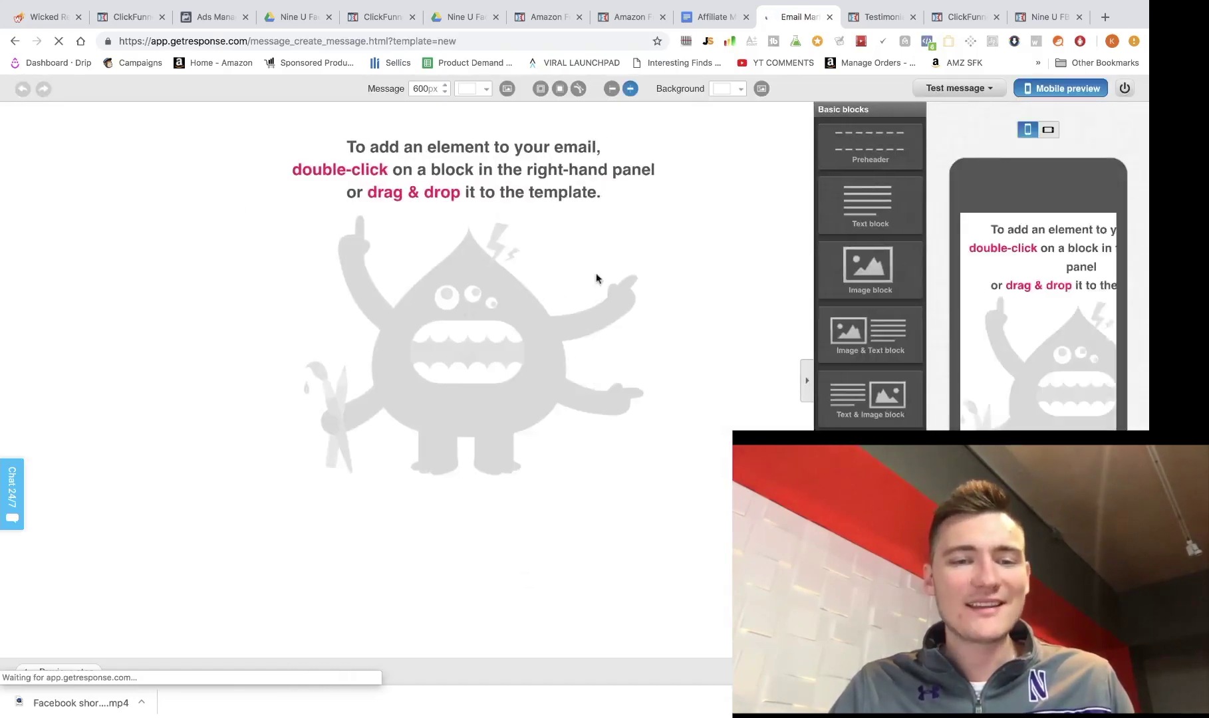
{"action": "left_click_drag", "start_coordinate": [870, 206], "coordinate": [513, 197]}
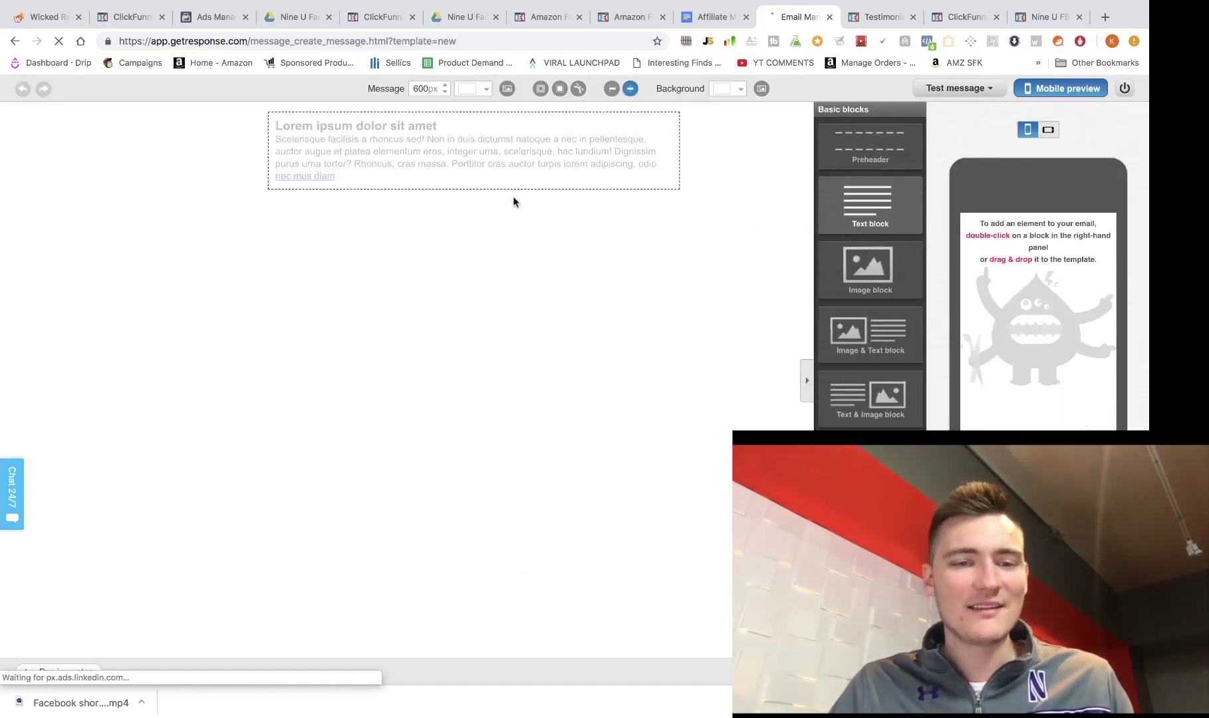
Step: Copy the whole Email #2 body, from the greeting through YOUR NAME, from the Affiliate Marketing document and return to GetResponse
{"action": "left_click", "coordinate": [706, 25]}
{"action": "scroll", "coordinate": [340, 386], "scroll_direction": "down", "scroll_amount": 1}
{"action": "left_click_drag", "start_coordinate": [305, 352], "coordinate": [693, 436]}
{"action": "scroll", "coordinate": [432, 446], "scroll_direction": "down", "scroll_amount": 3}
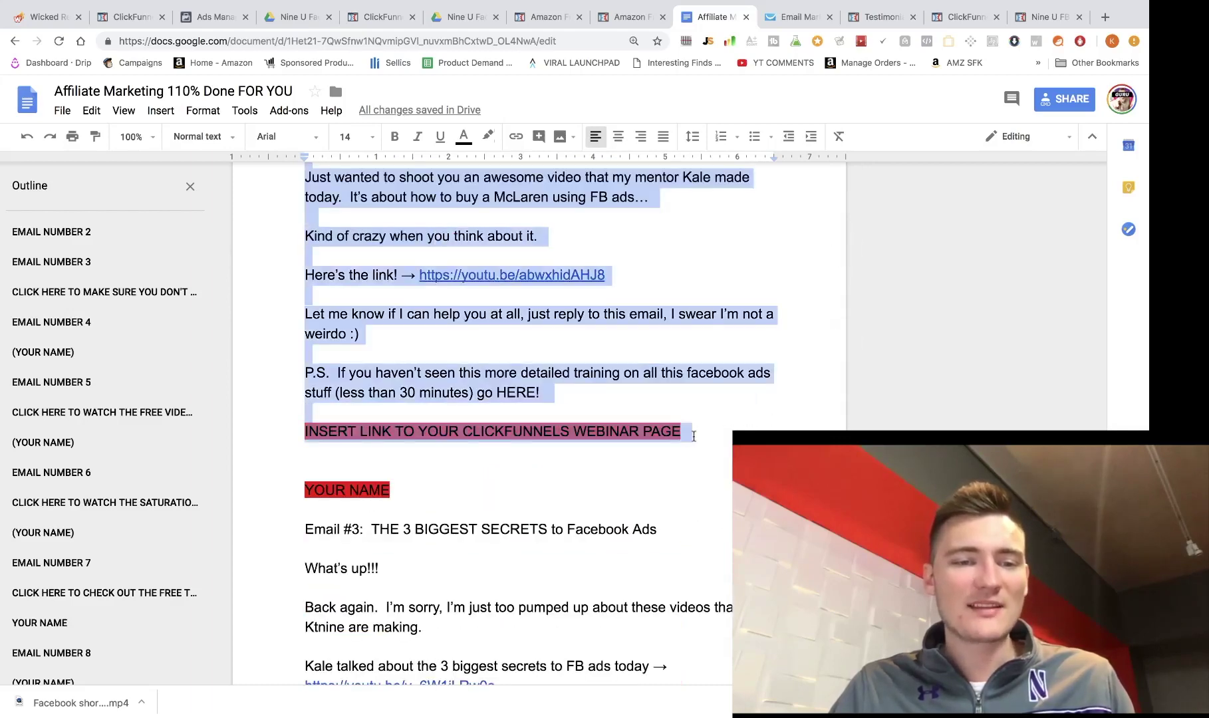
{"action": "left_click_drag", "start_coordinate": [393, 490], "coordinate": [283, 378]}
{"action": "key", "text": "ctrl+Tab"}
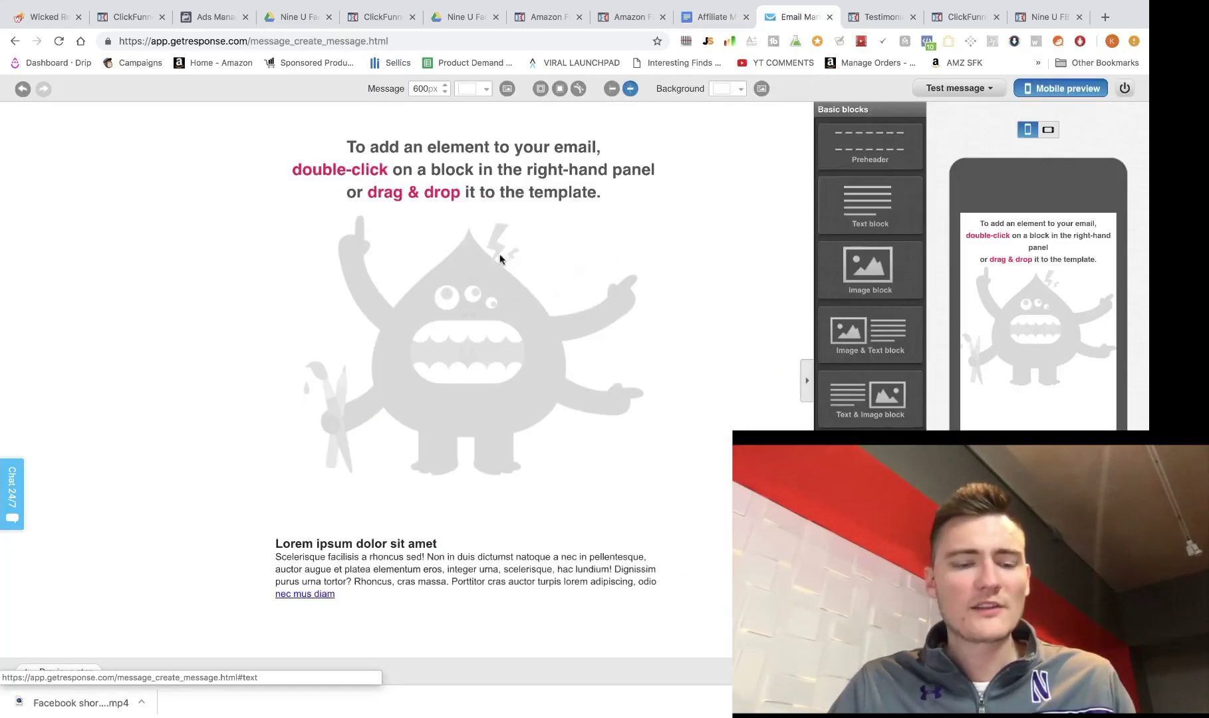
Step: Replace the text block's placeholder heading with the copied Email #2 body and delete the leftover placeholder paragraph
{"action": "triple_click", "coordinate": [407, 562]}
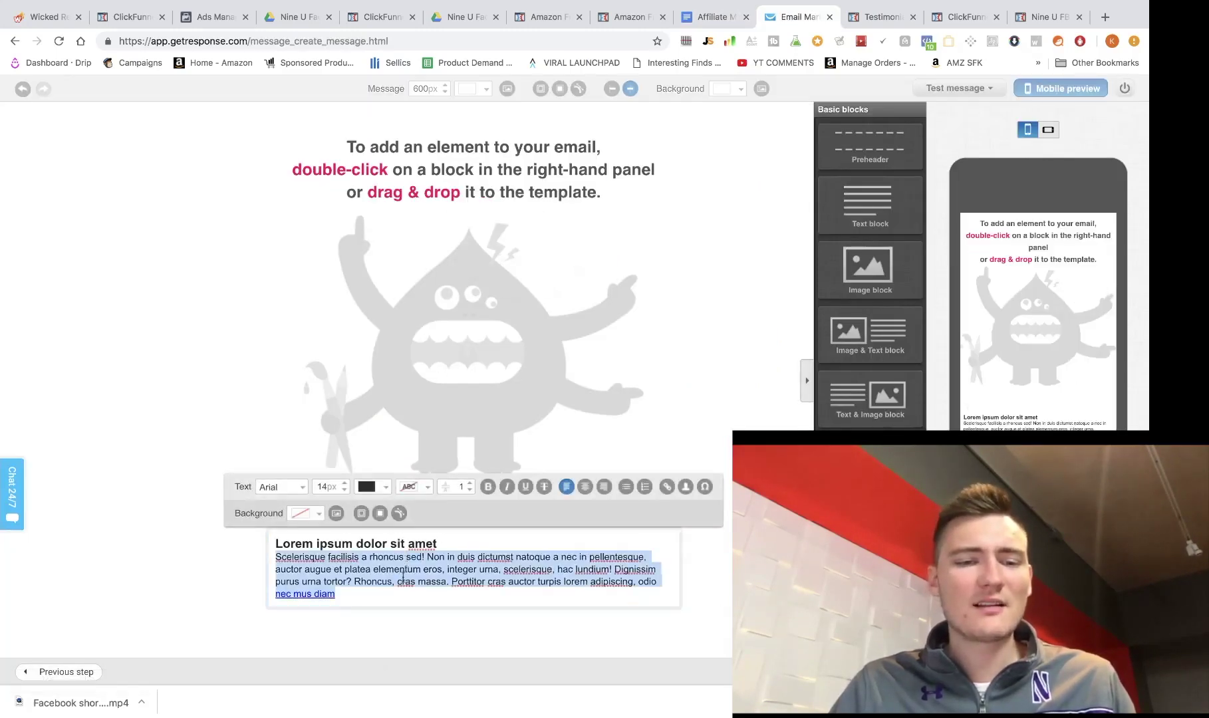
{"action": "left_click_drag", "start_coordinate": [373, 592], "coordinate": [256, 509]}
{"action": "left_click", "coordinate": [296, 543]}
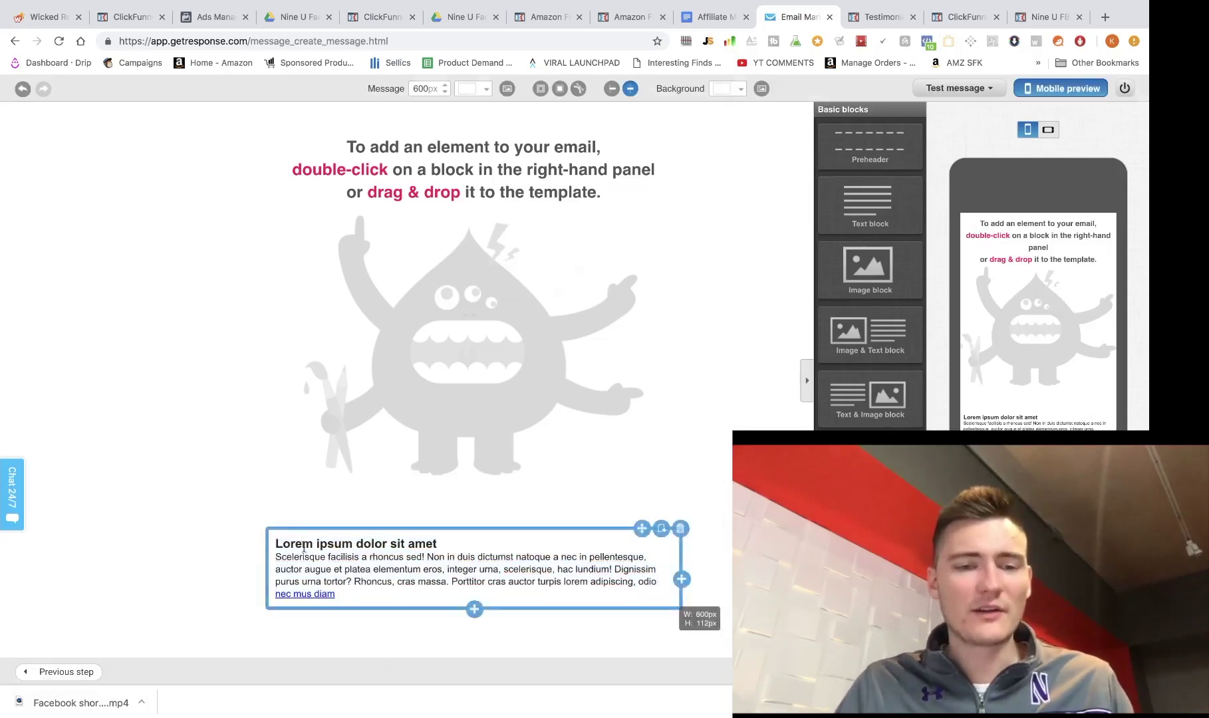
{"action": "double_click", "coordinate": [296, 543]}
{"action": "key", "text": "shift+End"}
{"action": "key", "text": "BackSpace"}
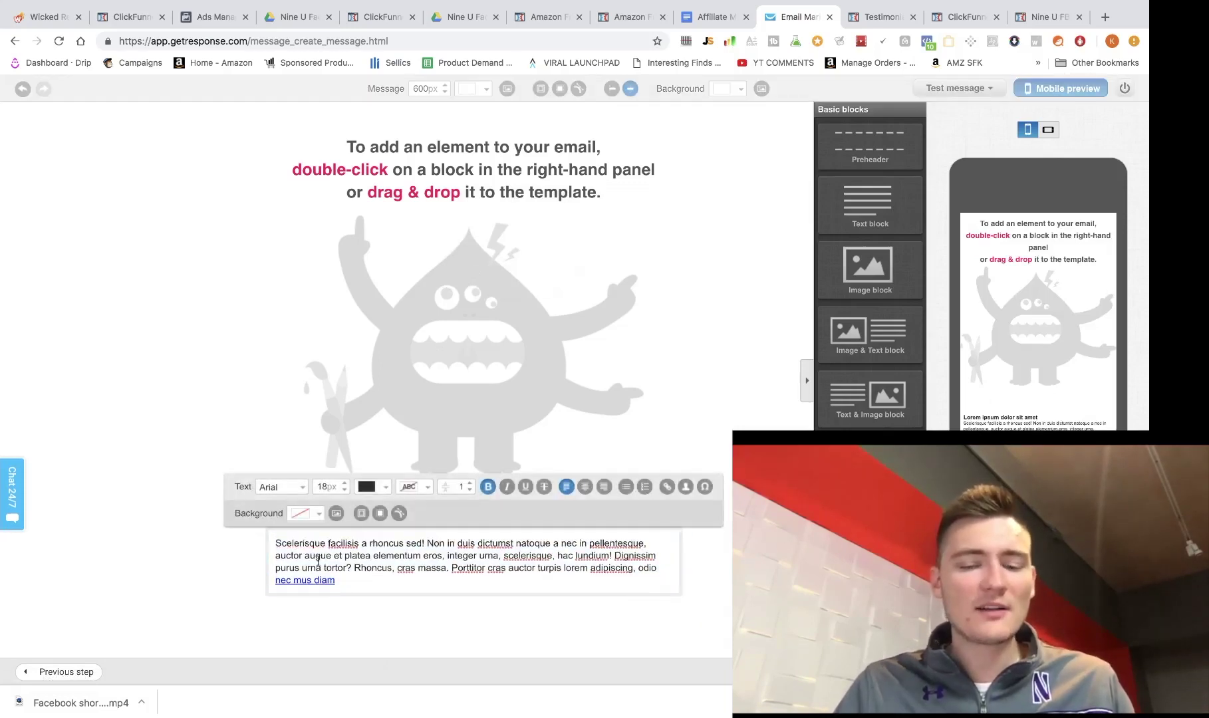
{"action": "key", "text": "ctrl+v"}
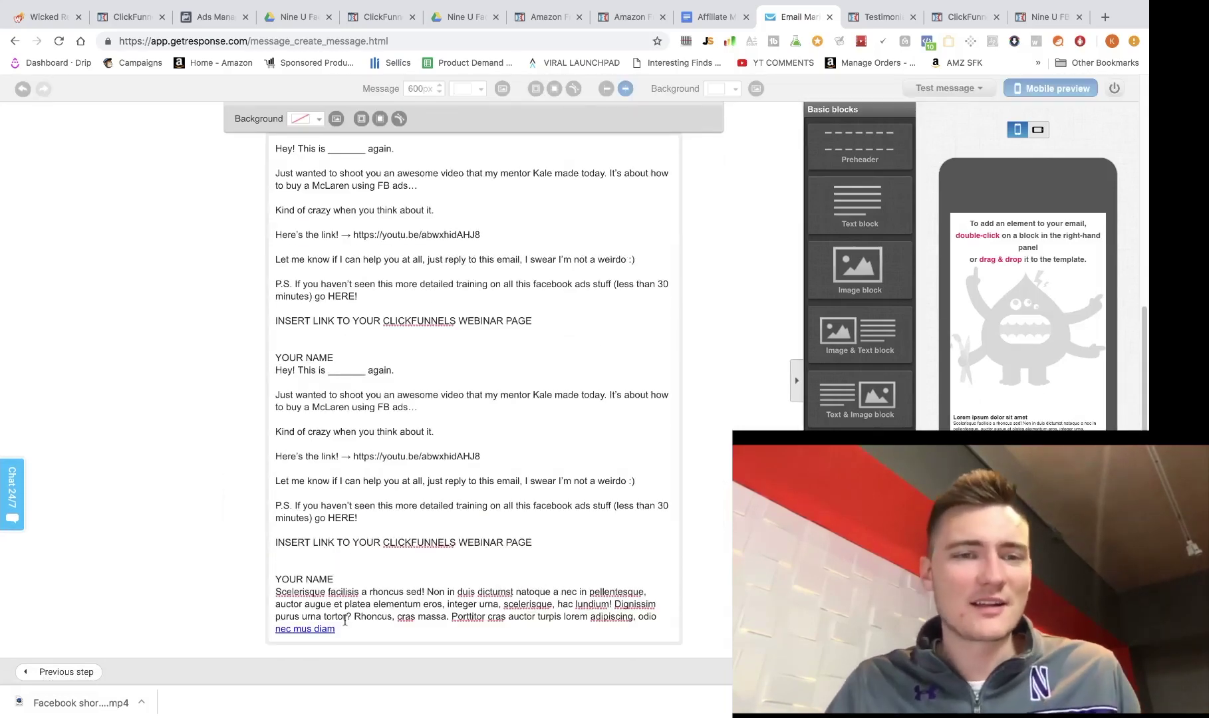
{"action": "left_click_drag", "start_coordinate": [339, 629], "coordinate": [269, 560]}
{"action": "key", "text": "BackSpace"}
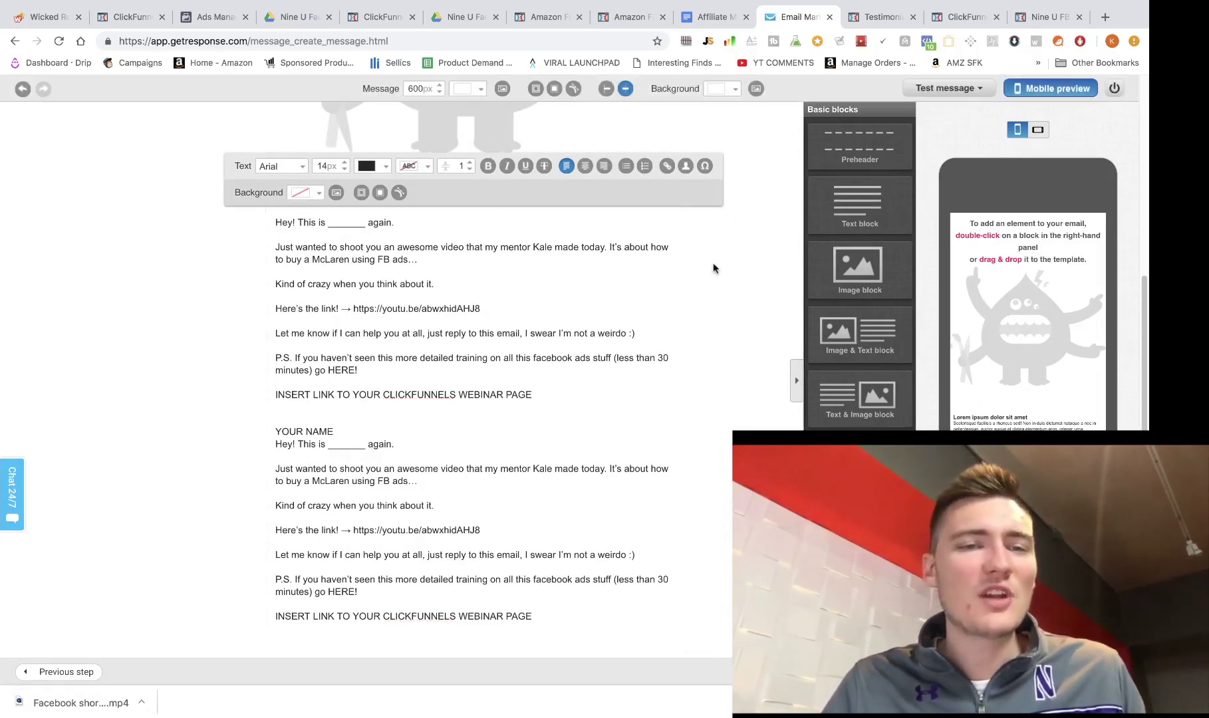
{"action": "left_click", "coordinate": [712, 265]}
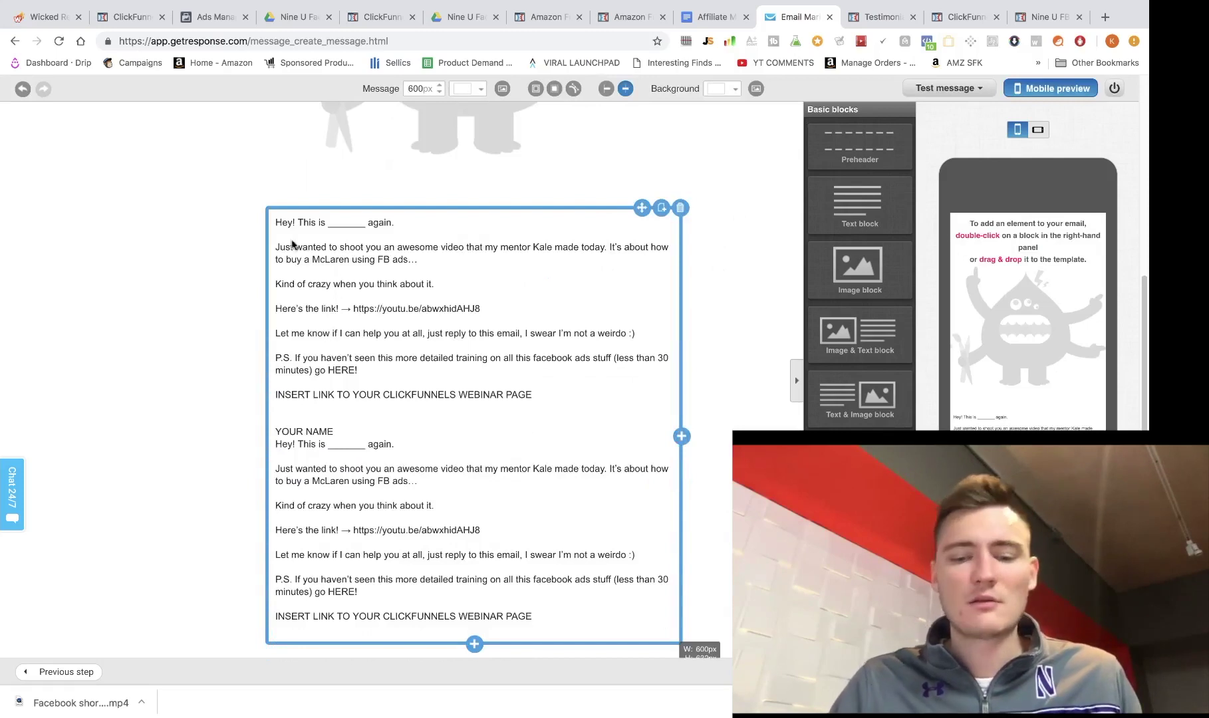
Step: Replace the underscore blank in the opening greeting with "me," followed by the sender's first name
{"action": "left_click", "coordinate": [341, 230]}
{"action": "double_click", "coordinate": [340, 224]}
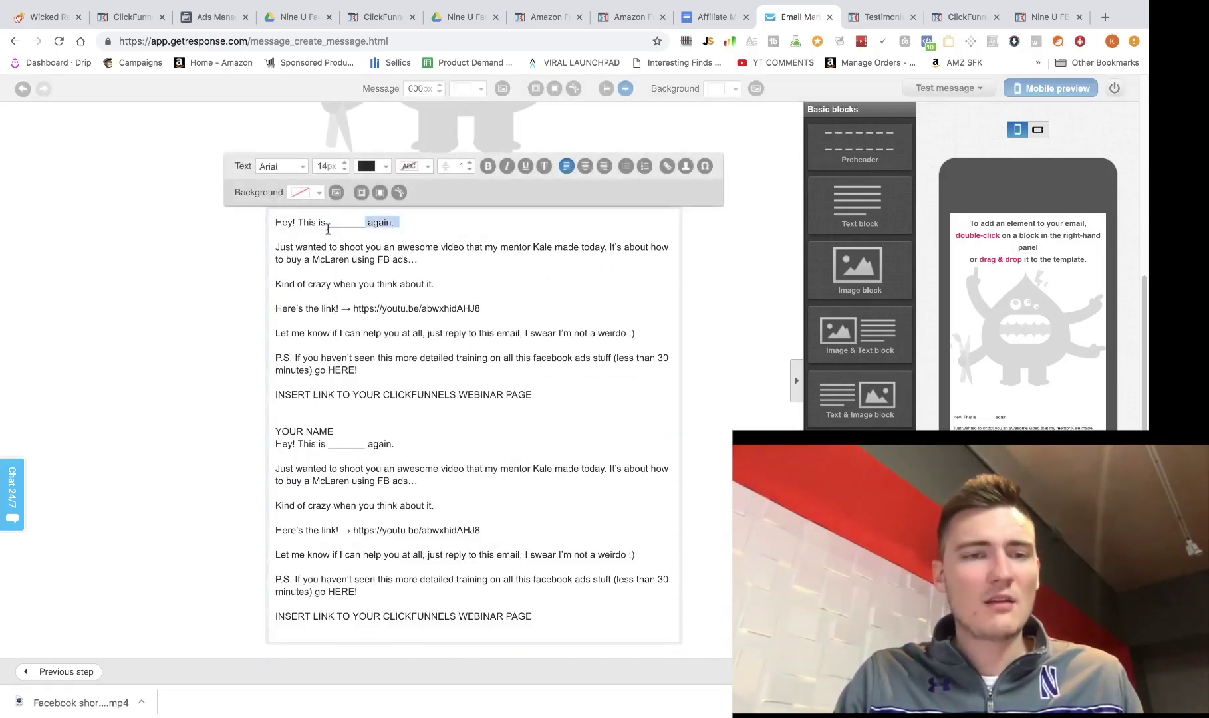
{"action": "type", "text": "me, Dave"}
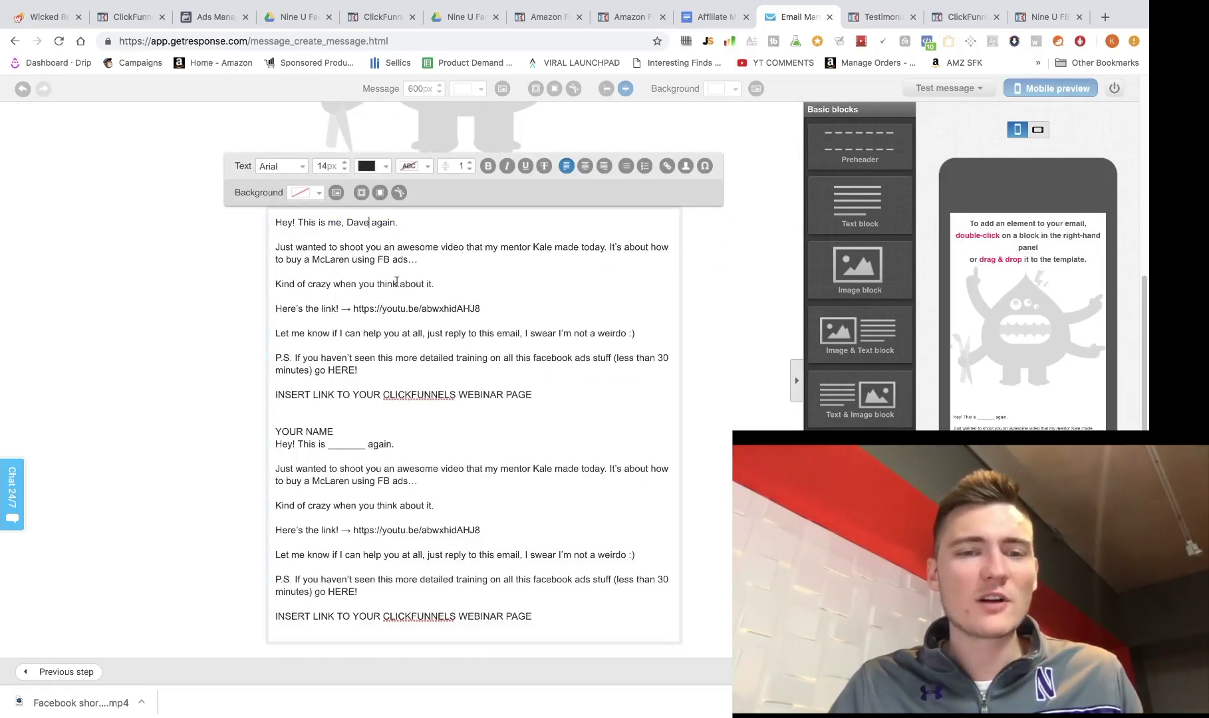
{"action": "mouse_move", "coordinate": [352, 311]}
{"action": "left_mouse_down"}
{"action": "mouse_move", "coordinate": [488, 310]}
{"action": "mouse_move", "coordinate": [355, 305]}
{"action": "left_mouse_up"}
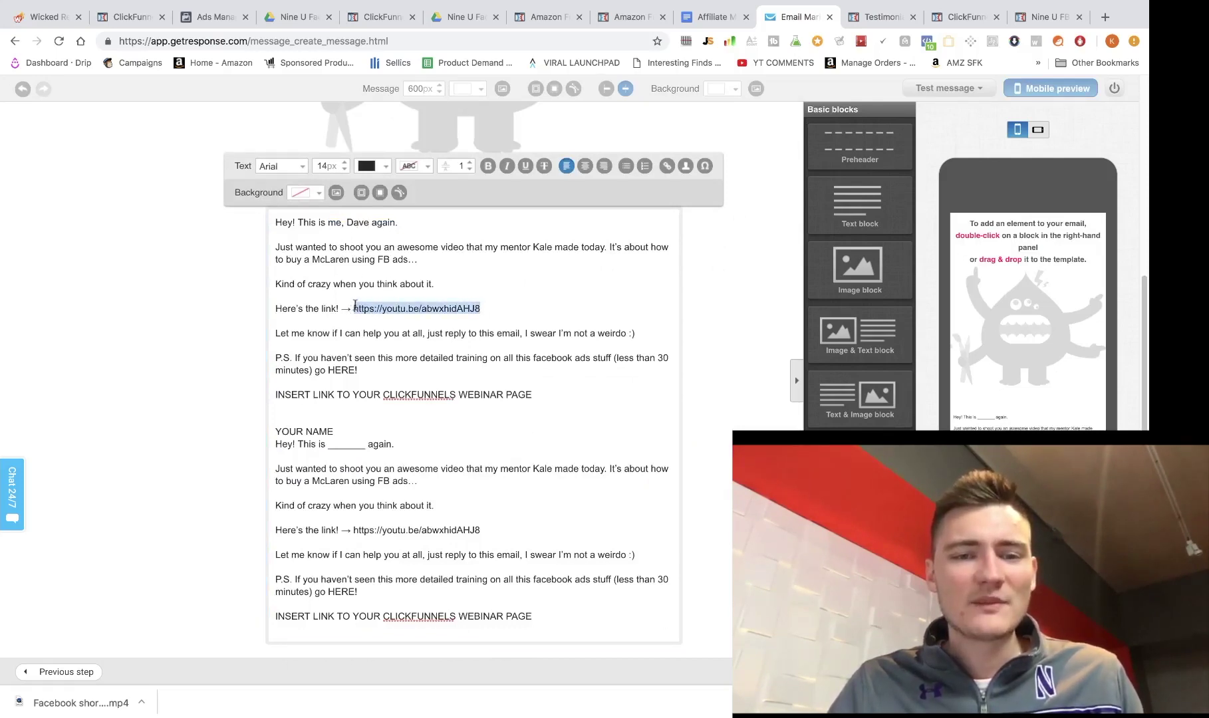
{"action": "left_click", "coordinate": [665, 167]}
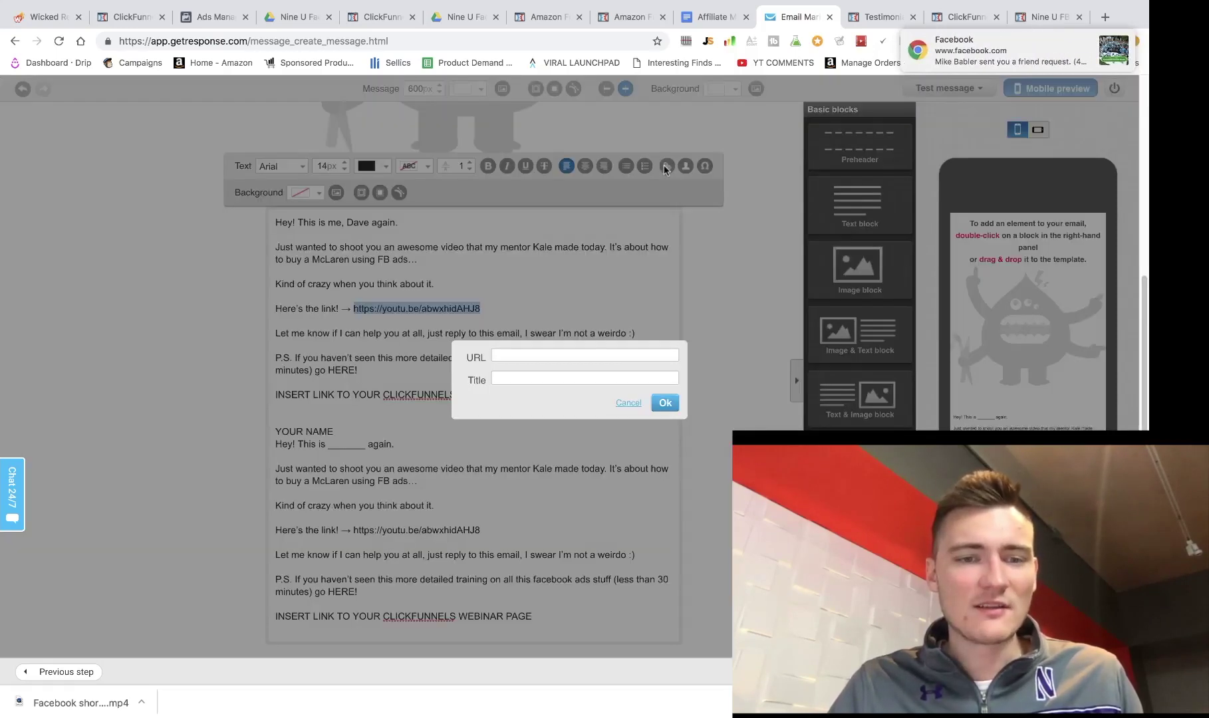
{"action": "left_click", "coordinate": [540, 357]}
{"action": "key", "text": "super+v"}
{"action": "left_click", "coordinate": [530, 377]}
{"action": "key", "text": "super+v"}
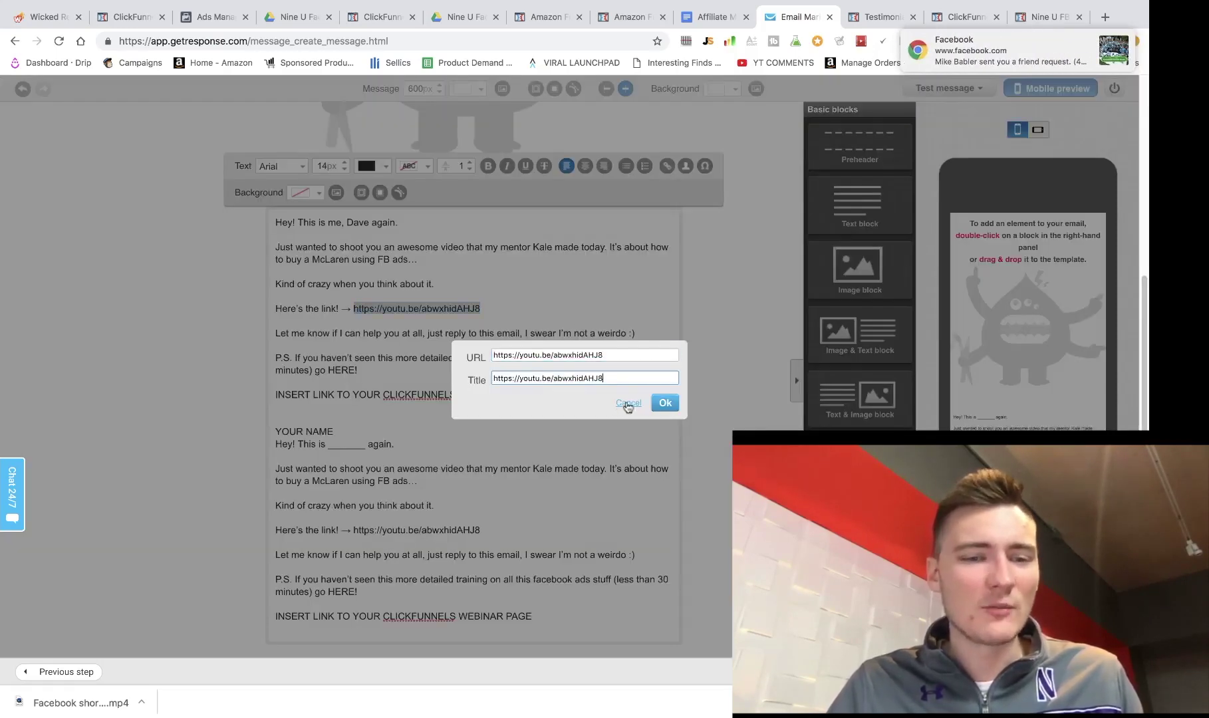
{"action": "left_click", "coordinate": [655, 402]}
Step: Delete the duplicate second copy of the email body, from the YOUR NAME line through its webinar link placeholder
{"action": "left_click", "coordinate": [542, 369]}
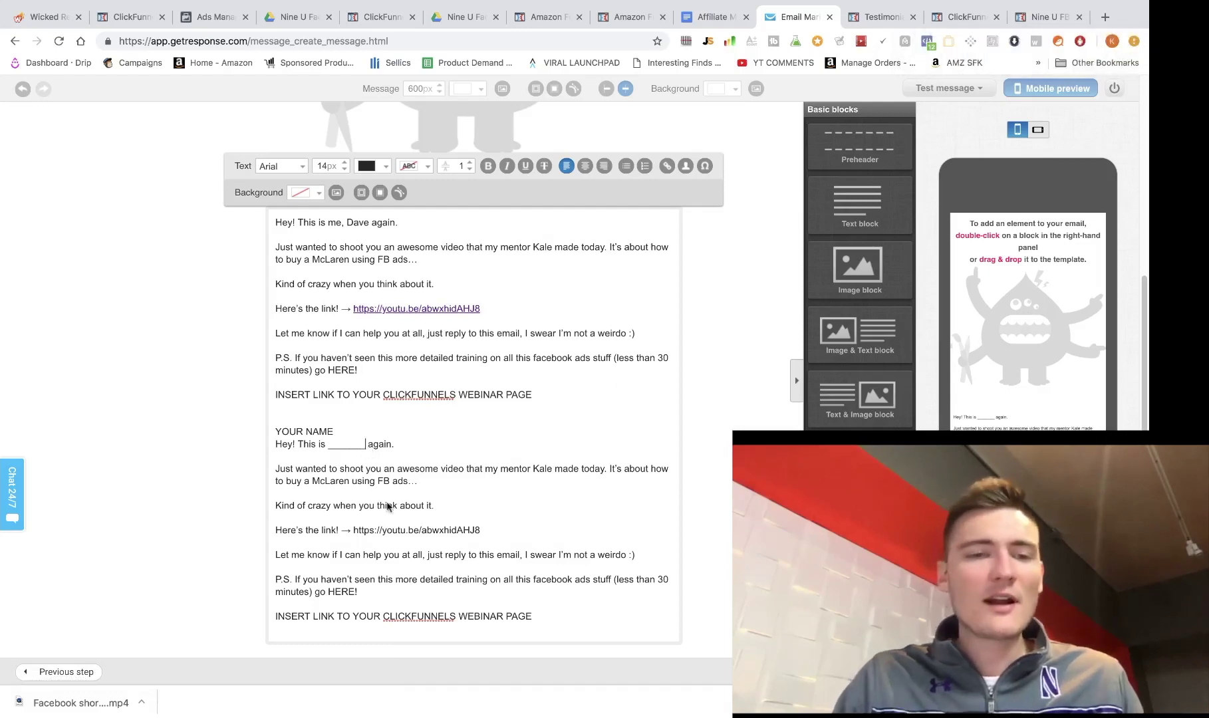
{"action": "left_click_drag", "start_coordinate": [542, 620], "coordinate": [279, 433]}
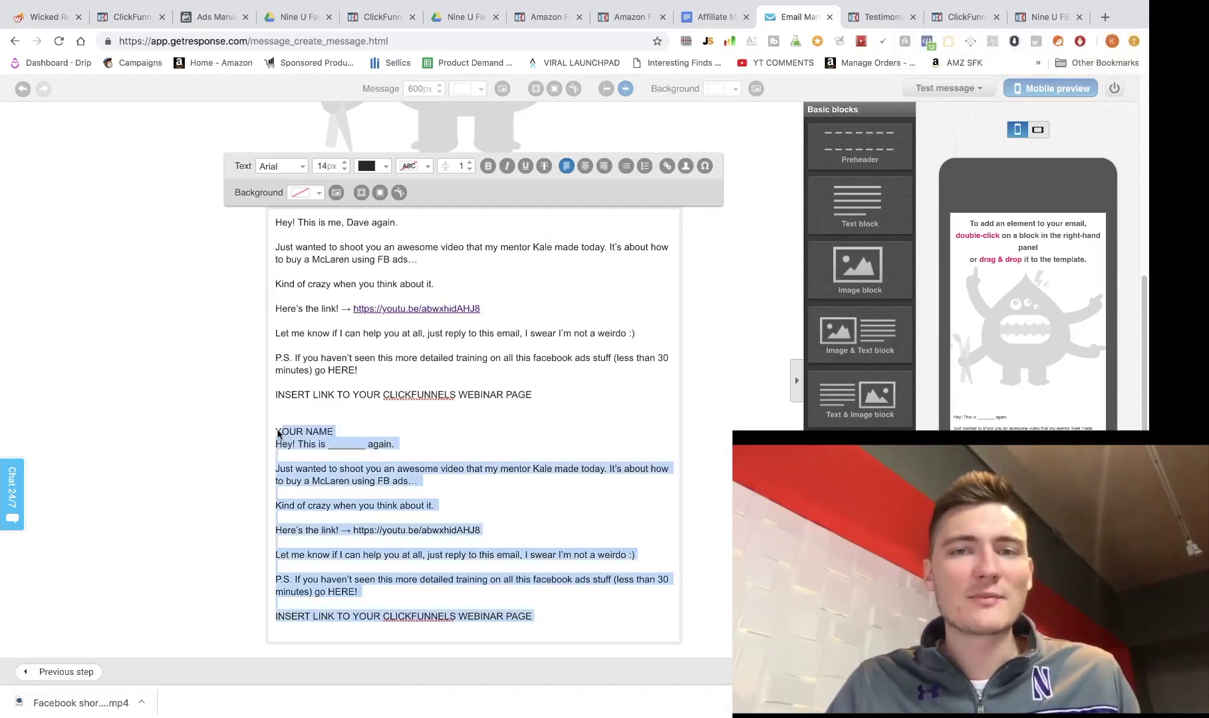
{"action": "key", "text": "BackSpace"}
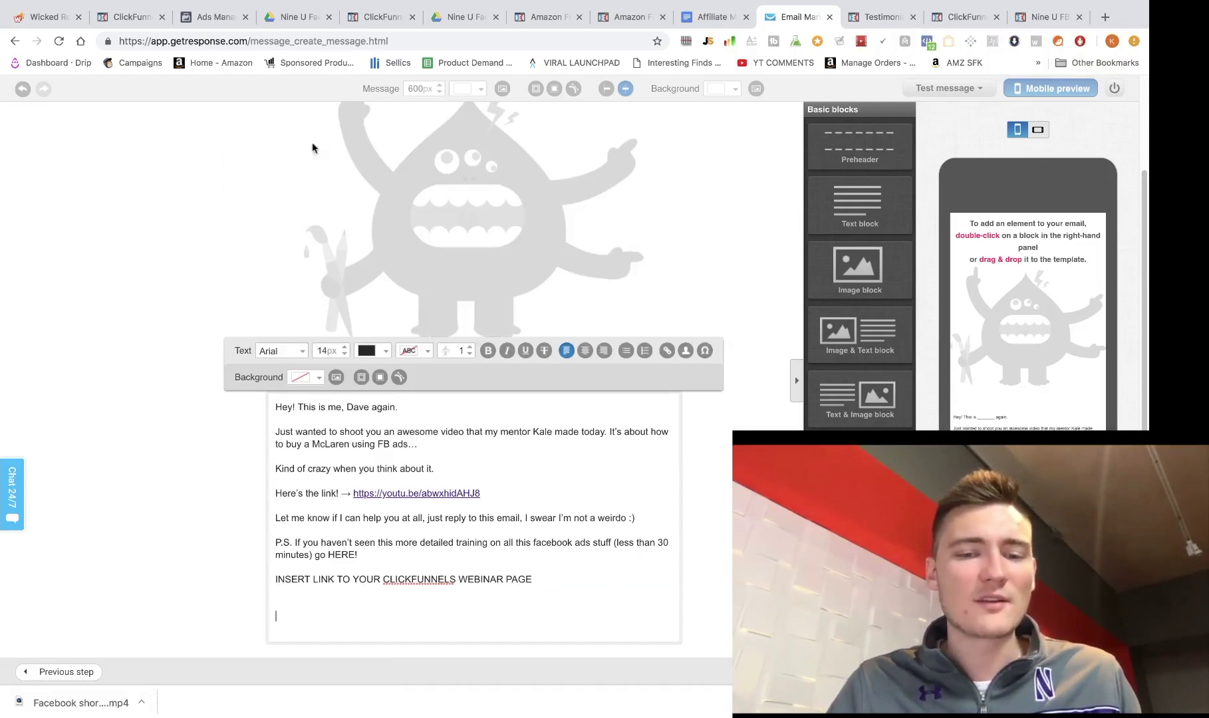
Step: Check the highlighted ClickFunnels webinar link placeholder in the Affiliate Marketing document, and return to the same line in the GetResponse message
{"action": "left_click", "coordinate": [708, 17]}
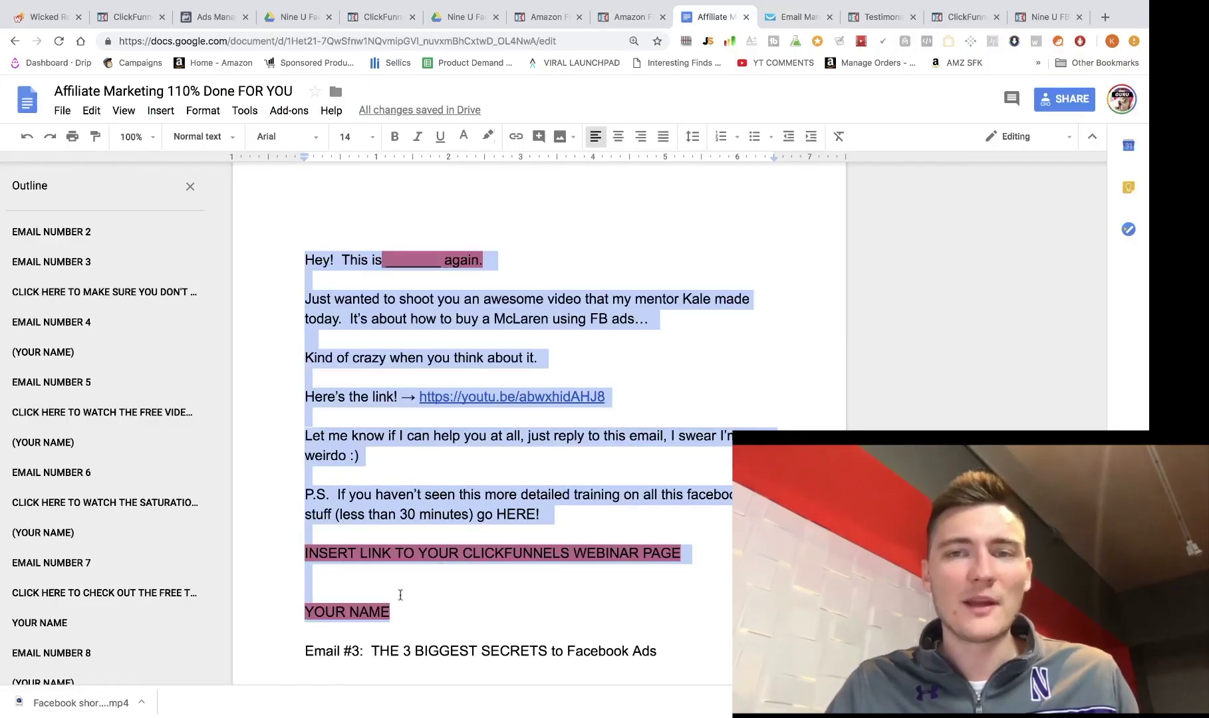
{"action": "left_click", "coordinate": [400, 594]}
{"action": "left_click_drag", "start_coordinate": [709, 552], "coordinate": [304, 552]}
{"action": "left_click", "coordinate": [328, 553]}
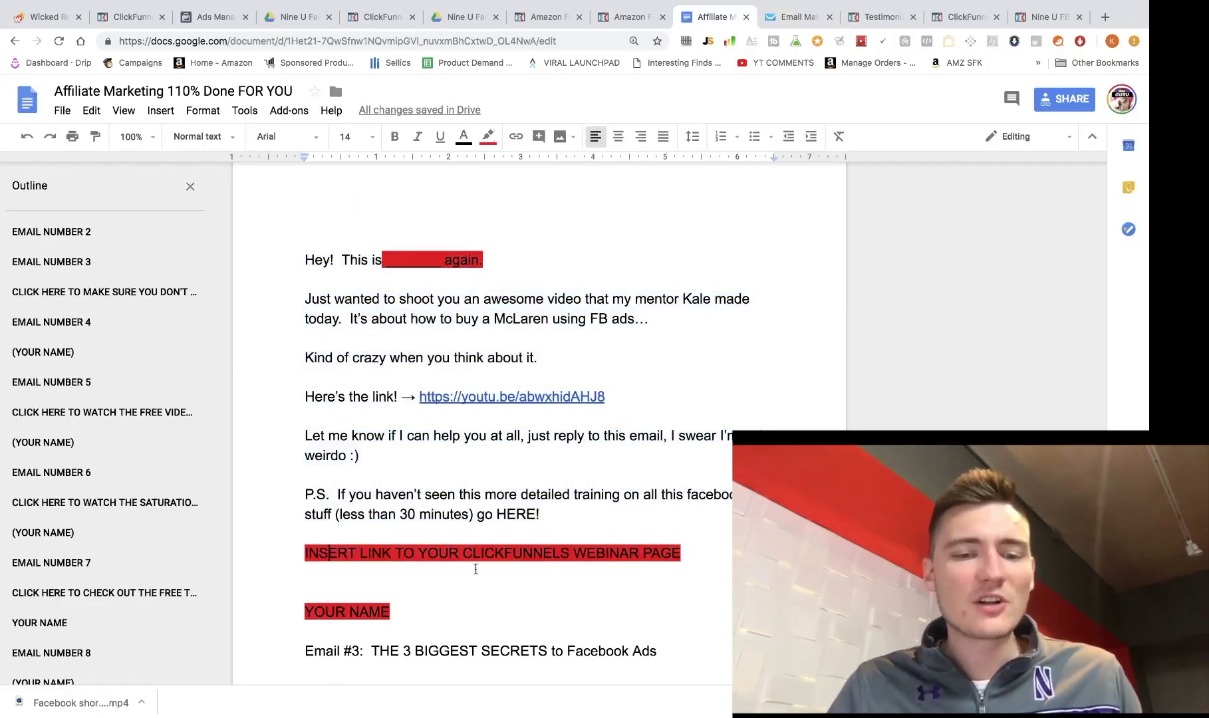
{"action": "left_click", "coordinate": [776, 20]}
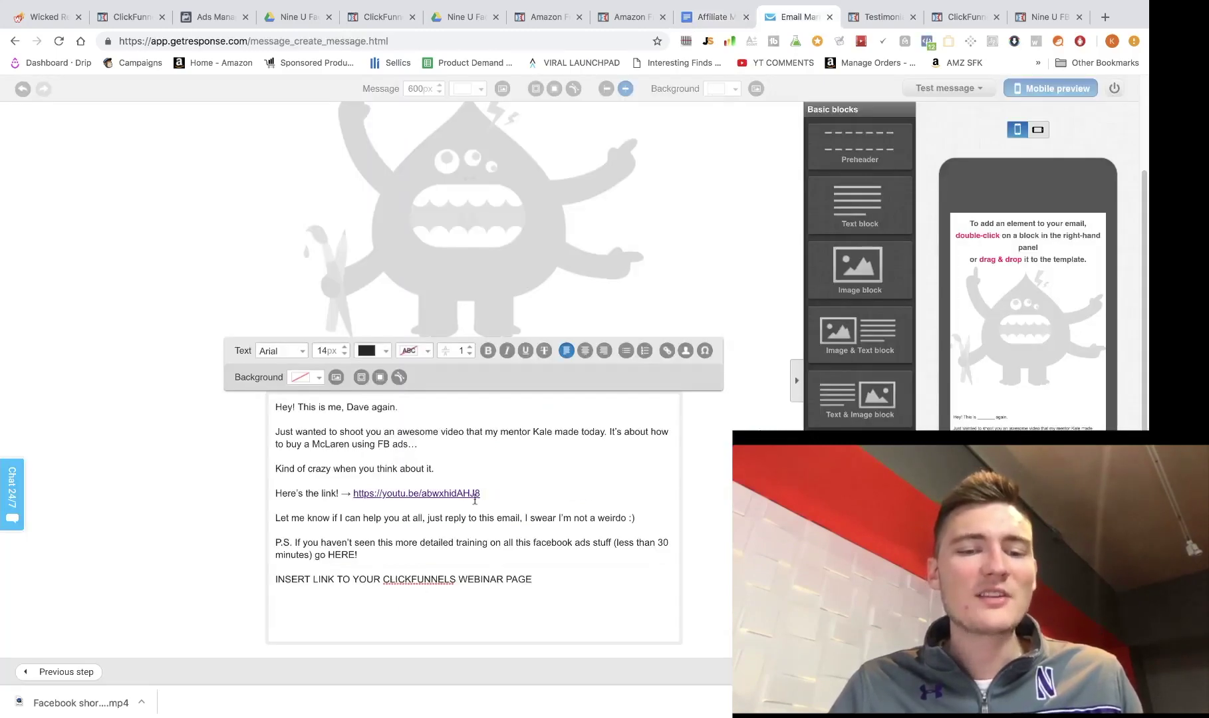
{"action": "mouse_move", "coordinate": [533, 583]}
{"action": "left_mouse_down"}
{"action": "mouse_move", "coordinate": [287, 579]}
{"action": "mouse_move", "coordinate": [531, 571]}
{"action": "left_mouse_up"}
{"action": "left_click", "coordinate": [532, 572]}
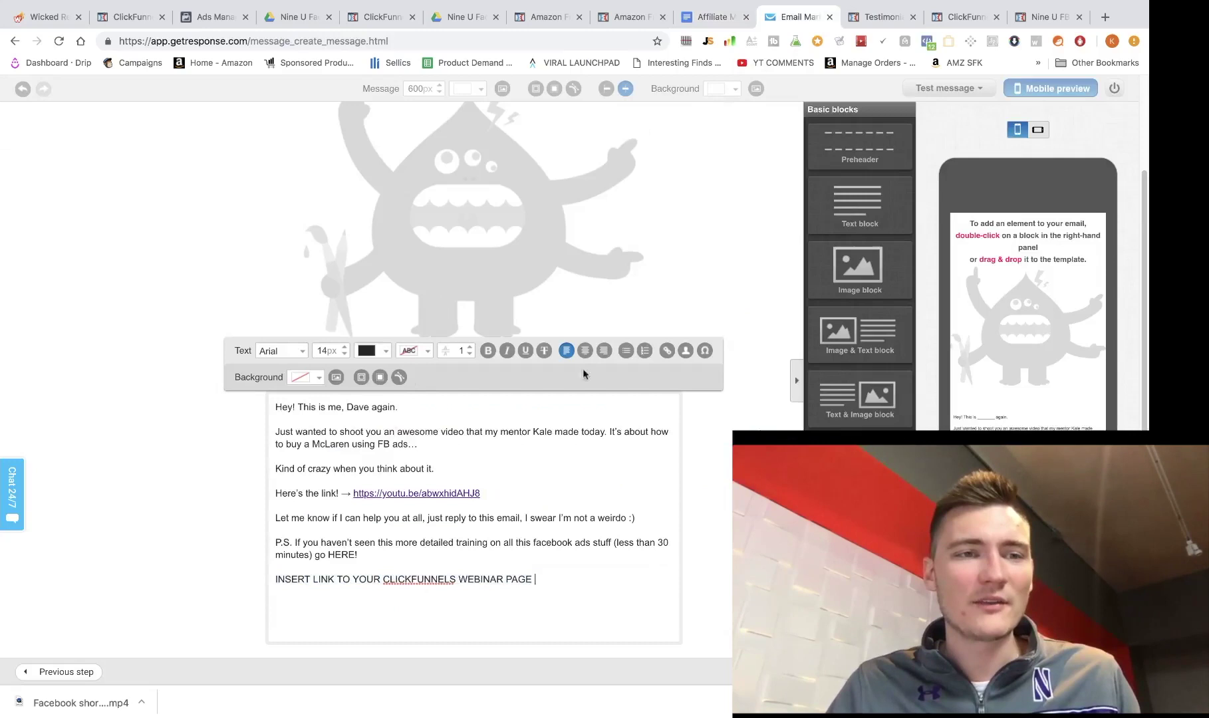
Step: Switch to ClickFunnels, open the live Facebook Free Training page, copy its address and return to the GetResponse message
{"action": "left_click", "coordinate": [539, 20]}
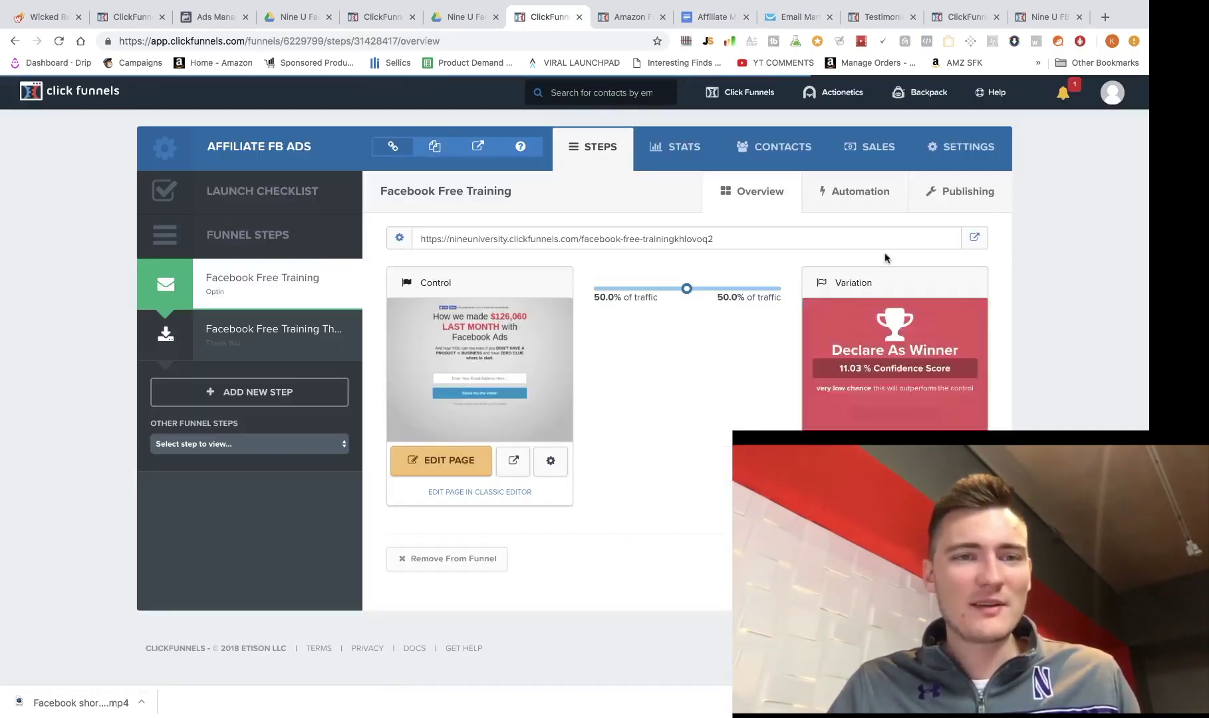
{"action": "left_click", "coordinate": [974, 238]}
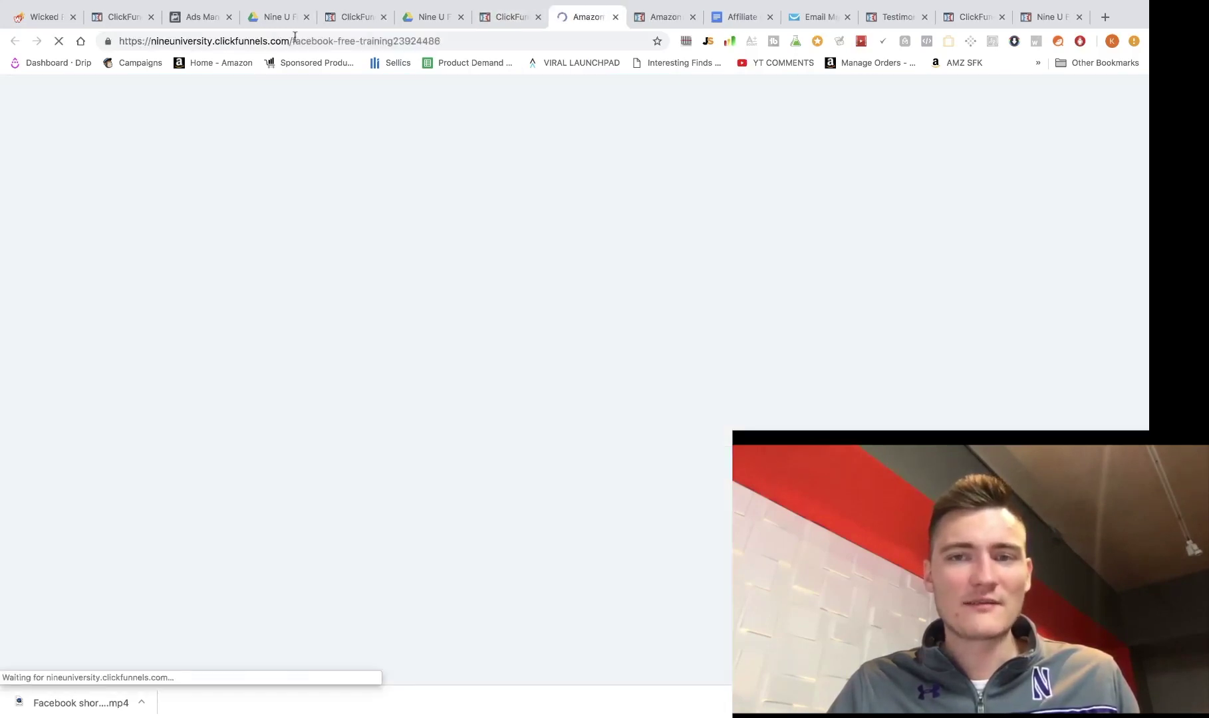
{"action": "left_click", "coordinate": [295, 40]}
{"action": "key", "text": "super+c"}
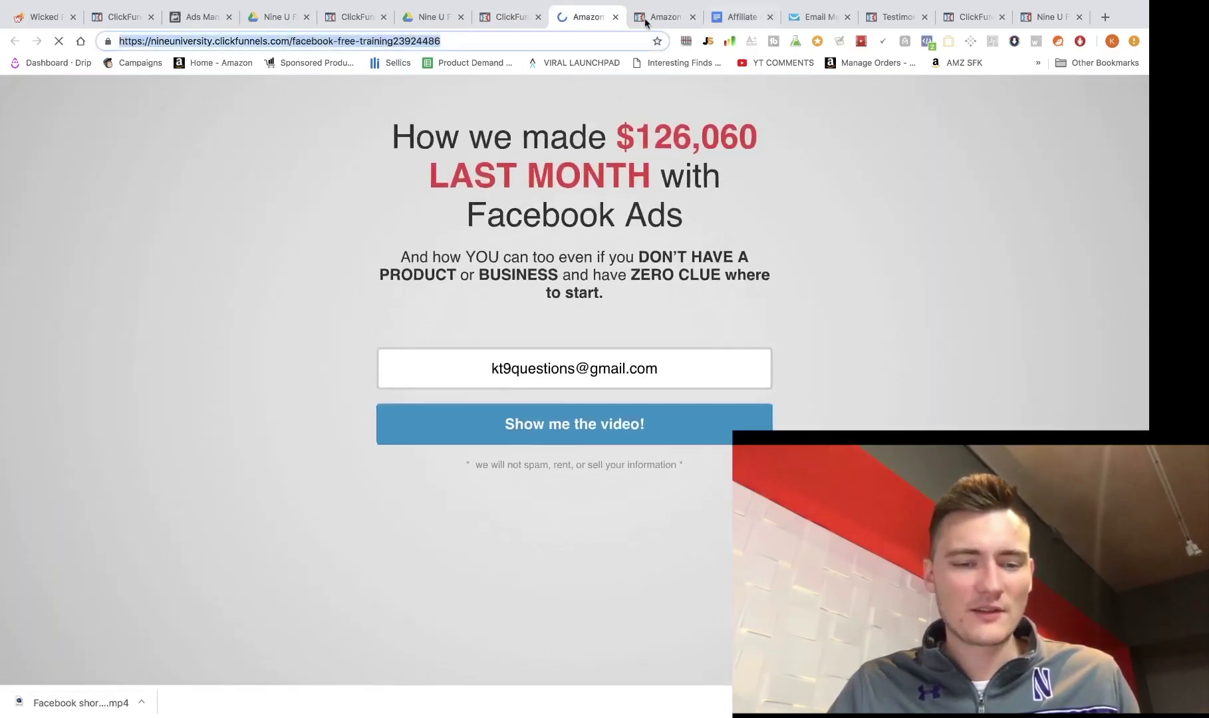
{"action": "left_click", "coordinate": [800, 17]}
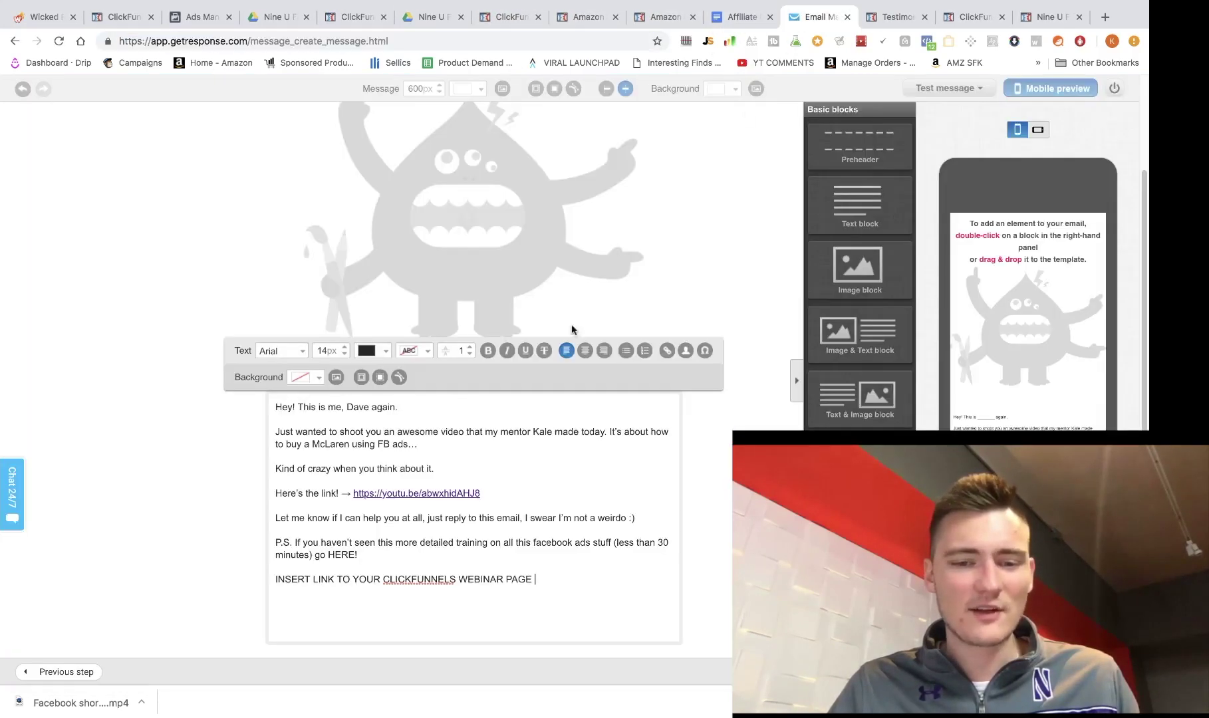
Step: Replace the INSERT LINK TO YOUR CLICKFUNNELS WEBINAR PAGE placeholder with the copied Facebook Free Training page address
{"action": "left_click_drag", "start_coordinate": [535, 581], "coordinate": [278, 580]}
{"action": "key", "text": "super+v"}
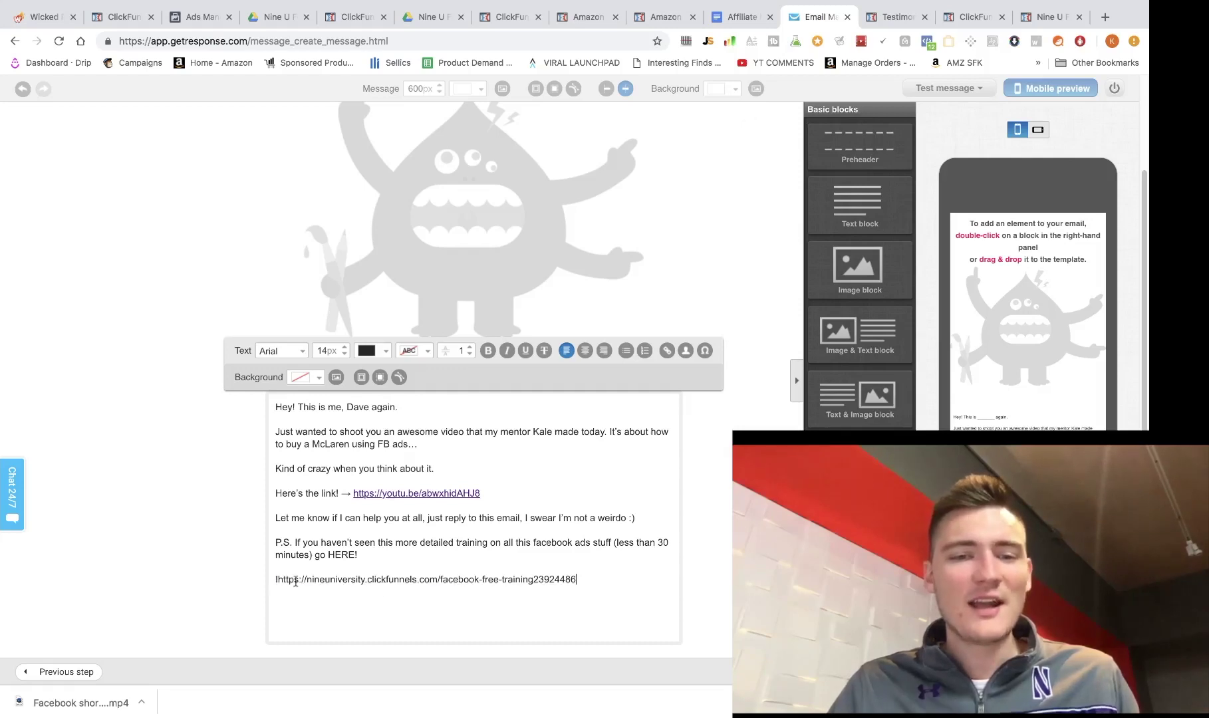
{"action": "key", "text": "Return"}
Step: Make the pasted Facebook Free Training address a hyperlink, using the same address for its URL and title
{"action": "left_click_drag", "start_coordinate": [596, 584], "coordinate": [268, 584]}
{"action": "key", "text": "ctrl+c"}
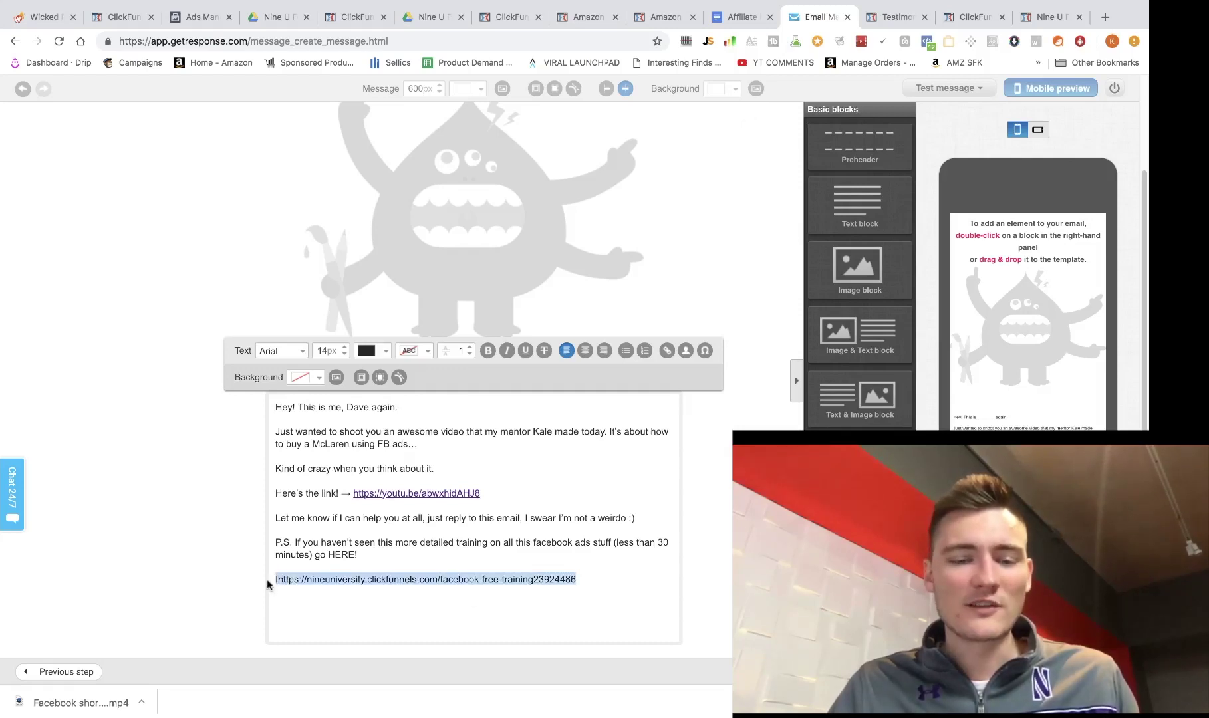
{"action": "left_click", "coordinate": [667, 350]}
{"action": "key", "text": "ctrl+v"}
{"action": "left_click", "coordinate": [500, 377]}
{"action": "key", "text": "ctrl+v"}
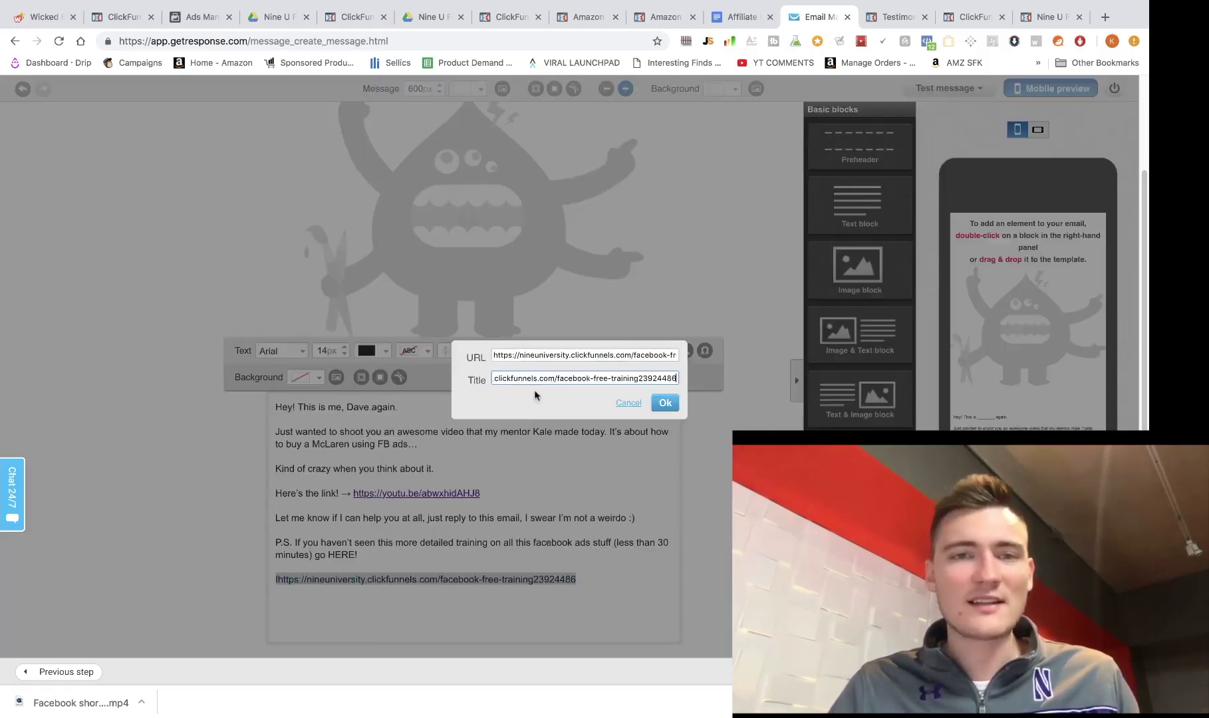
{"action": "left_click", "coordinate": [665, 402]}
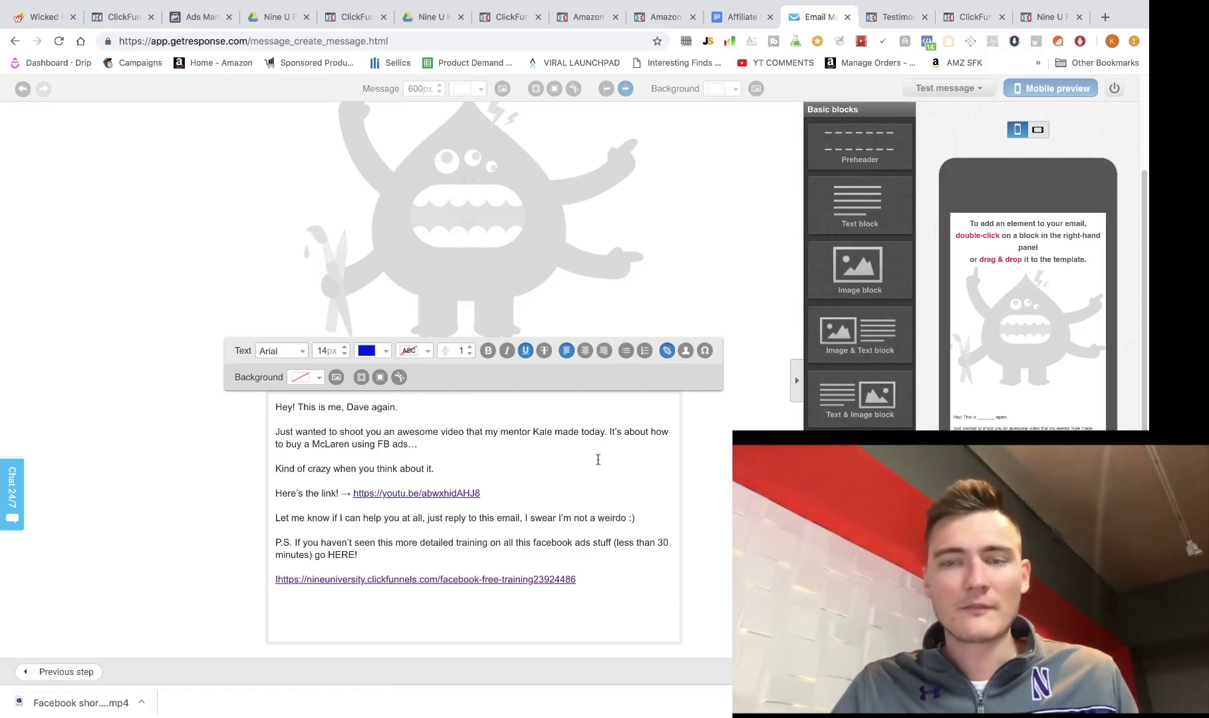
{"action": "scroll", "coordinate": [673, 557], "scroll_direction": "up", "scroll_amount": 2}
{"action": "scroll", "coordinate": [465, 379], "scroll_direction": "down", "scroll_amount": 2}
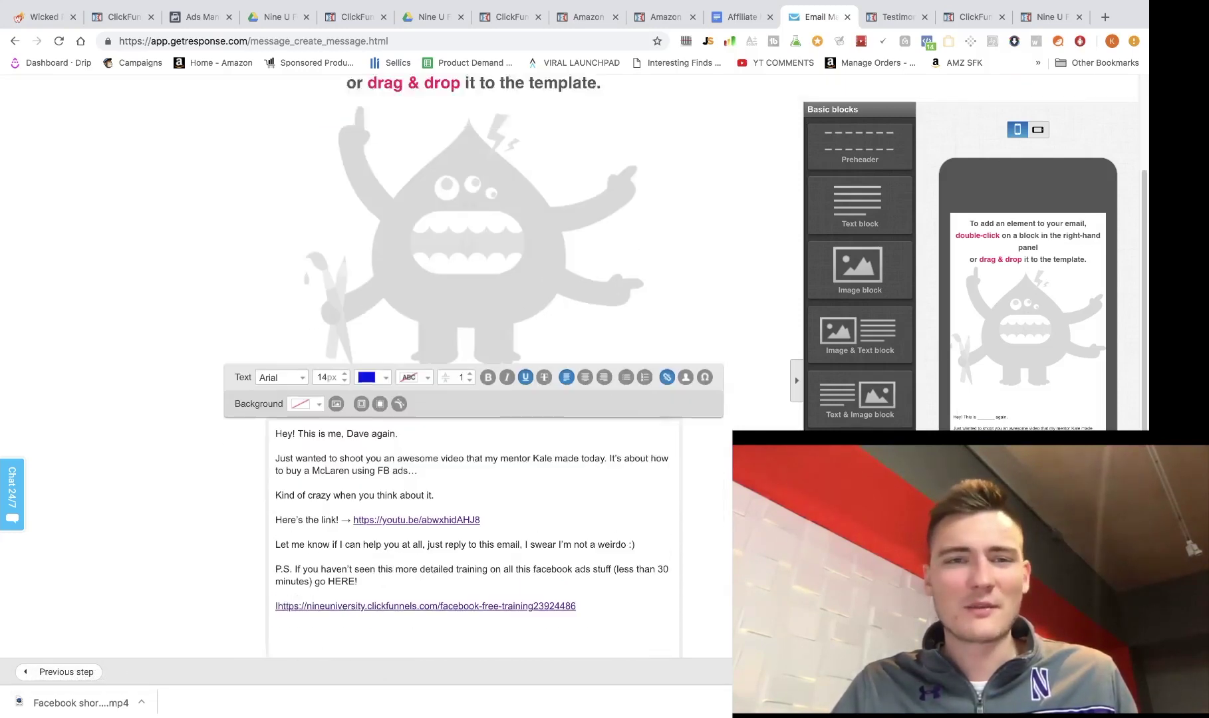
{"action": "scroll", "coordinate": [392, 230], "scroll_direction": "up", "scroll_amount": 2}
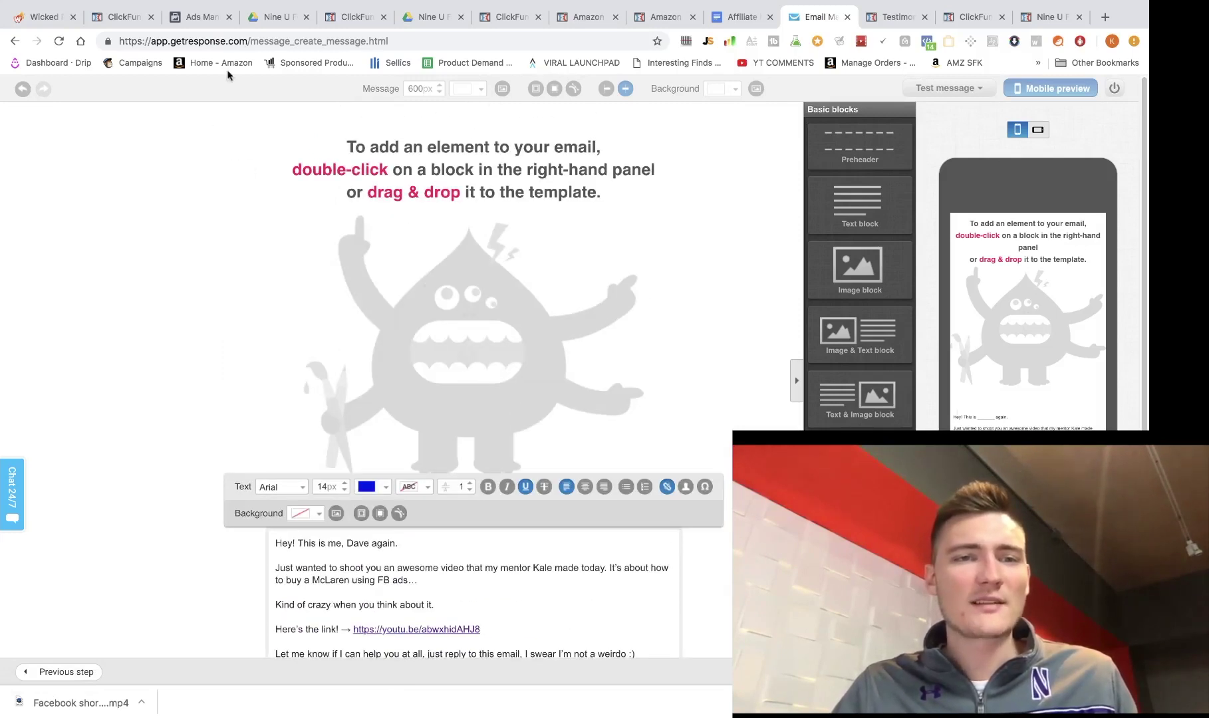
{"action": "scroll", "coordinate": [655, 468], "scroll_direction": "down", "scroll_amount": 2}
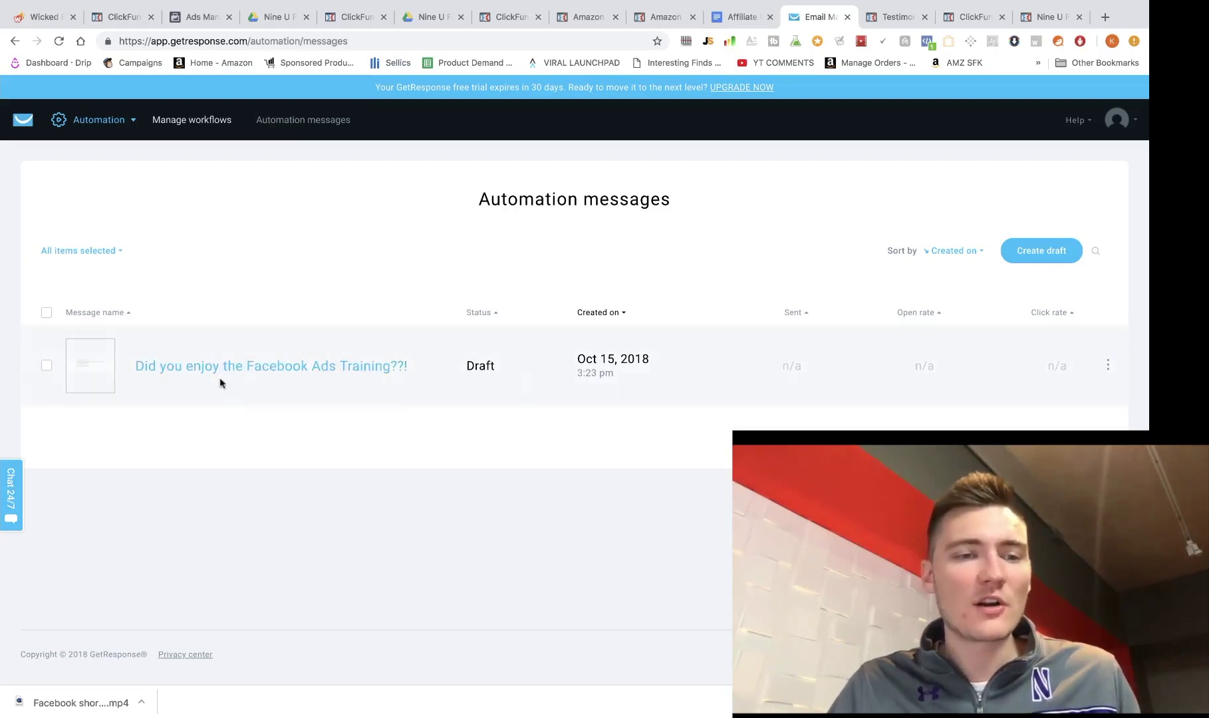
Step: Go to the Automation area and start a first workflow built from scratch
{"action": "left_click", "coordinate": [132, 120]}
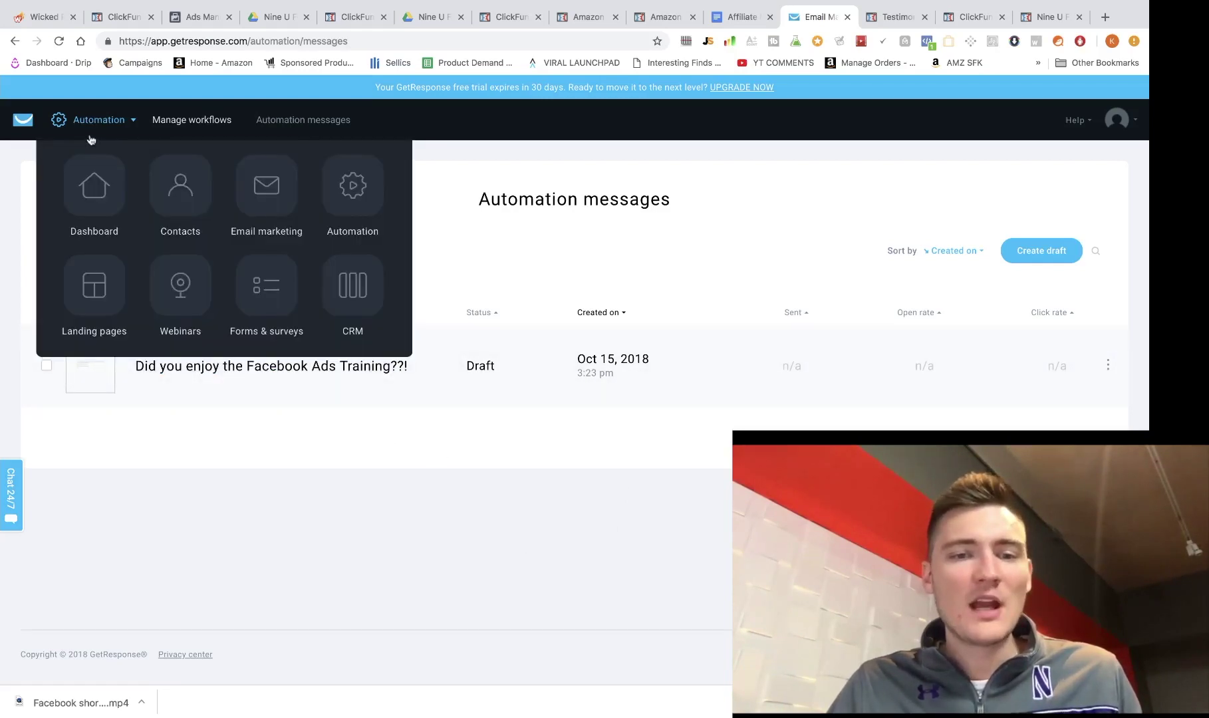
{"action": "left_click", "coordinate": [353, 187]}
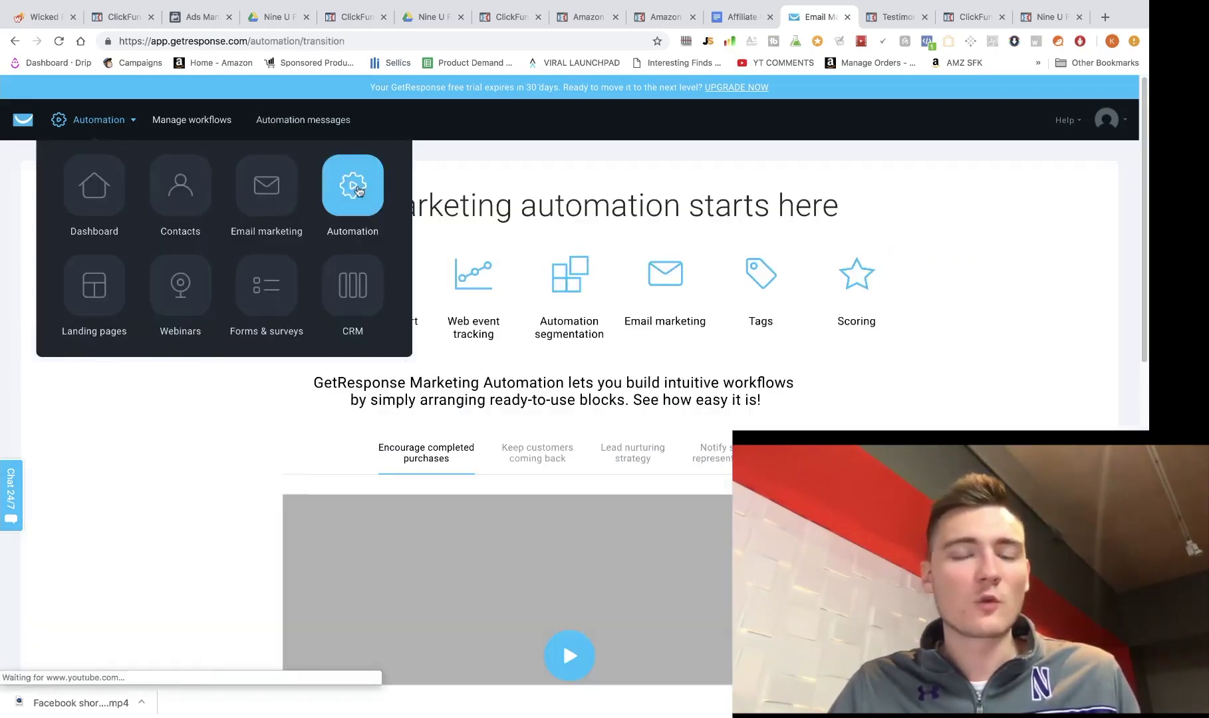
{"action": "scroll", "coordinate": [445, 319], "scroll_direction": "down", "scroll_amount": 10}
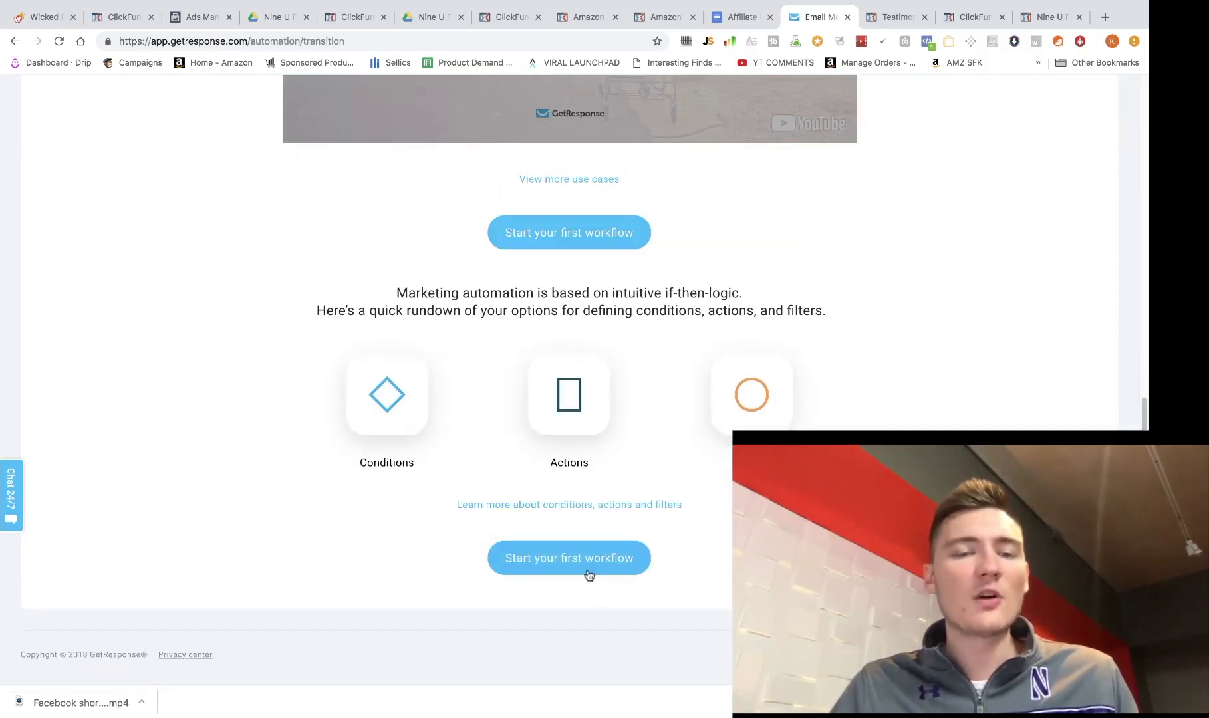
{"action": "left_click", "coordinate": [599, 564]}
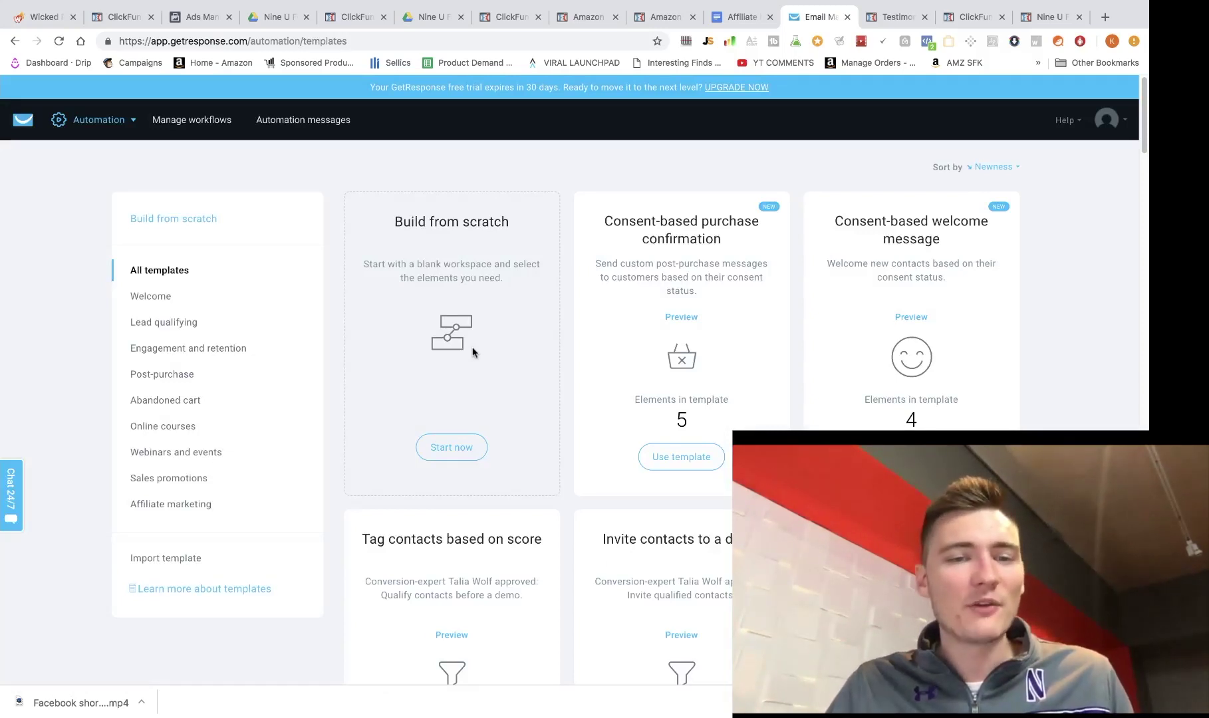
{"action": "left_click", "coordinate": [456, 447]}
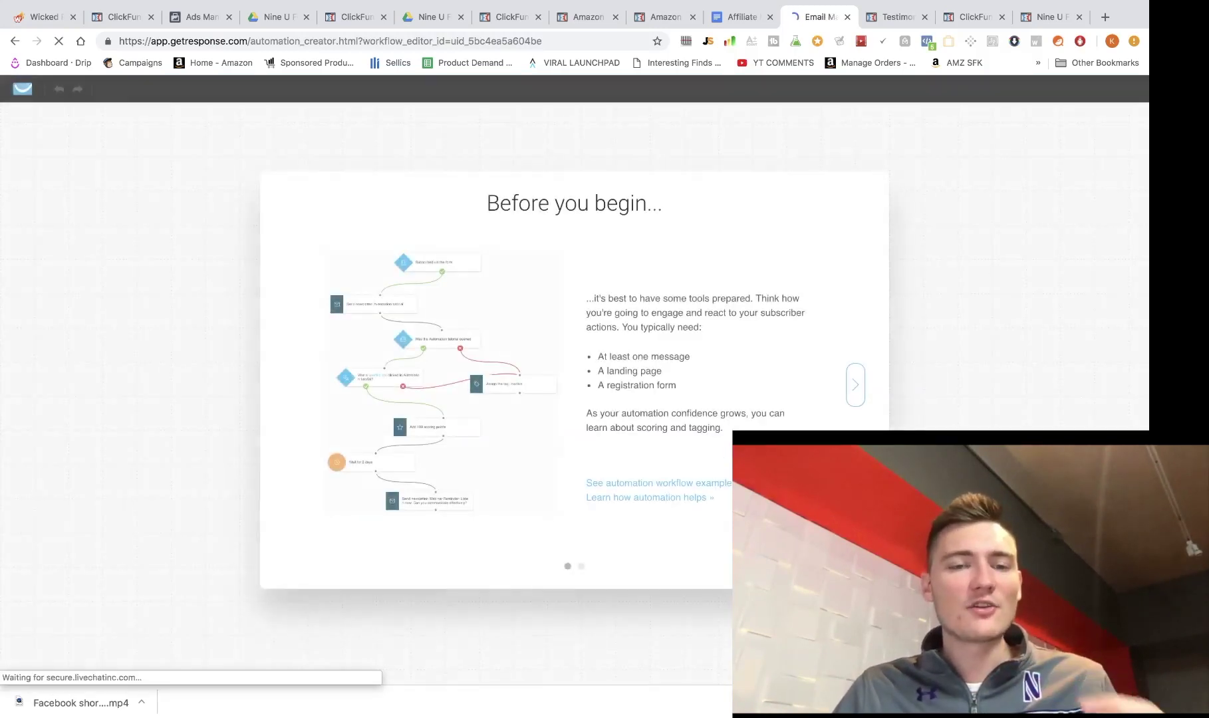
Step: Skip the introduction, start the workflow with the Subscribes condition and reposition that element slightly on the canvas
{"action": "left_click", "coordinate": [855, 385]}
{"action": "left_click", "coordinate": [853, 384]}
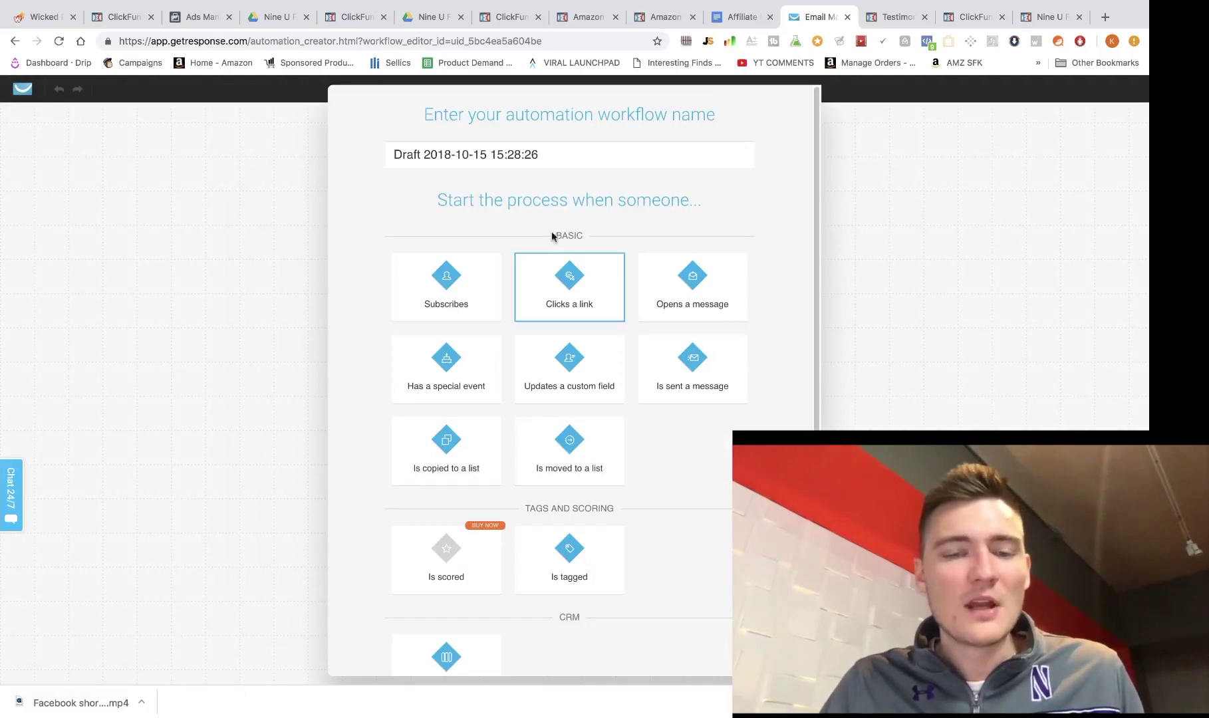
{"action": "left_click", "coordinate": [449, 276]}
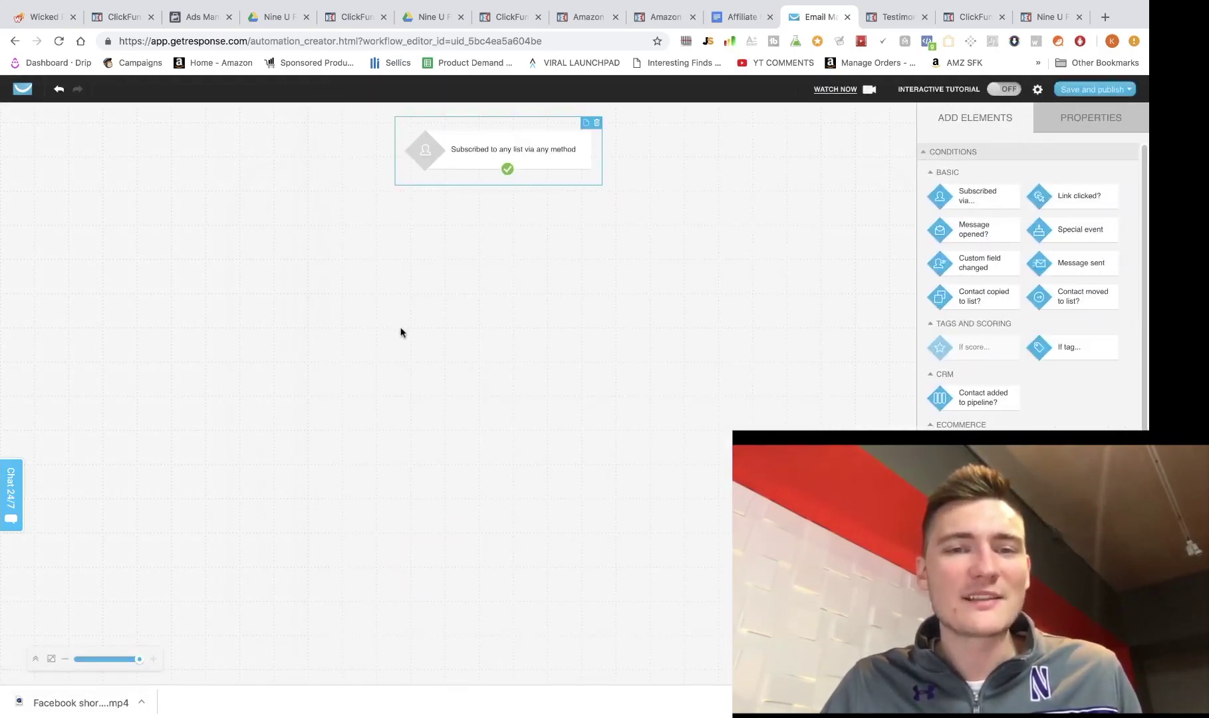
{"action": "left_click_drag", "start_coordinate": [495, 142], "coordinate": [461, 162]}
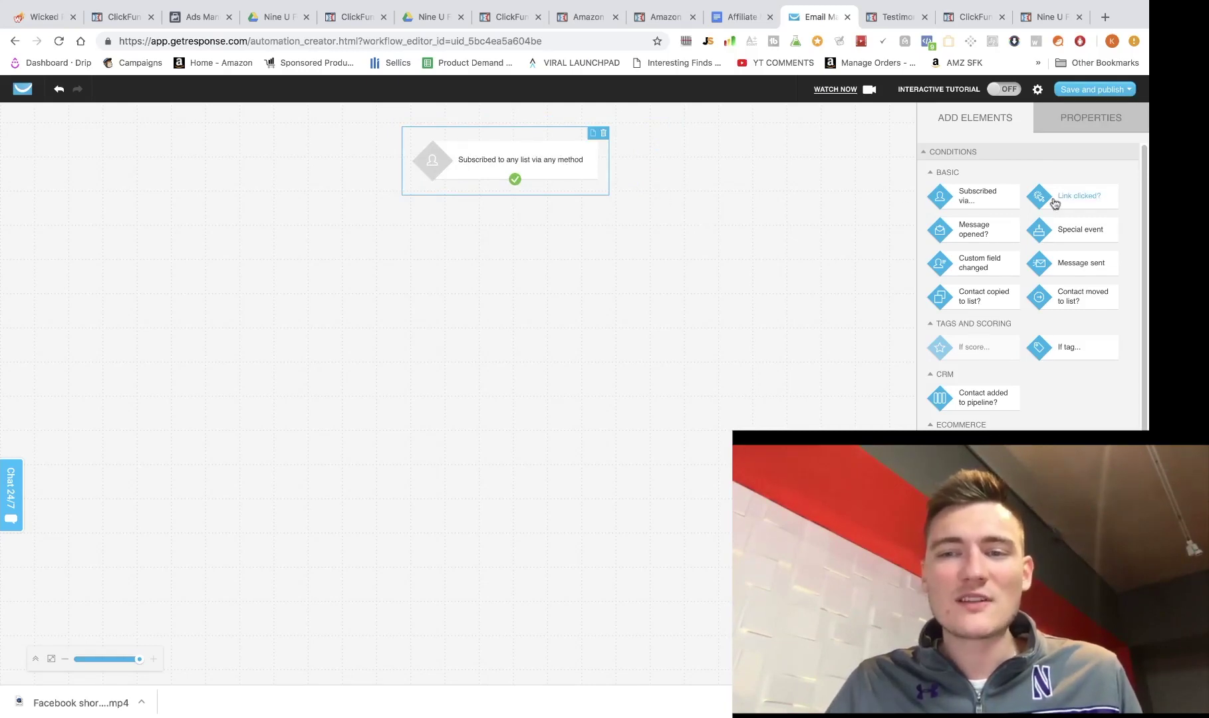
Step: Restrict the subscription condition to the specific list facebookadsyourname
{"action": "left_click", "coordinate": [1080, 129]}
{"action": "left_click", "coordinate": [1044, 208]}
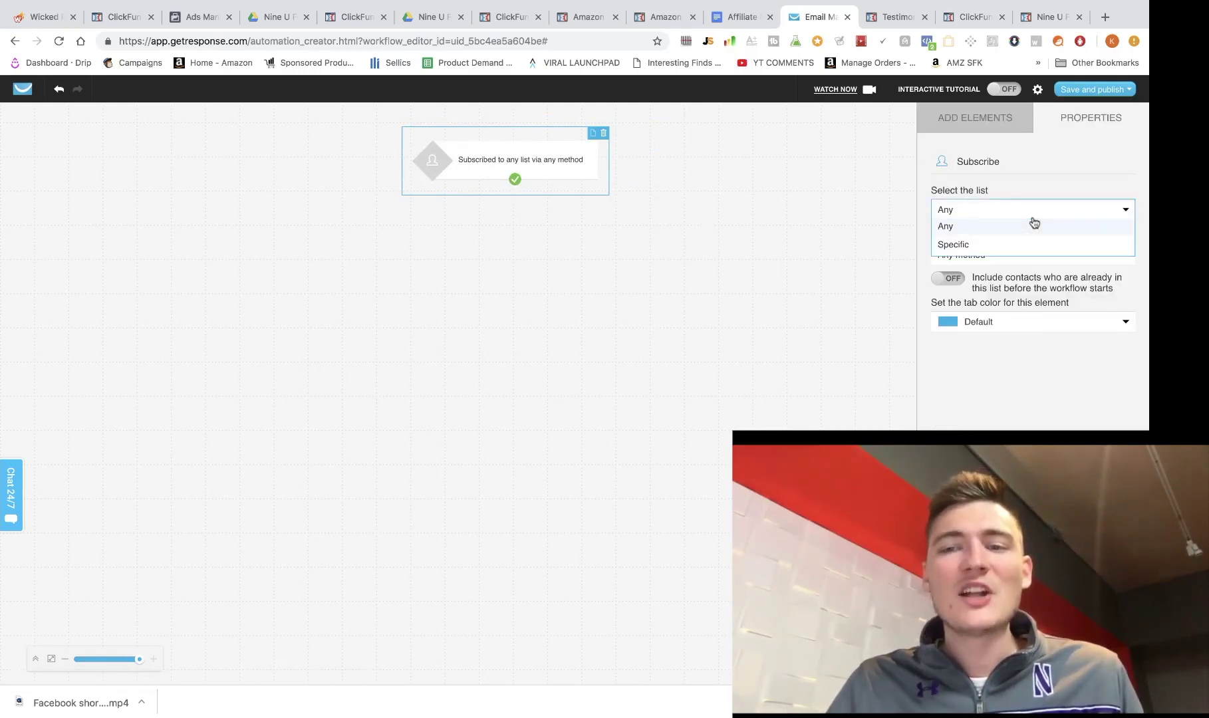
{"action": "left_click", "coordinate": [997, 246]}
{"action": "left_click", "coordinate": [985, 232]}
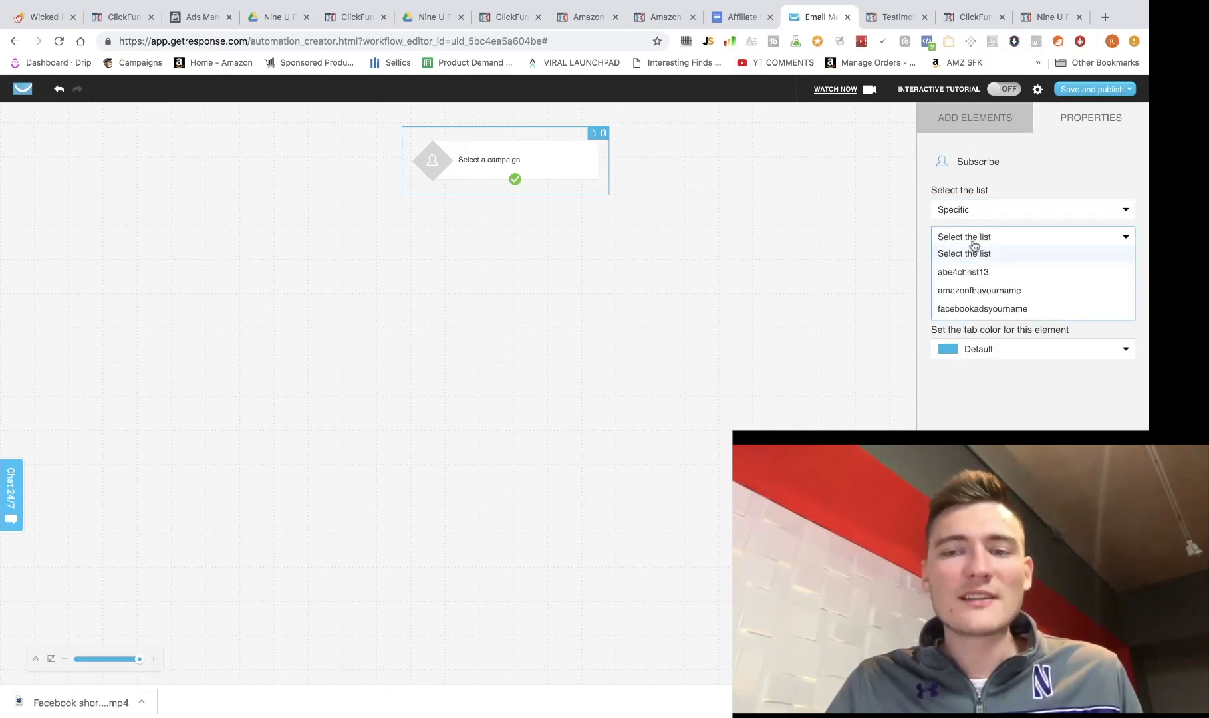
{"action": "left_click", "coordinate": [979, 309]}
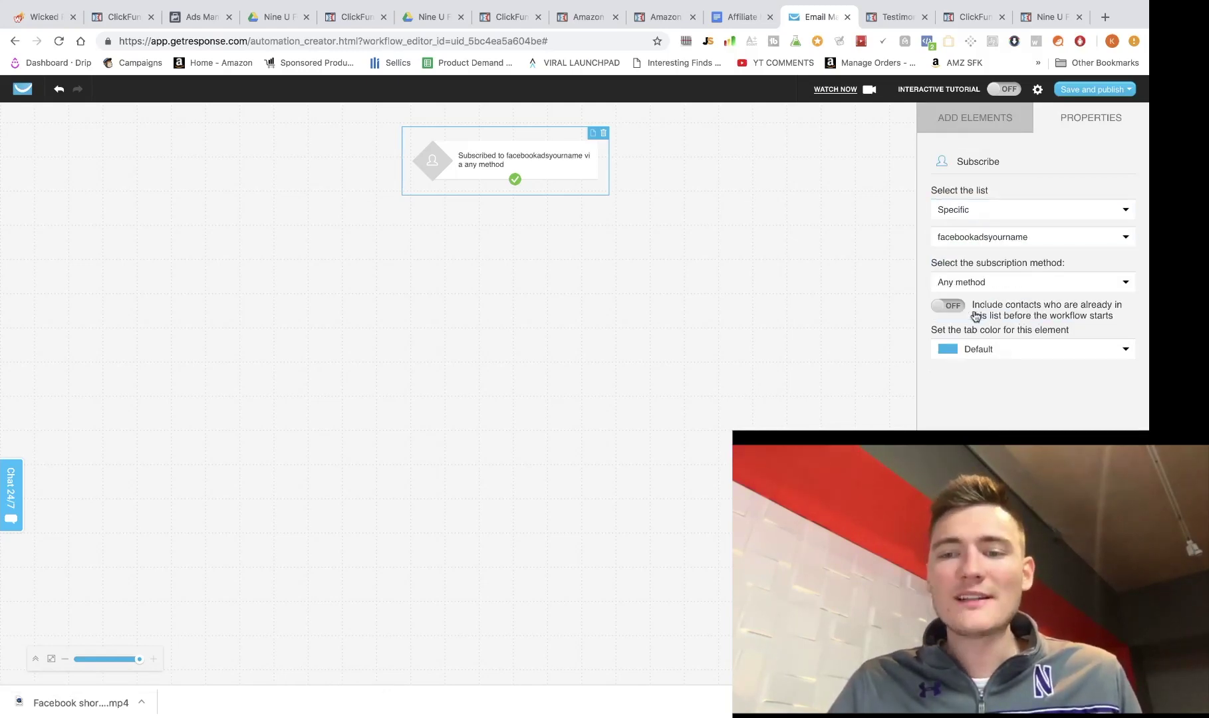
{"action": "left_click", "coordinate": [710, 307]}
{"action": "left_click", "coordinate": [520, 166]}
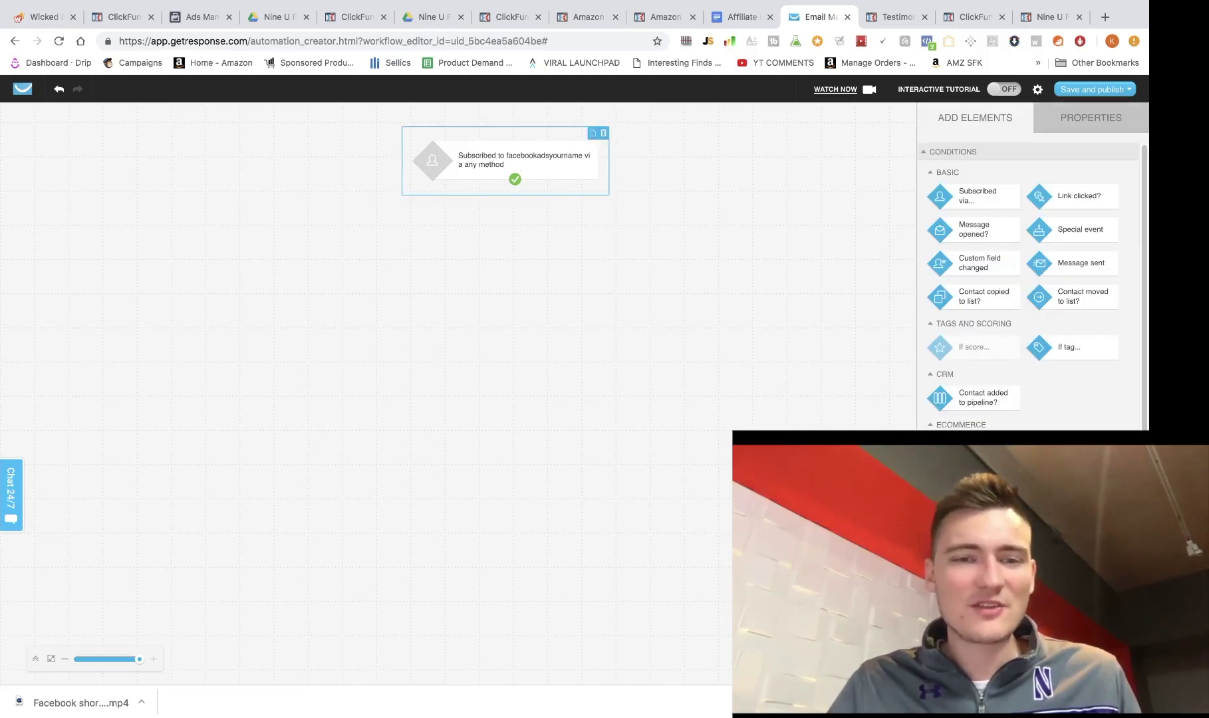
Step: Add a send message action to the workflow and place it directly below the subscription condition
{"action": "left_click_drag", "start_coordinate": [627, 407], "coordinate": [490, 282]}
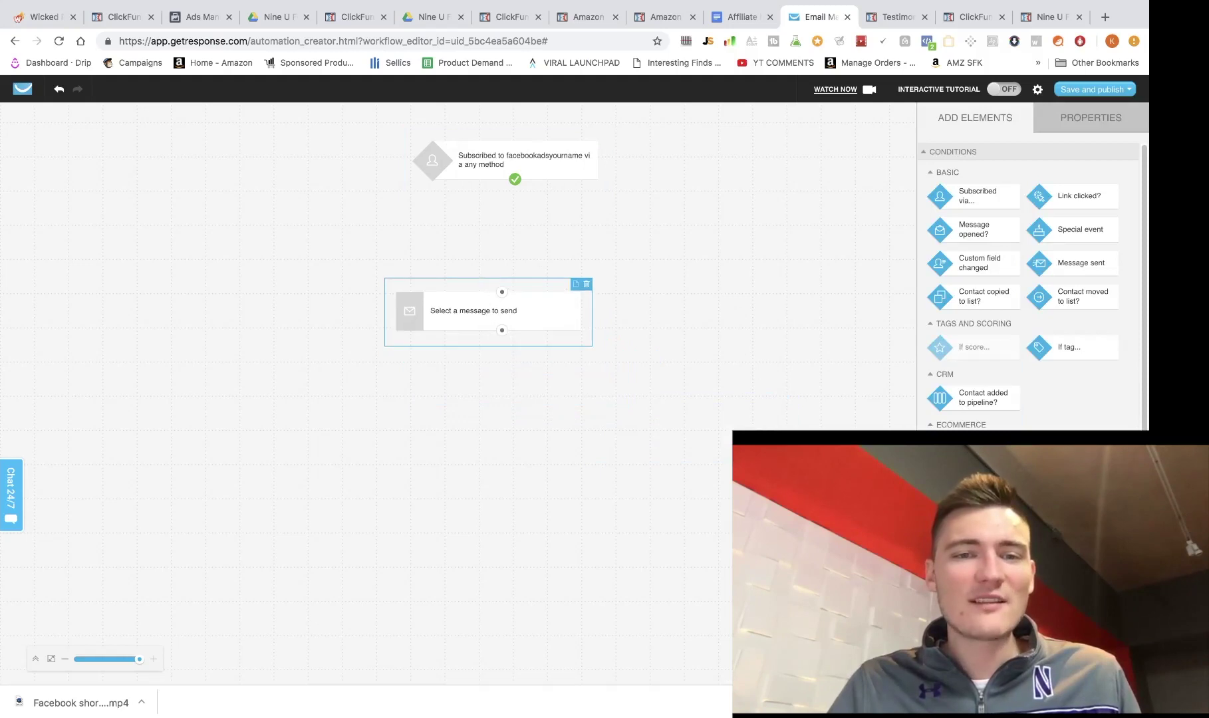
{"action": "left_click_drag", "start_coordinate": [456, 328], "coordinate": [481, 284]}
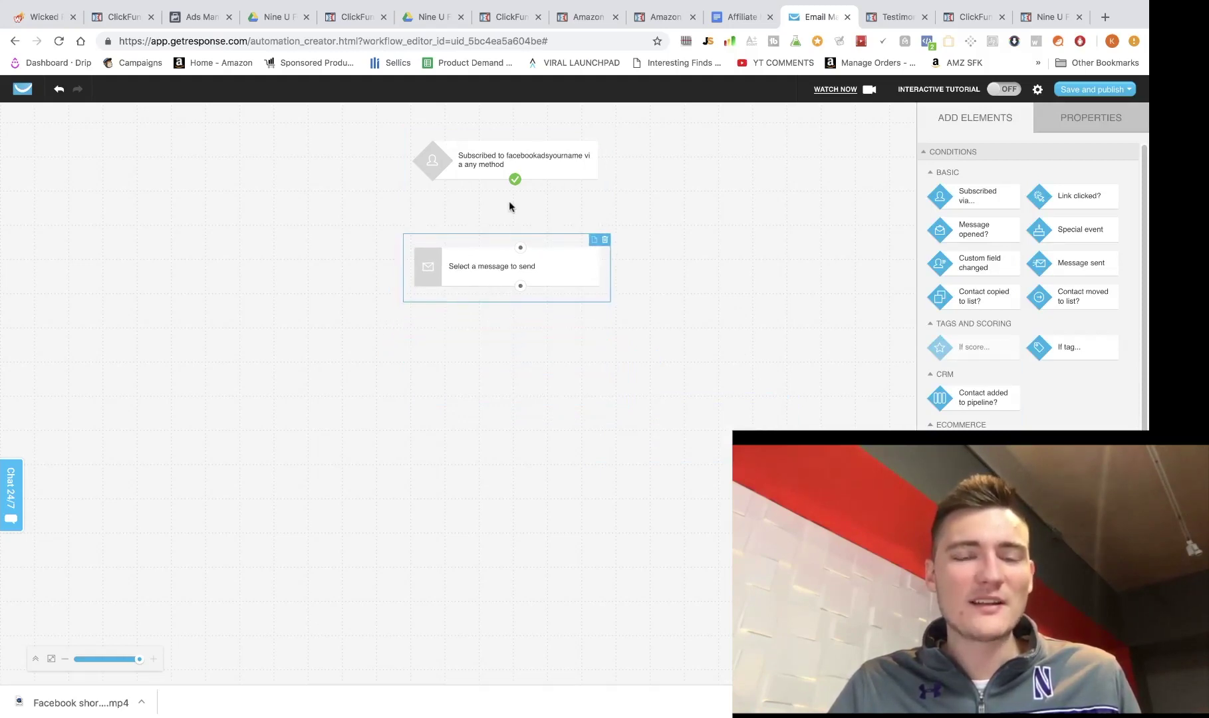
Step: Connect the subscription condition to the send message action and assign it the draft "Did you enjoy the Facebook Ads Training??!", accepting its conversion to an automation message
{"action": "left_click_drag", "start_coordinate": [511, 187], "coordinate": [520, 247]}
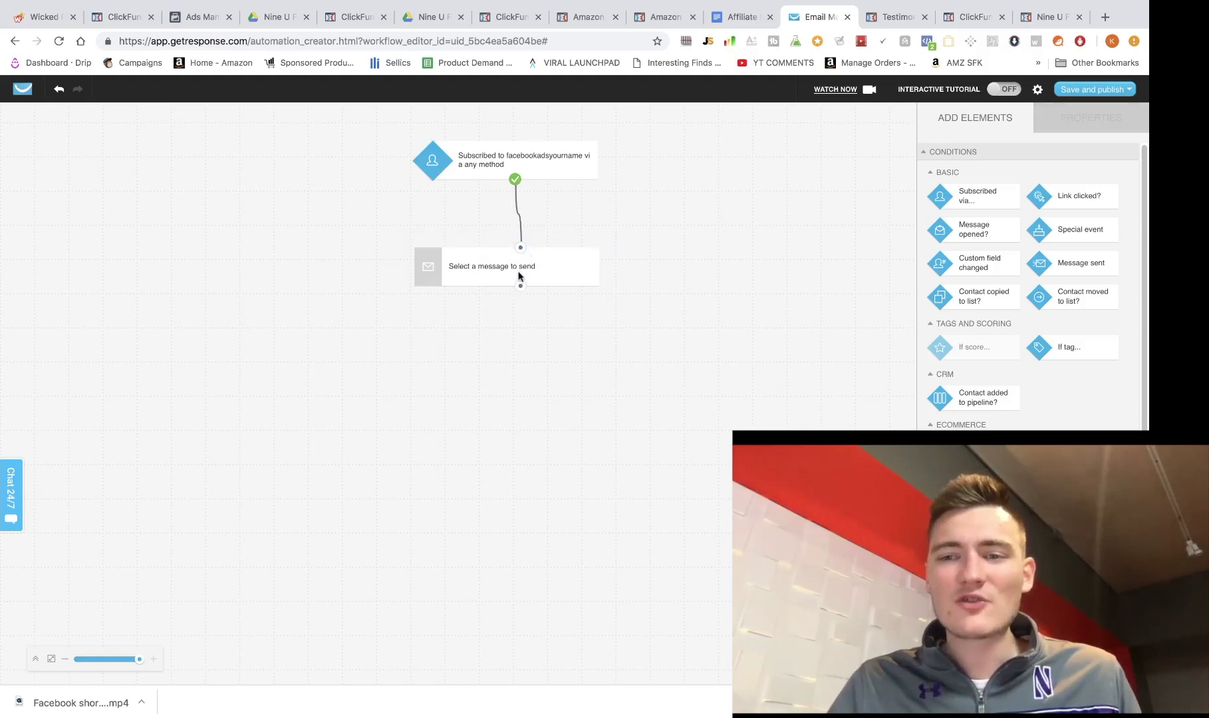
{"action": "left_click", "coordinate": [502, 268]}
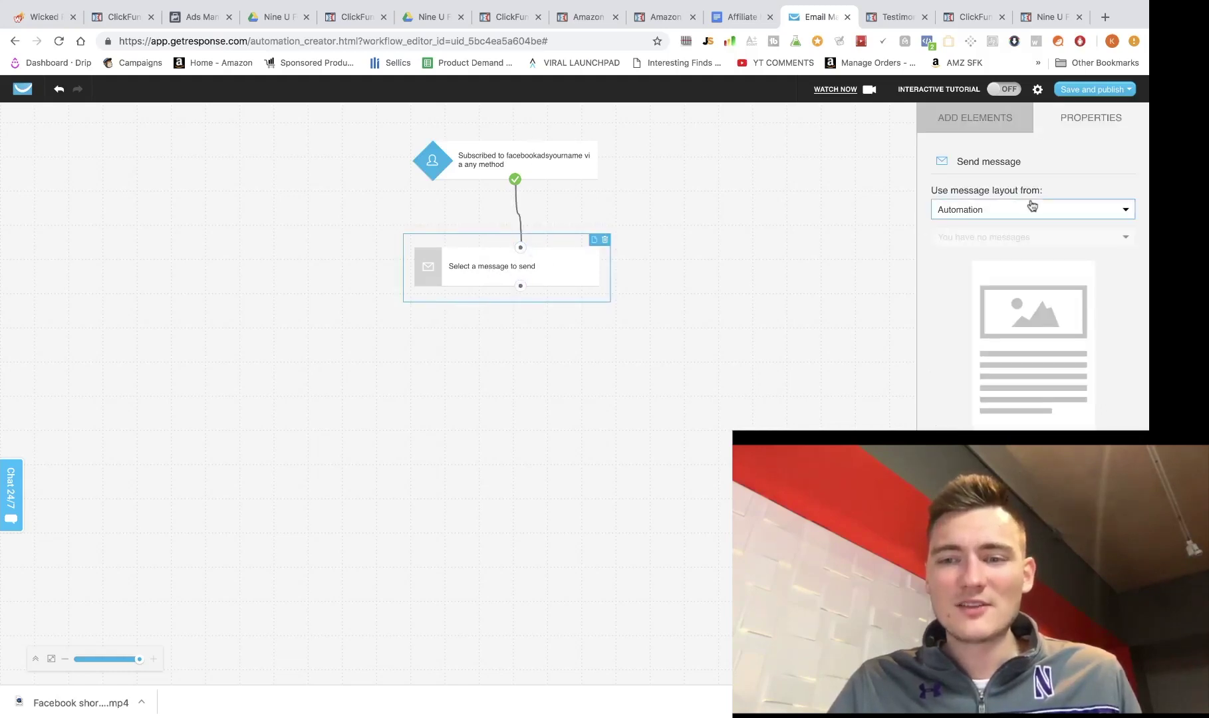
{"action": "left_click", "coordinate": [1032, 206]}
{"action": "left_click", "coordinate": [983, 243]}
{"action": "left_click", "coordinate": [983, 239]}
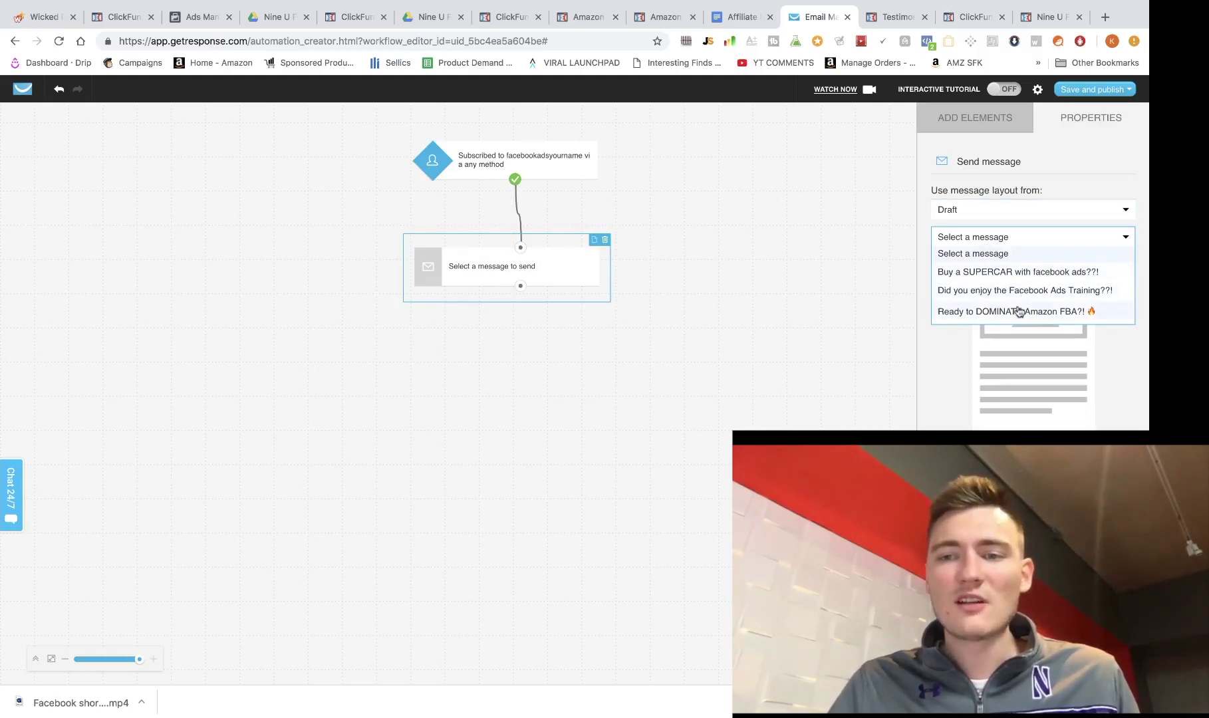
{"action": "left_click", "coordinate": [742, 16]}
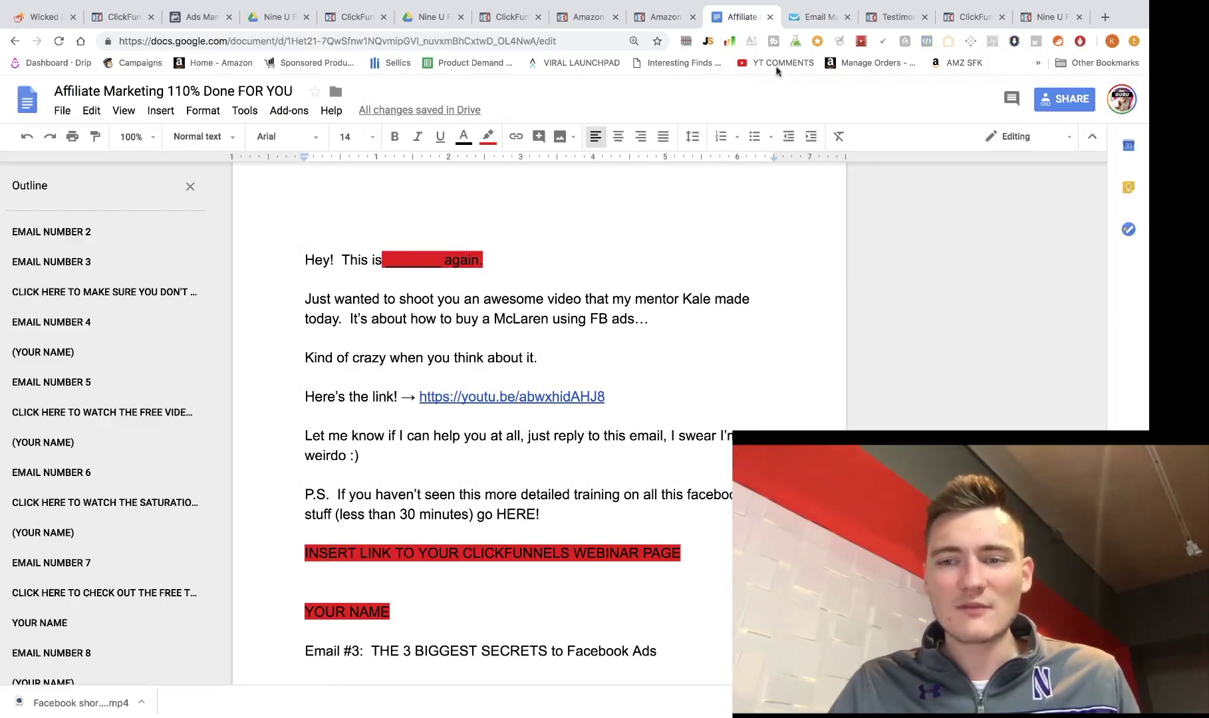
{"action": "left_click", "coordinate": [798, 17]}
{"action": "left_click", "coordinate": [997, 239]}
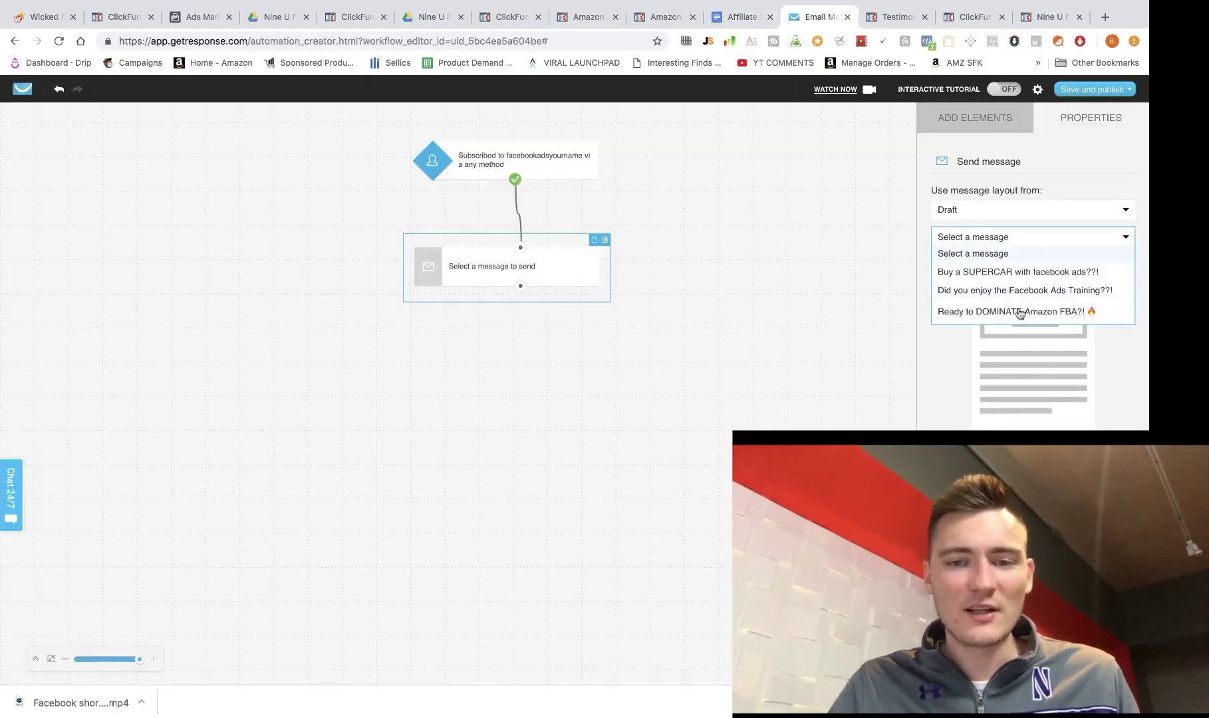
{"action": "left_click", "coordinate": [1014, 291]}
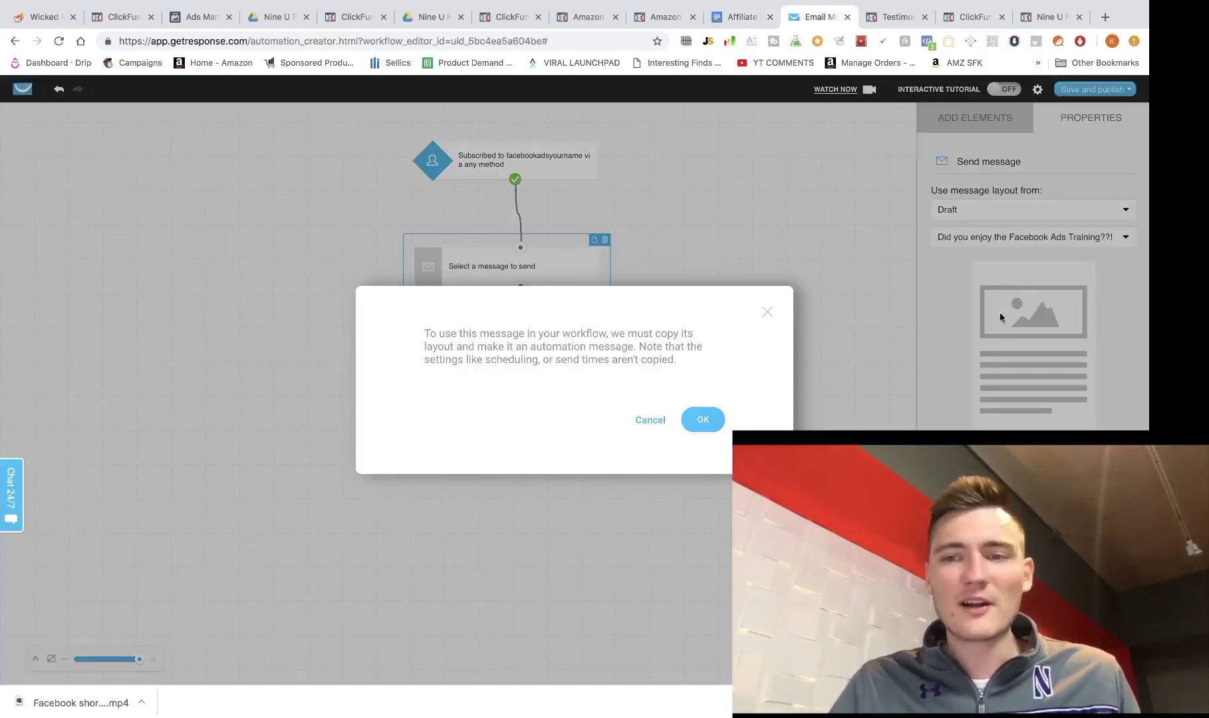
{"action": "left_click", "coordinate": [702, 421]}
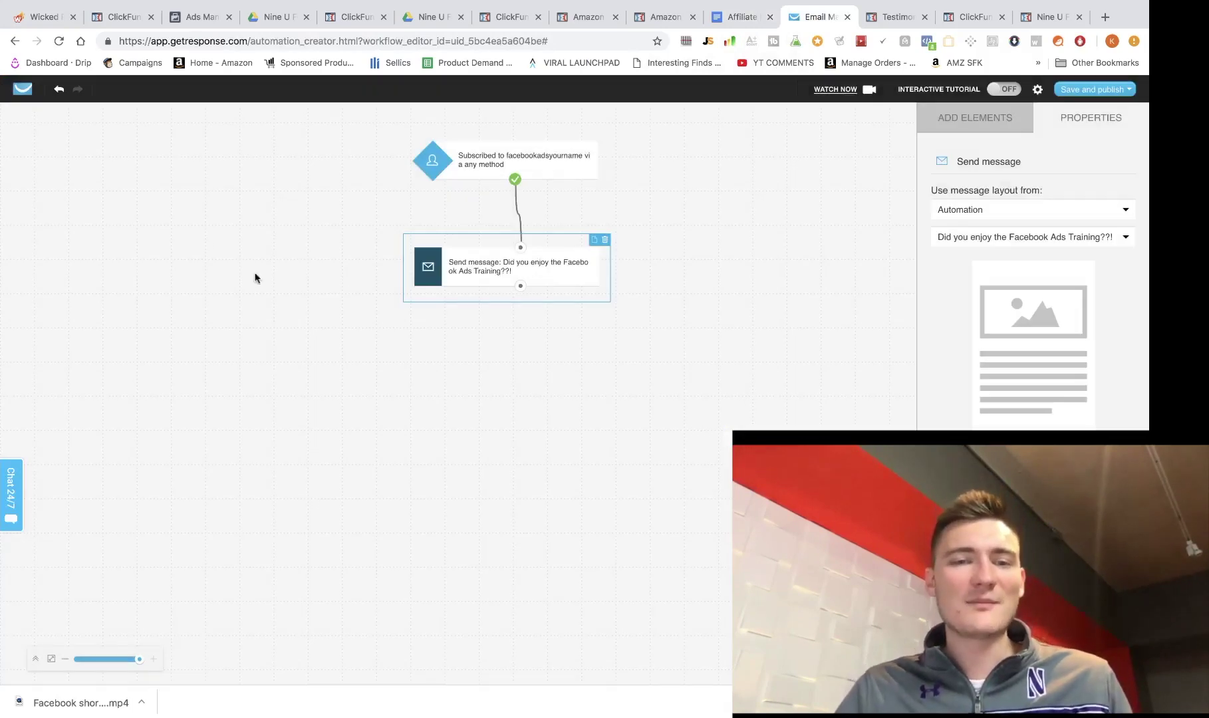
Step: Add a 1-day wait action below the first message and connect the message to it
{"action": "left_click", "coordinate": [989, 128]}
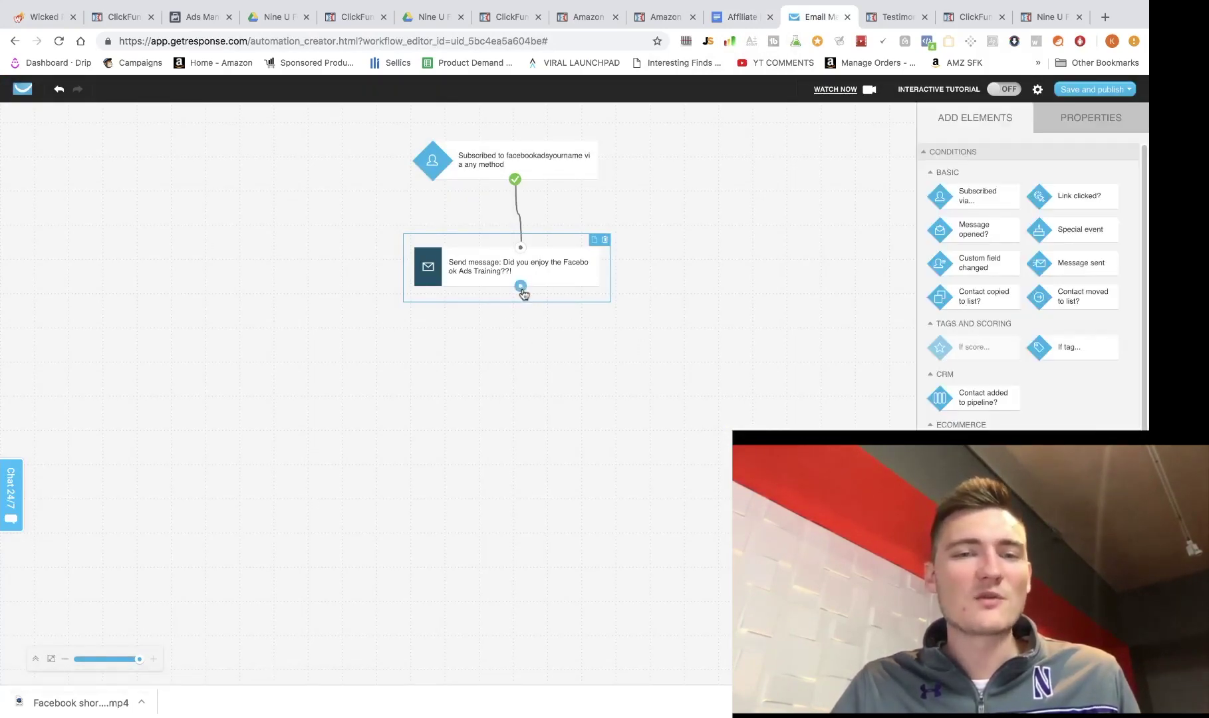
{"action": "scroll", "coordinate": [1030, 300], "scroll_direction": "down", "scroll_amount": 4}
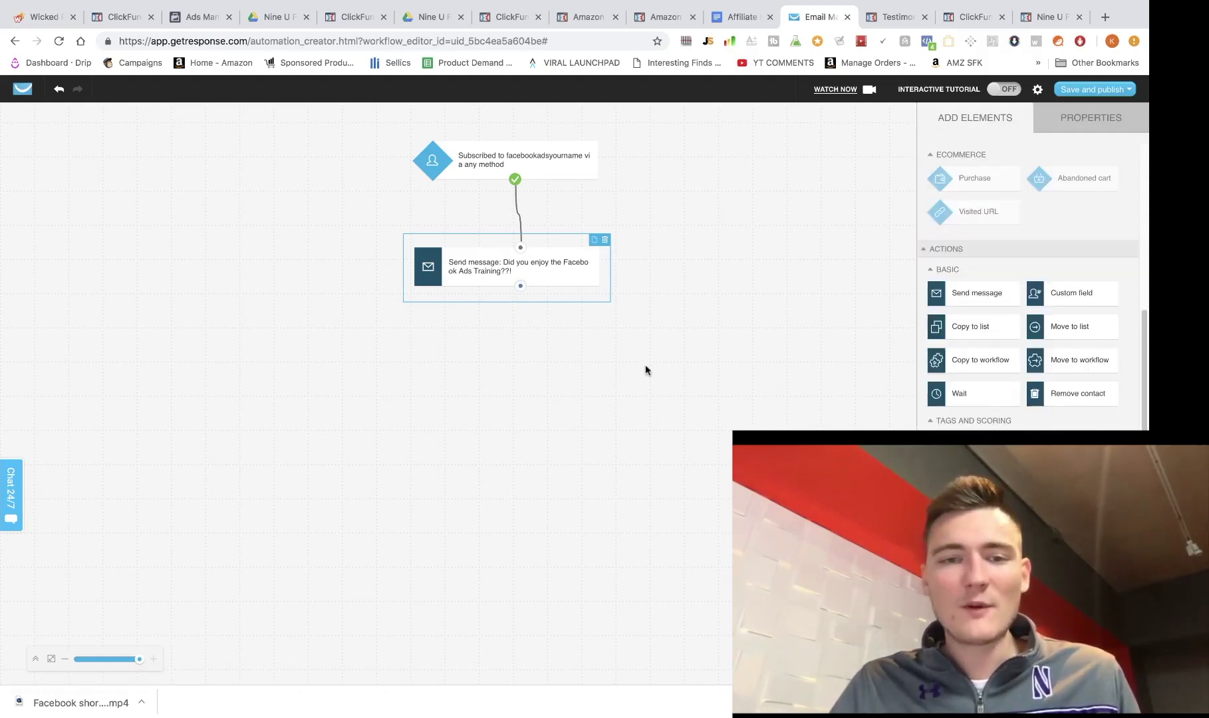
{"action": "scroll", "coordinate": [947, 359], "scroll_direction": "down", "scroll_amount": 1}
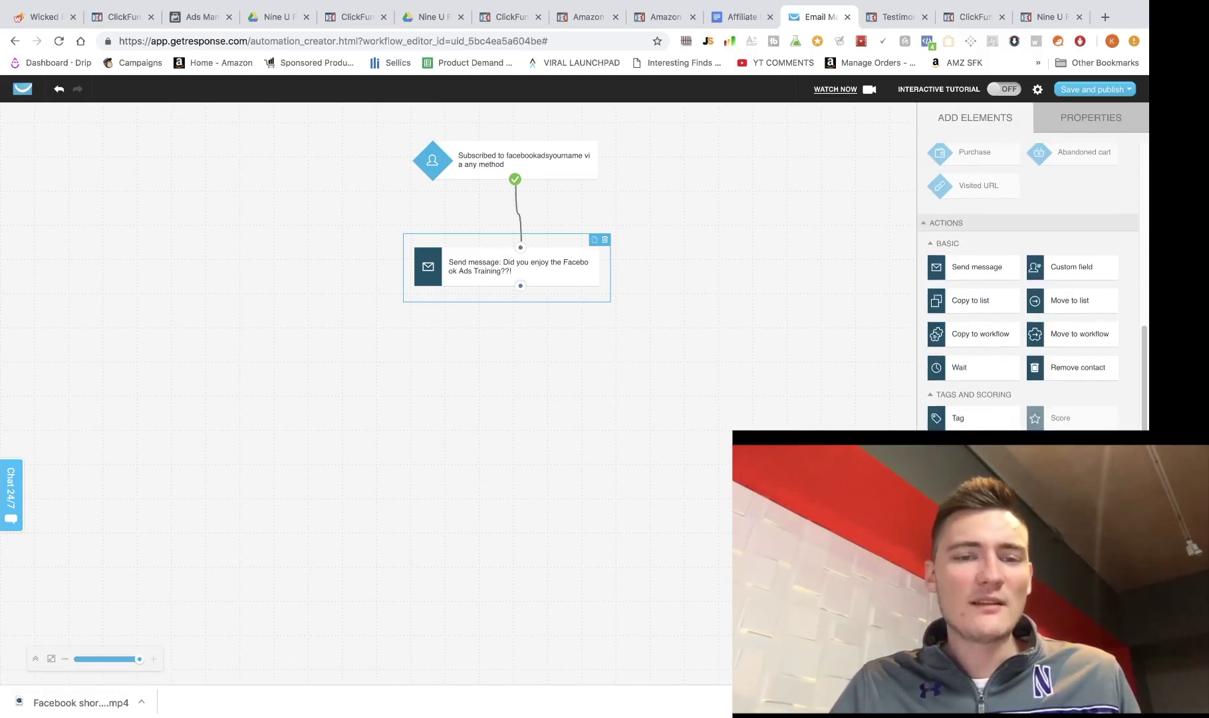
{"action": "left_click_drag", "start_coordinate": [957, 367], "coordinate": [422, 385]}
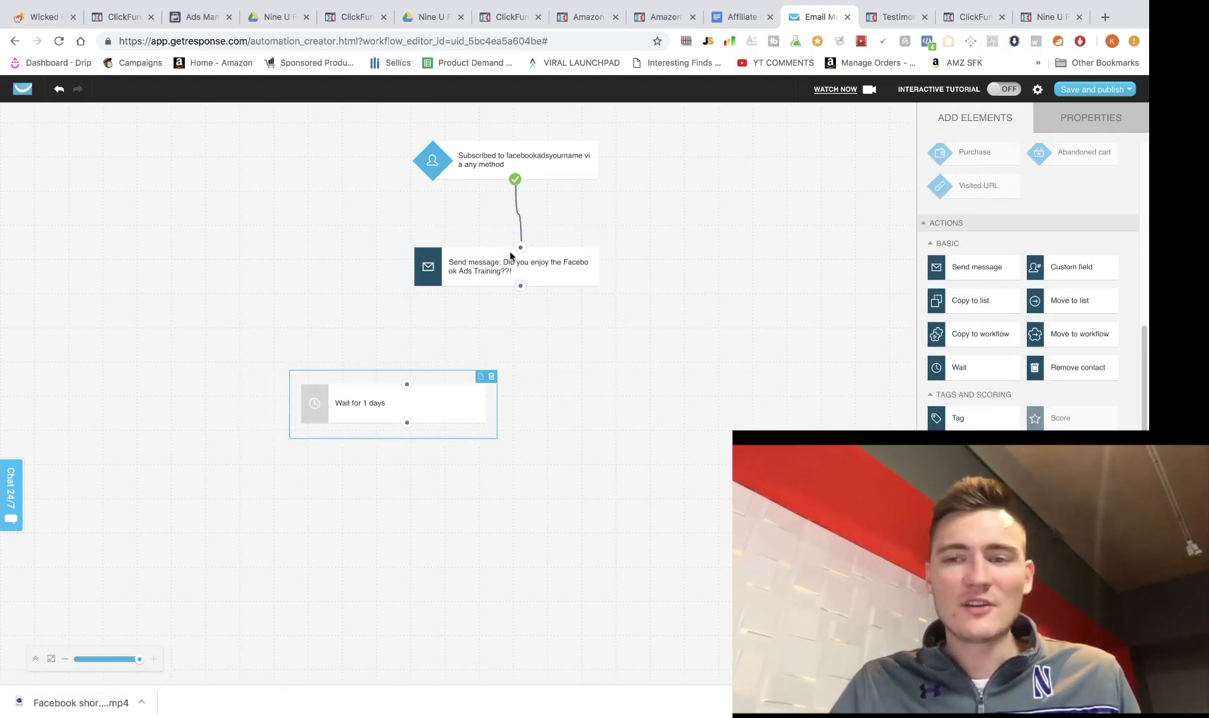
{"action": "left_click_drag", "start_coordinate": [519, 286], "coordinate": [382, 357]}
Step: Add a second send message action below the wait and connect the wait to it
{"action": "left_click_drag", "start_coordinate": [997, 270], "coordinate": [363, 522]}
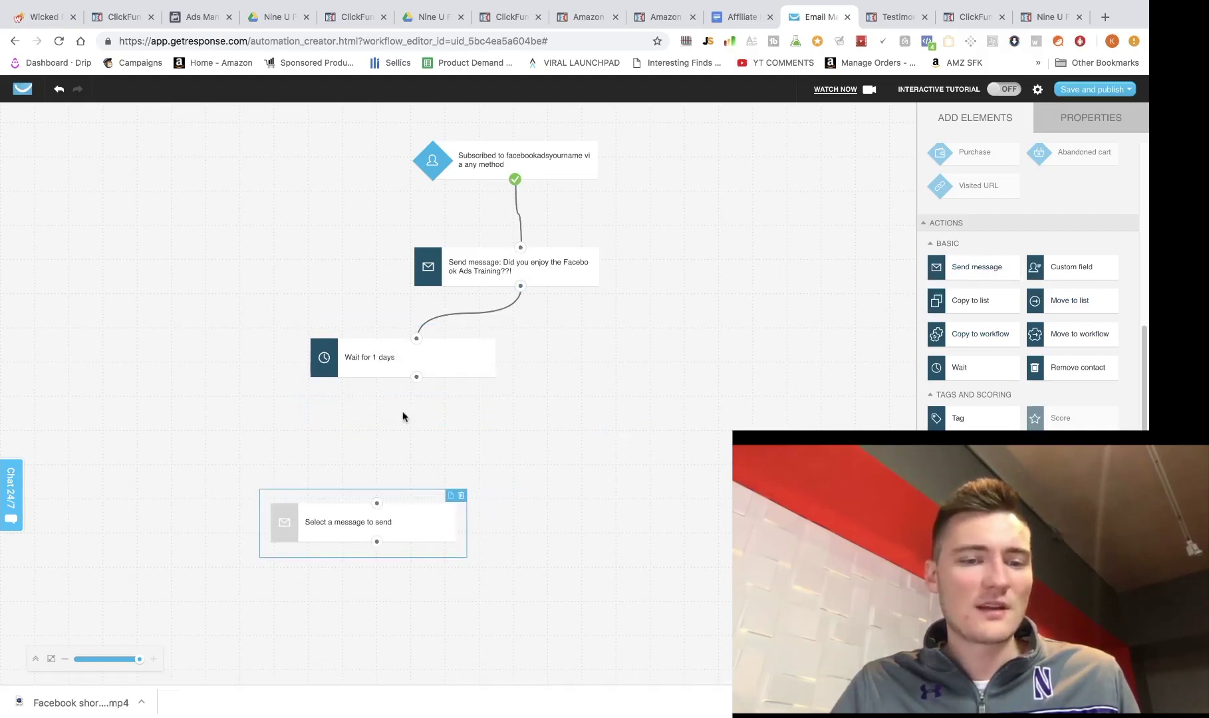
{"action": "left_click_drag", "start_coordinate": [416, 378], "coordinate": [381, 509]}
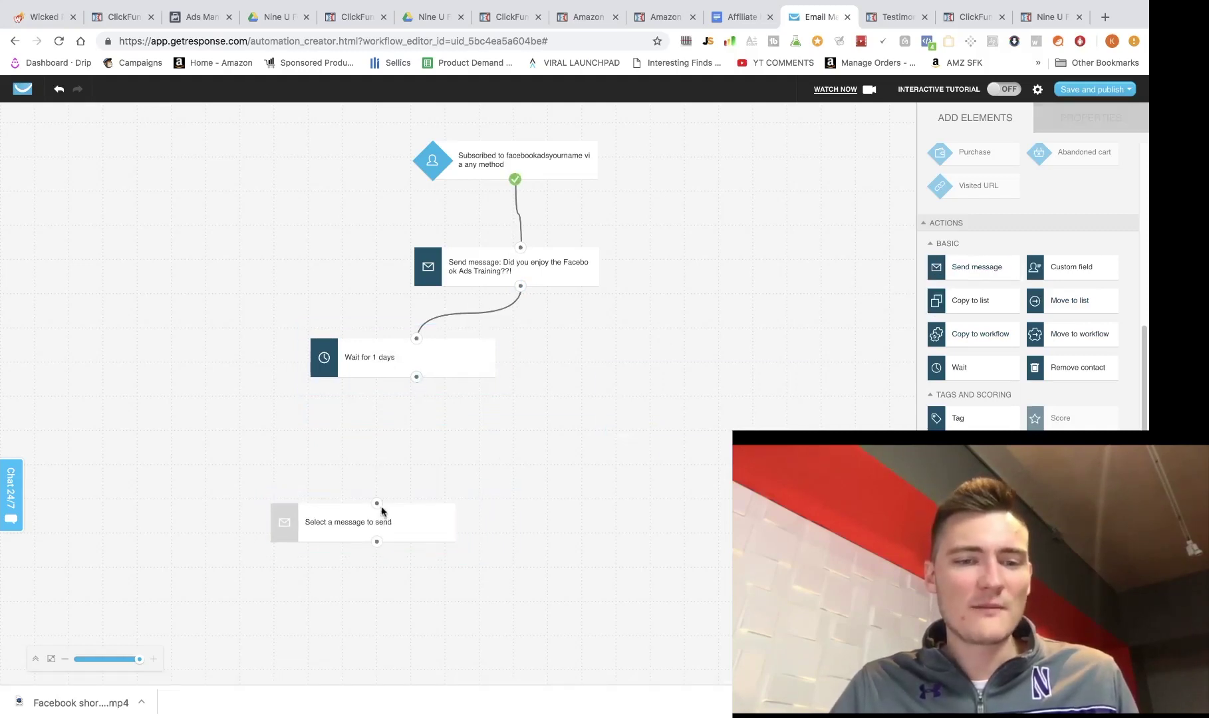
{"action": "left_click_drag", "start_coordinate": [417, 384], "coordinate": [405, 468]}
{"action": "left_click_drag", "start_coordinate": [413, 379], "coordinate": [409, 432]}
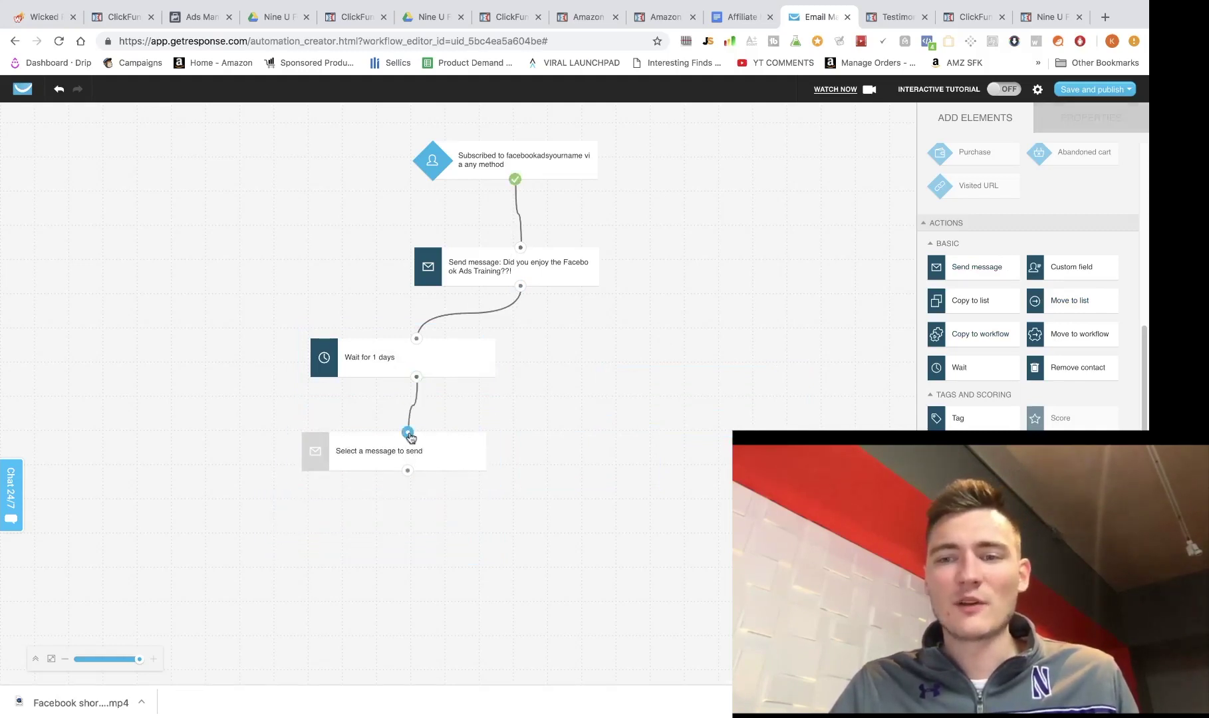
Step: Assign the draft "Buy a SUPERCAR with facebook ads??!" to the second send message action, accepting its conversion to an automation message
{"action": "left_click", "coordinate": [460, 450]}
{"action": "left_click", "coordinate": [1070, 238]}
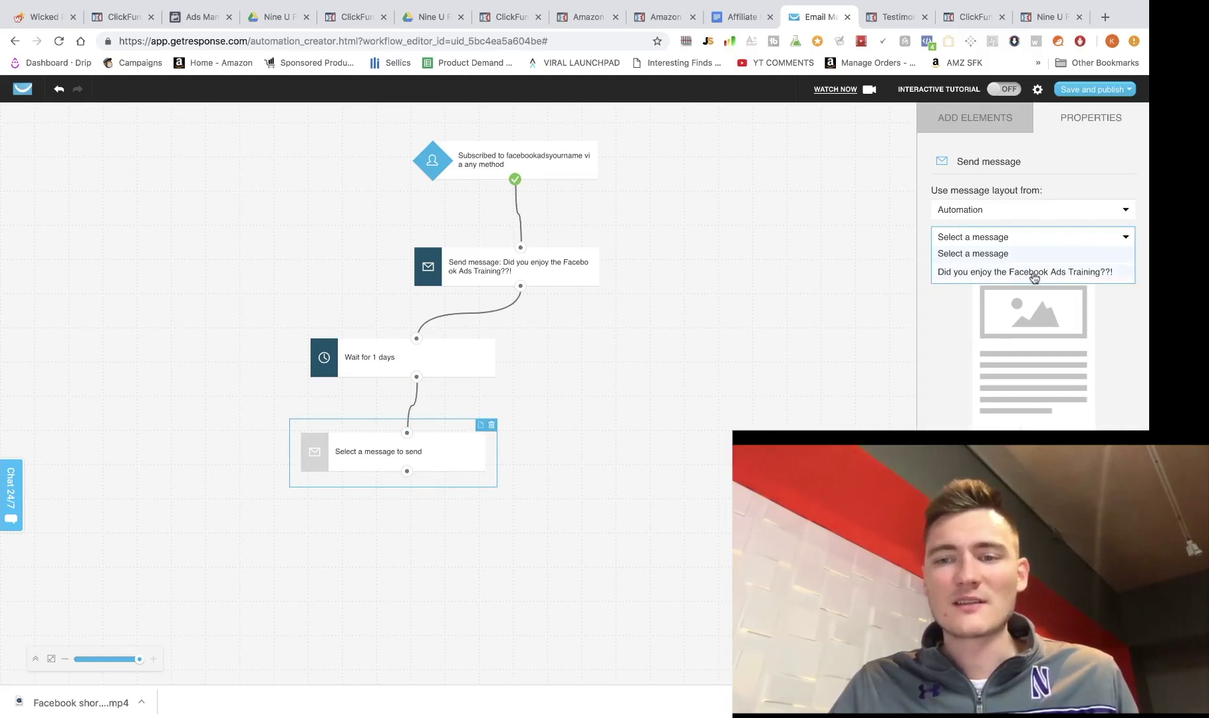
{"action": "left_click", "coordinate": [1064, 212]}
{"action": "left_click", "coordinate": [1027, 245]}
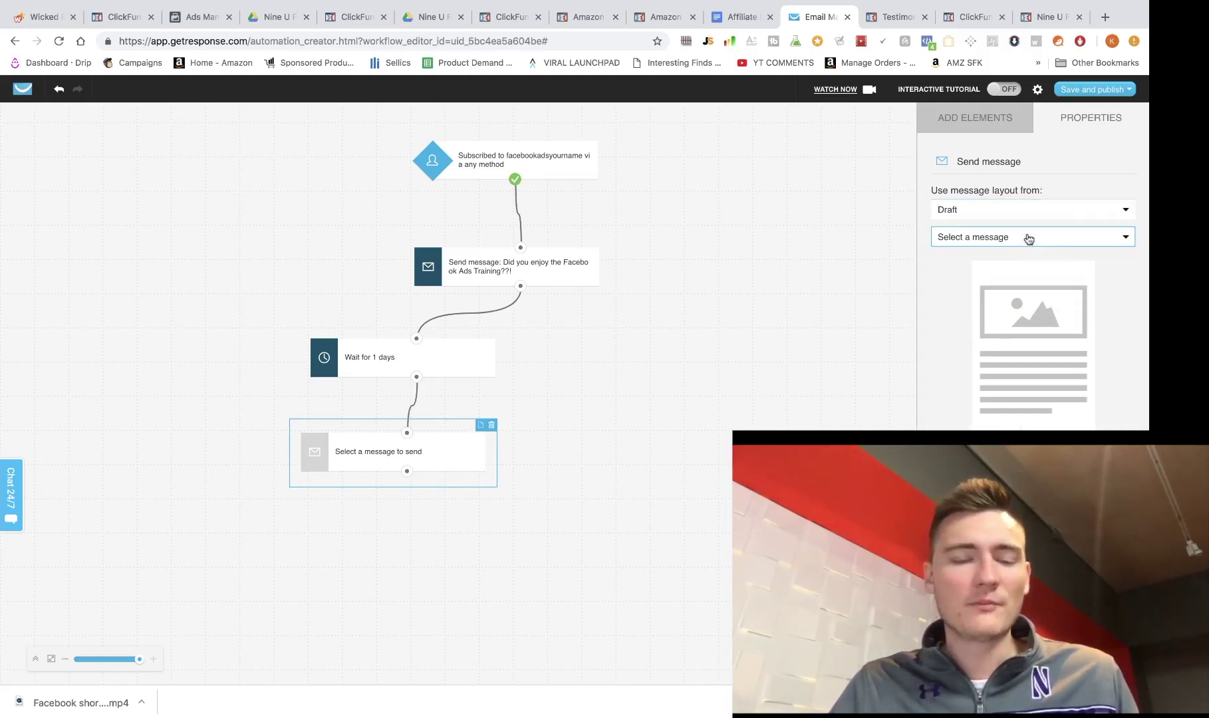
{"action": "left_click", "coordinate": [1027, 238]}
{"action": "left_click", "coordinate": [1016, 273]}
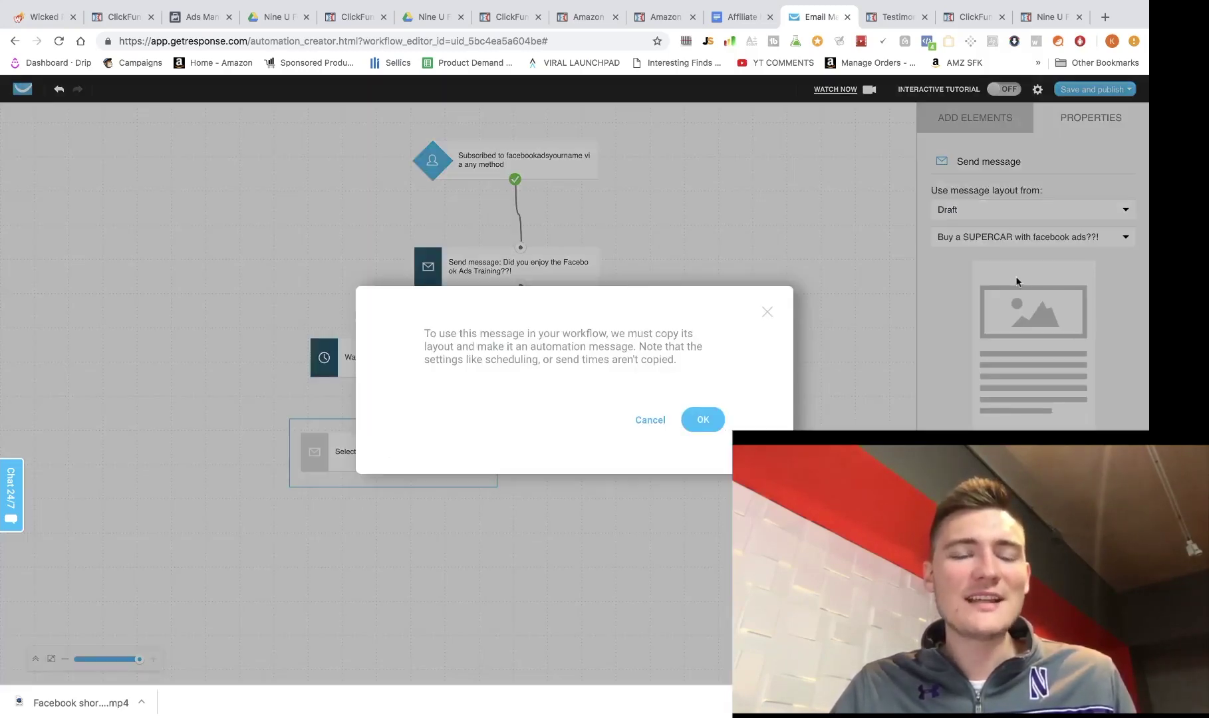
{"action": "left_click", "coordinate": [715, 420]}
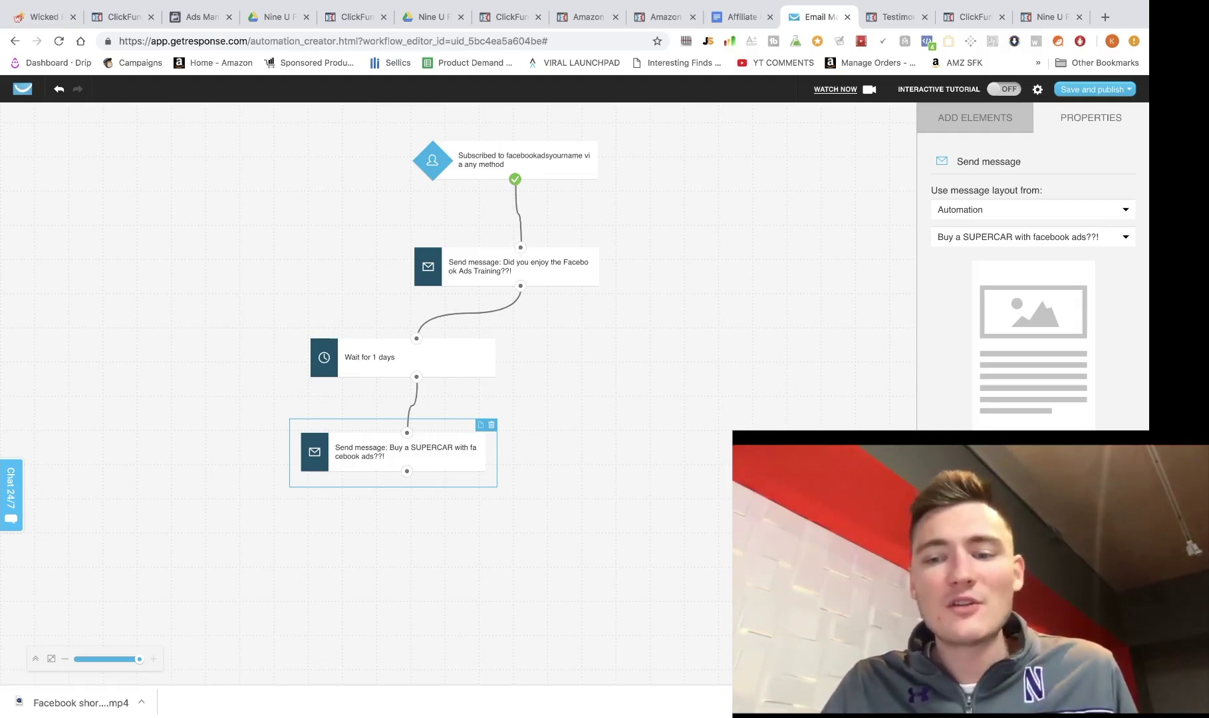
{"action": "left_click", "coordinate": [969, 125]}
{"action": "scroll", "coordinate": [1031, 286], "scroll_direction": "down", "scroll_amount": 3}
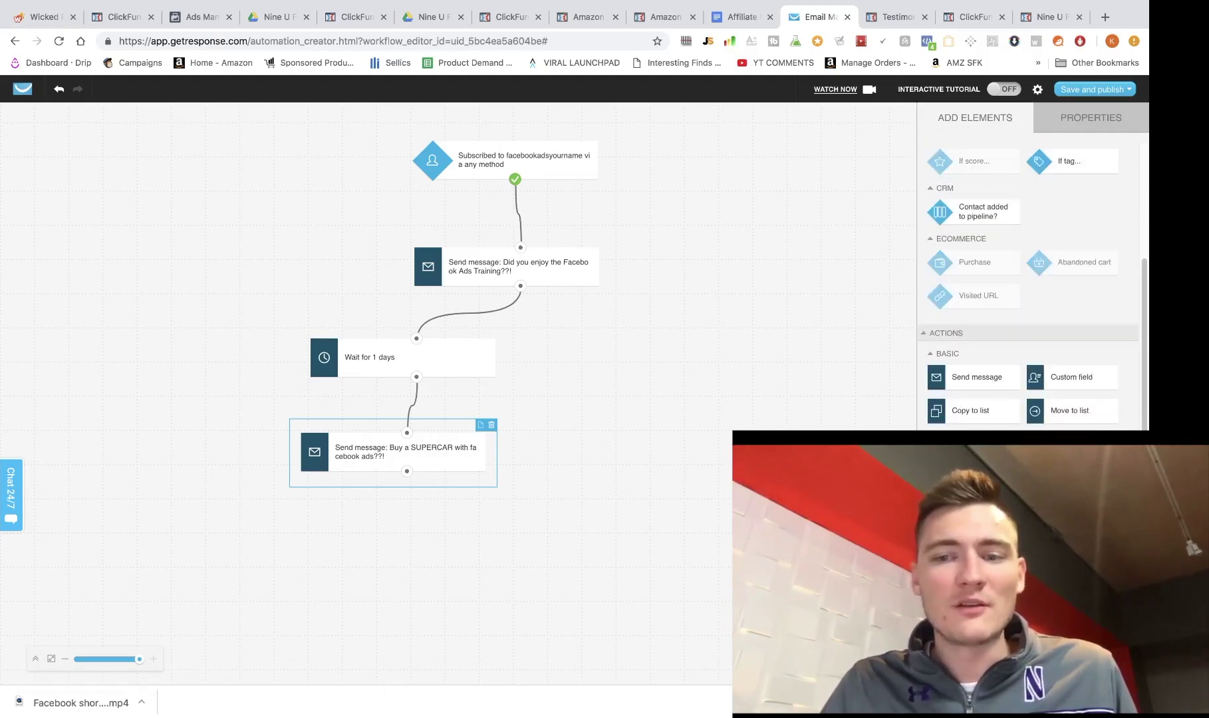
{"action": "scroll", "coordinate": [1030, 286], "scroll_direction": "up", "scroll_amount": 3}
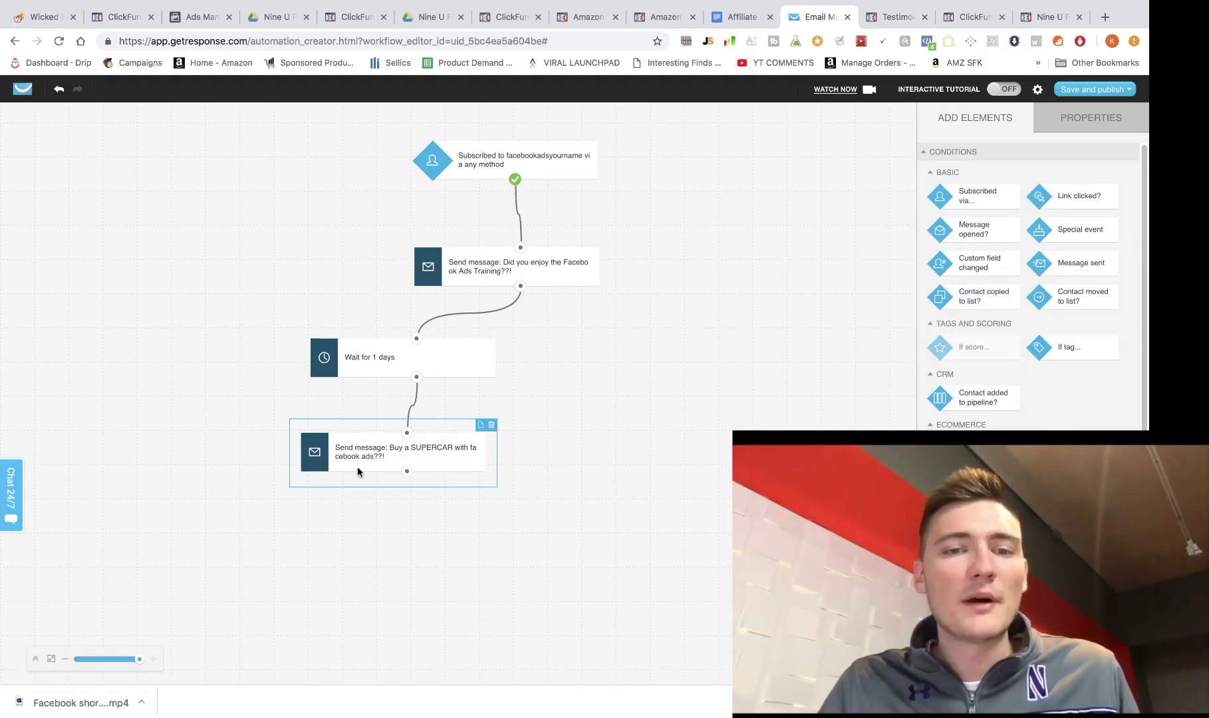
Step: Move the second message slightly lower and align the wait action vertically above it
{"action": "left_click_drag", "start_coordinate": [364, 461], "coordinate": [345, 487]}
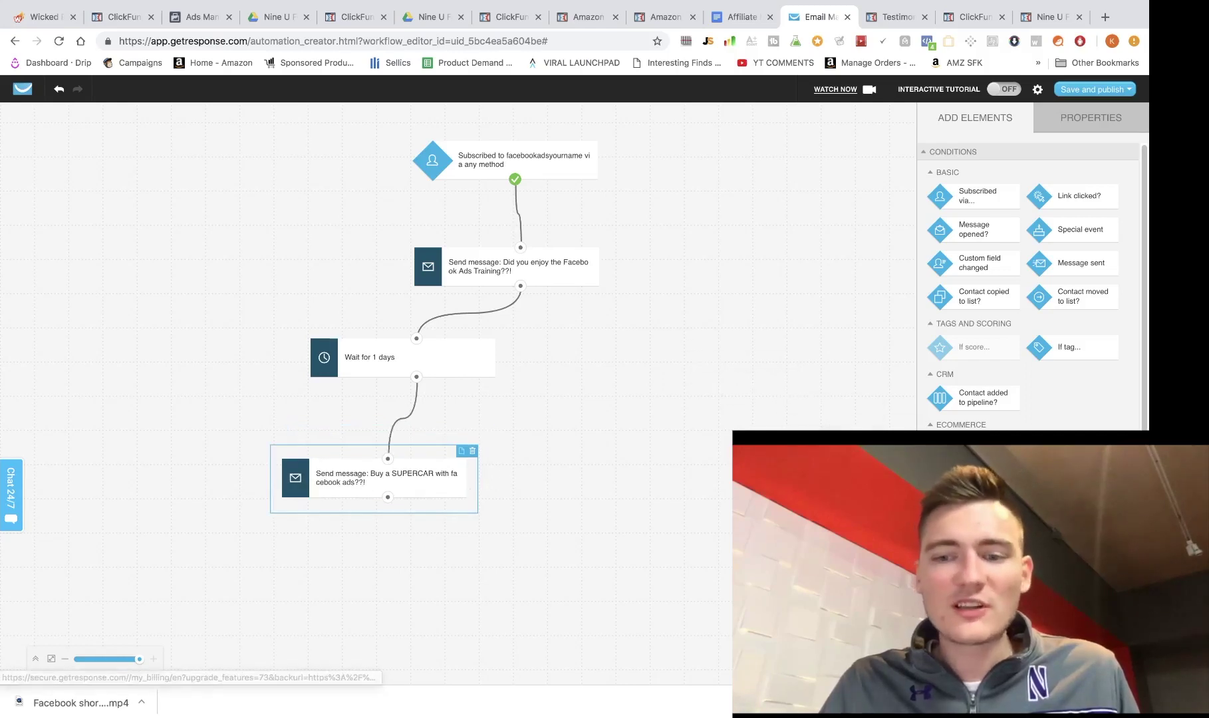
{"action": "left_click_drag", "start_coordinate": [351, 353], "coordinate": [326, 352]}
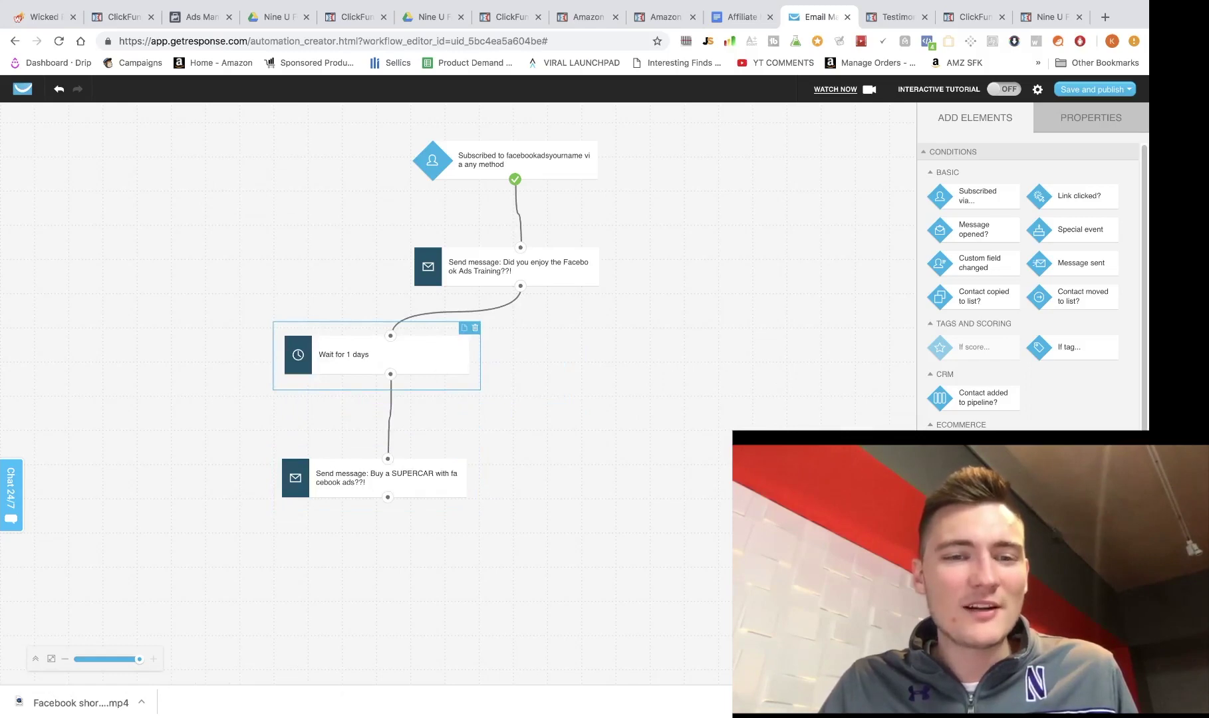